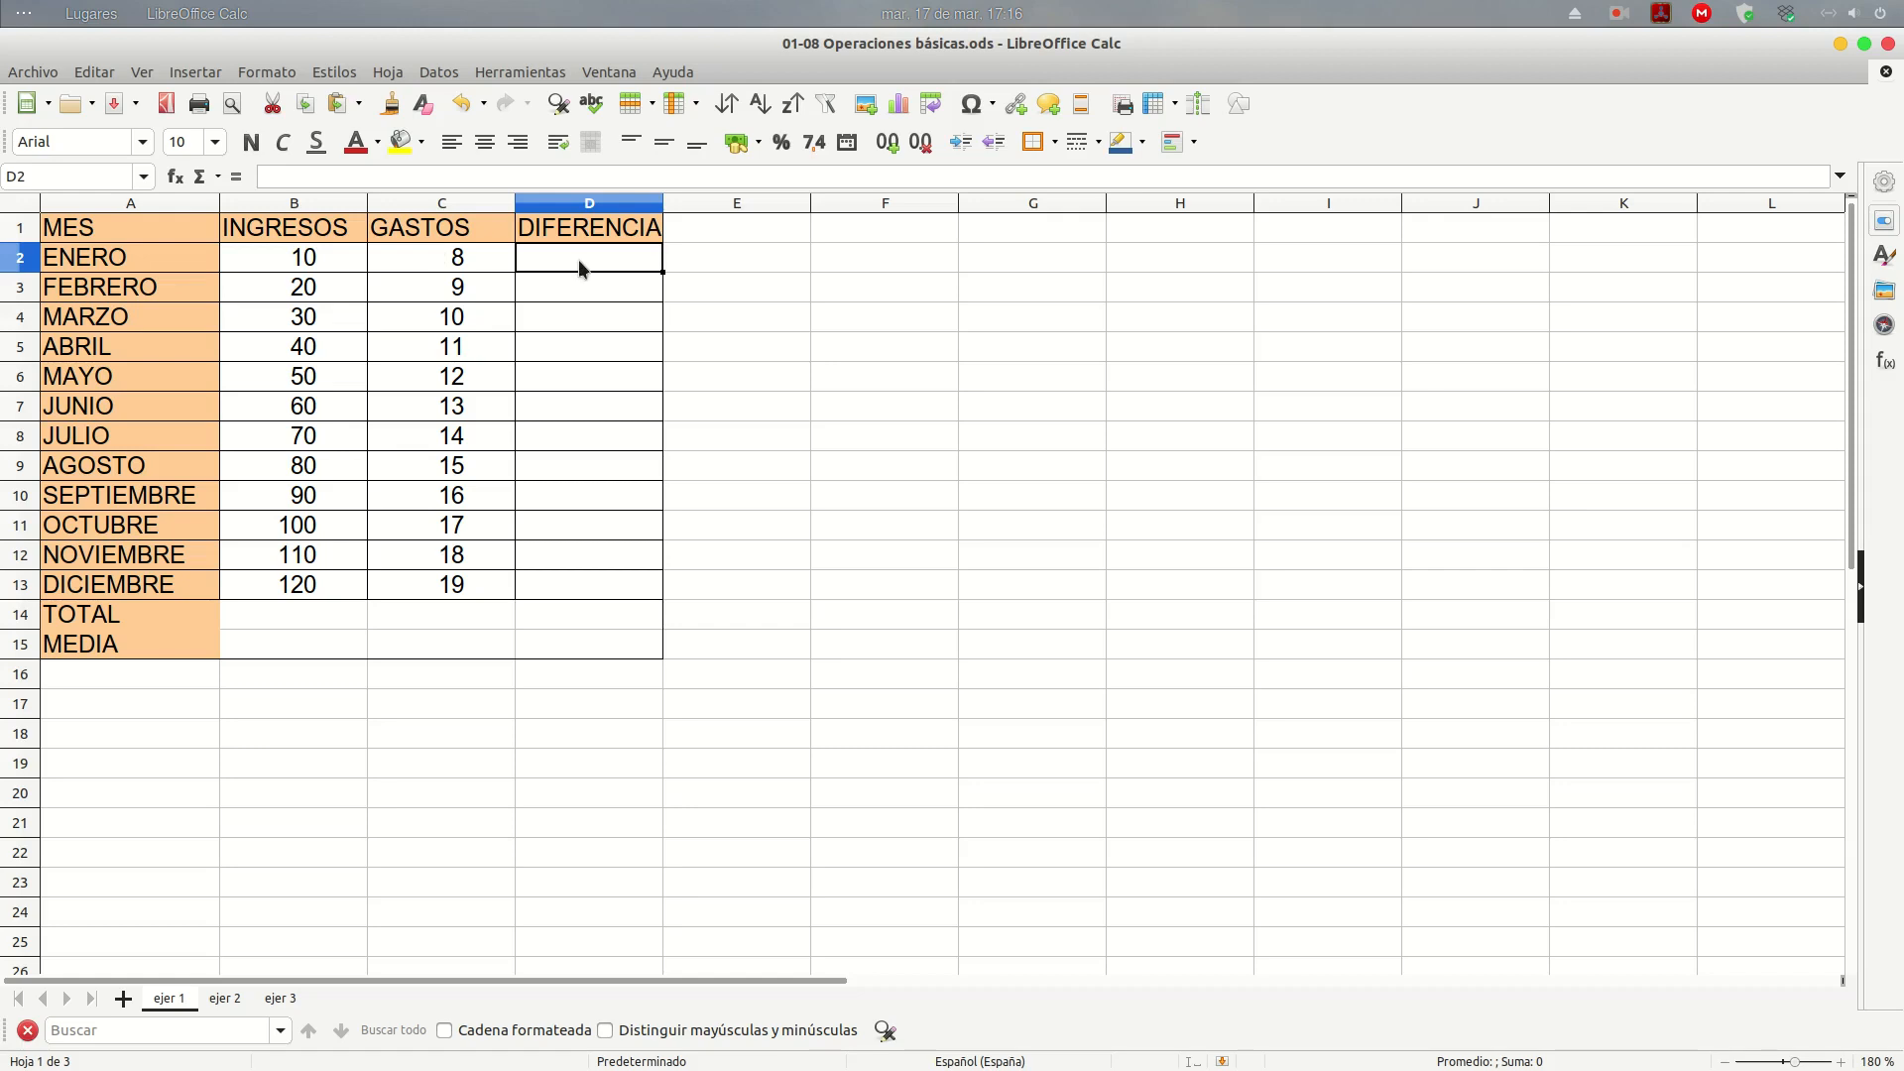
# Calculate January's difference in D2 with the formula =B2-C2
pyautogui.write('=')
pyautogui.click(343, 258)
pyautogui.write('-')
pyautogui.click(420, 256)
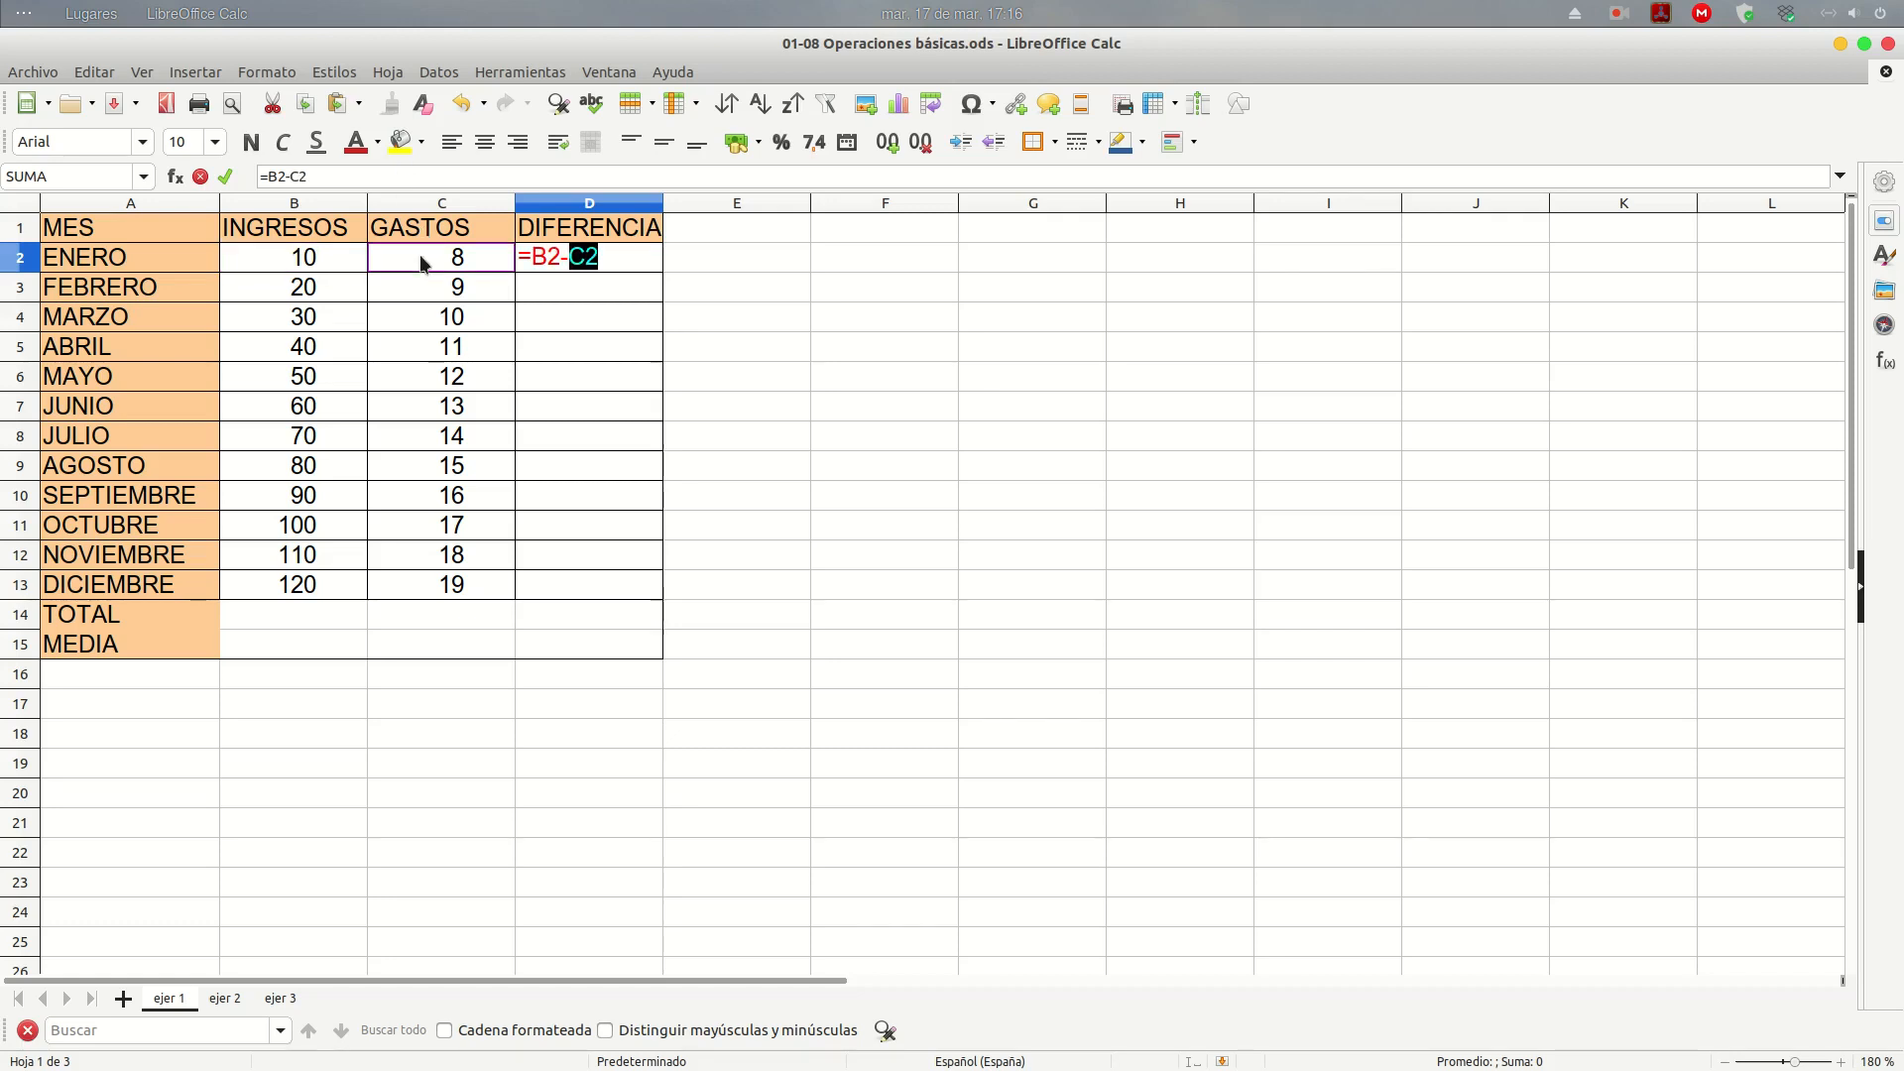
pyautogui.press('Return')
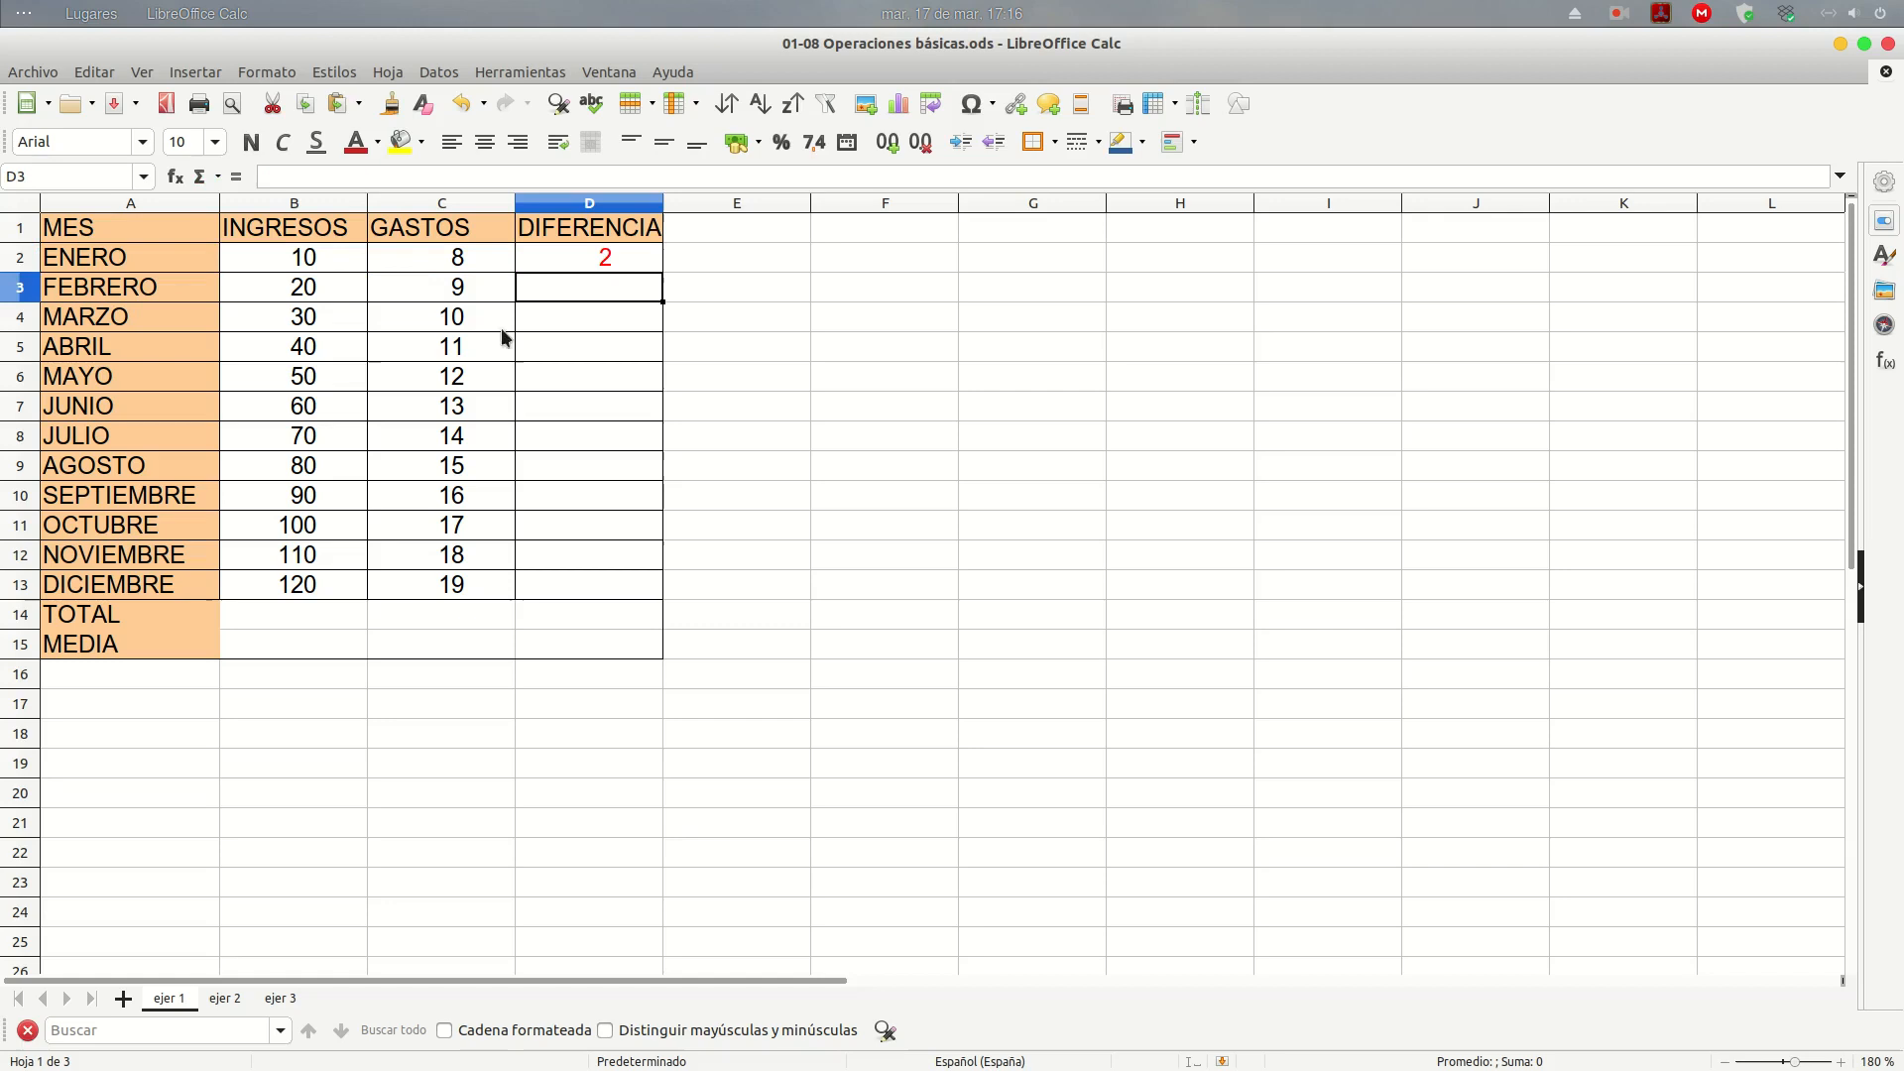
# Fill the difference formula from D2 down through D13 for the remaining months
pyautogui.click(628, 265)
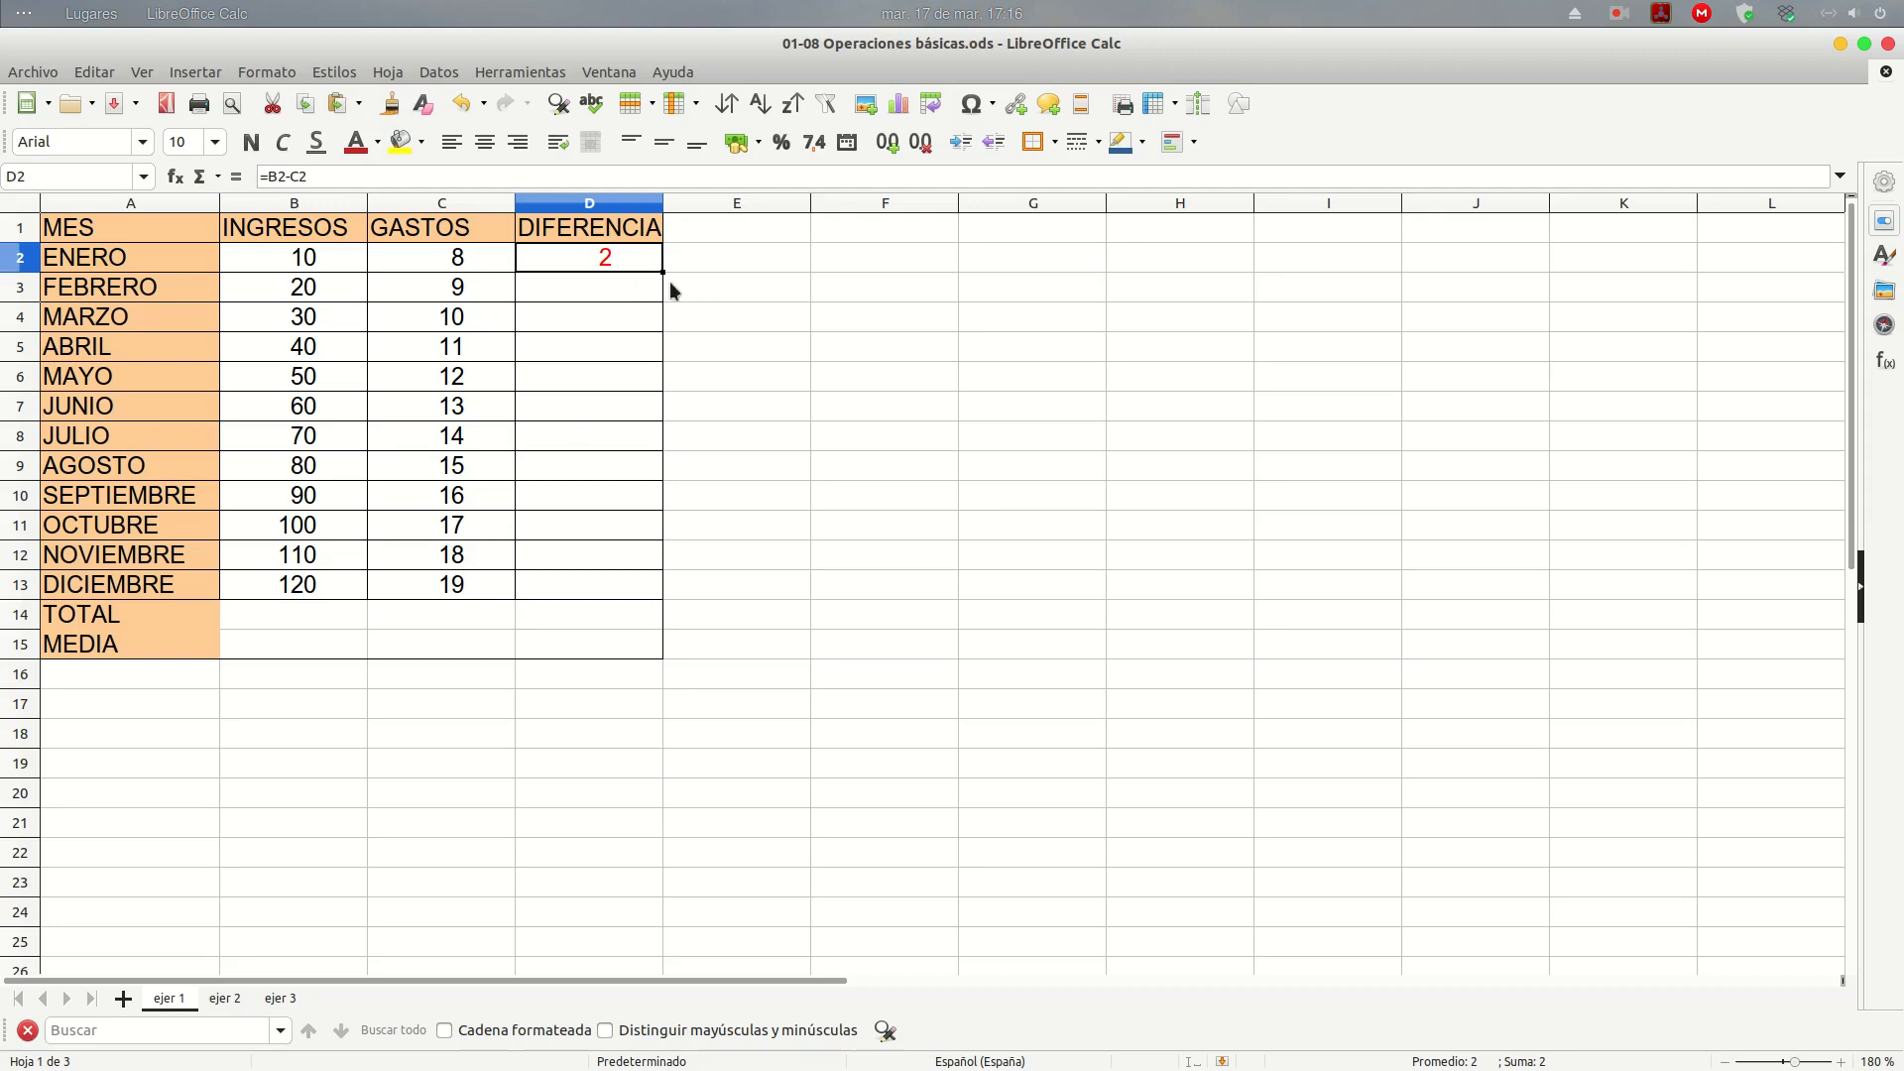
pyautogui.moveTo(662, 271); pyautogui.dragTo(625, 591)
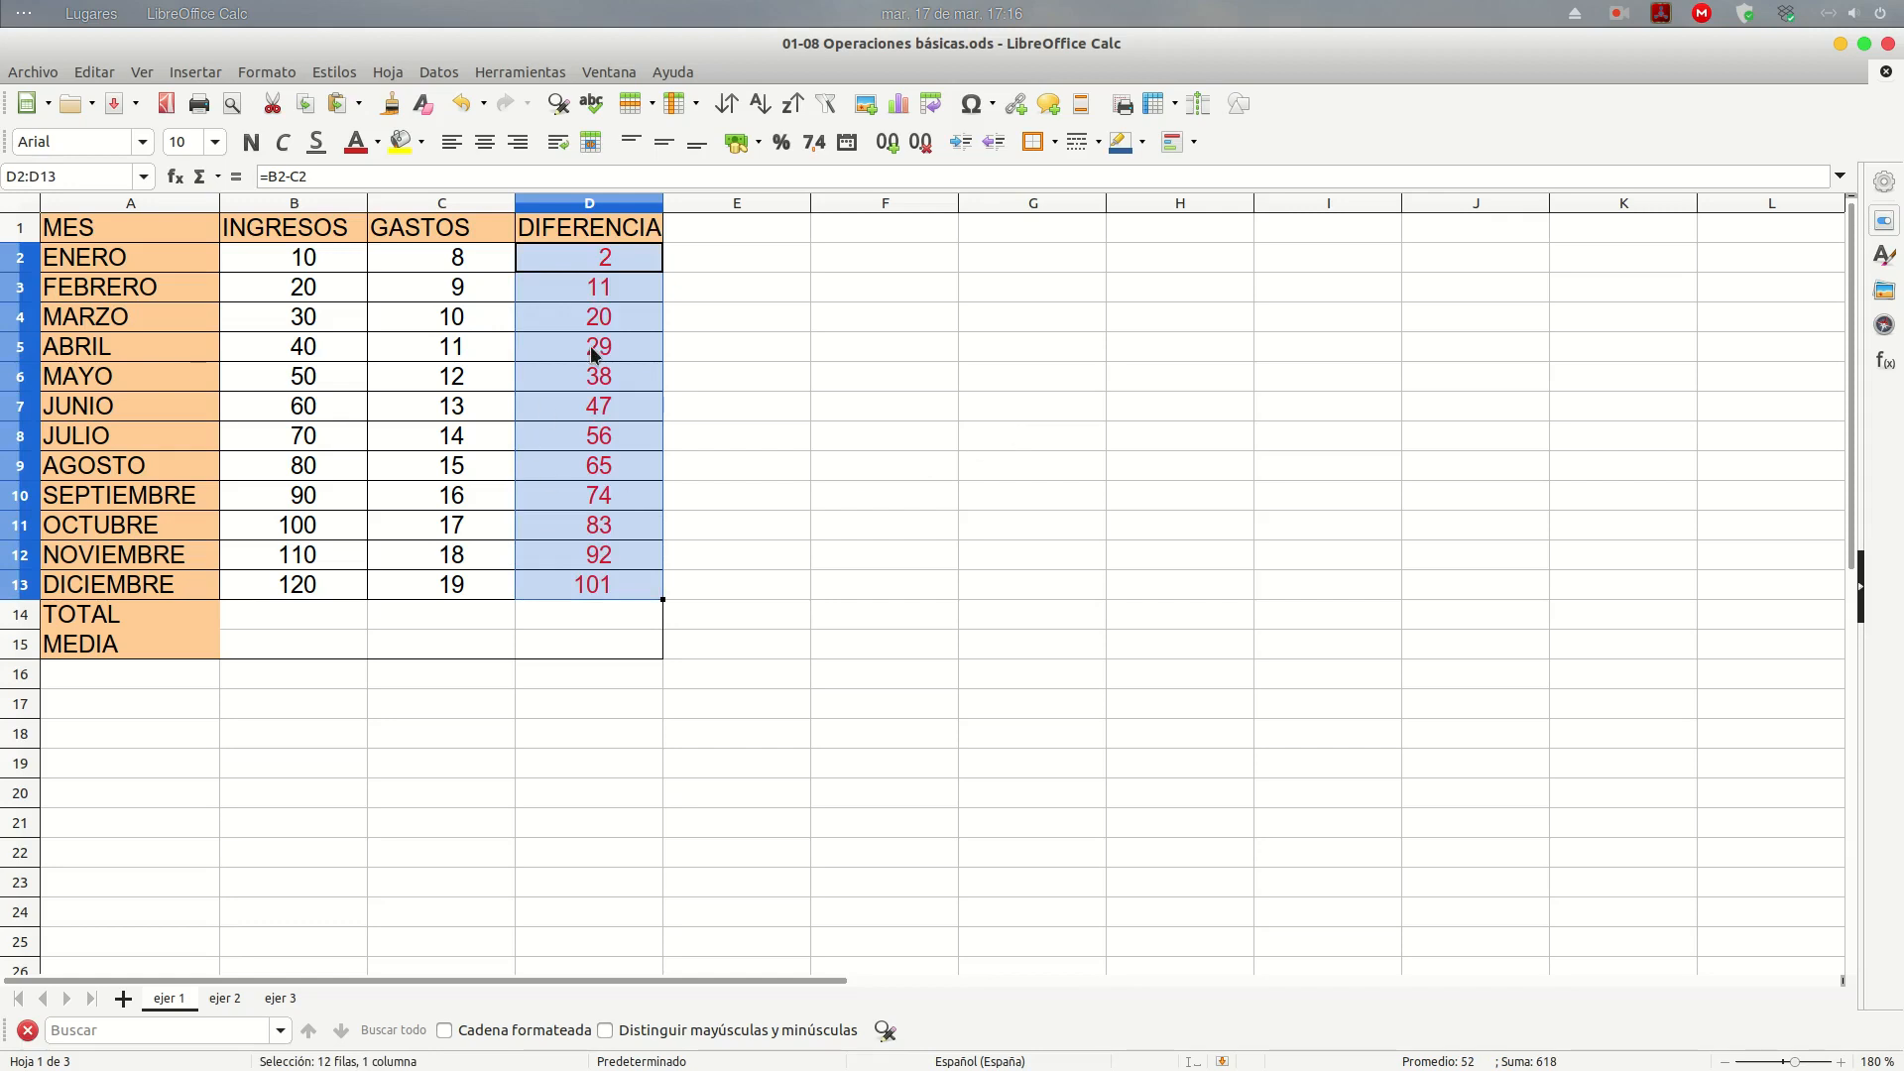
pyautogui.click(633, 528)
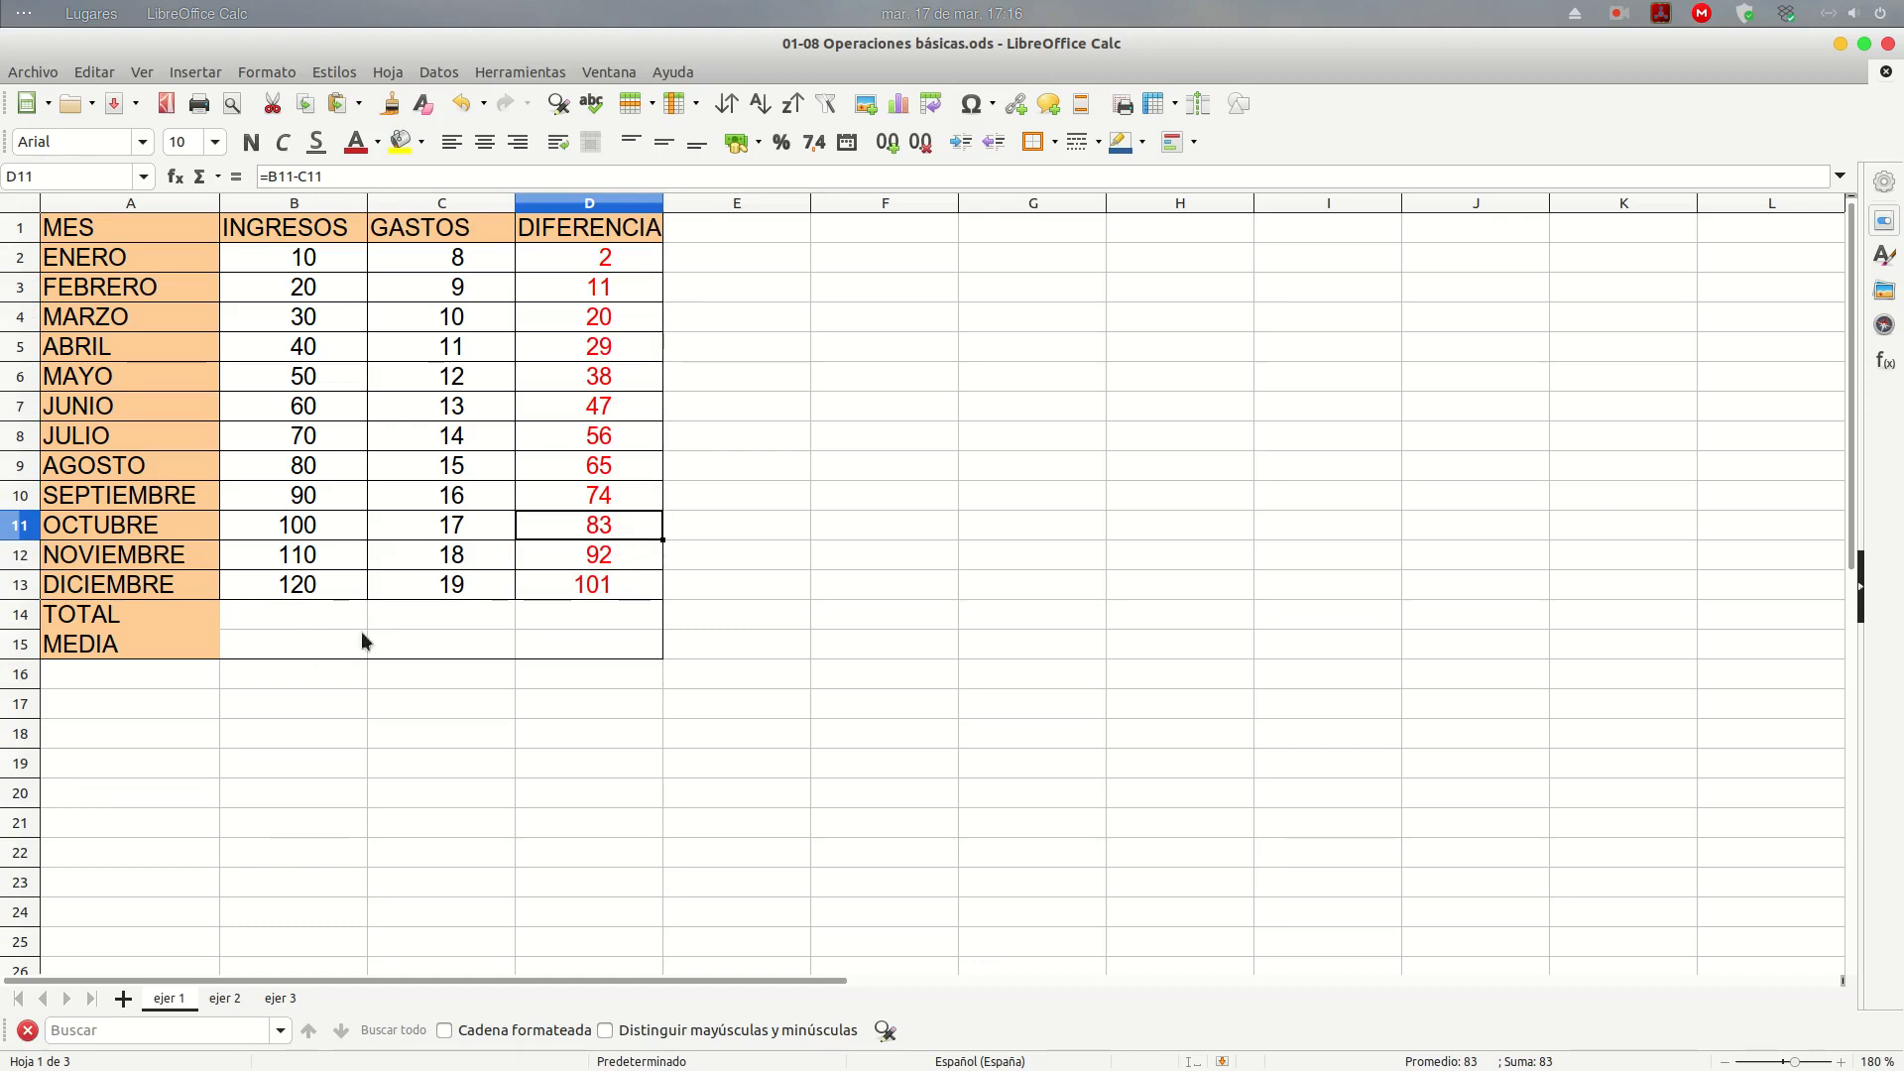
# Total the INGRESOS column in B14 with the formula =suma(B2:B13)
pyautogui.click(316, 615)
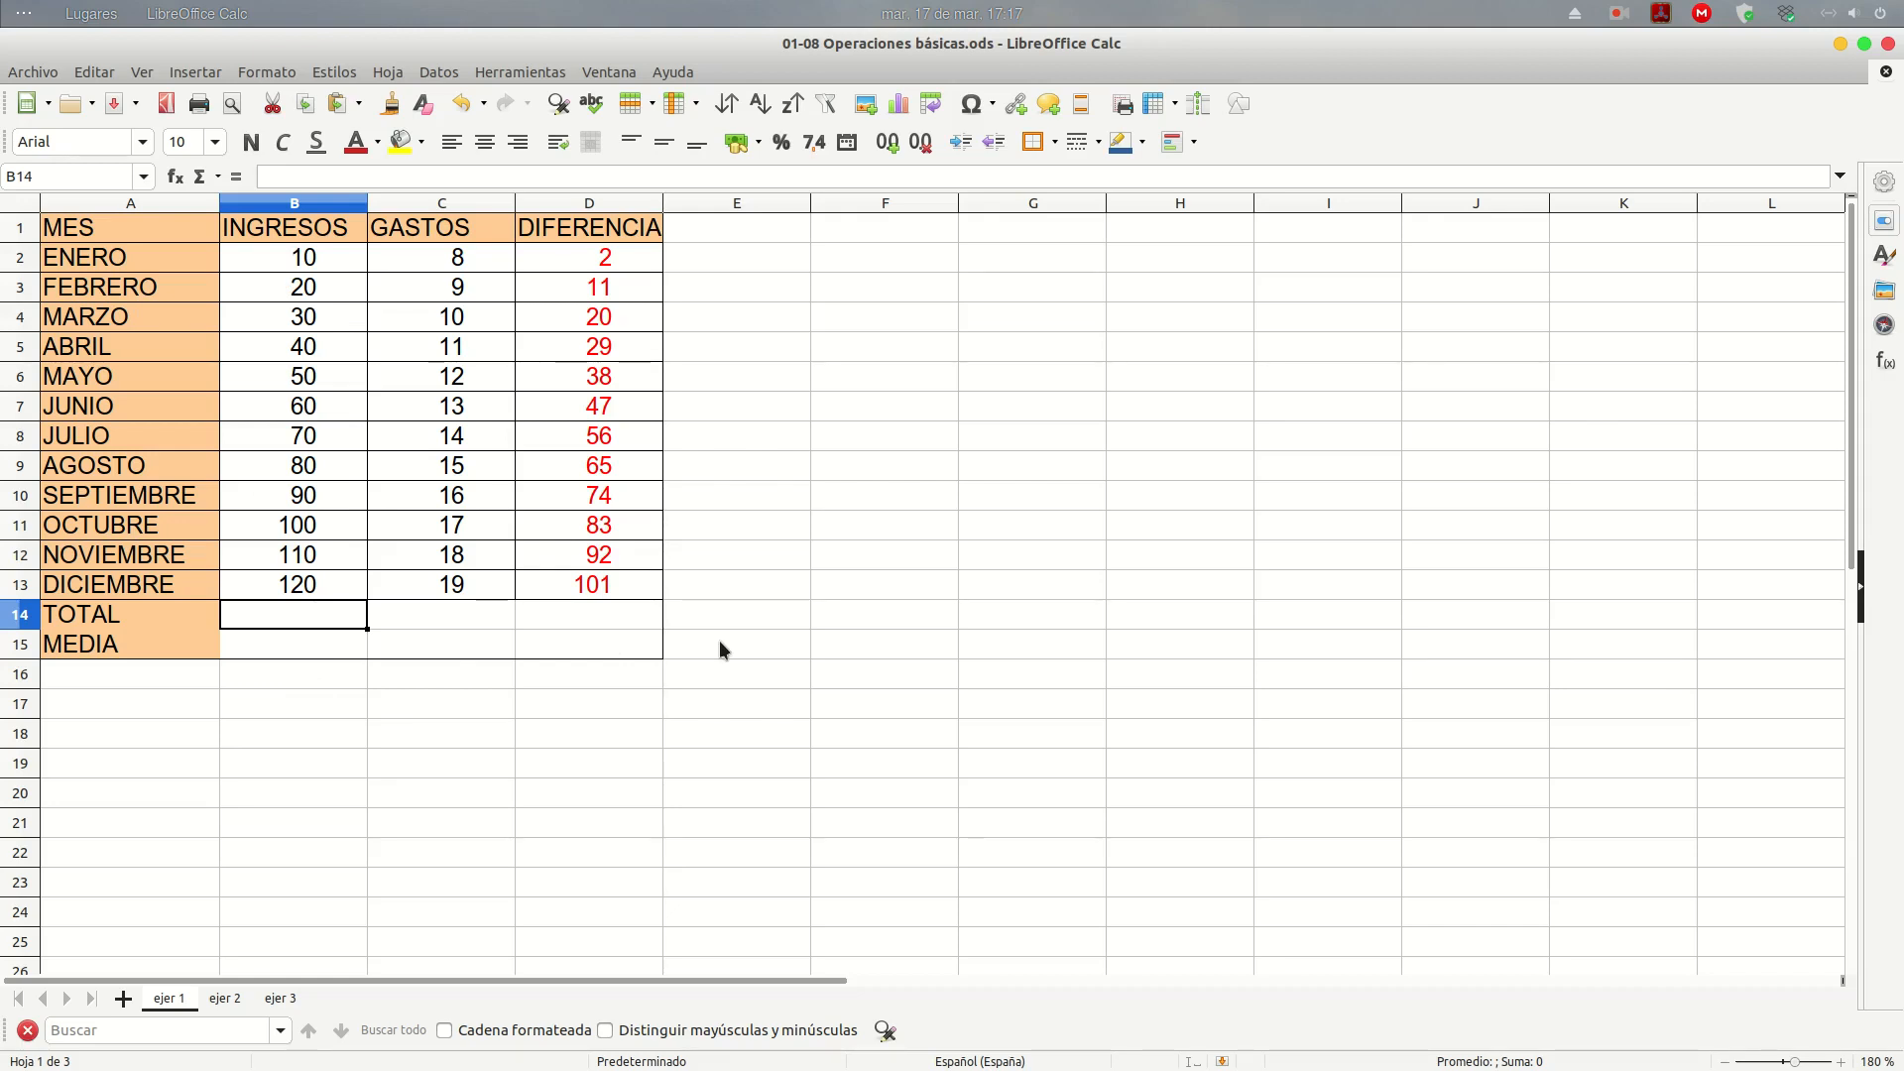
pyautogui.write('=')
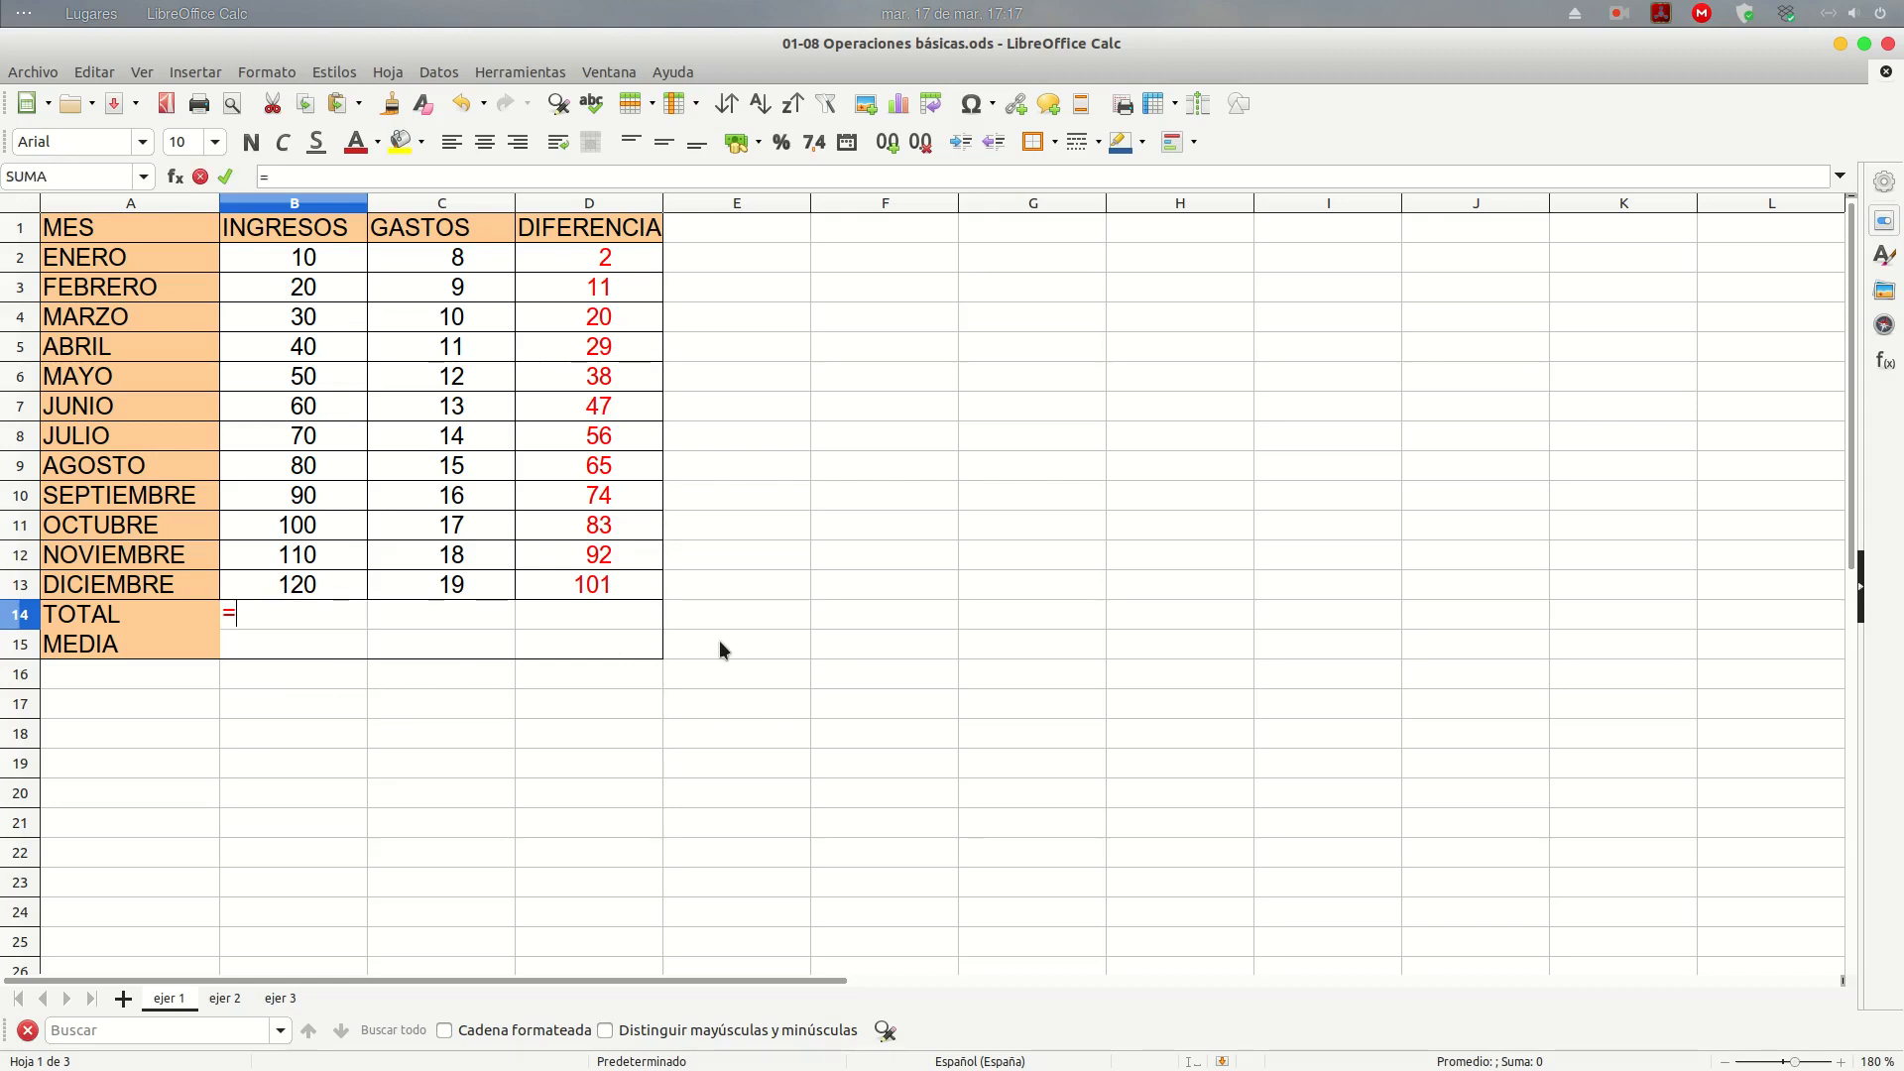
pyautogui.write('suma')
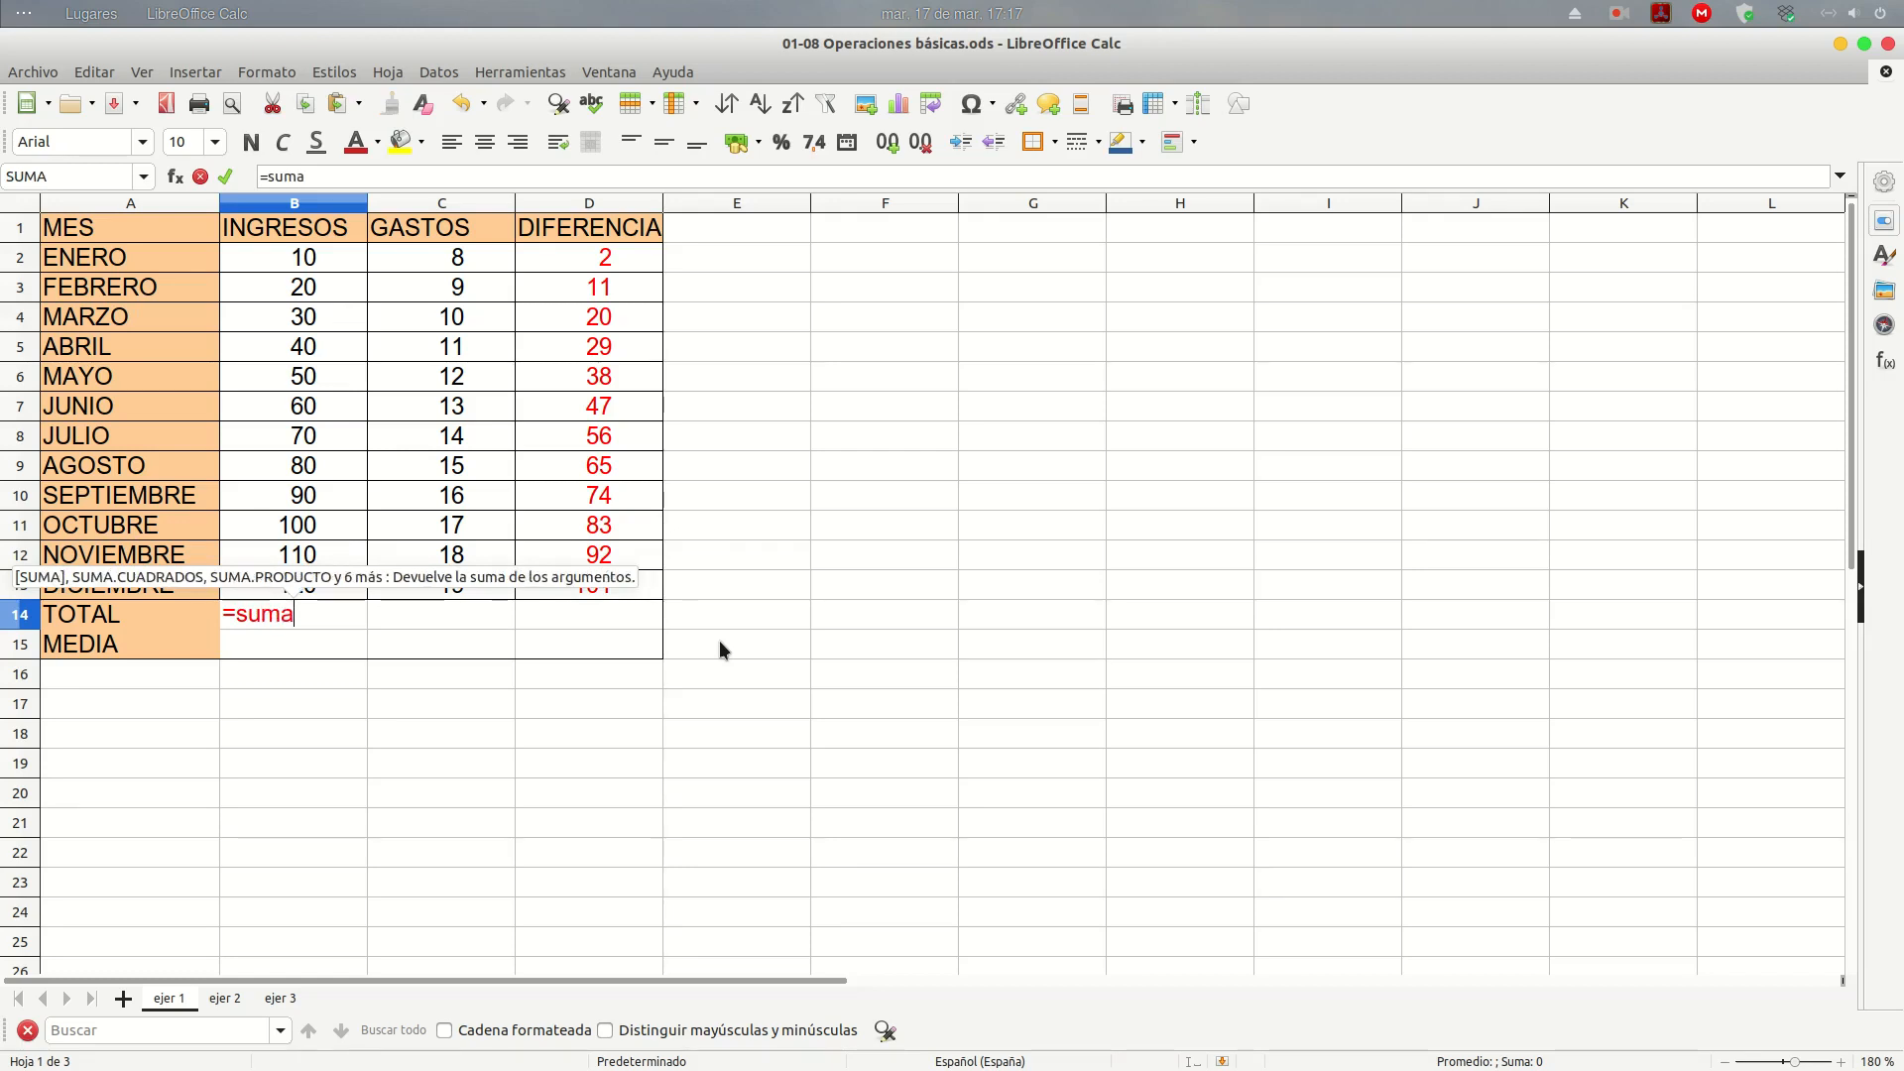
pyautogui.write('(')
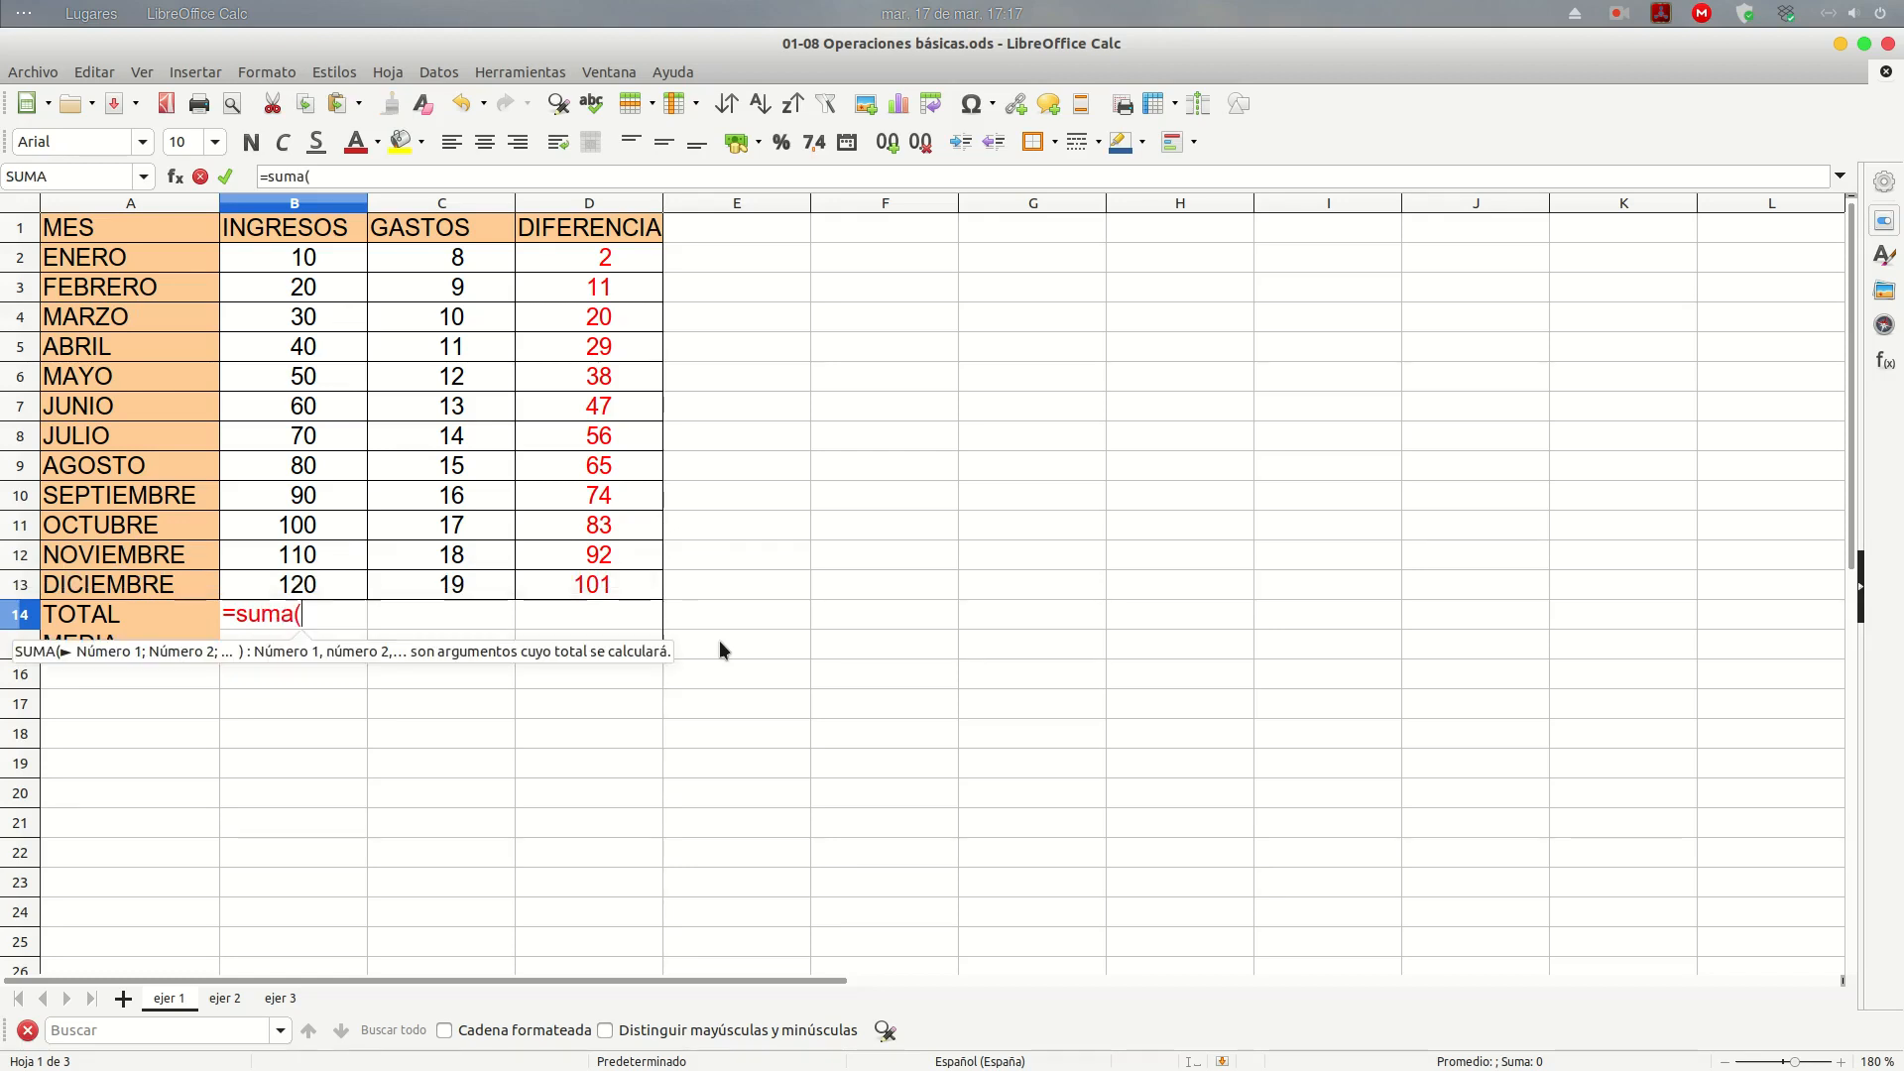
pyautogui.moveTo(337, 260); pyautogui.dragTo(330, 580)
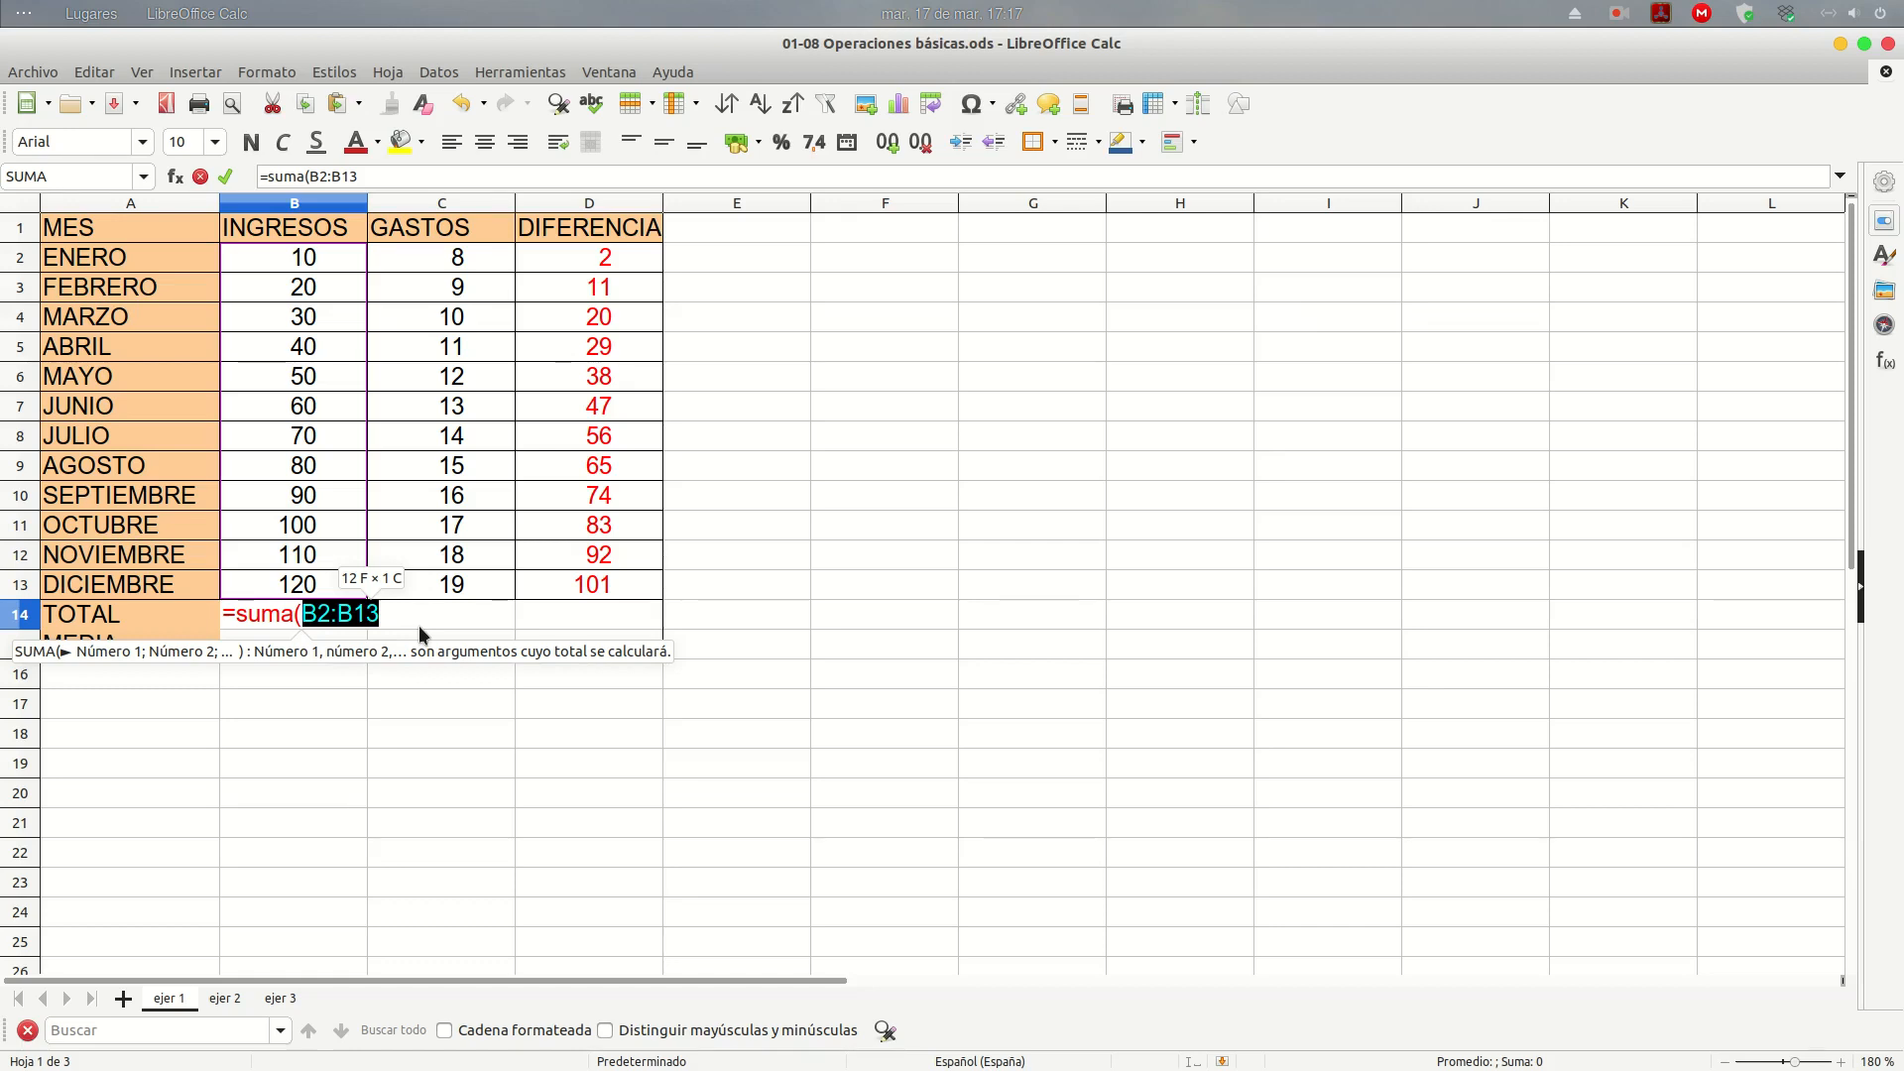
pyautogui.press('Return')
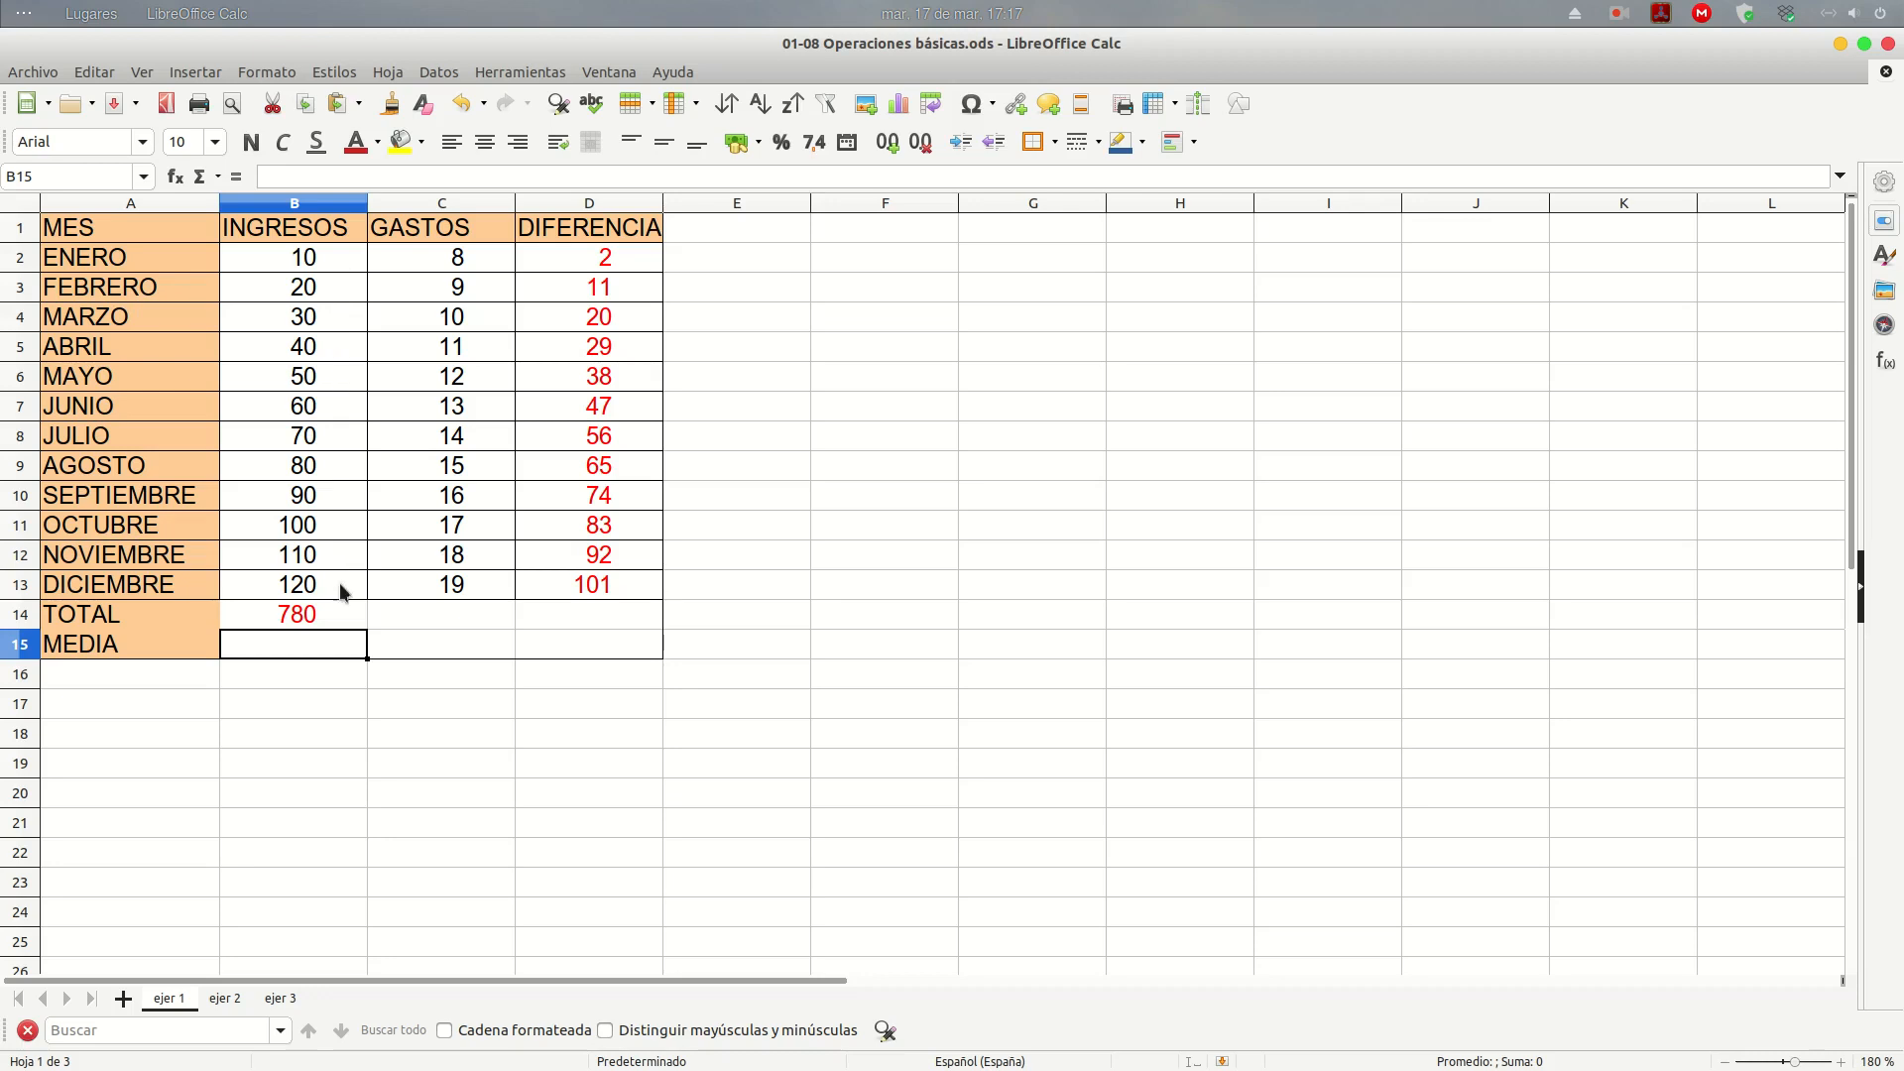
# Copy the total formula from B14 across to C14 for the GASTOS column
pyautogui.click(327, 619)
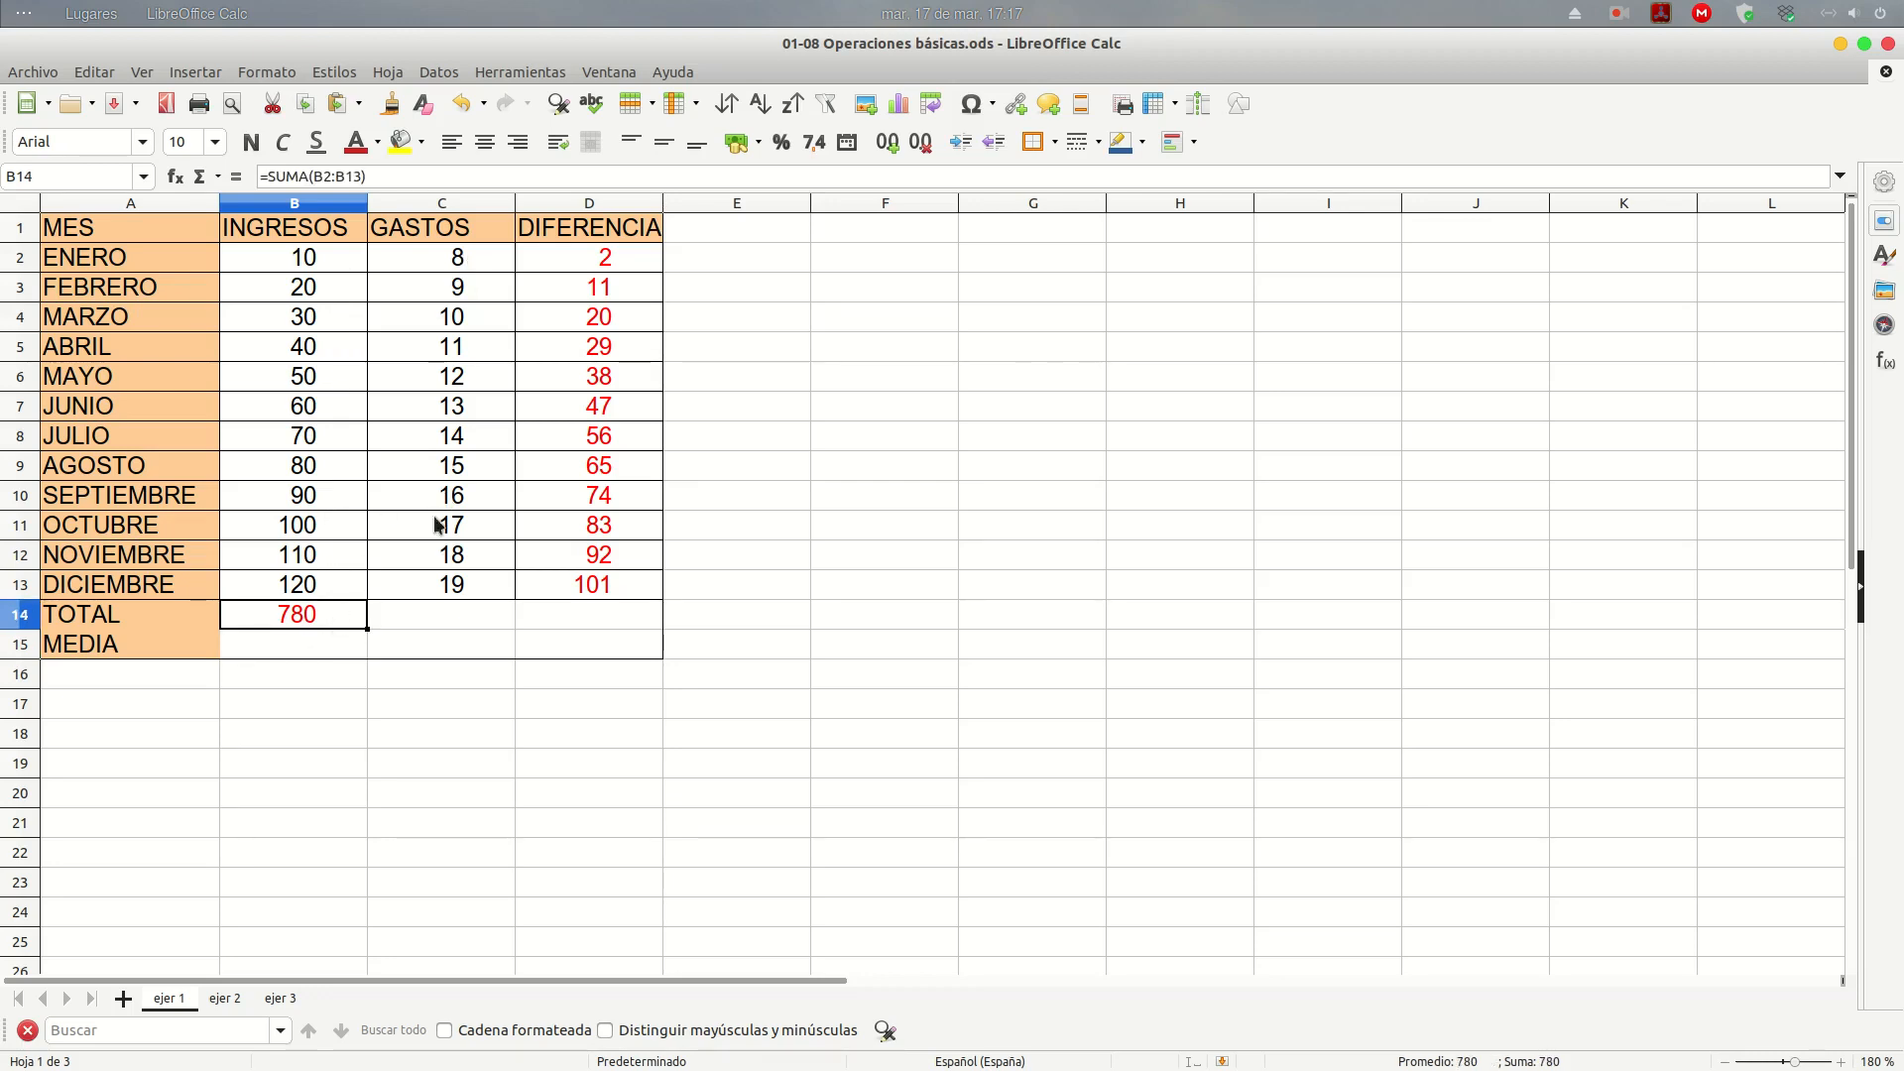
pyautogui.moveTo(367, 629); pyautogui.dragTo(478, 629)
pyautogui.click(450, 651)
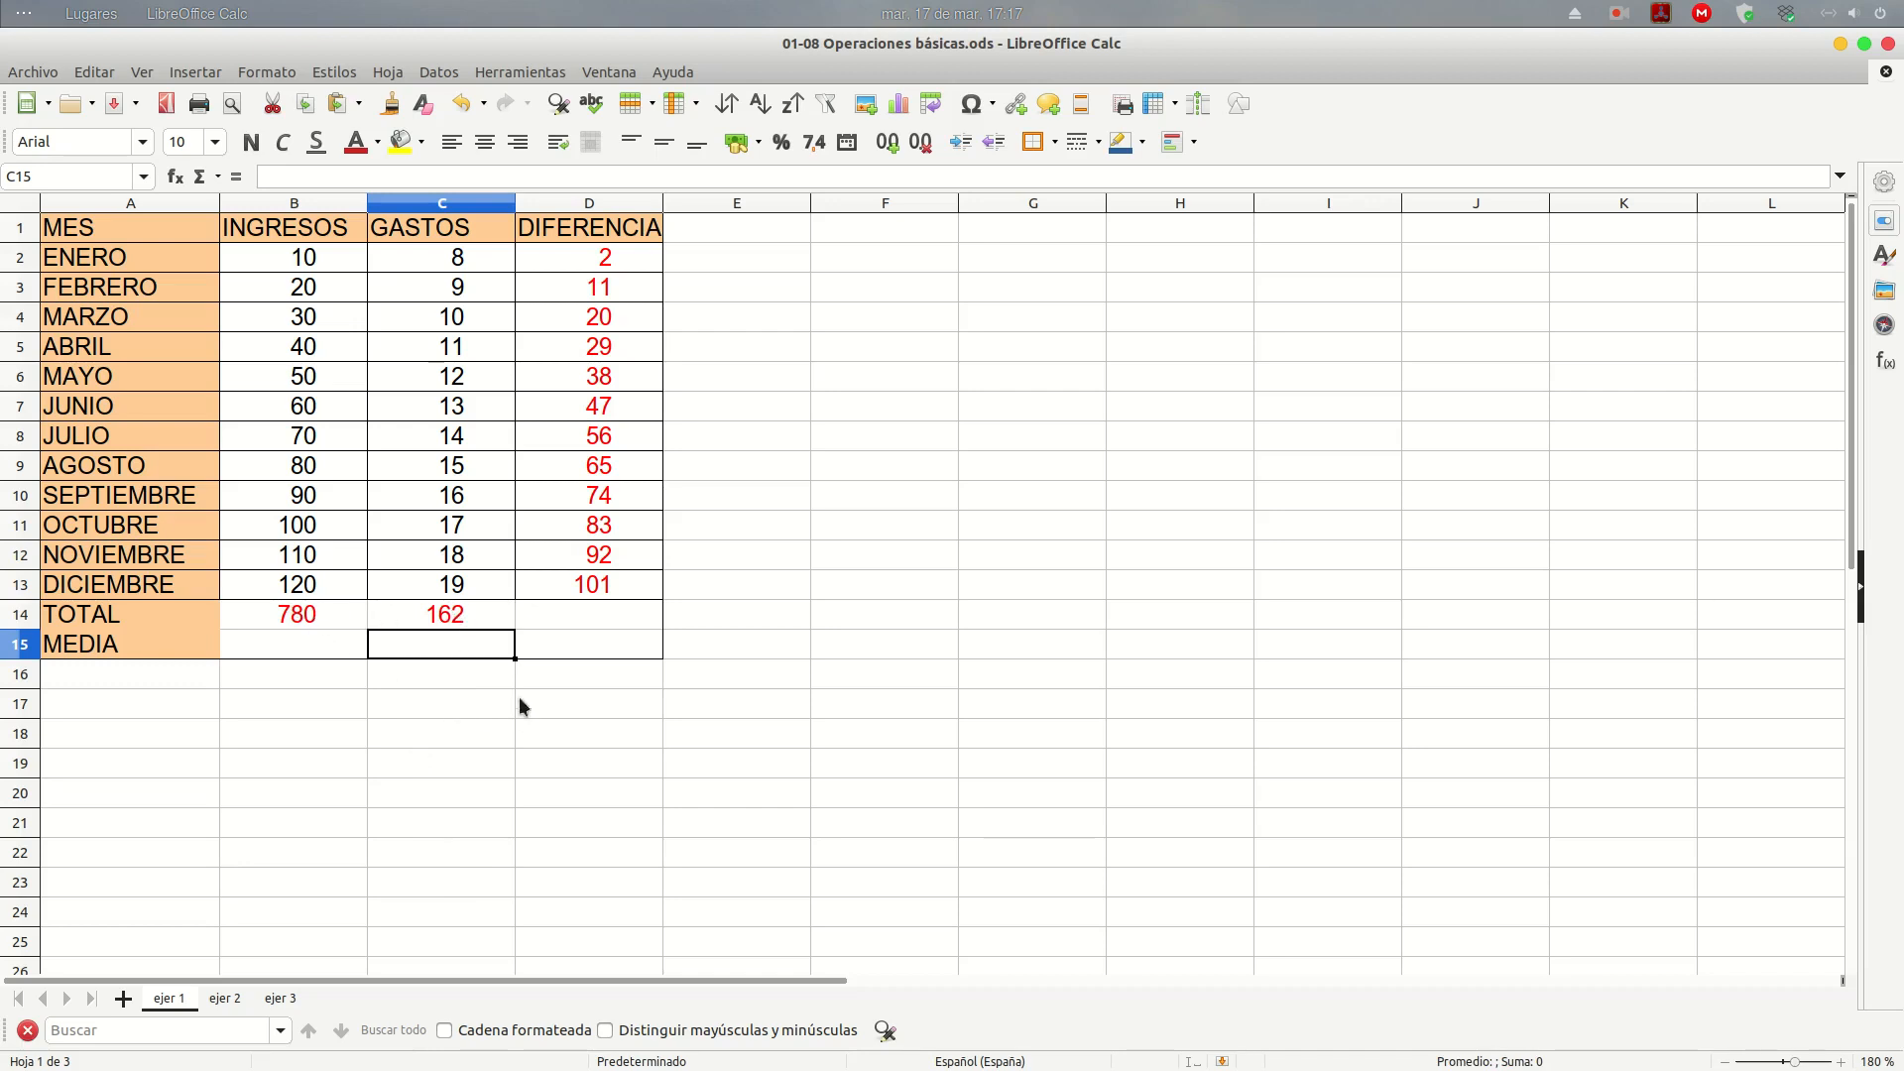
pyautogui.click(327, 649)
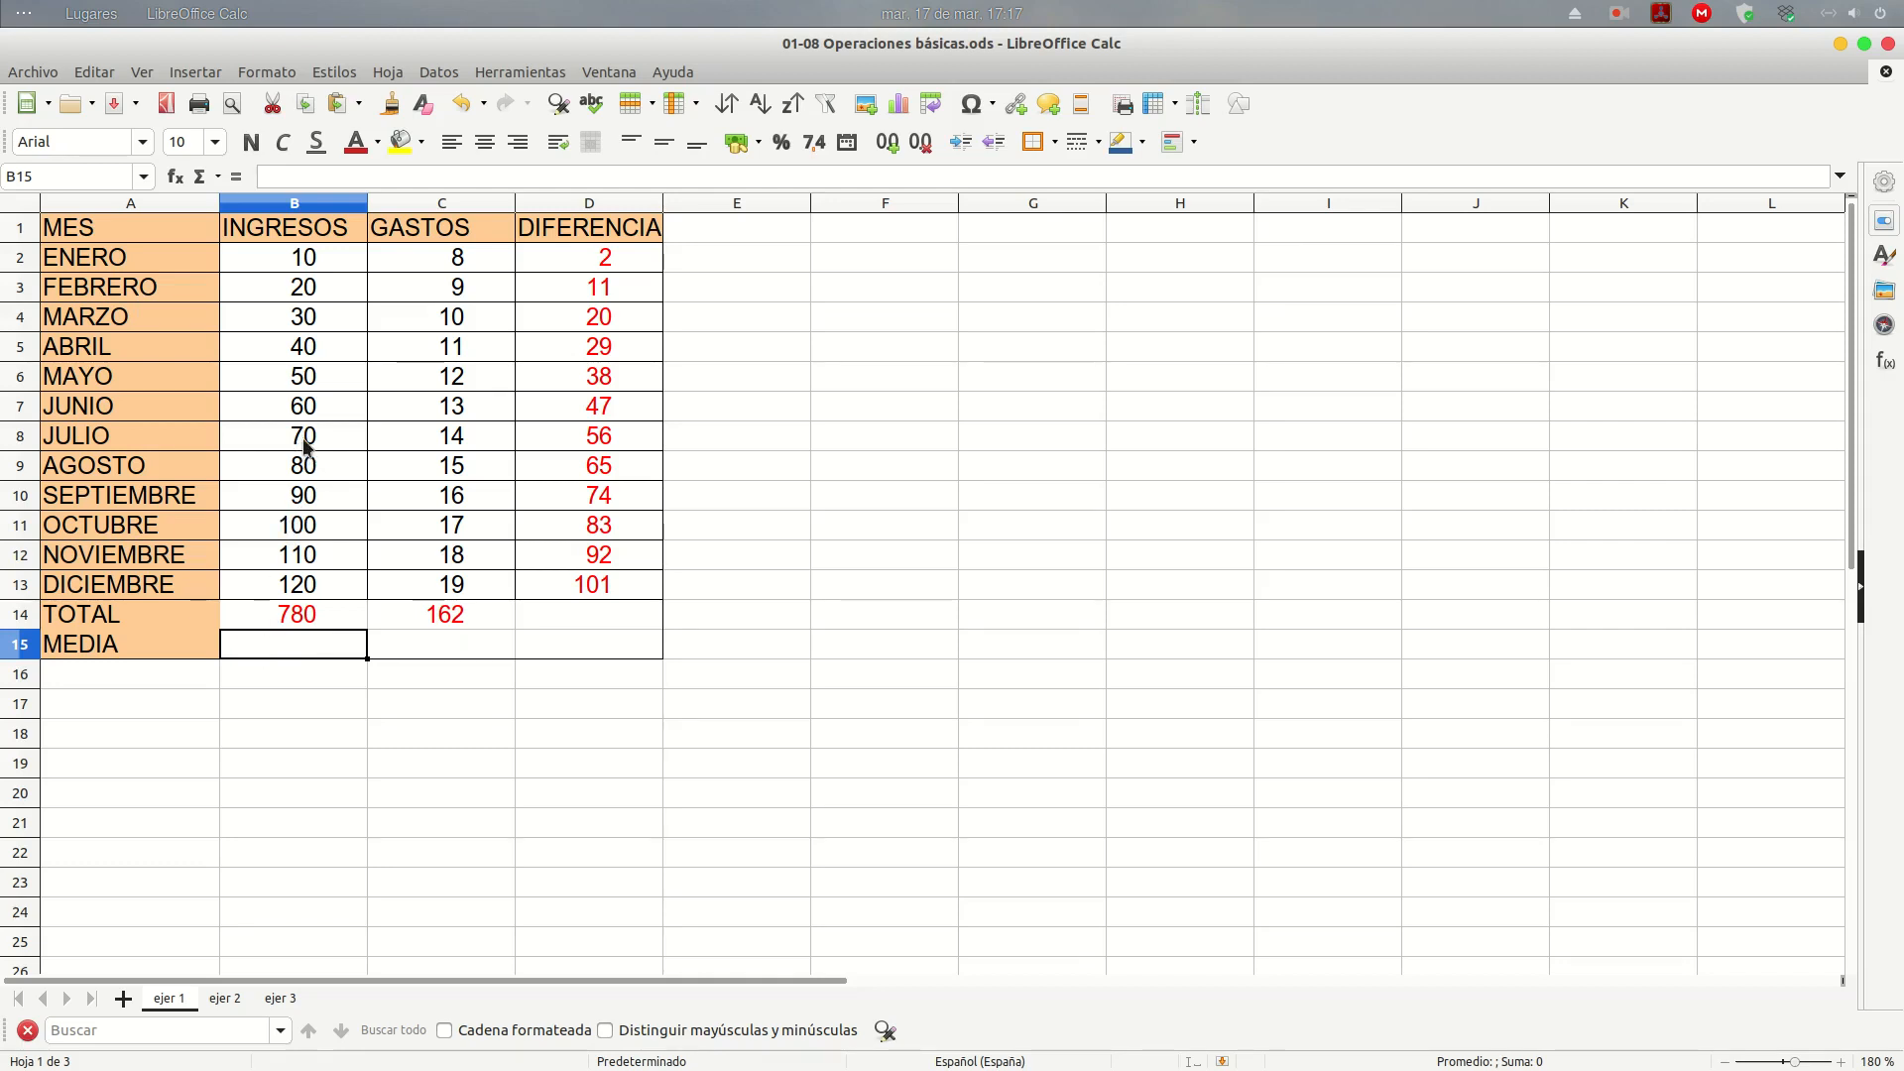
pyautogui.click(423, 651)
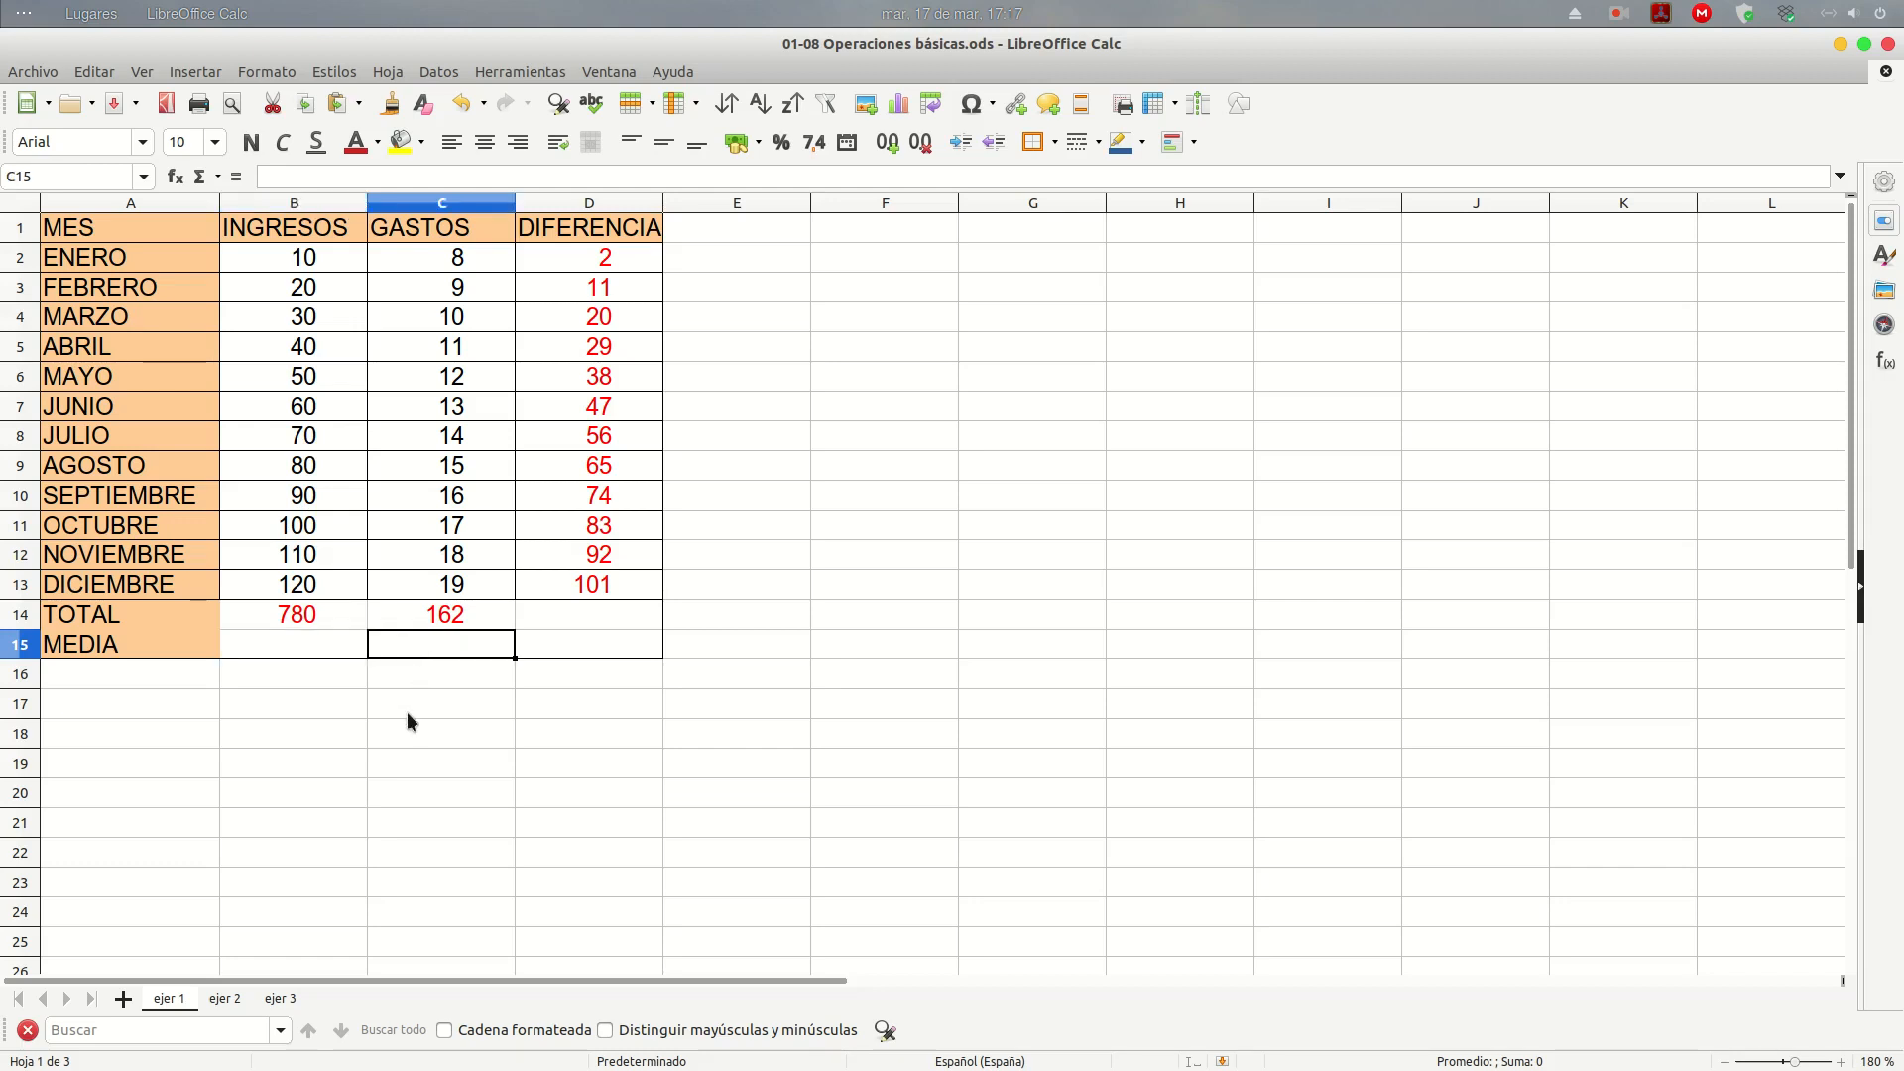
pyautogui.click(282, 648)
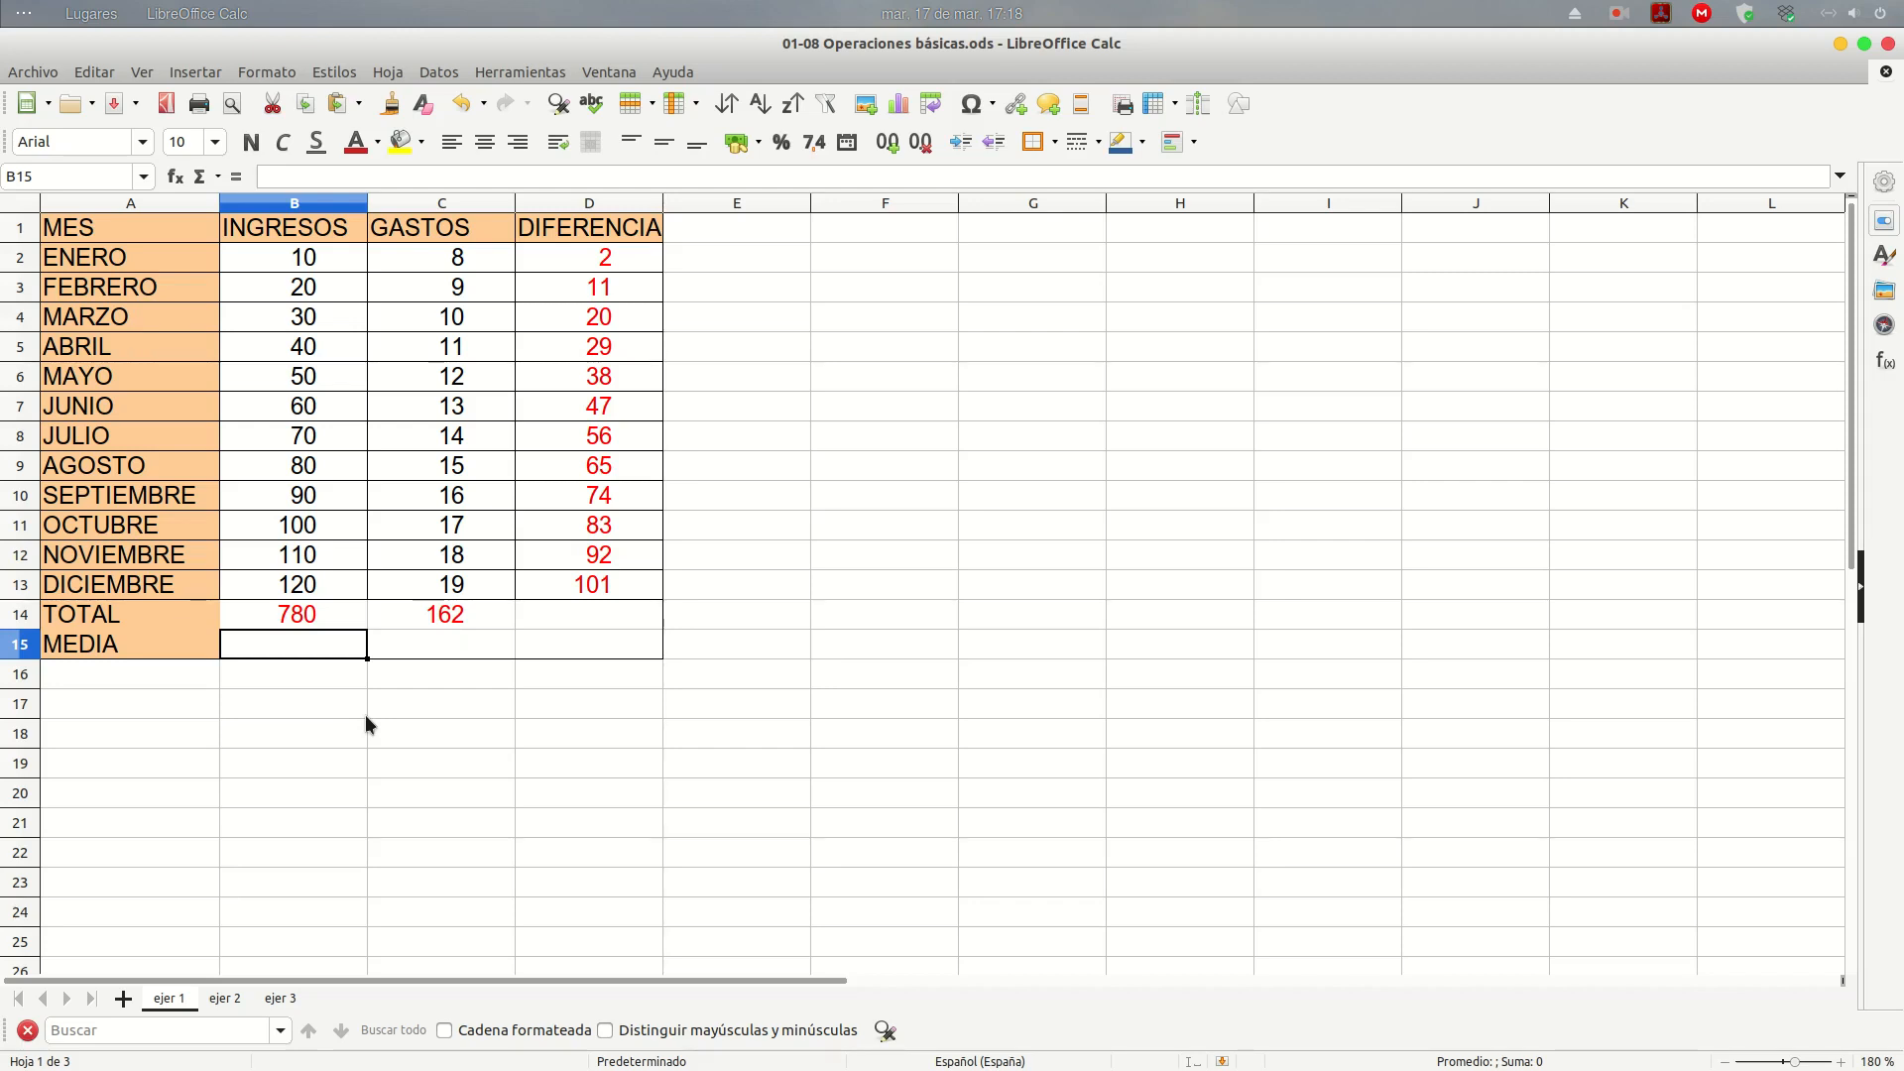
pyautogui.click(347, 615)
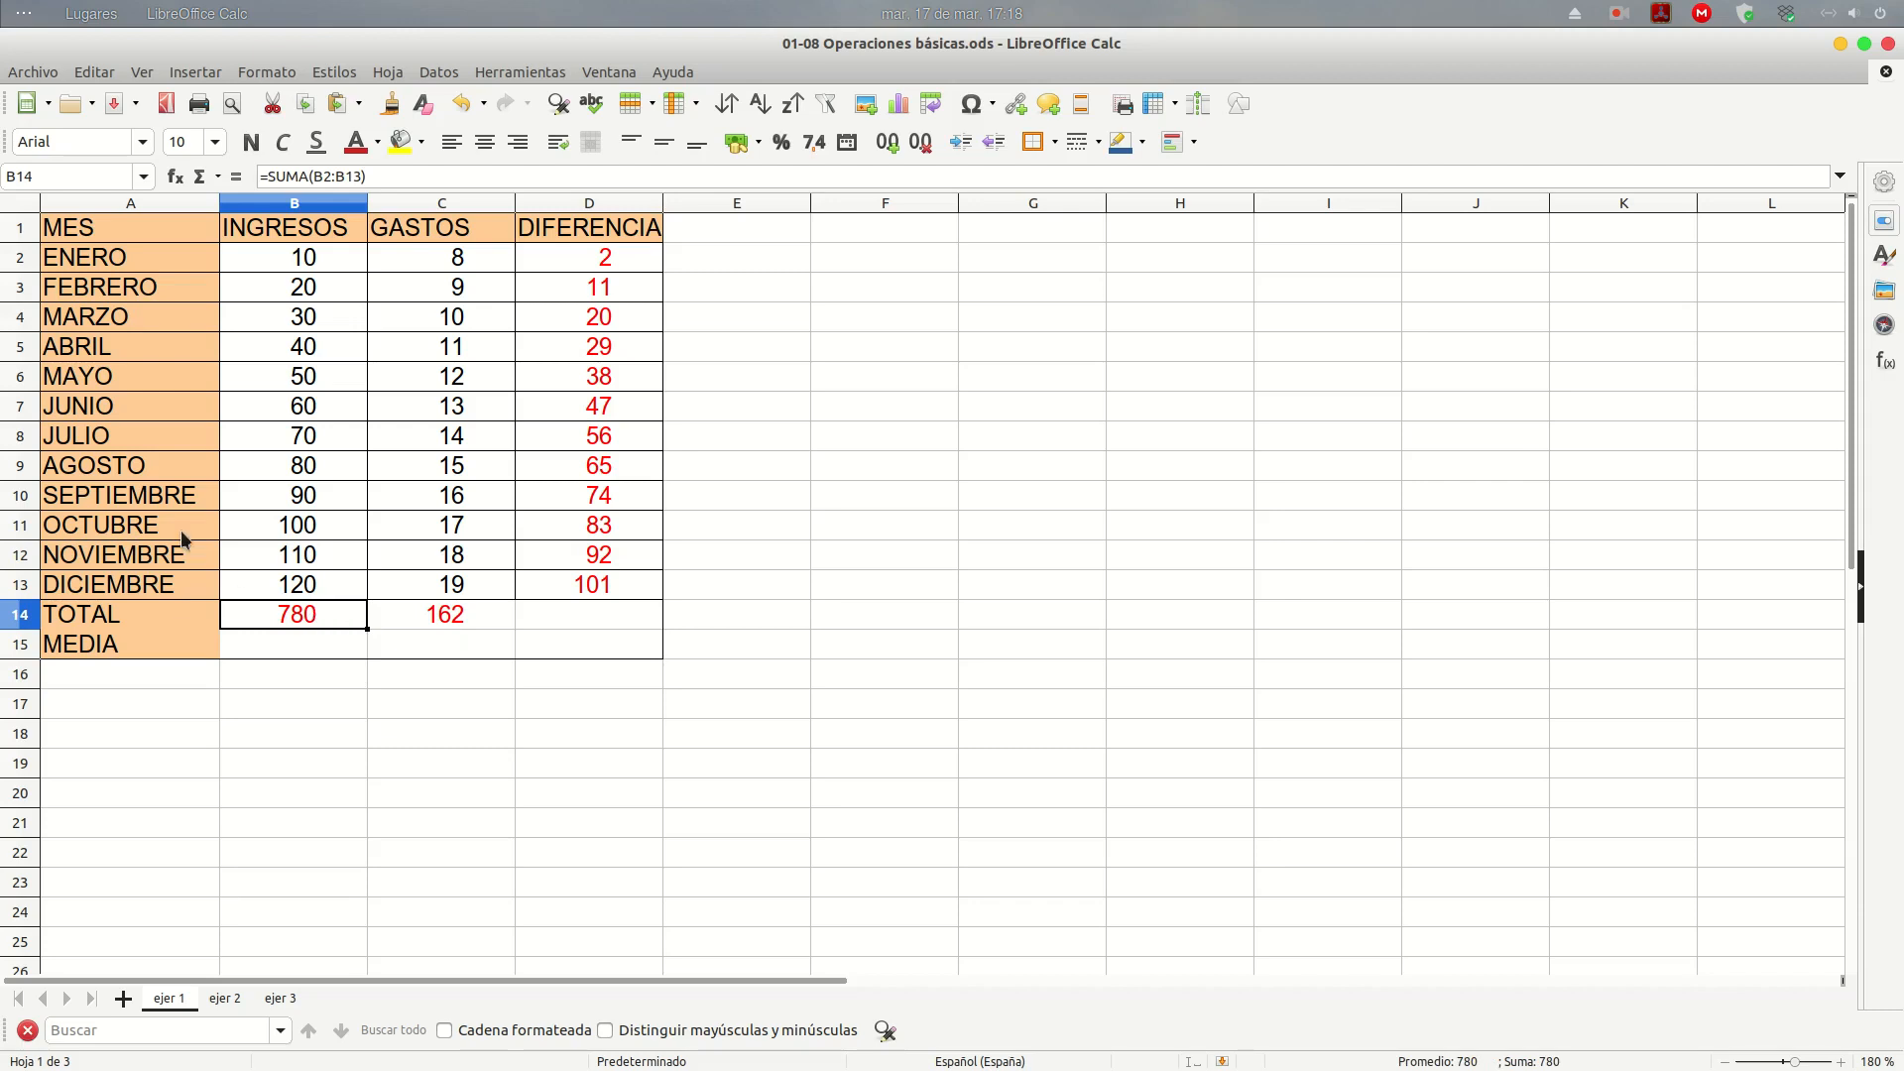
# Calculate the mean of the INGRESOS column in B15 with the formula =promedio(B2:B13)
pyautogui.click(306, 647)
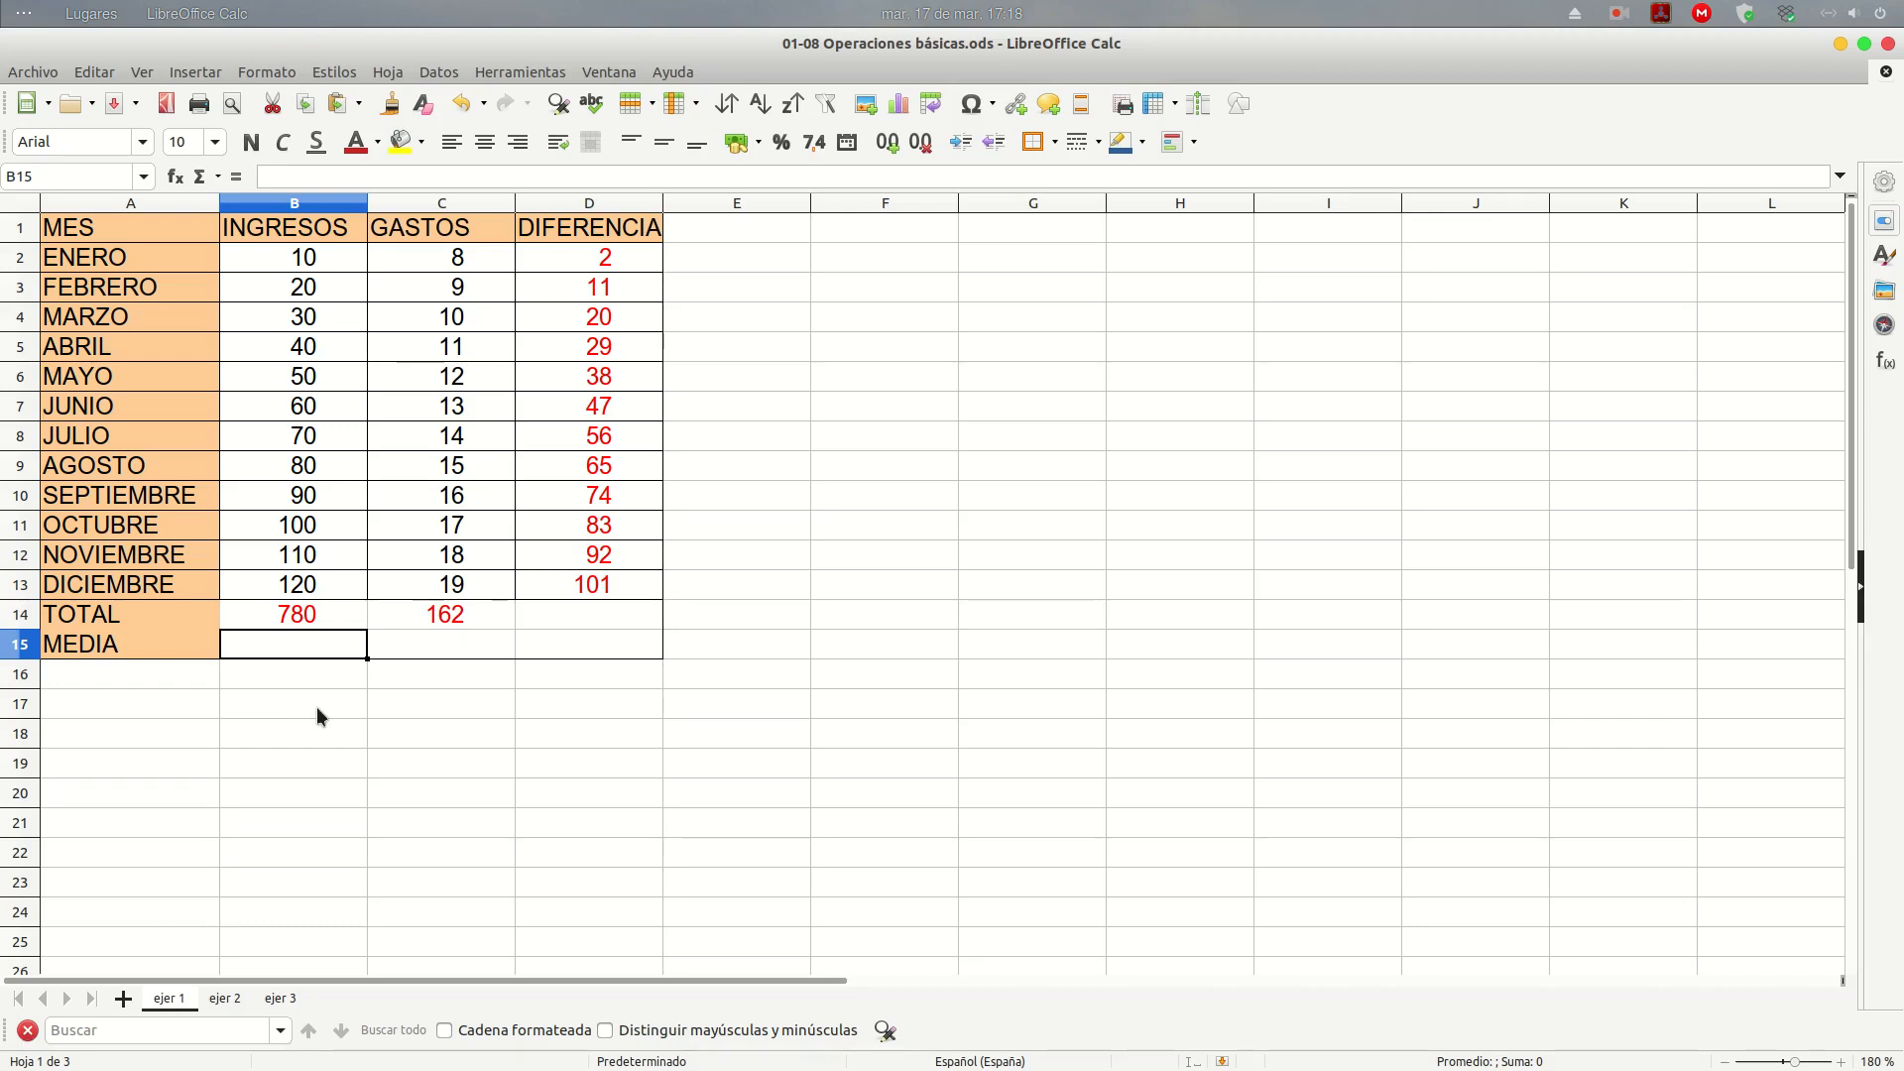
pyautogui.write('=')
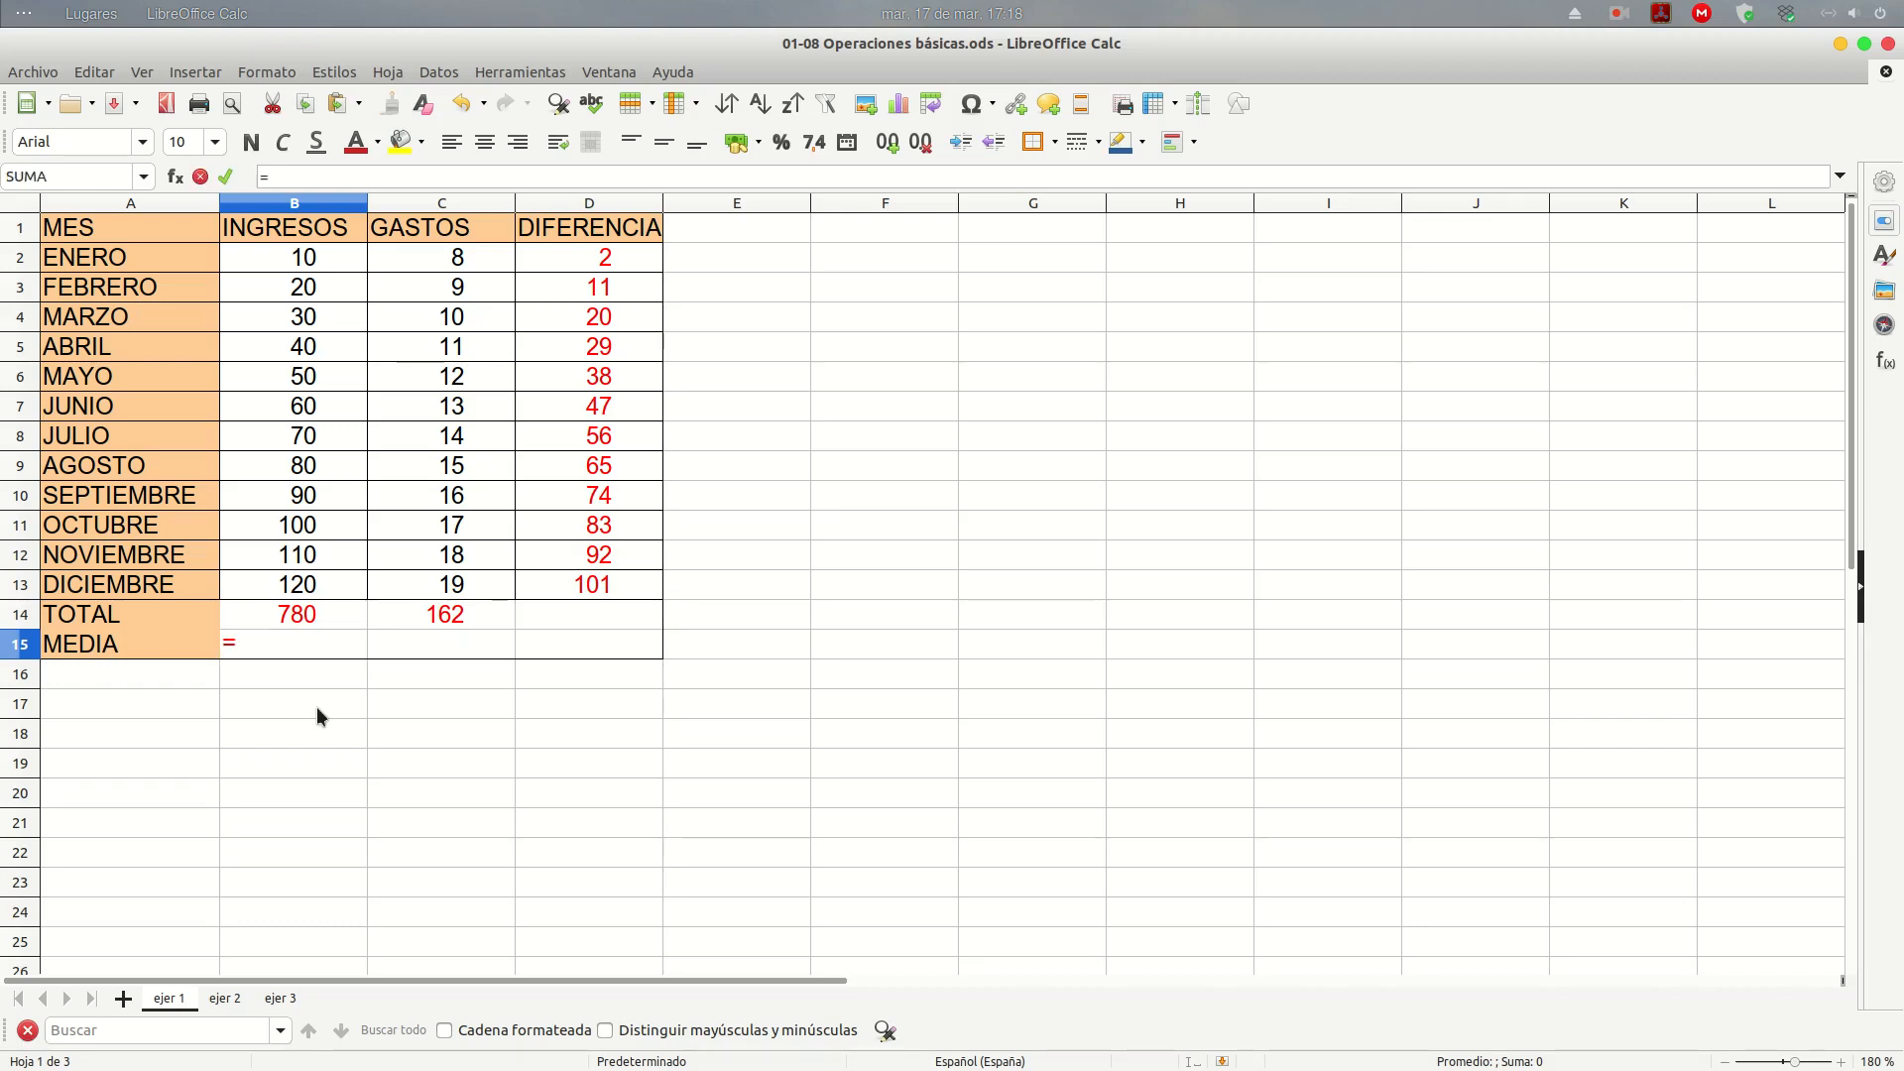
pyautogui.write('pro')
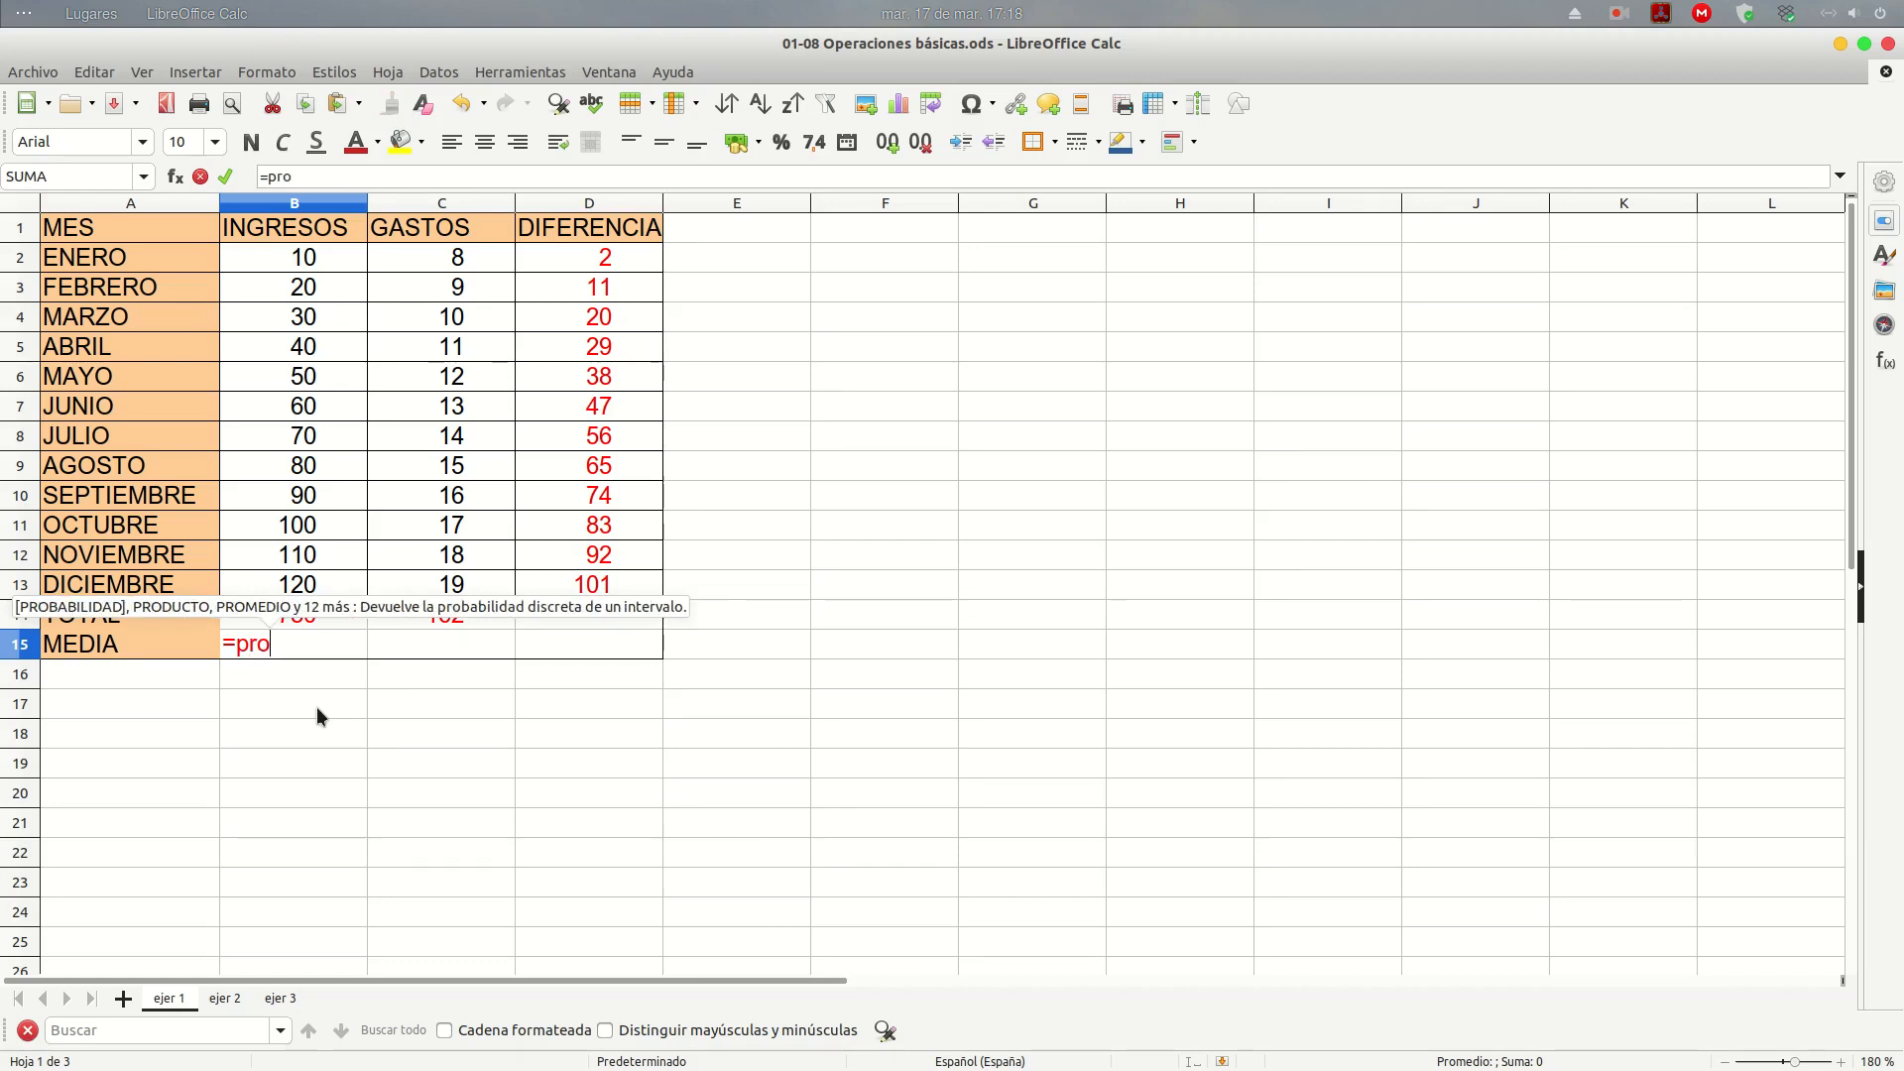
pyautogui.write('med')
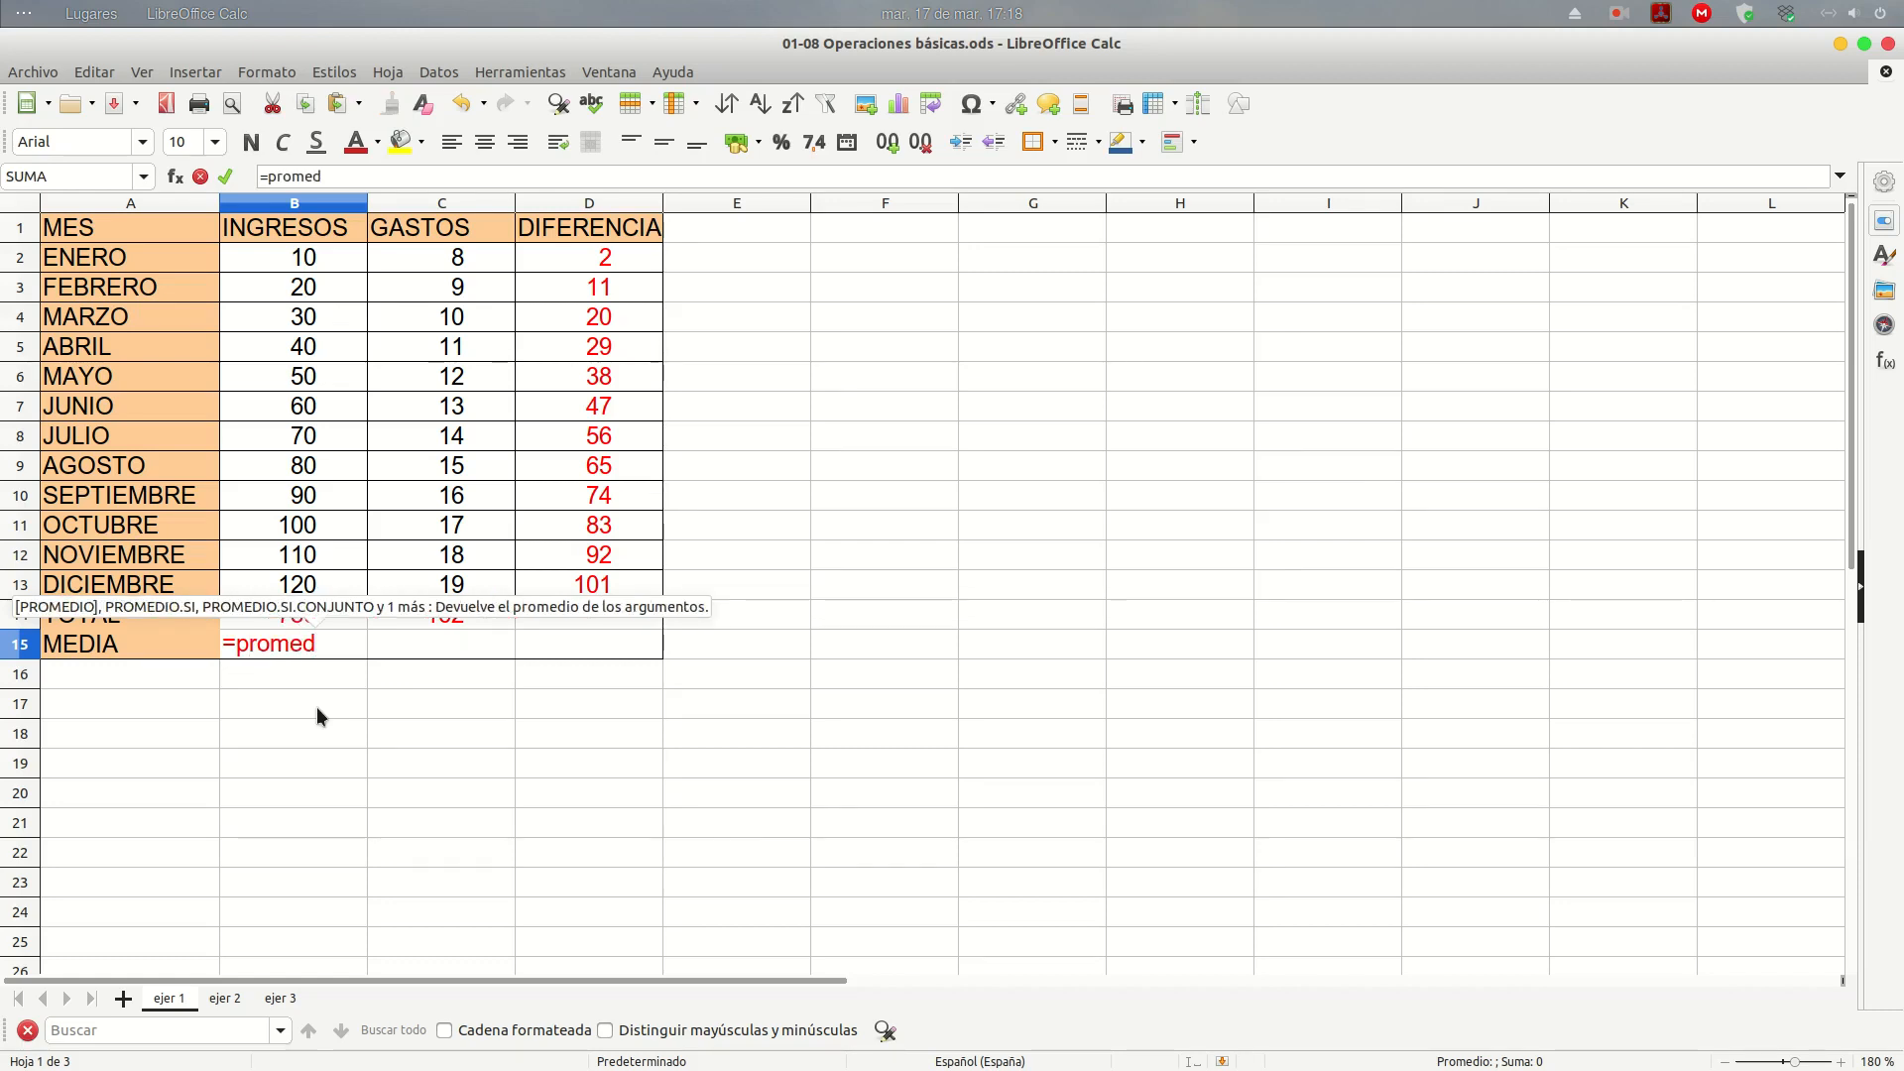
pyautogui.write('io(')
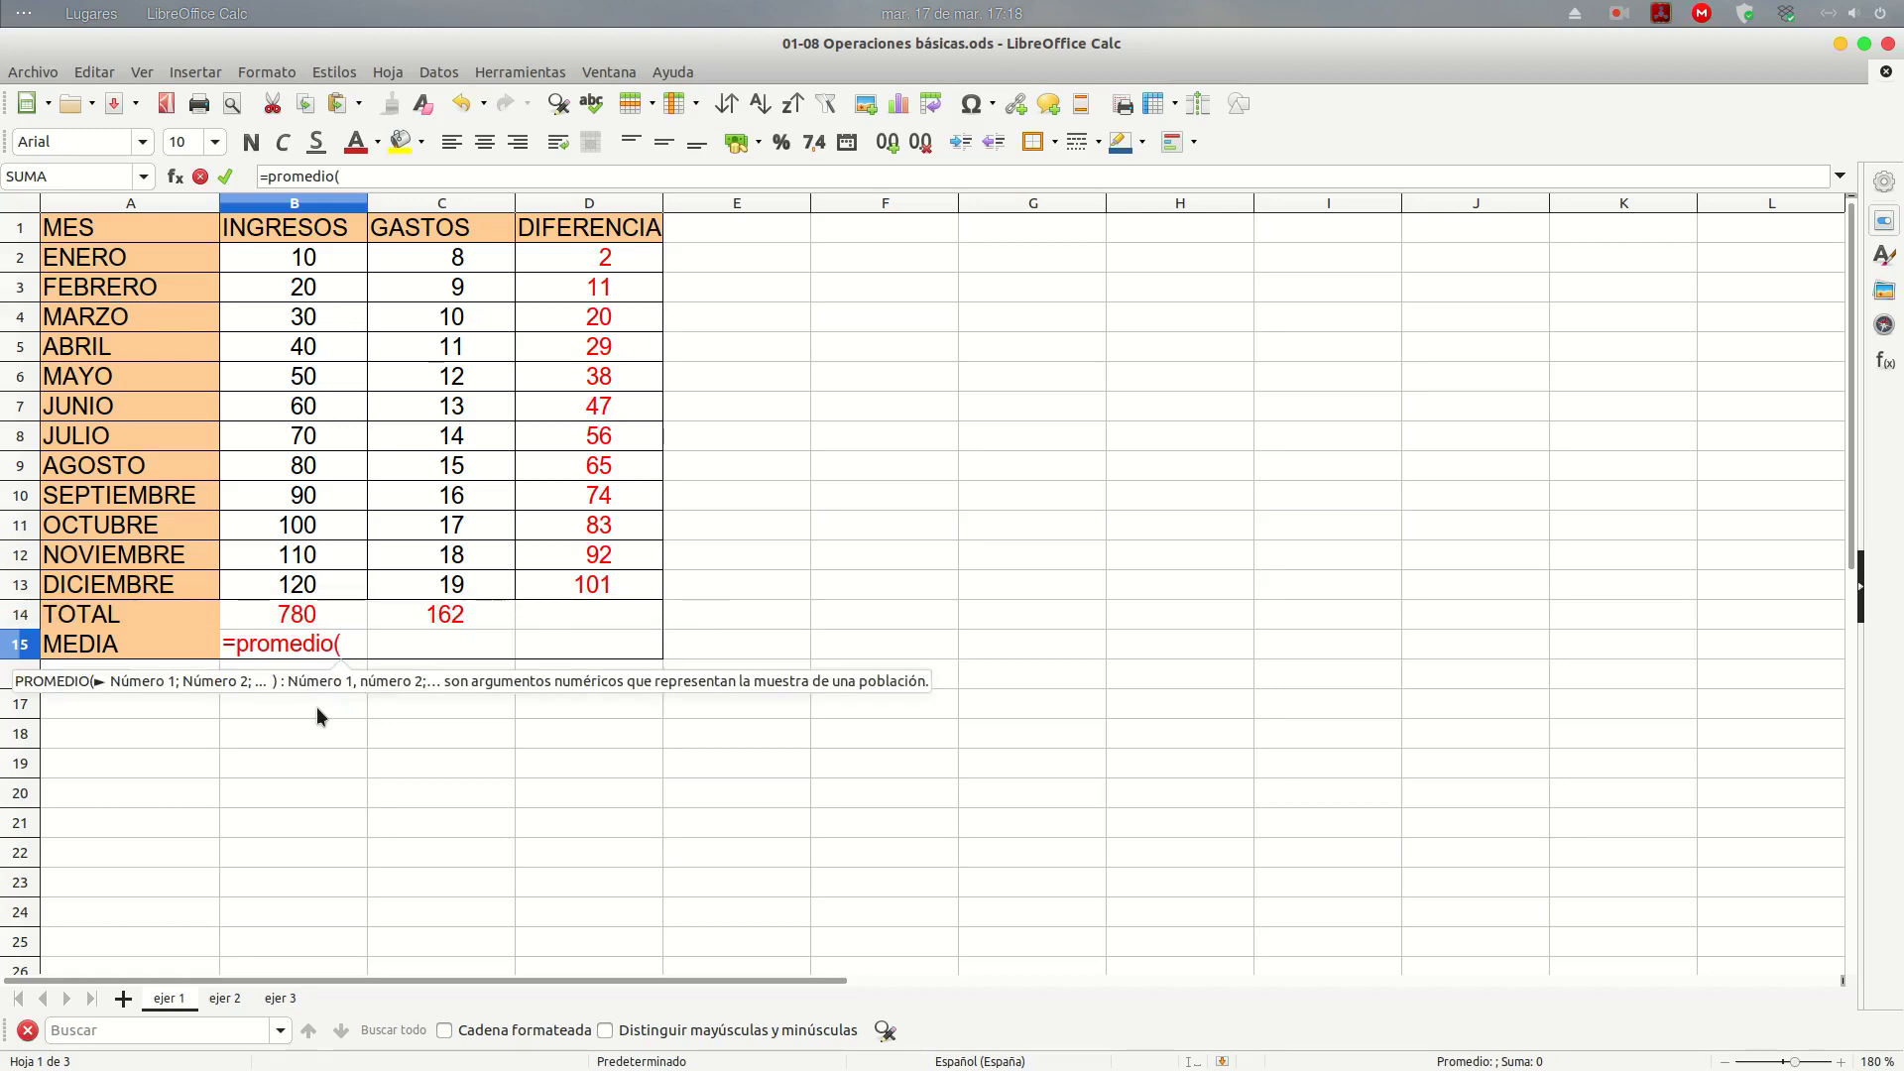
pyautogui.moveTo(331, 258); pyautogui.dragTo(335, 590)
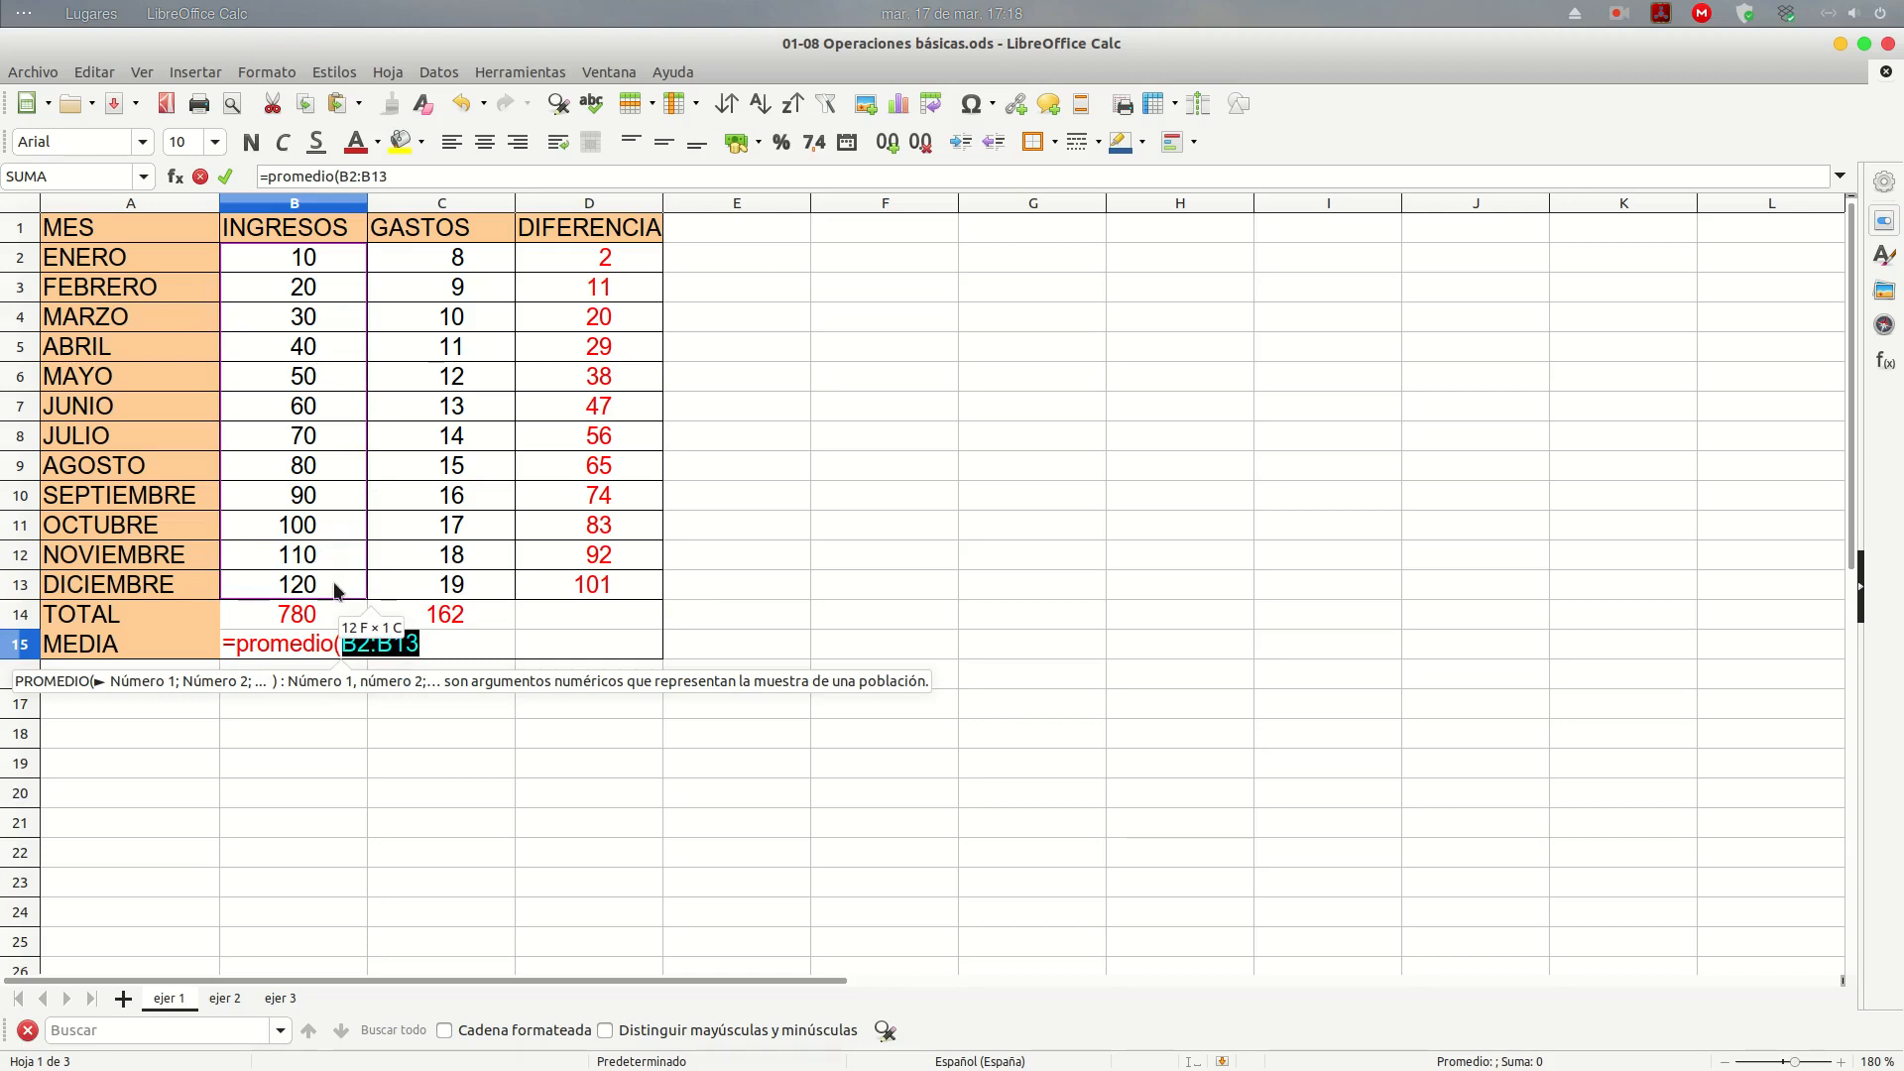
pyautogui.press('Return')
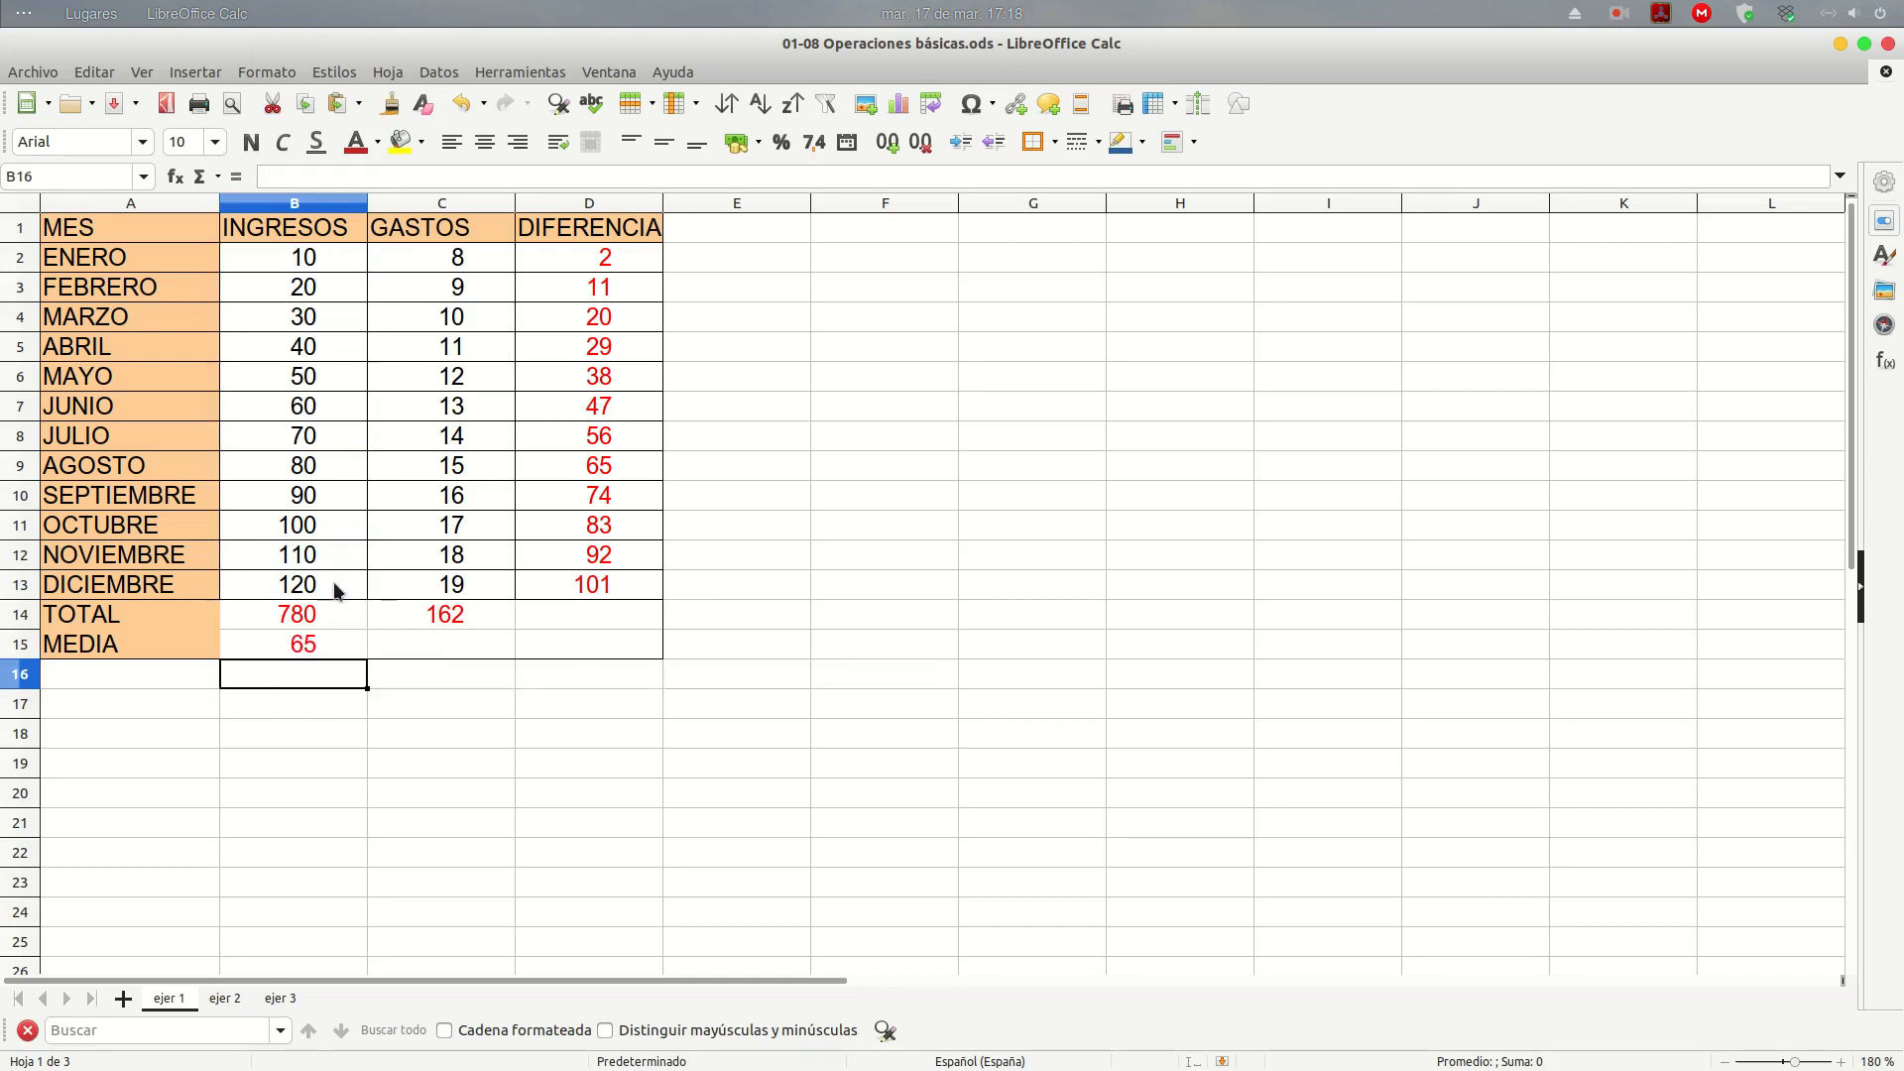
# Copy the average formula from B15 across to C15 for the GASTOS column
pyautogui.press('Up')
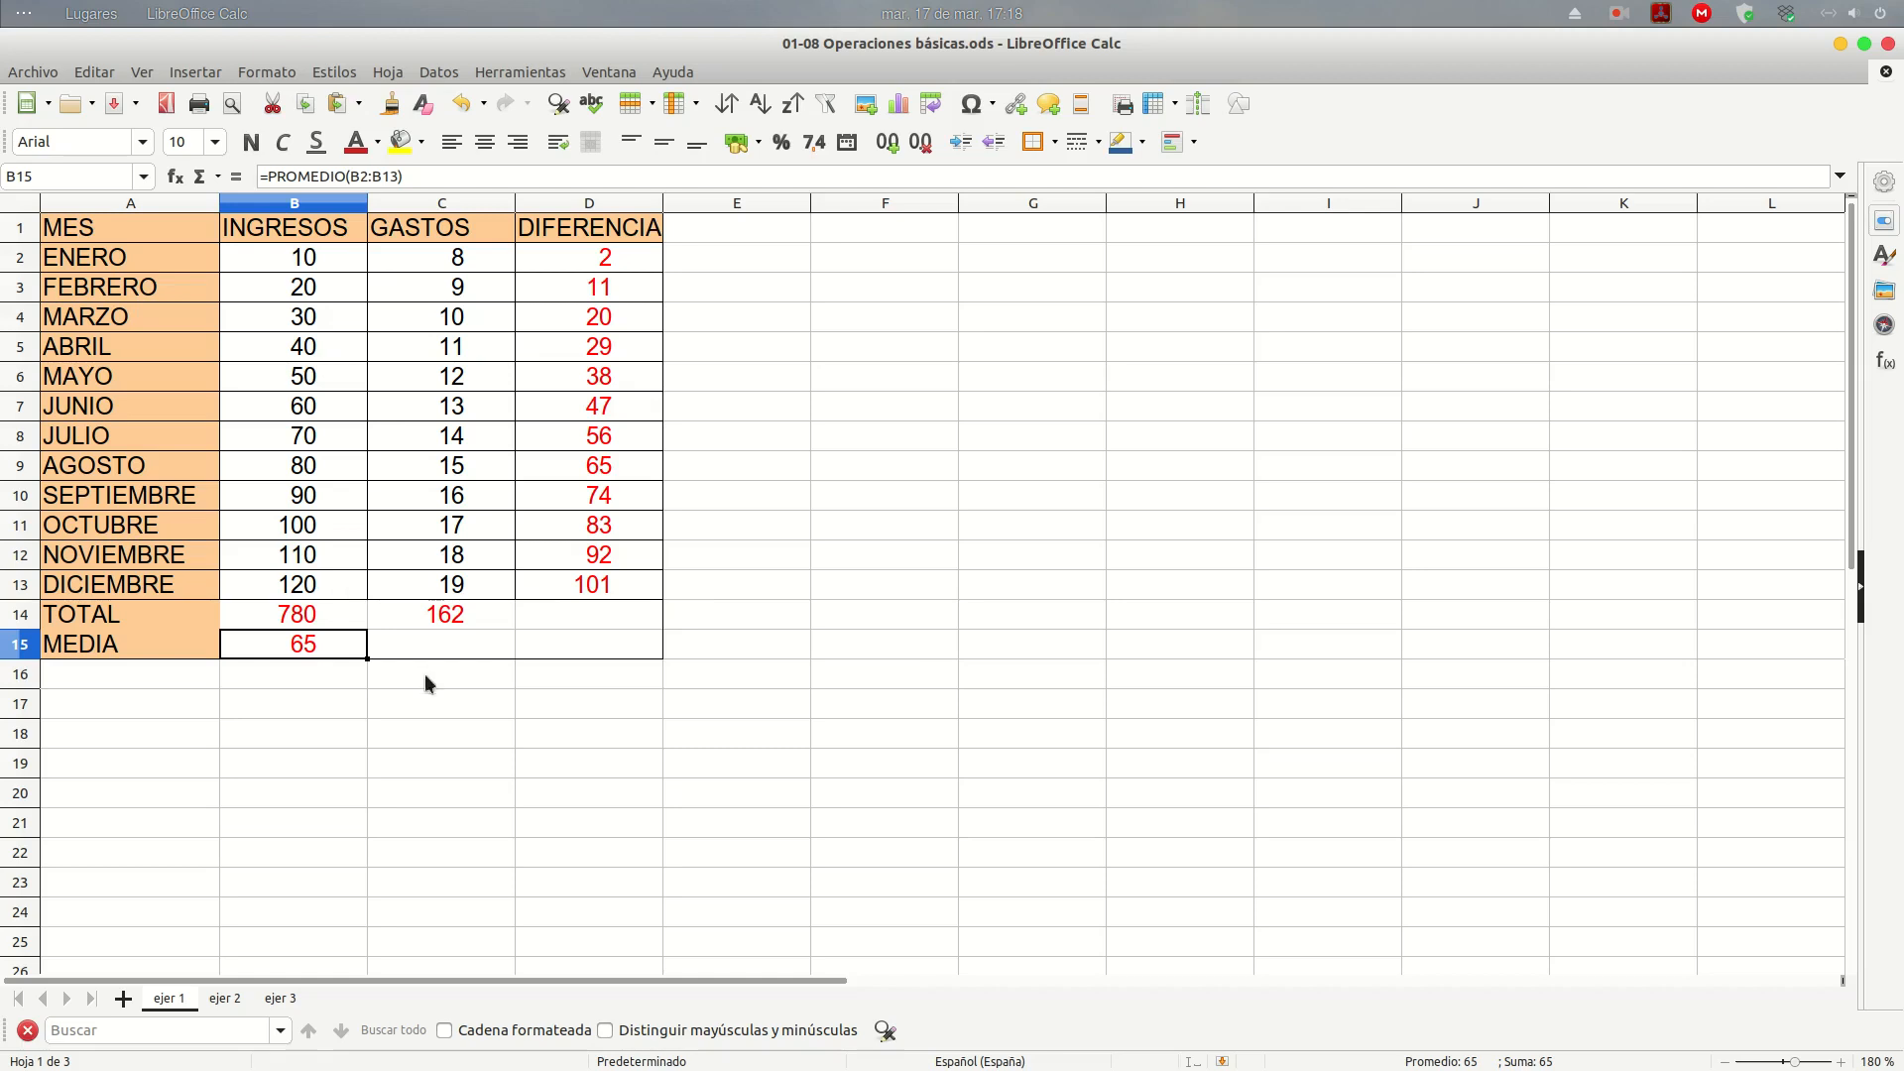
pyautogui.moveTo(399, 660); pyautogui.dragTo(455, 706)
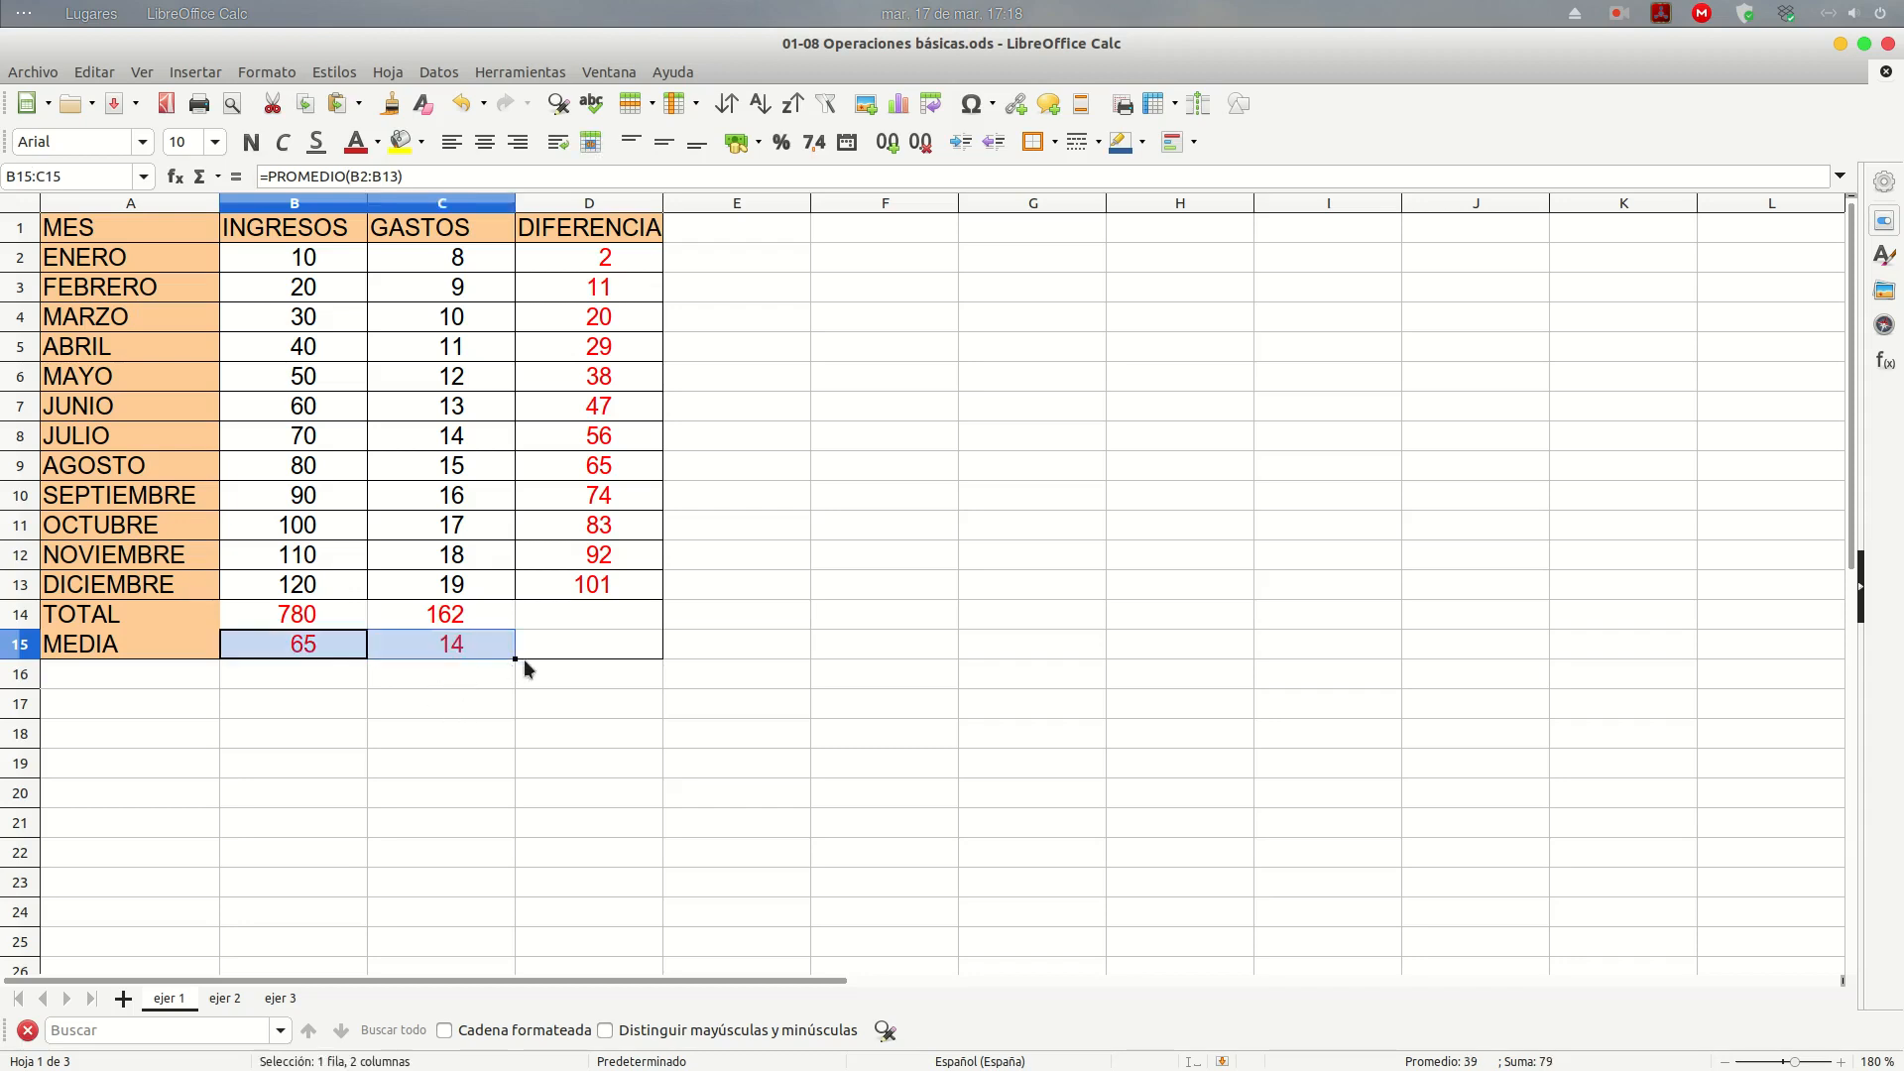
pyautogui.click(543, 632)
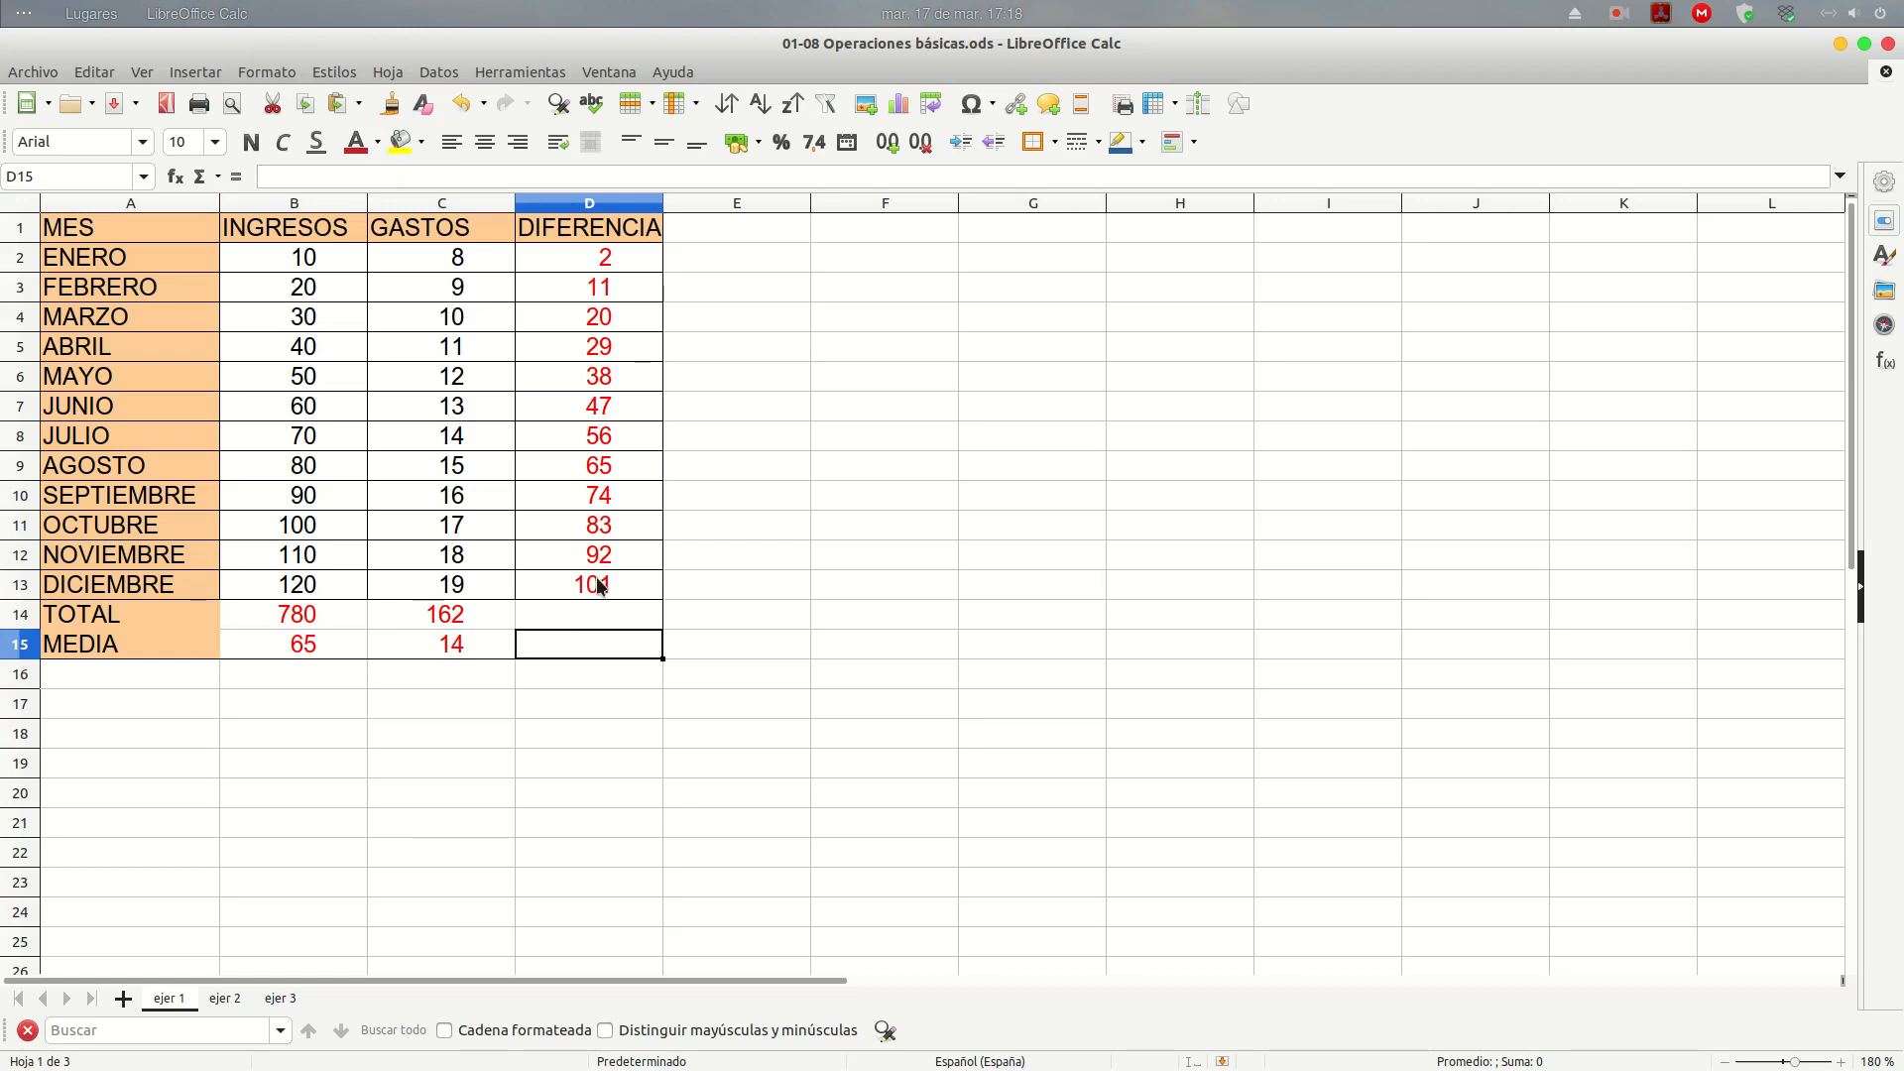
# Extend the difference formula from D13 down to the TOTAL and MEDIA rows and check the formulas in D14 and D15
pyautogui.click(599, 585)
pyautogui.moveTo(662, 598); pyautogui.dragTo(638, 646)
pyautogui.click(596, 615)
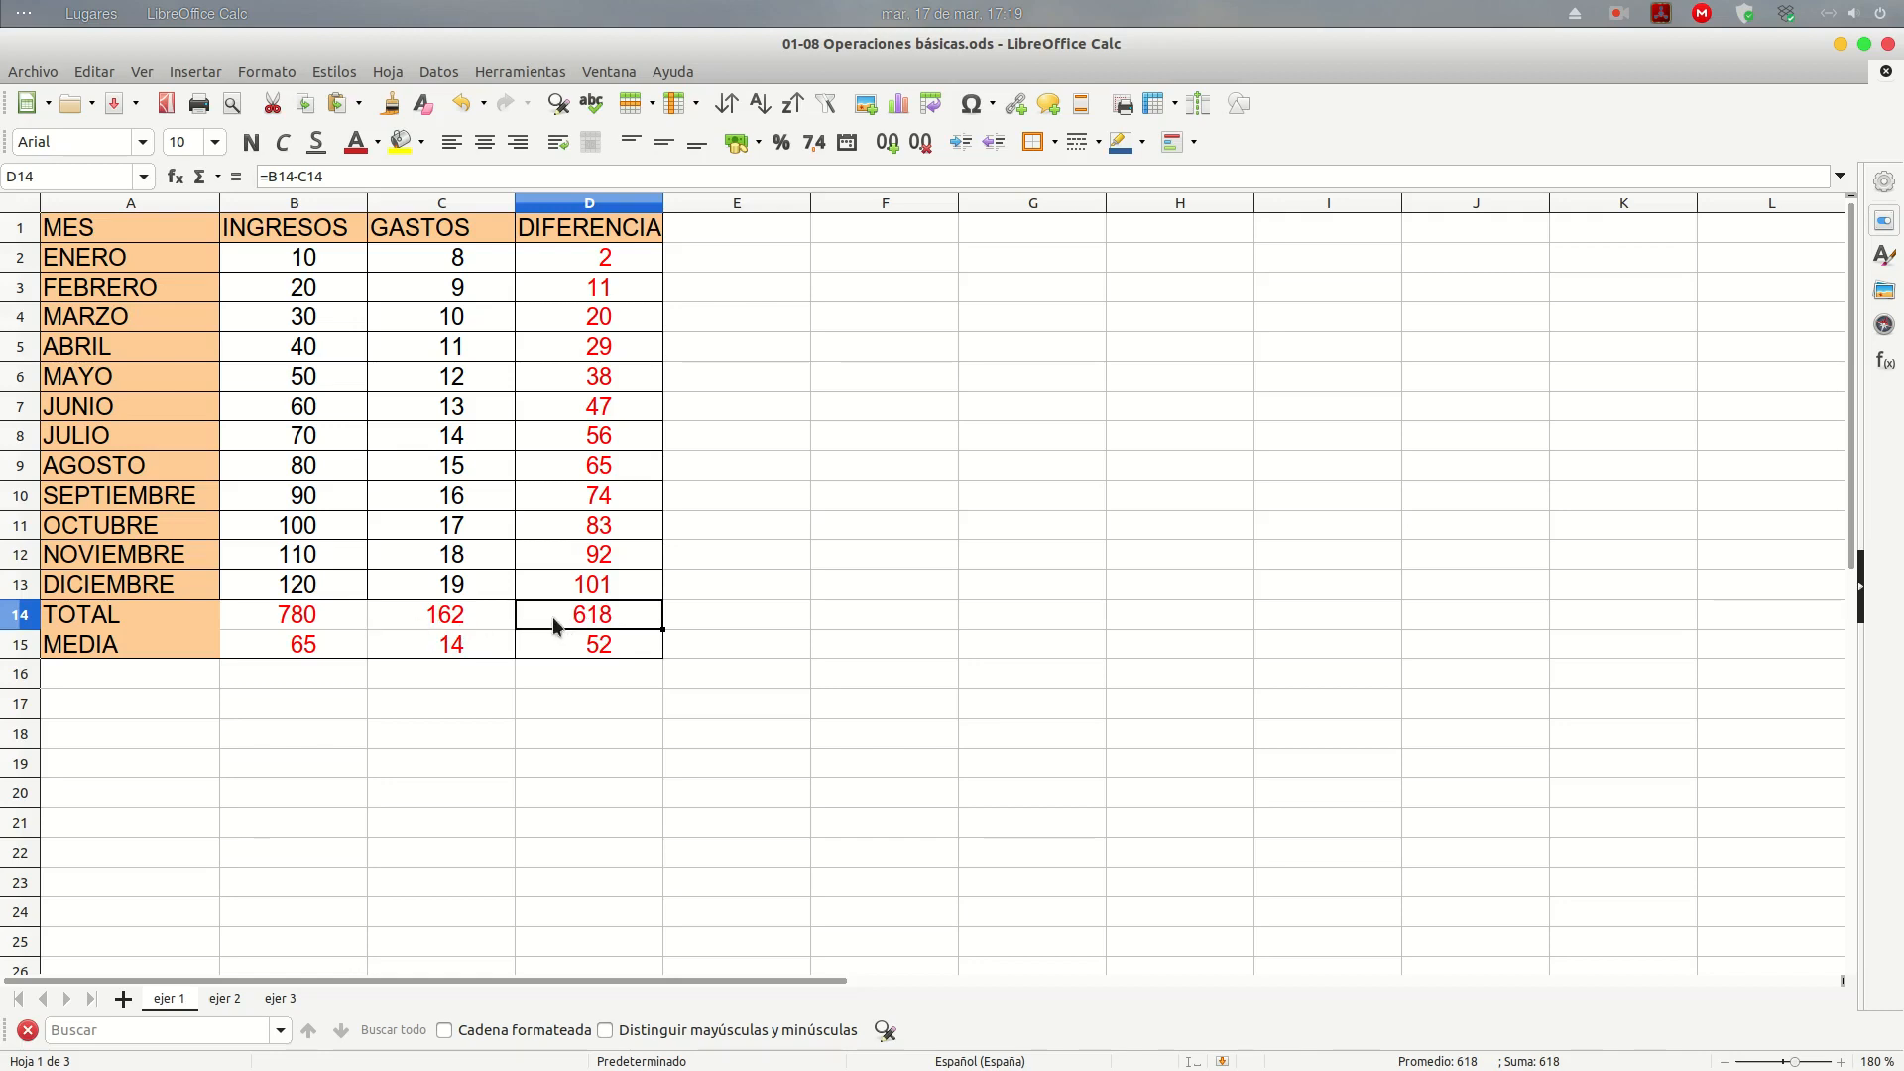
pyautogui.click(596, 650)
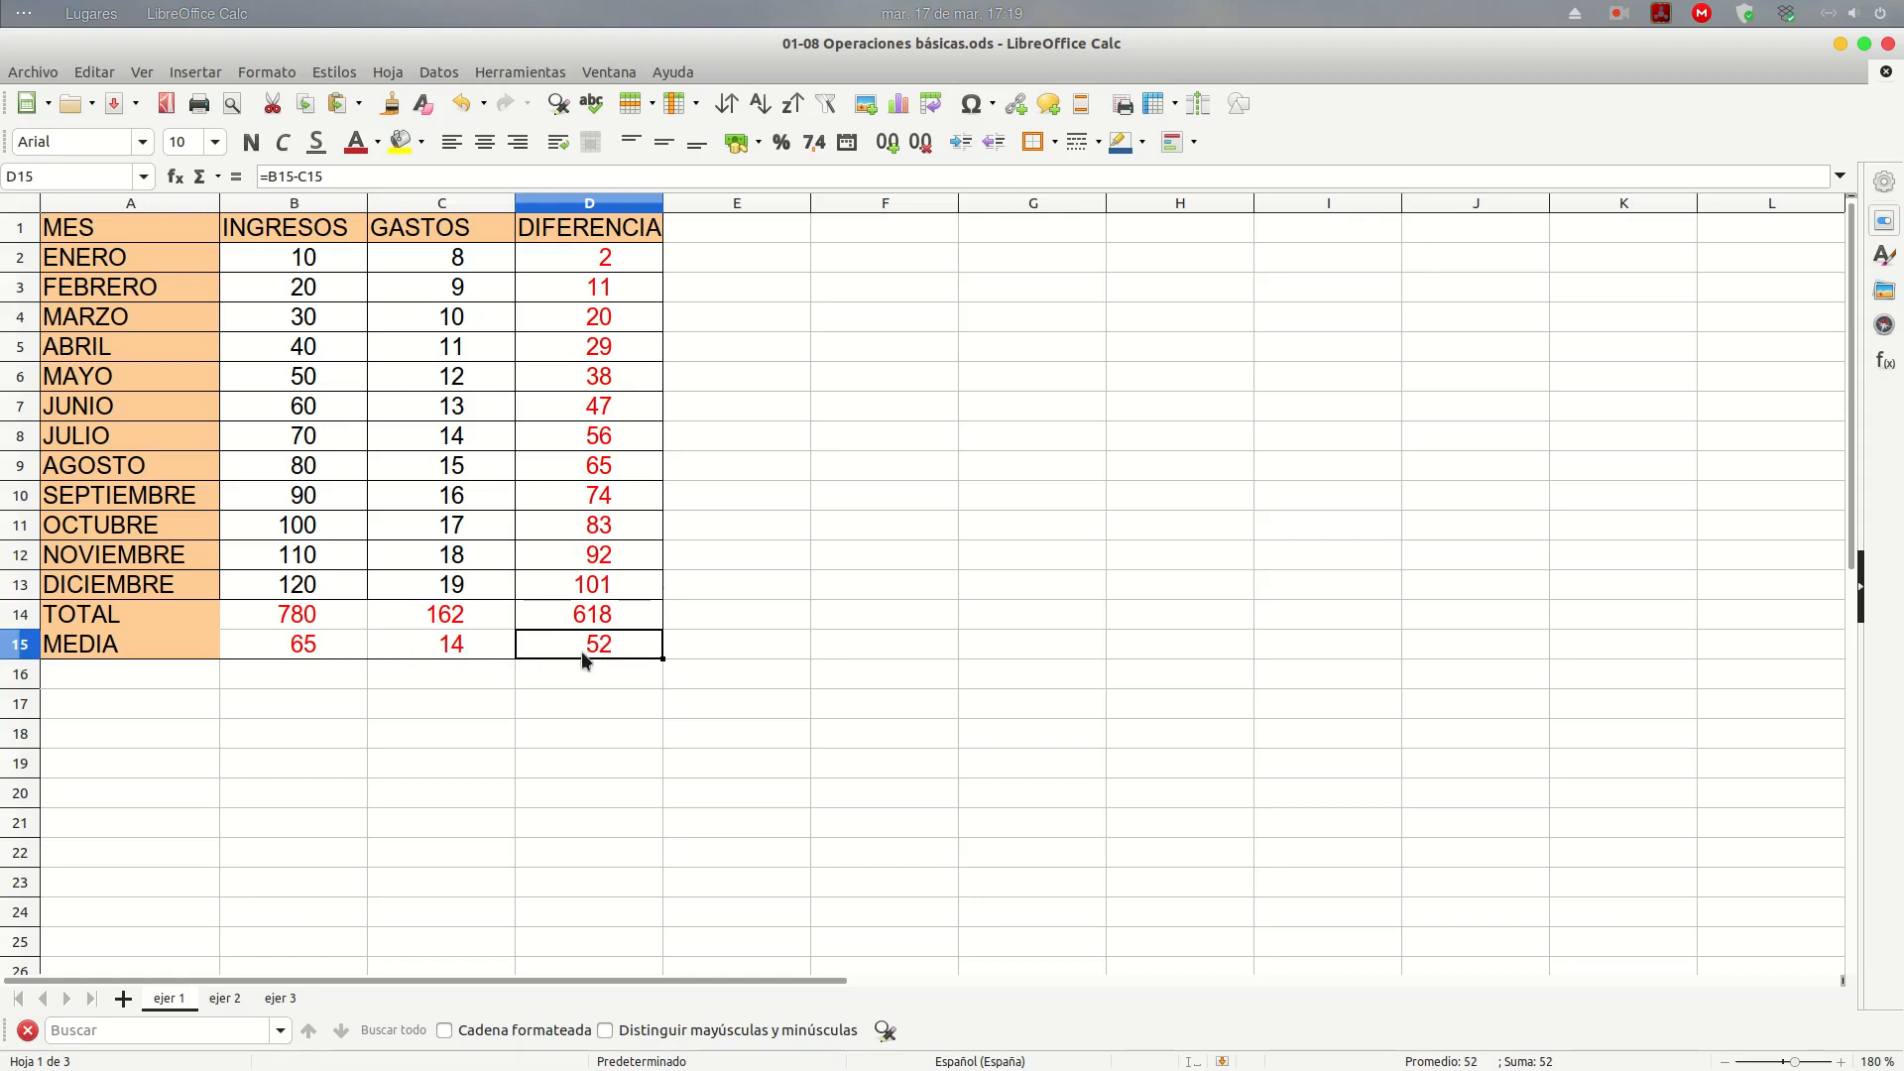
pyautogui.click(607, 622)
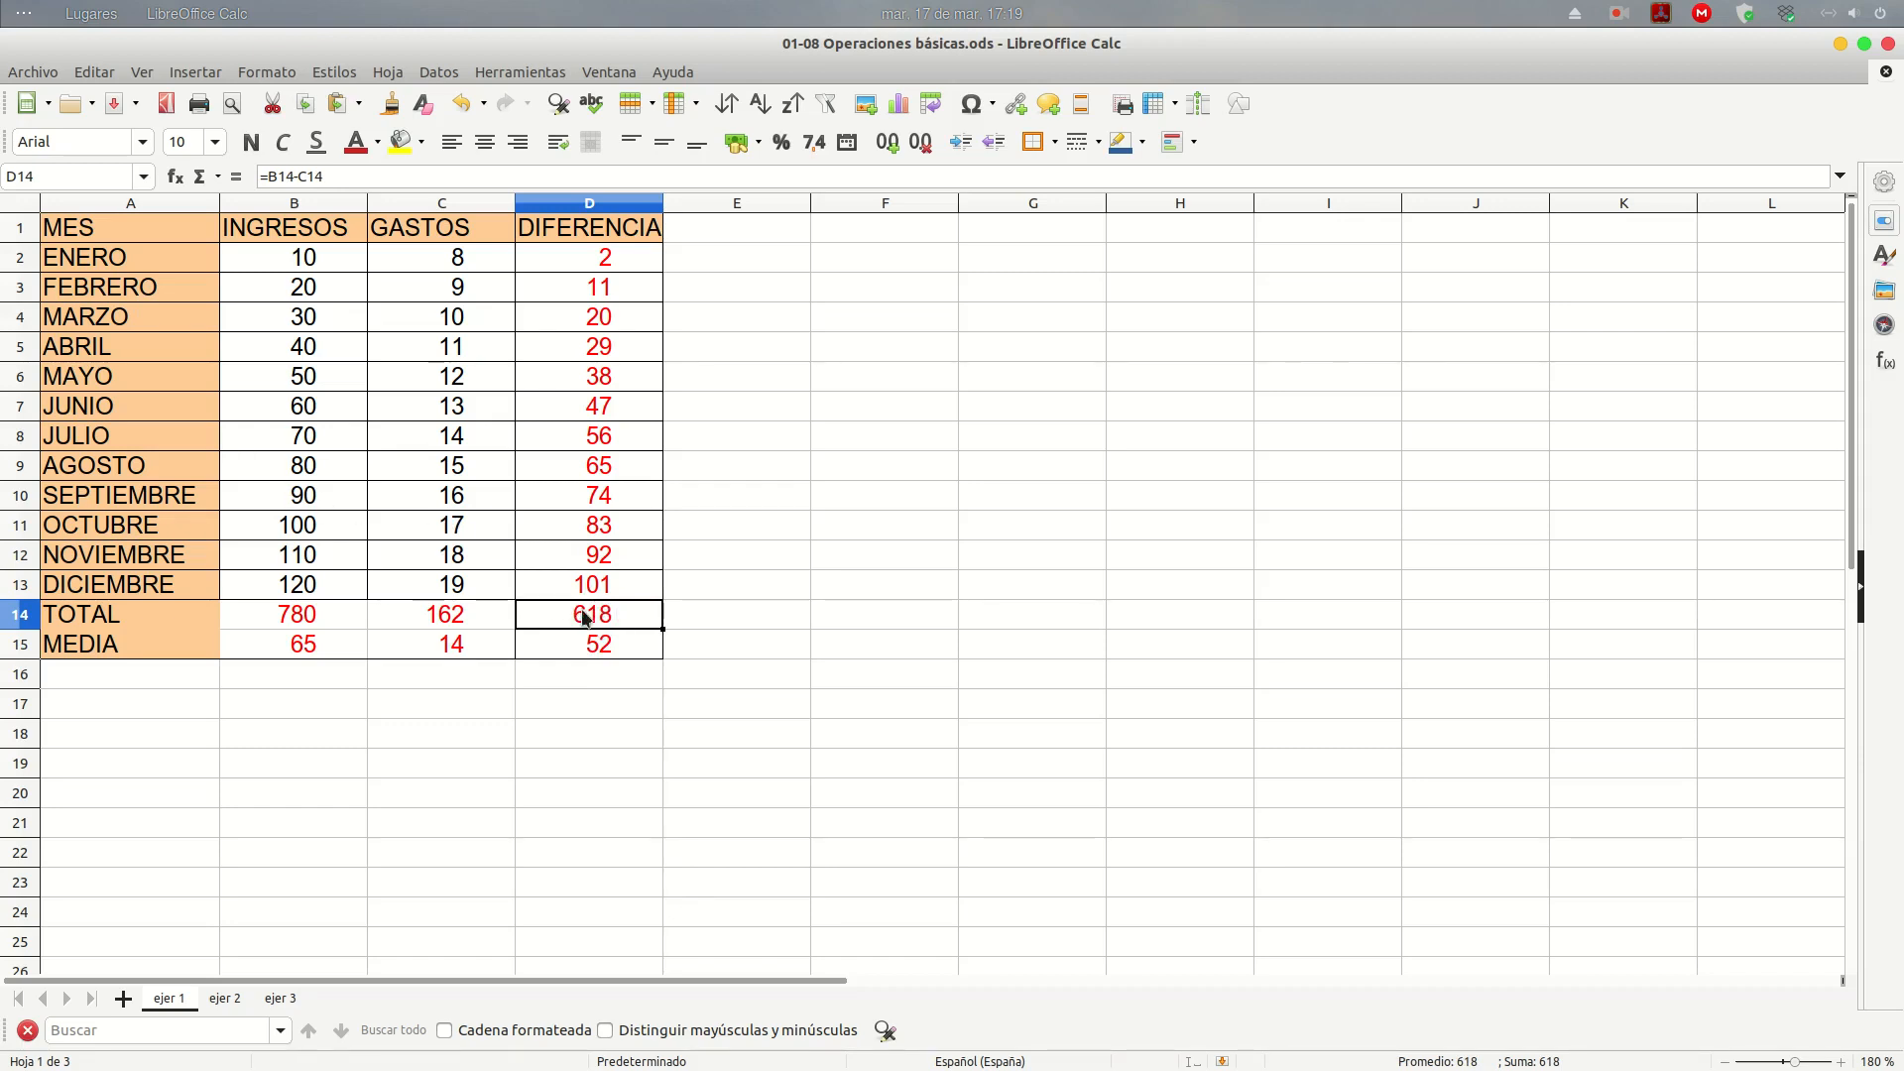
pyautogui.click(590, 650)
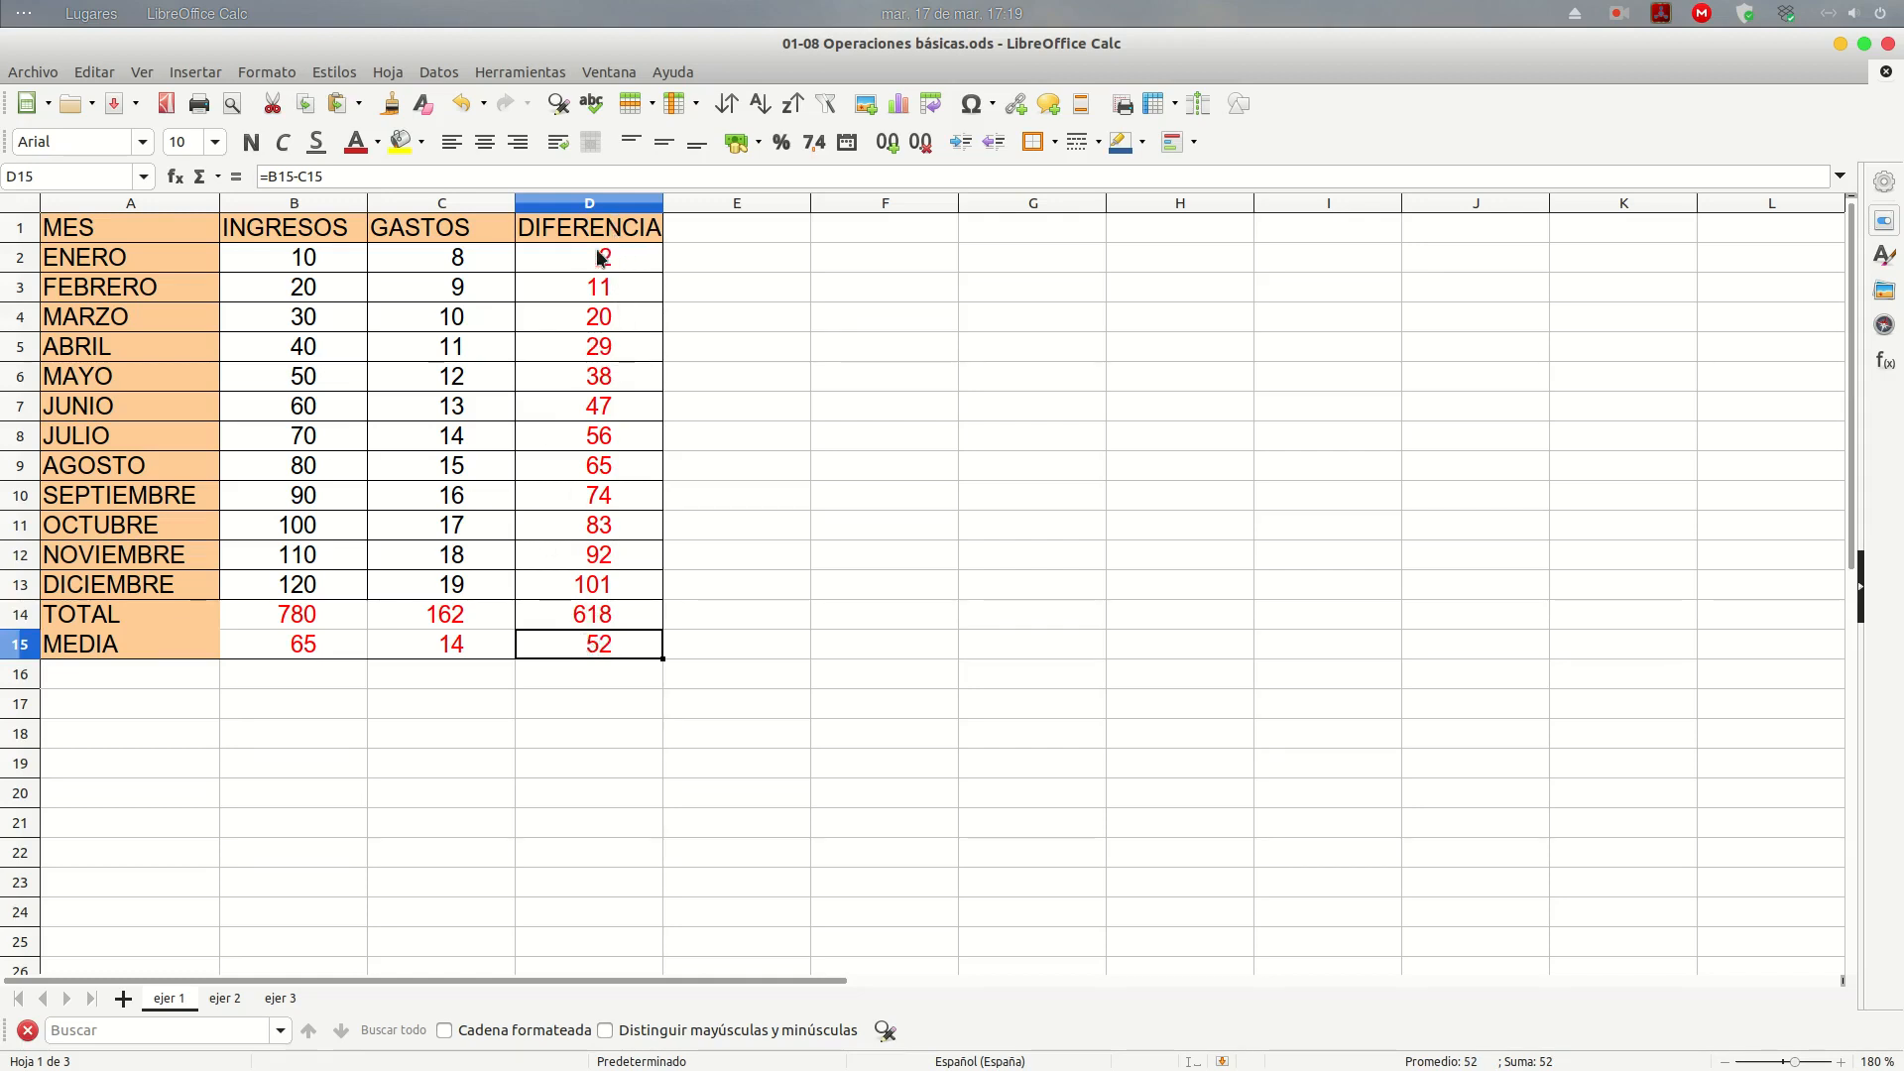
pyautogui.click(760, 647)
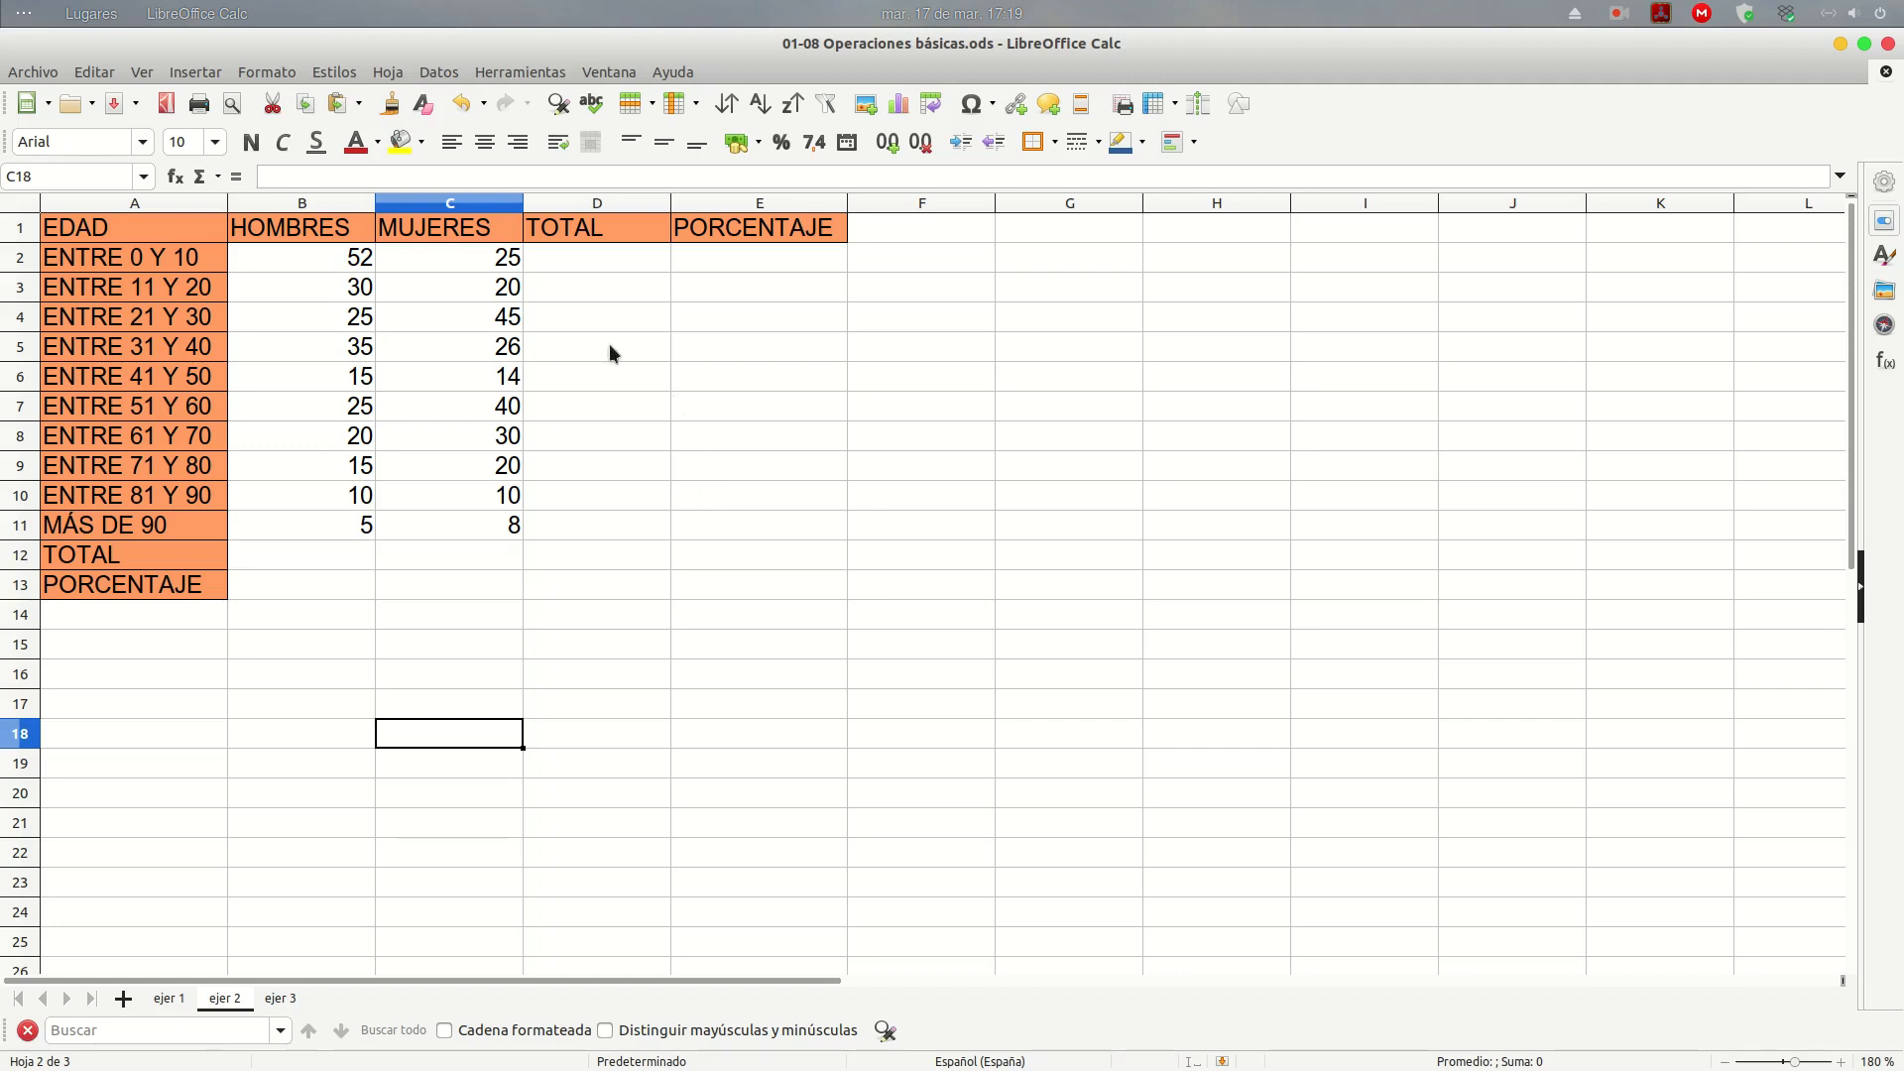
# Calculate the total for ages 0 to 10 in D2 with the formula =B2+C2
pyautogui.click(581, 258)
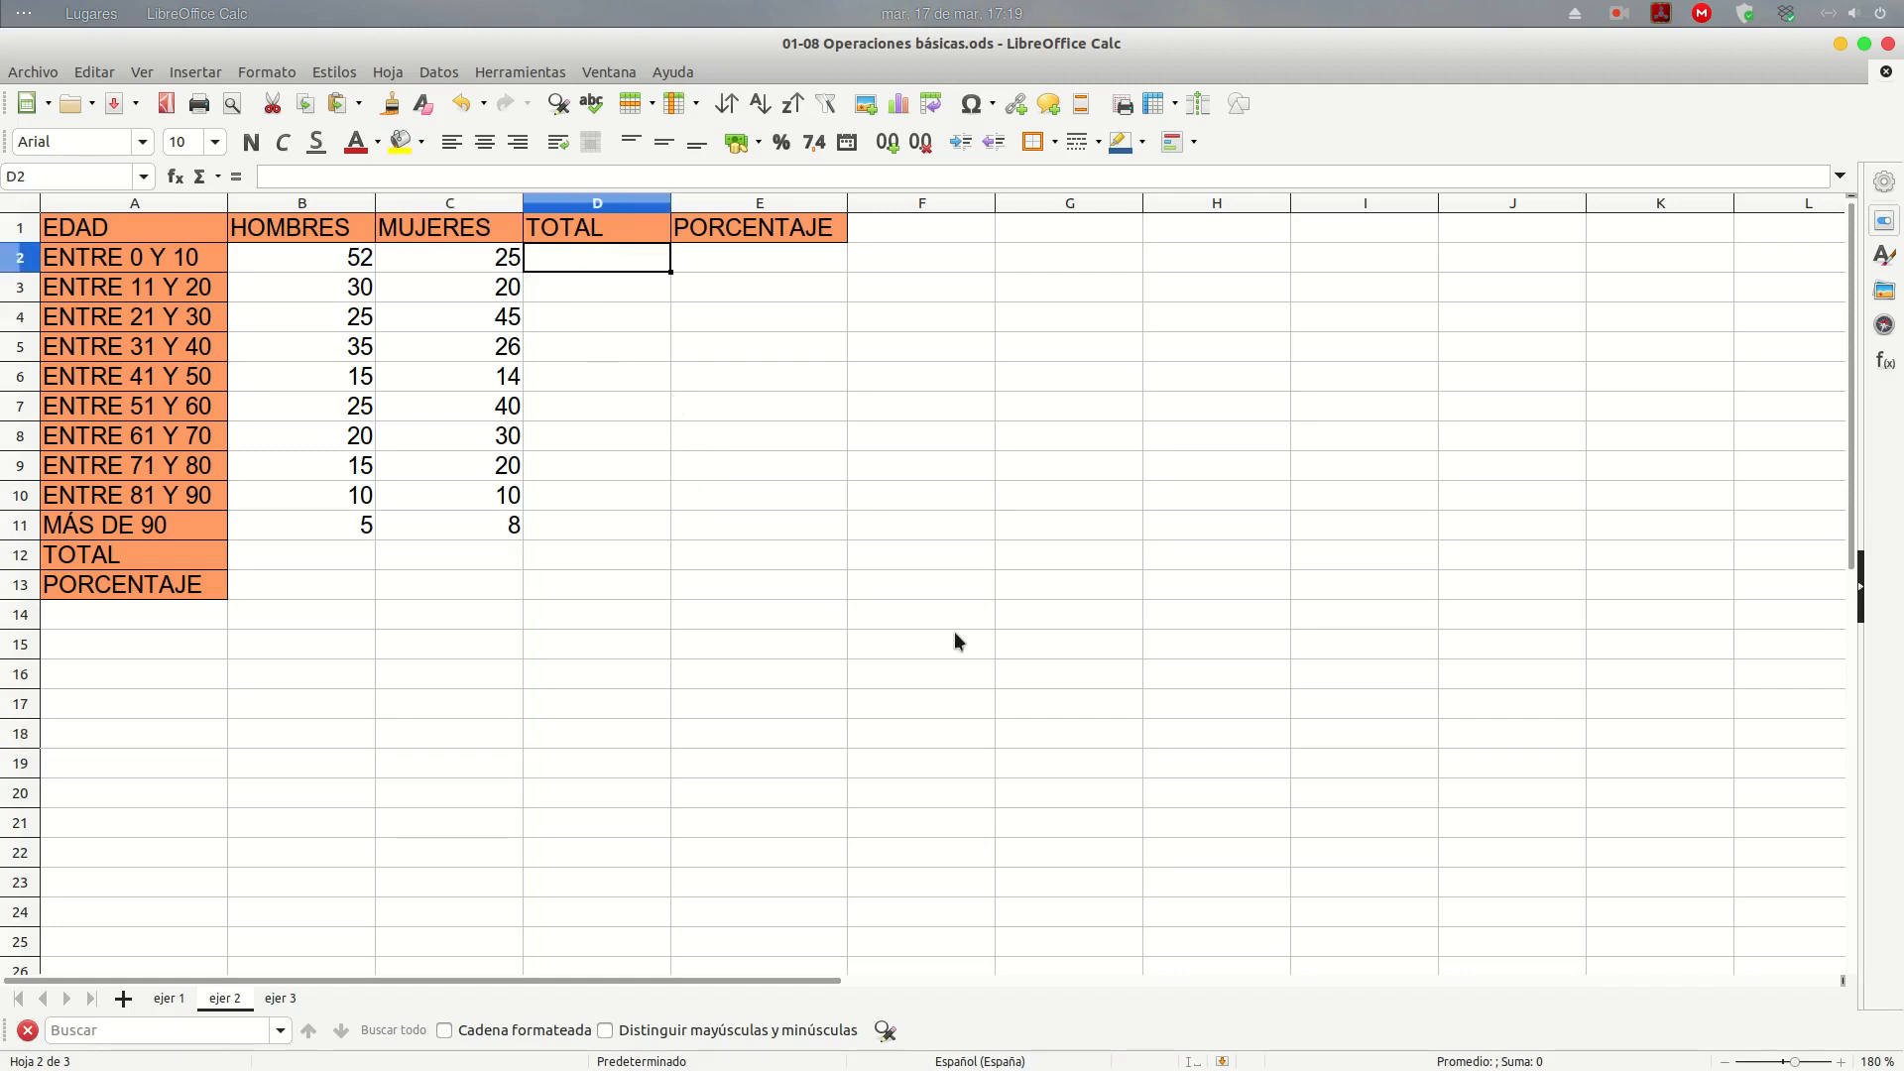
pyautogui.write('=')
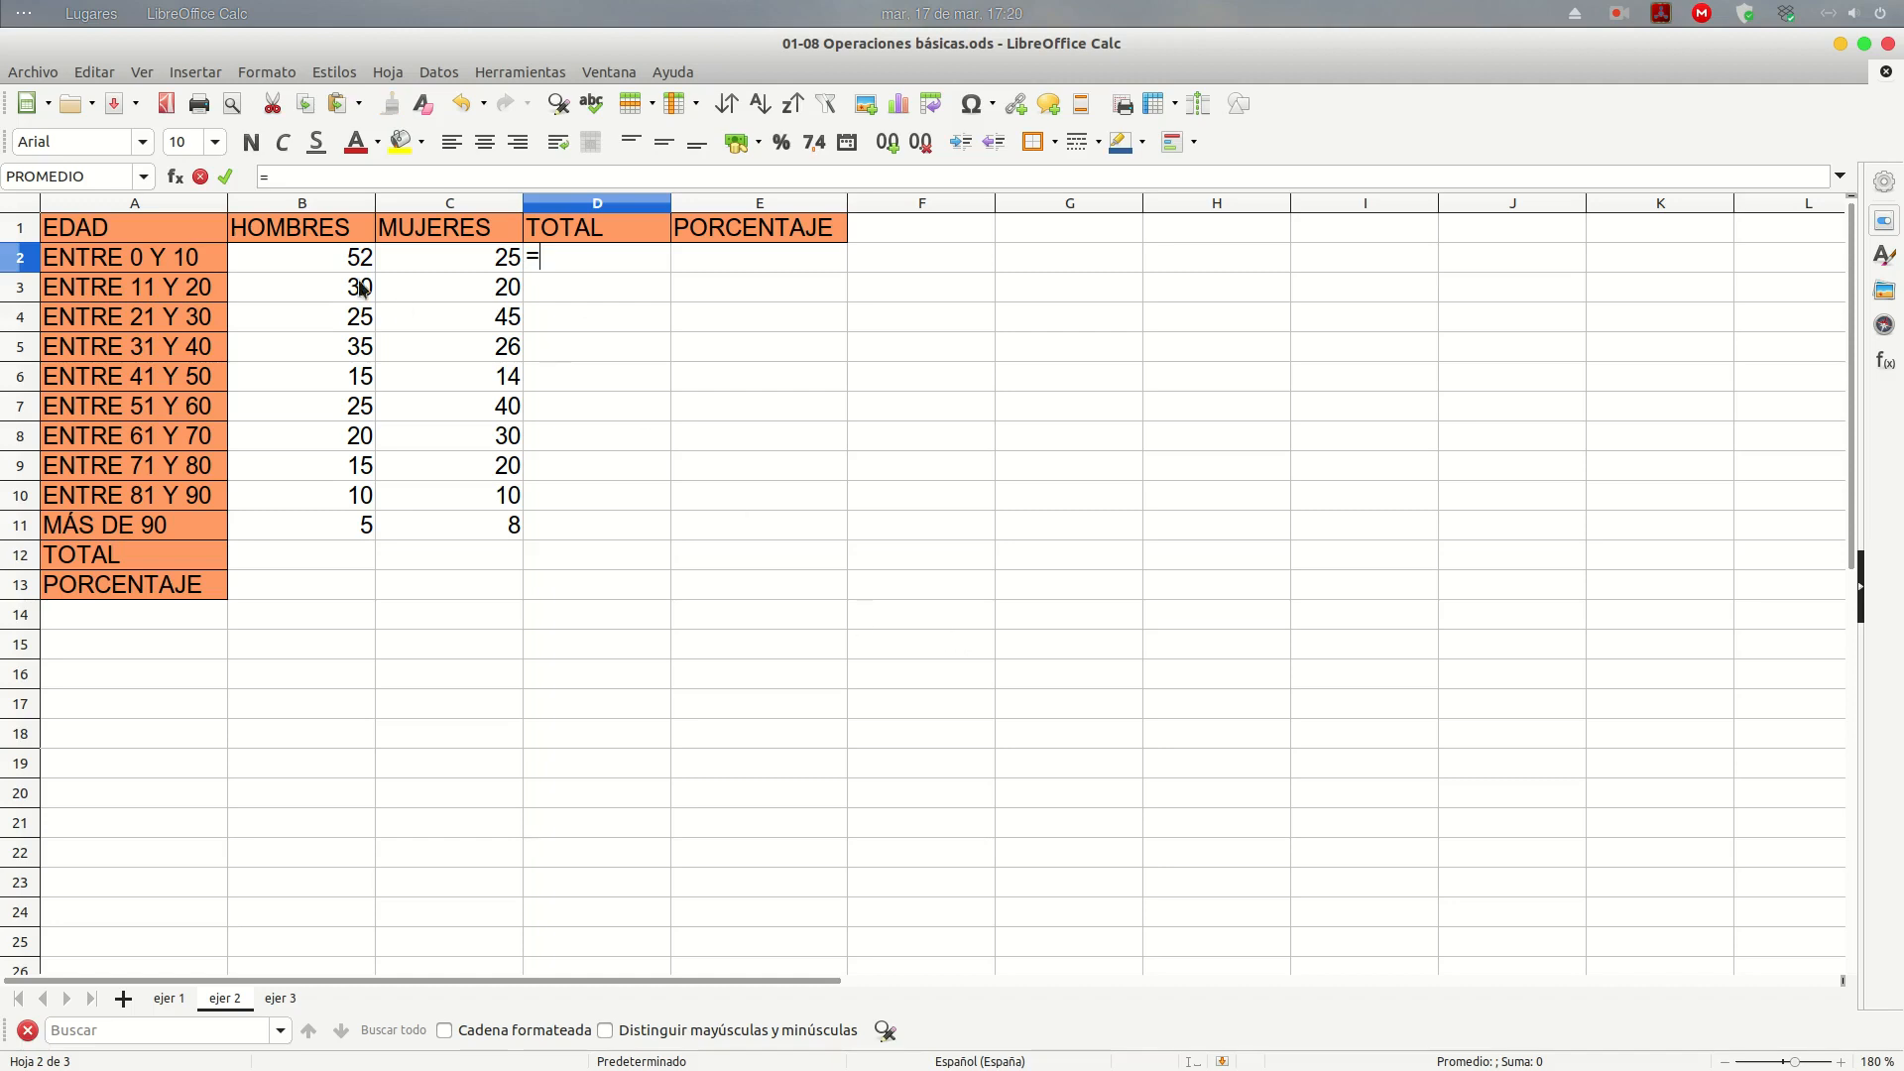
pyautogui.click(327, 260)
pyautogui.write('+')
pyautogui.click(409, 254)
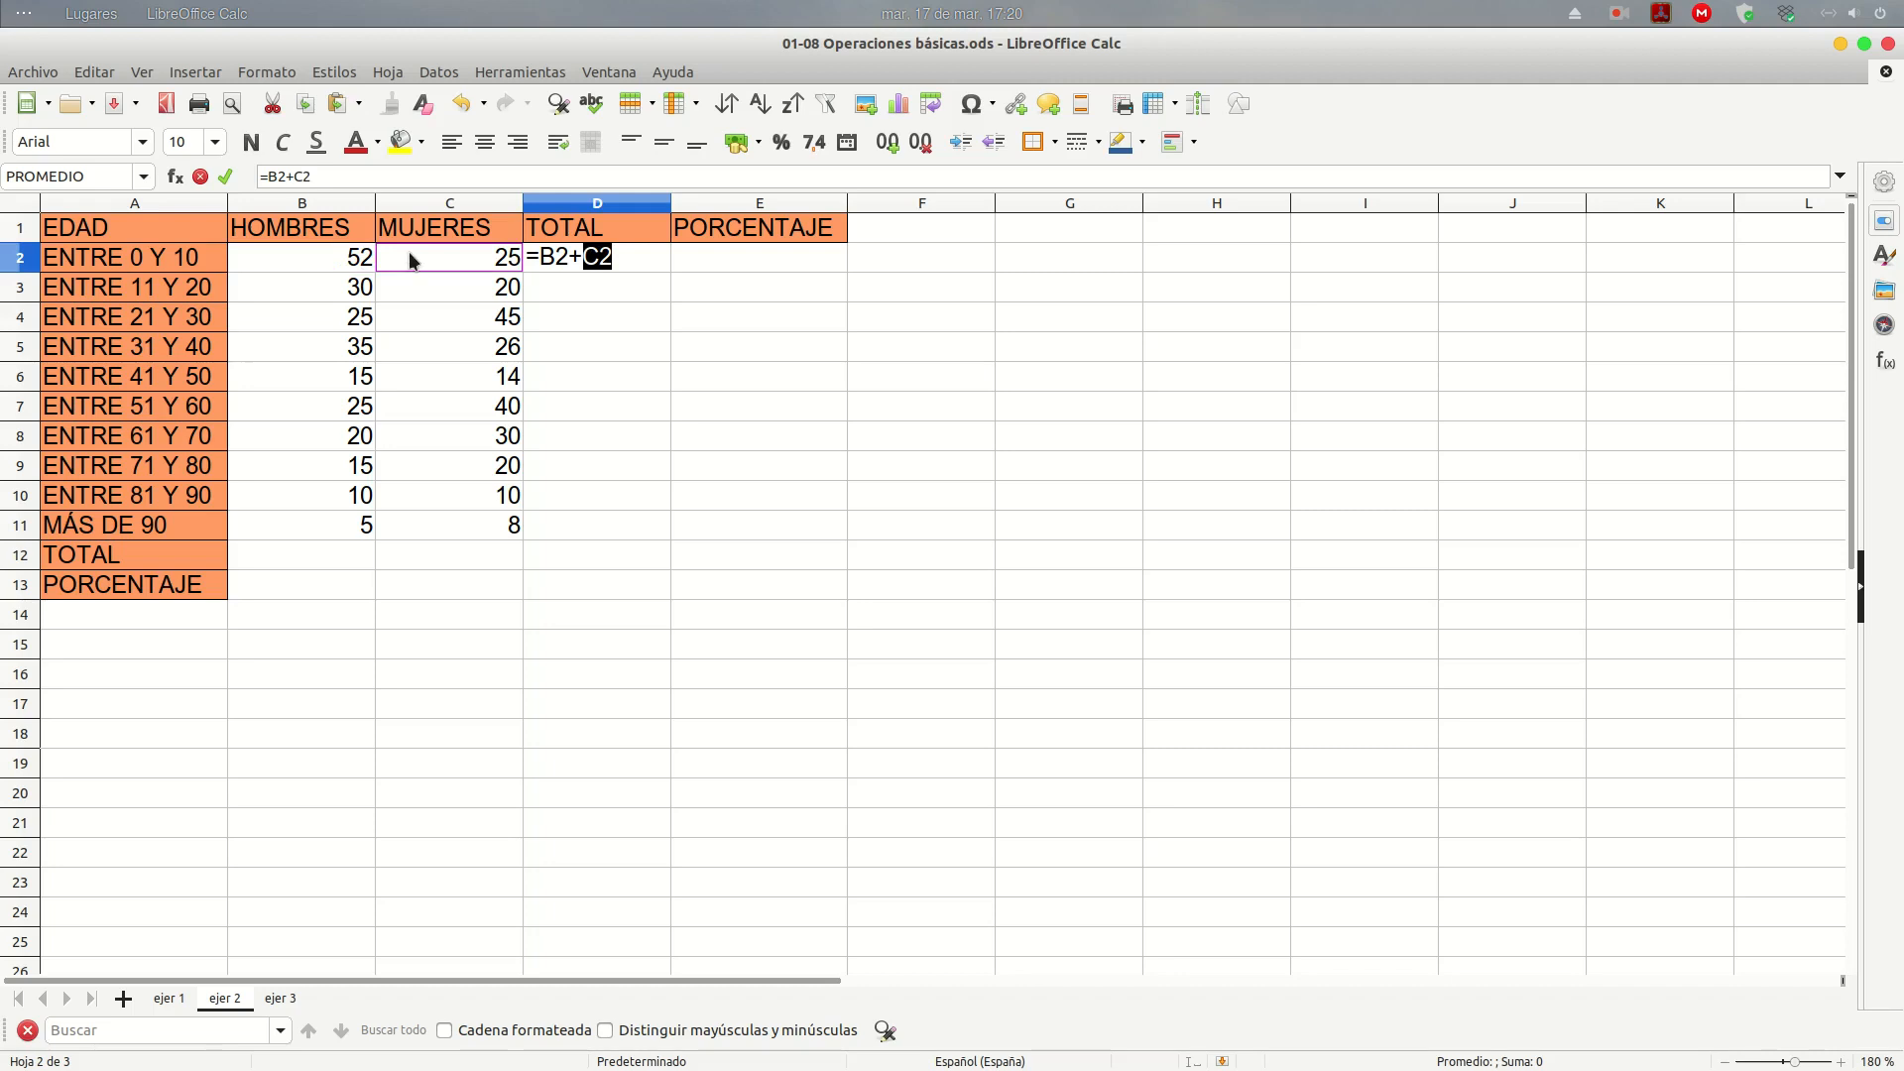
pyautogui.press('Return')
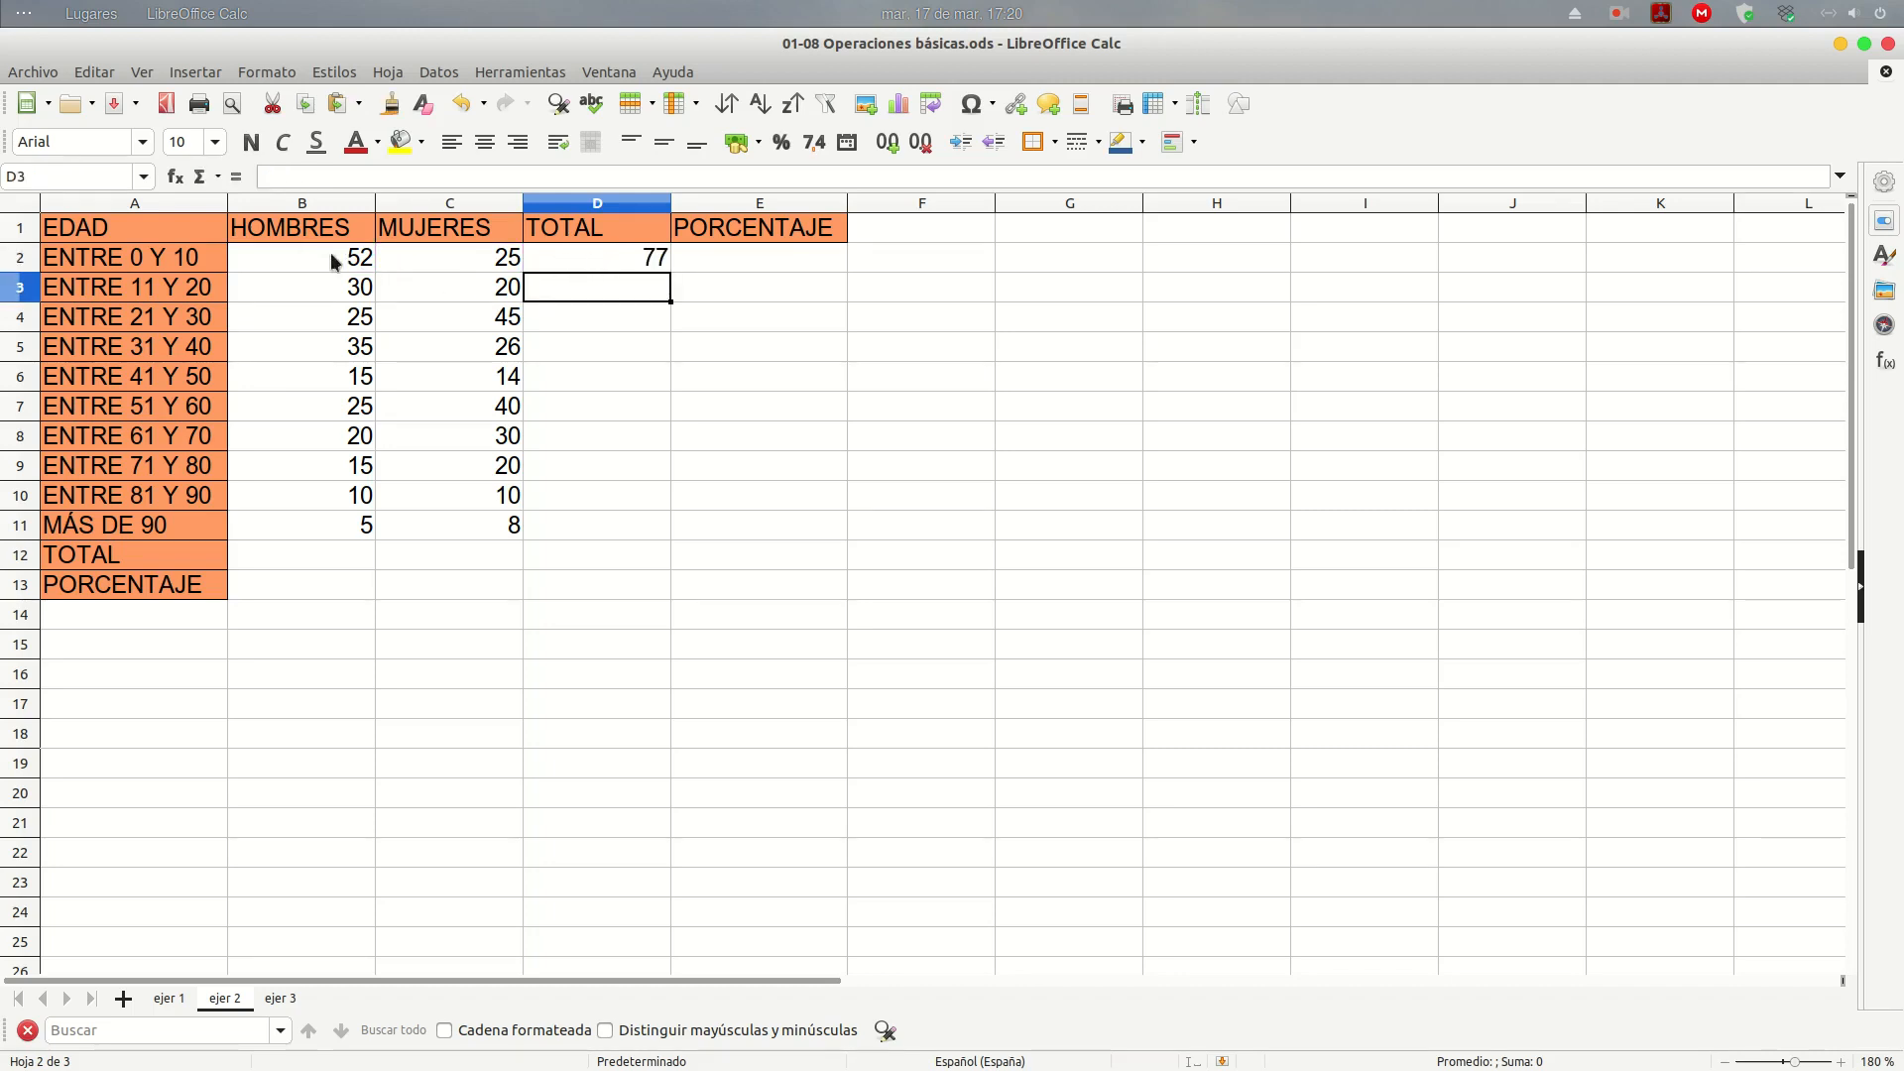
# Copy the TOTAL formula from D2 down to D11 for the remaining age groups
pyautogui.click(635, 260)
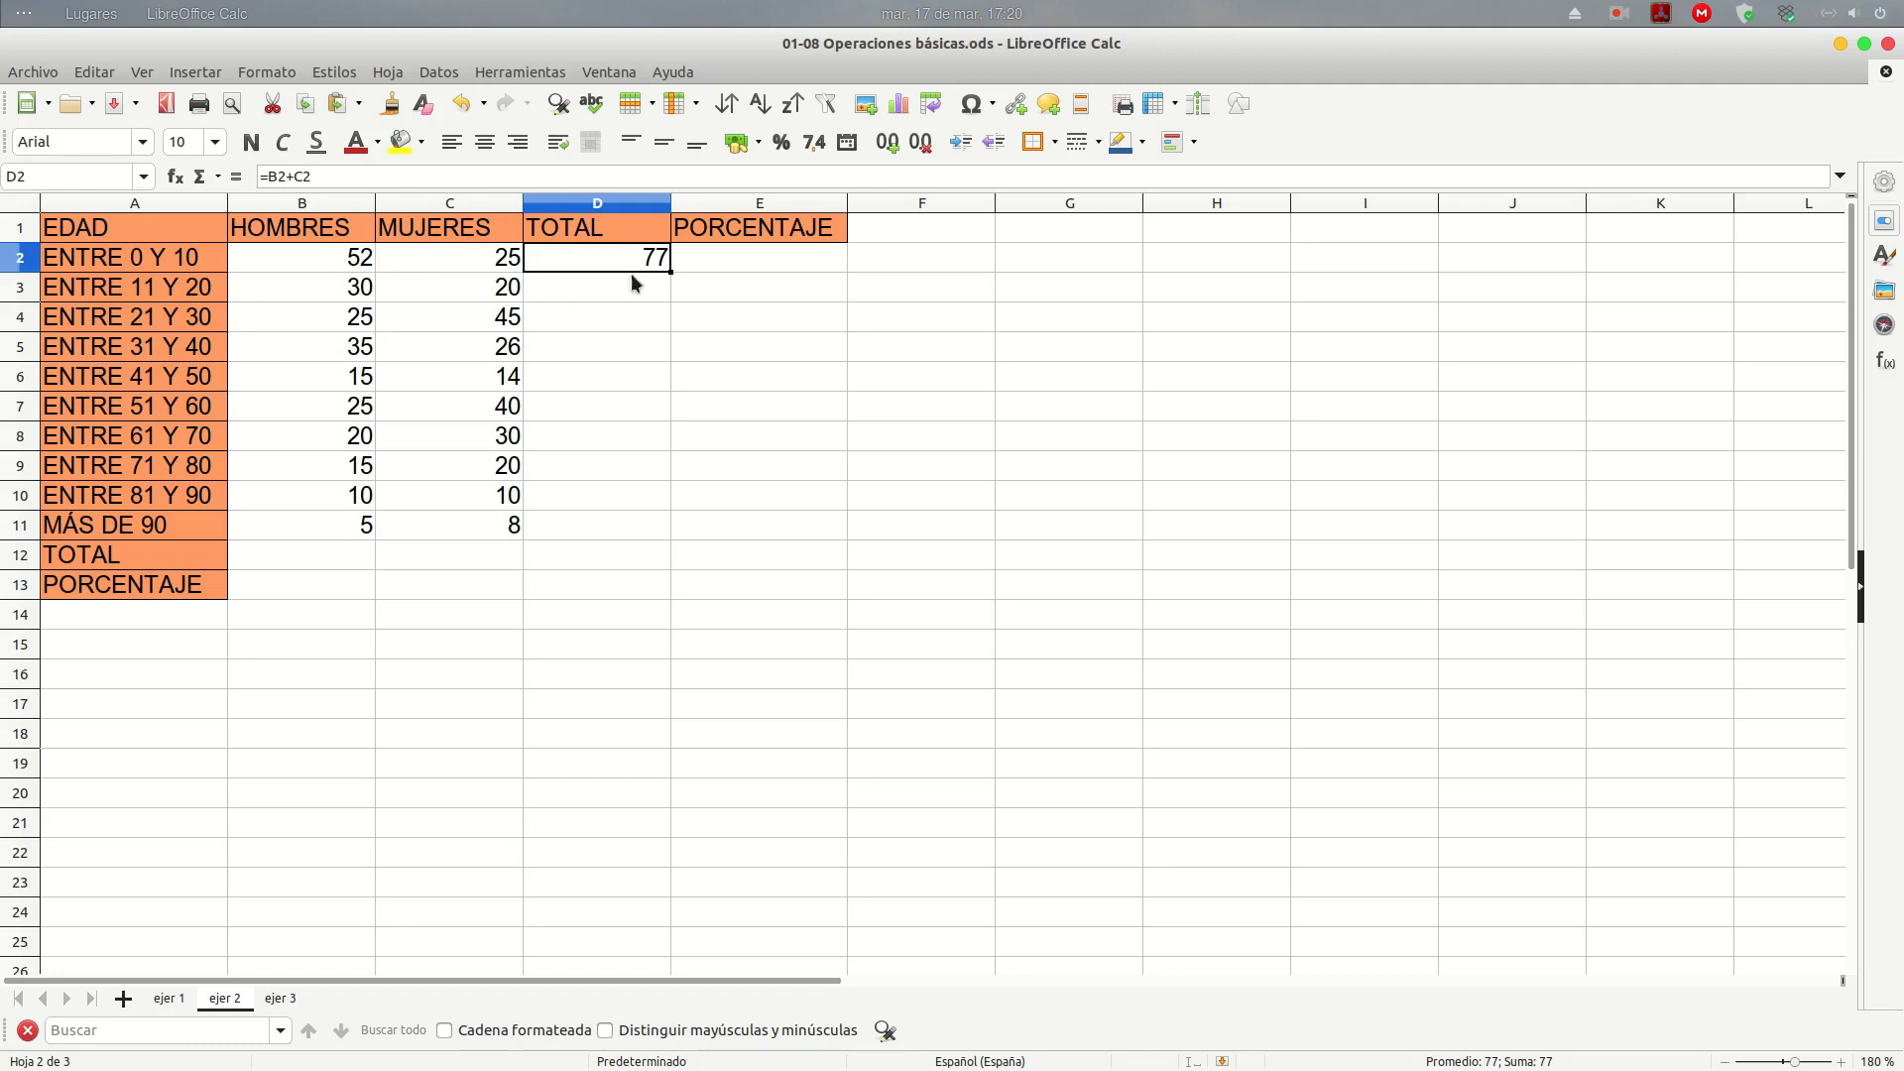
pyautogui.moveTo(672, 272); pyautogui.dragTo(669, 539)
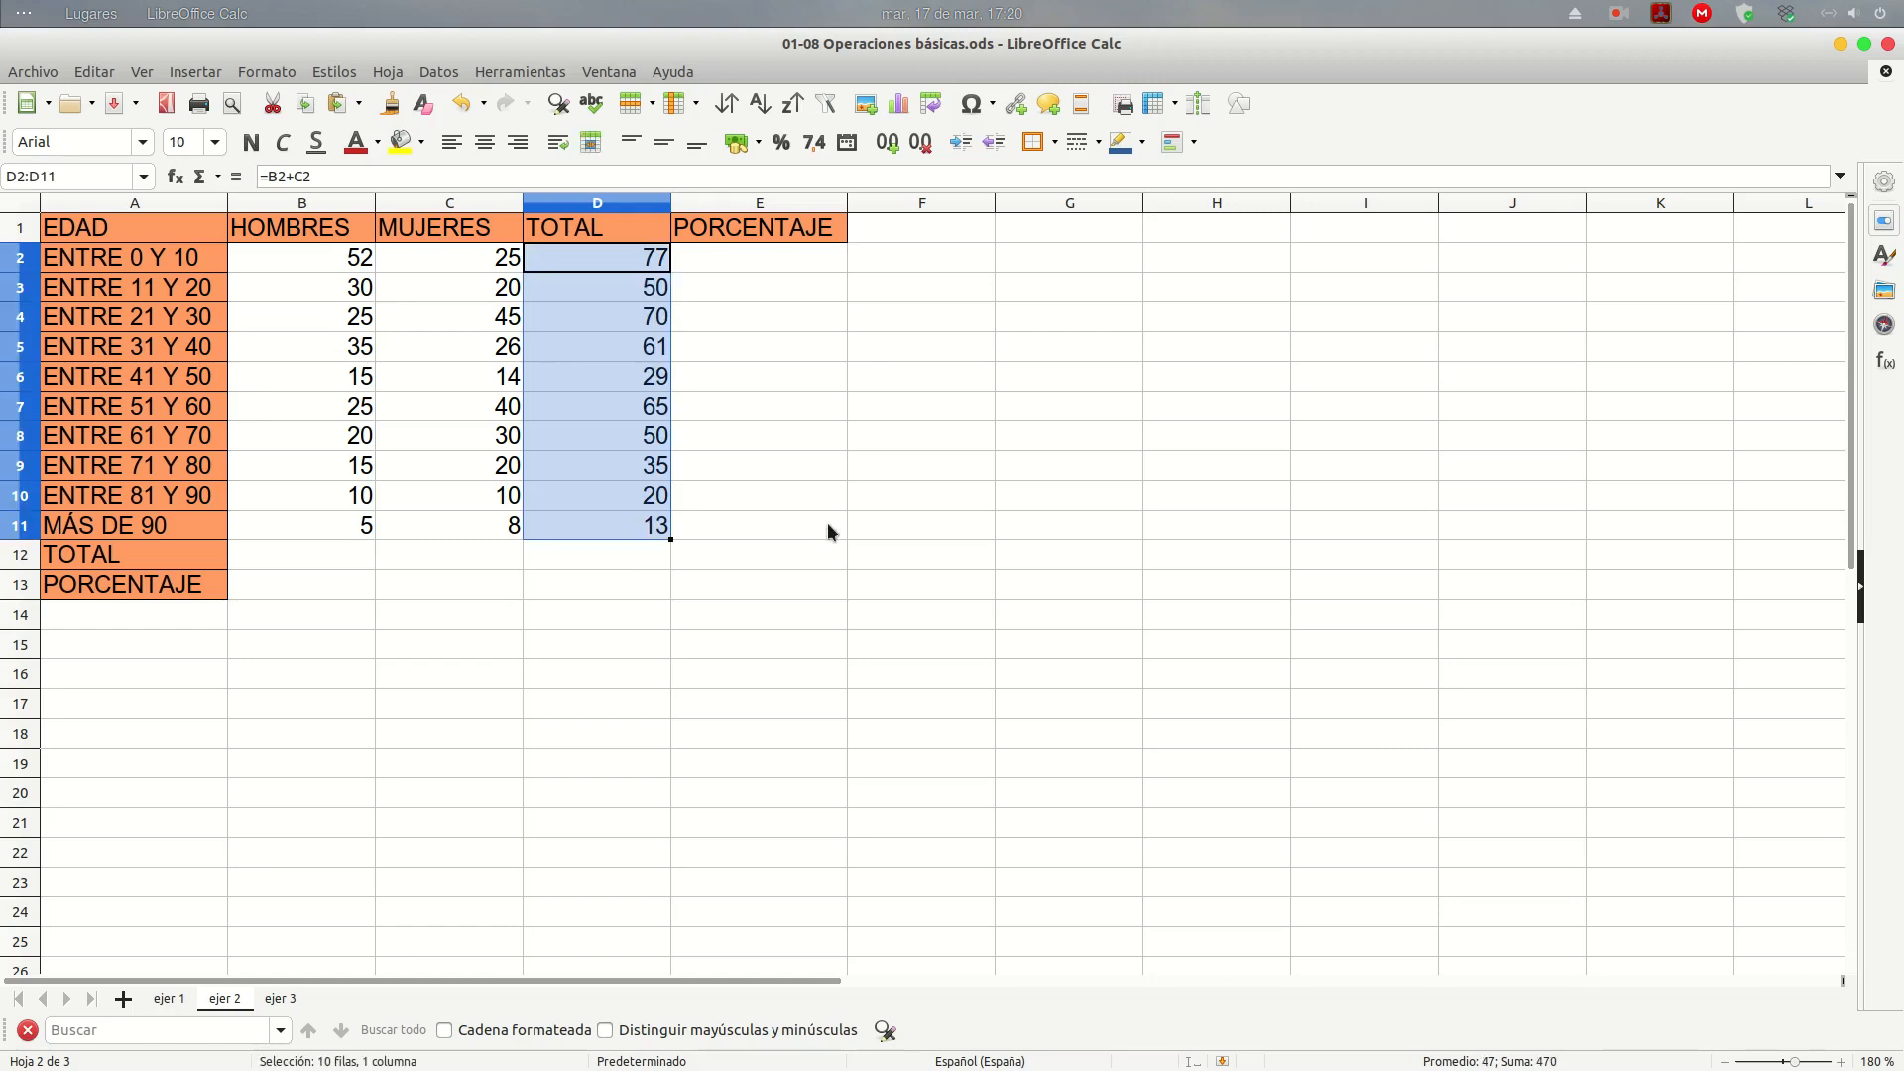
pyautogui.click(755, 472)
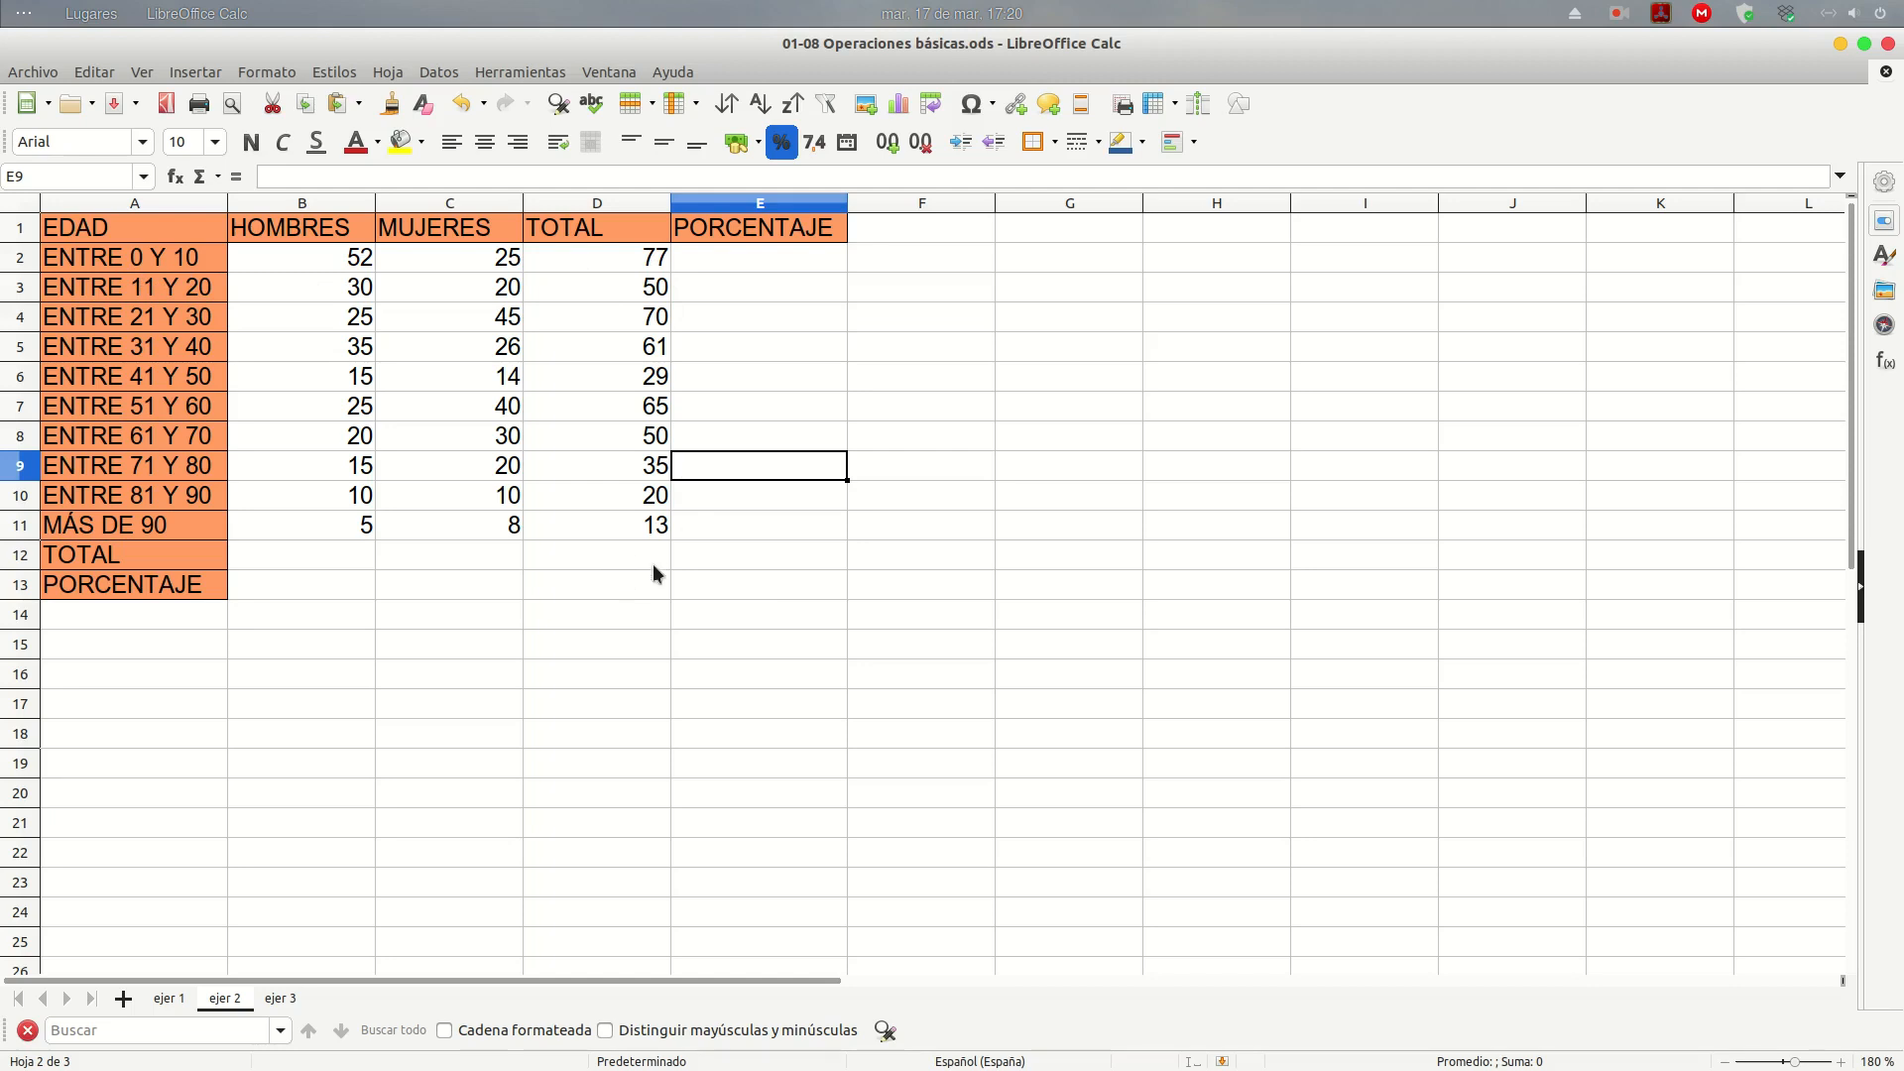
# Sum the HOMBRES column in B12 with the formula =suma(B2:B11)
pyautogui.click(333, 557)
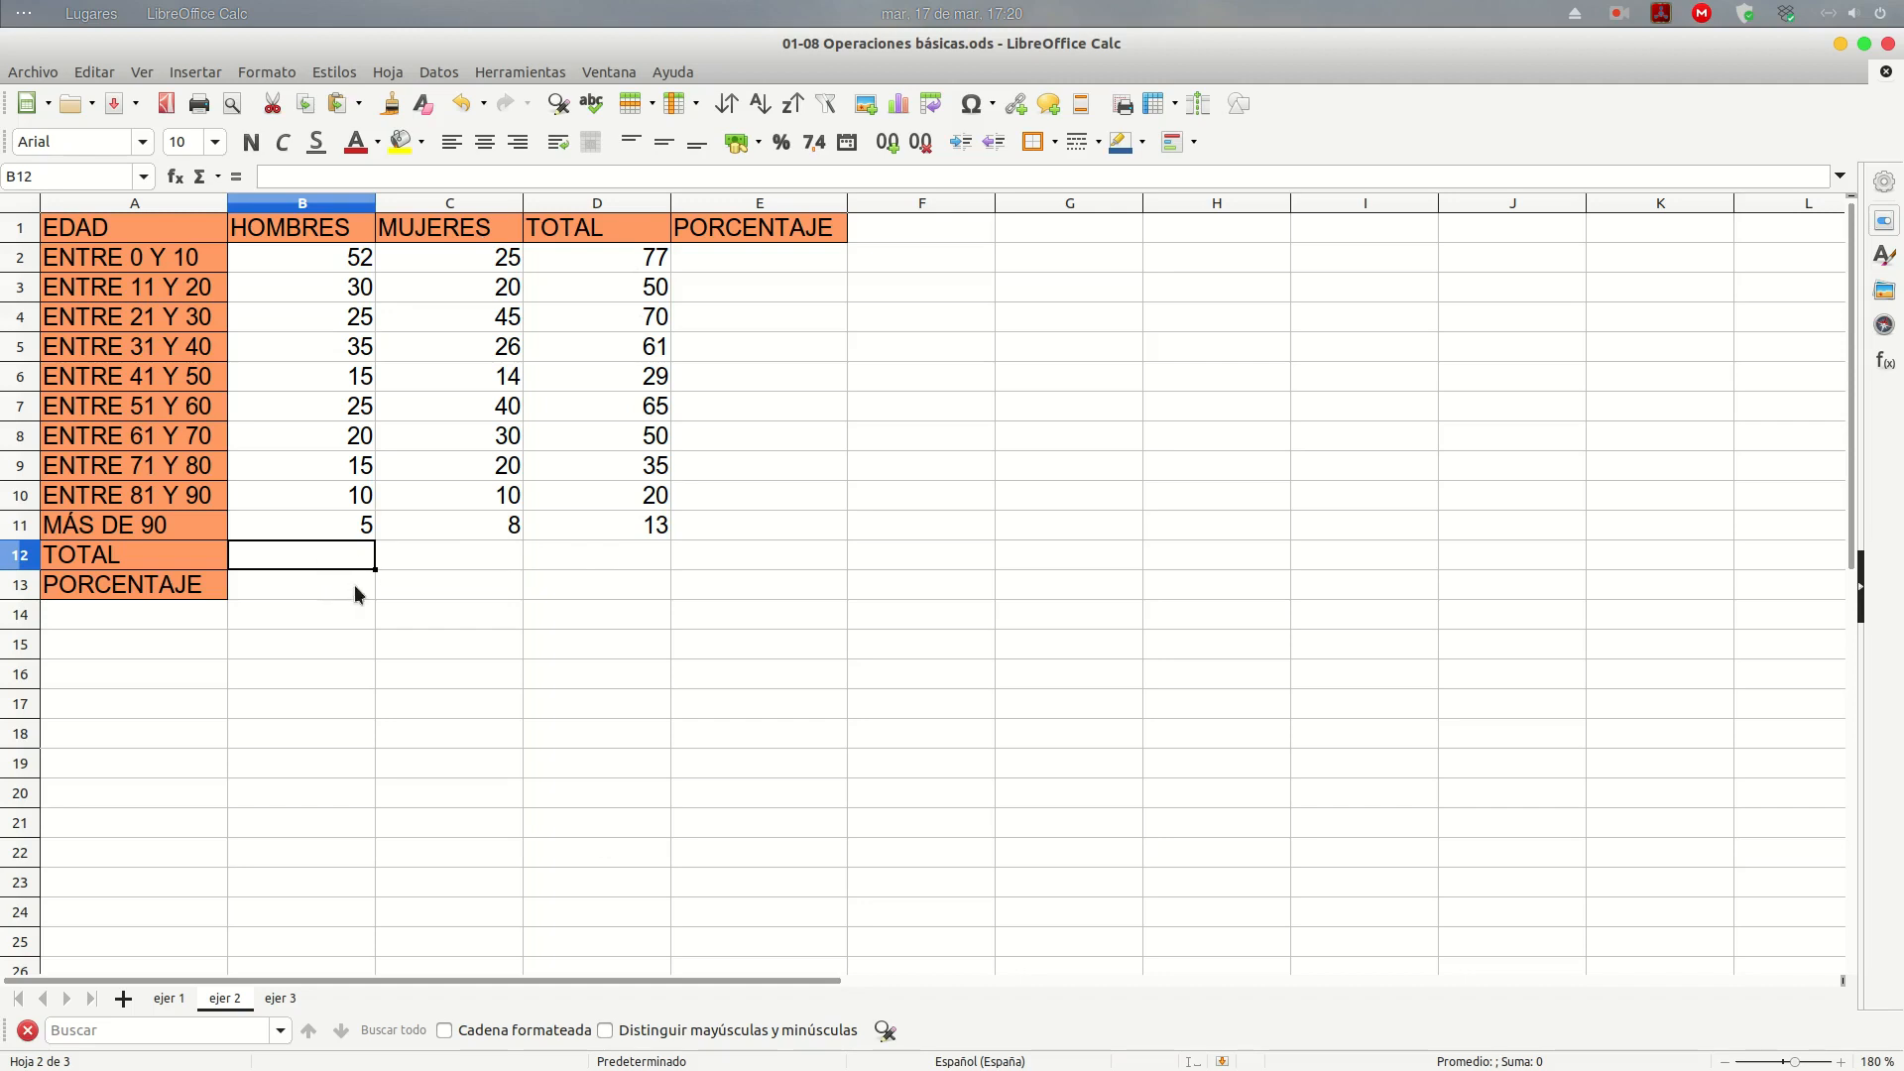
pyautogui.write('=su')
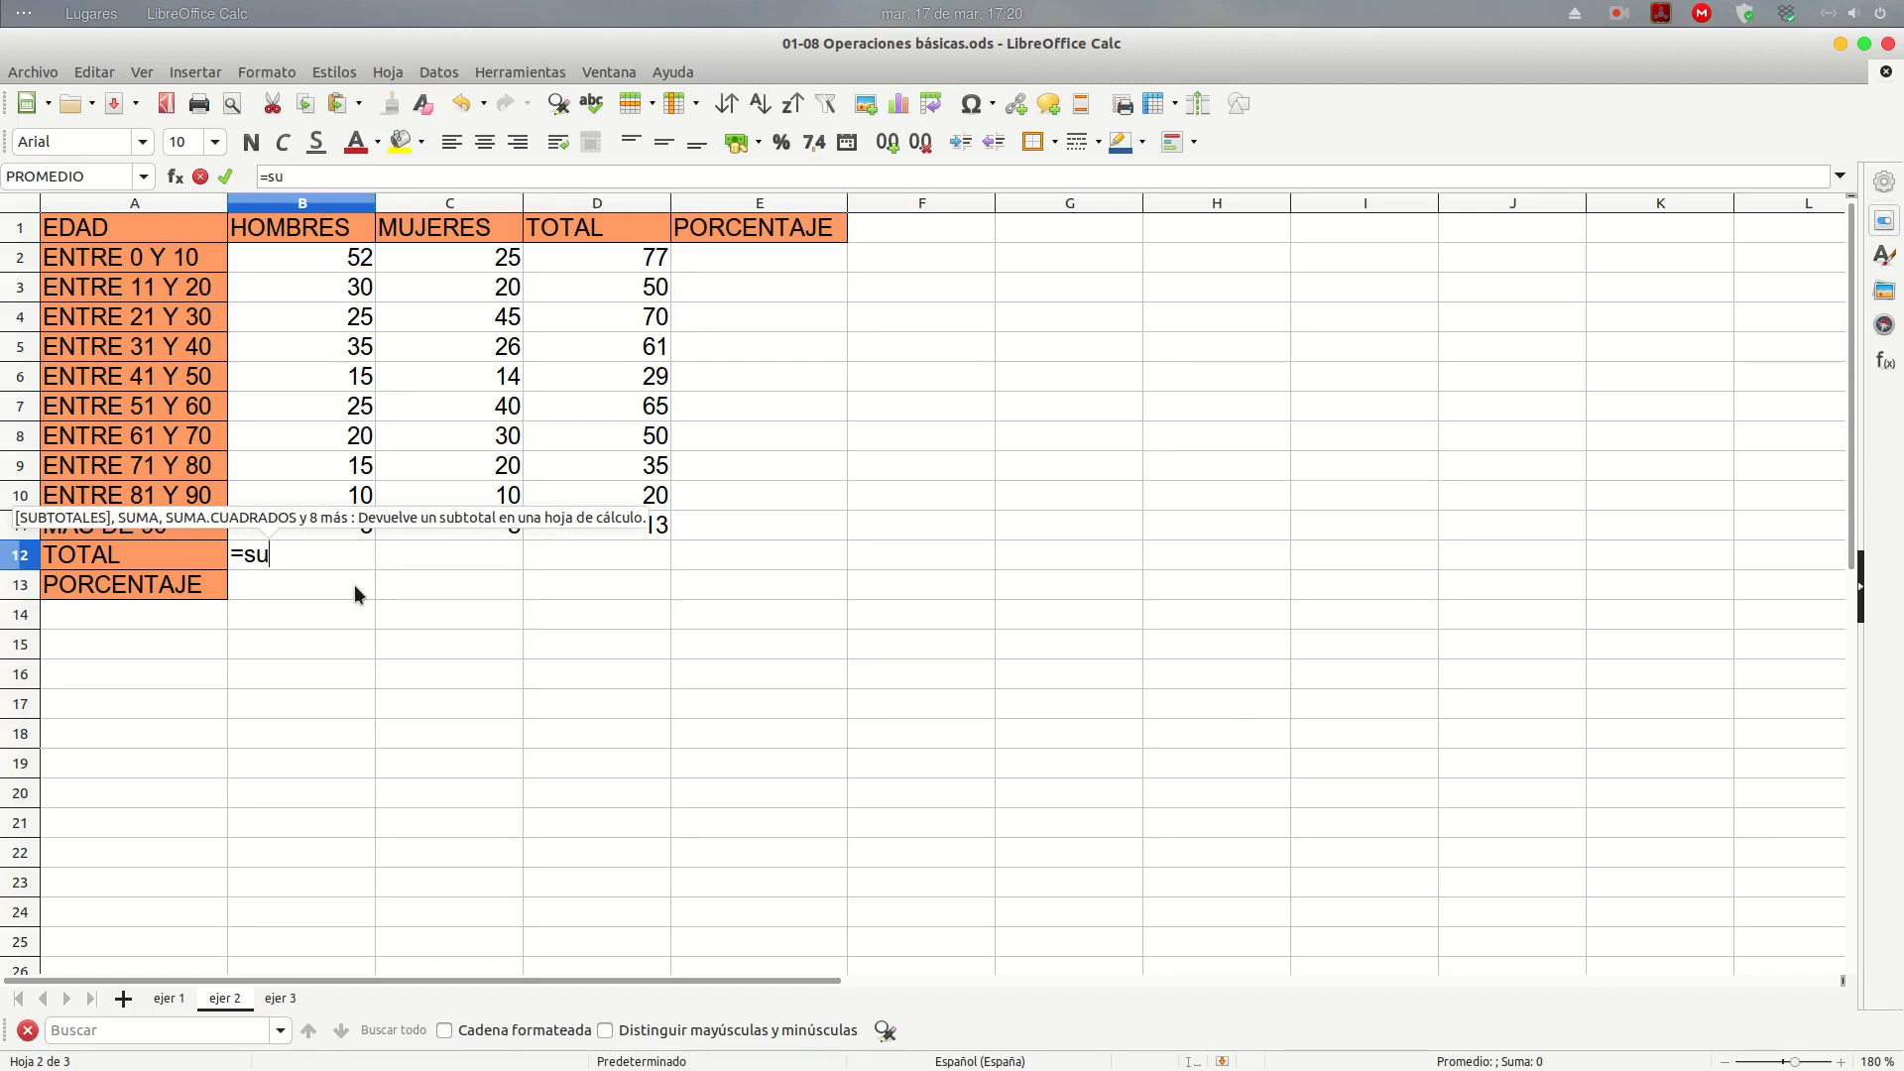
pyautogui.write('mar')
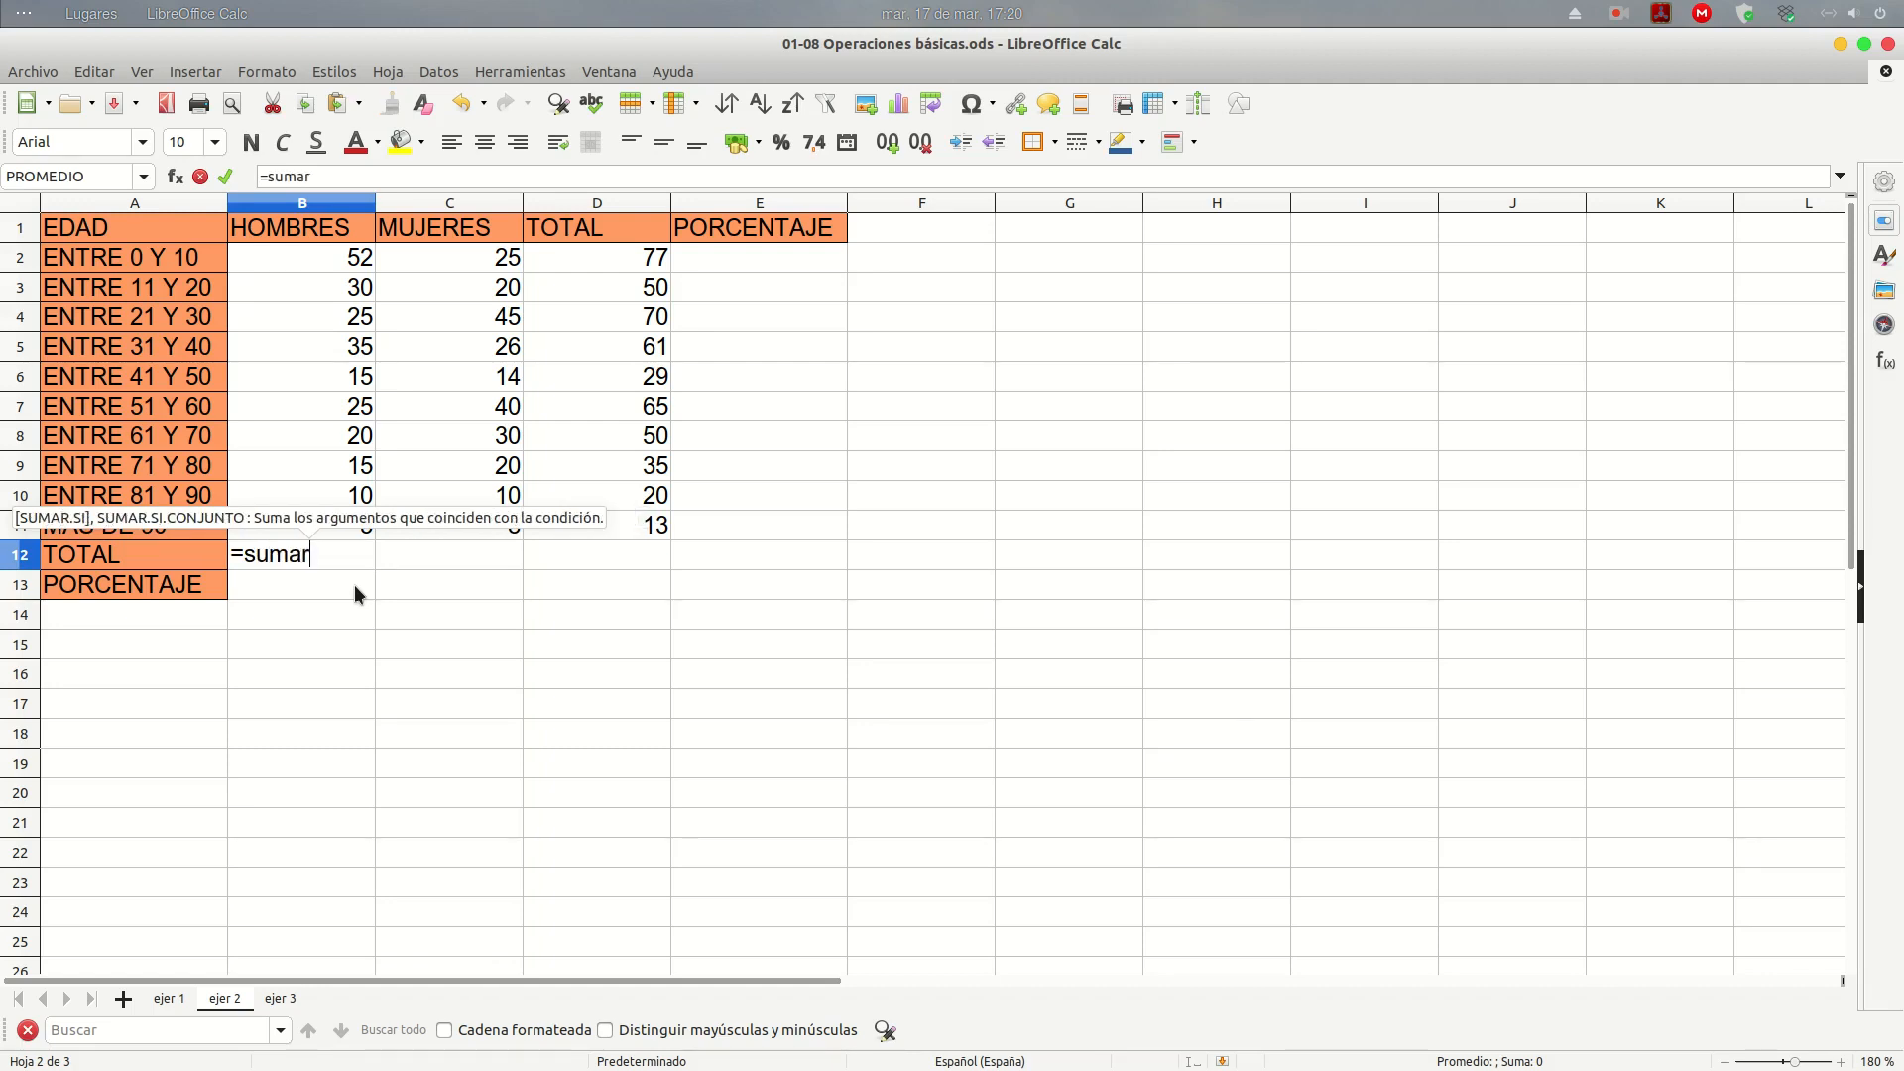
pyautogui.press('BackSpace')
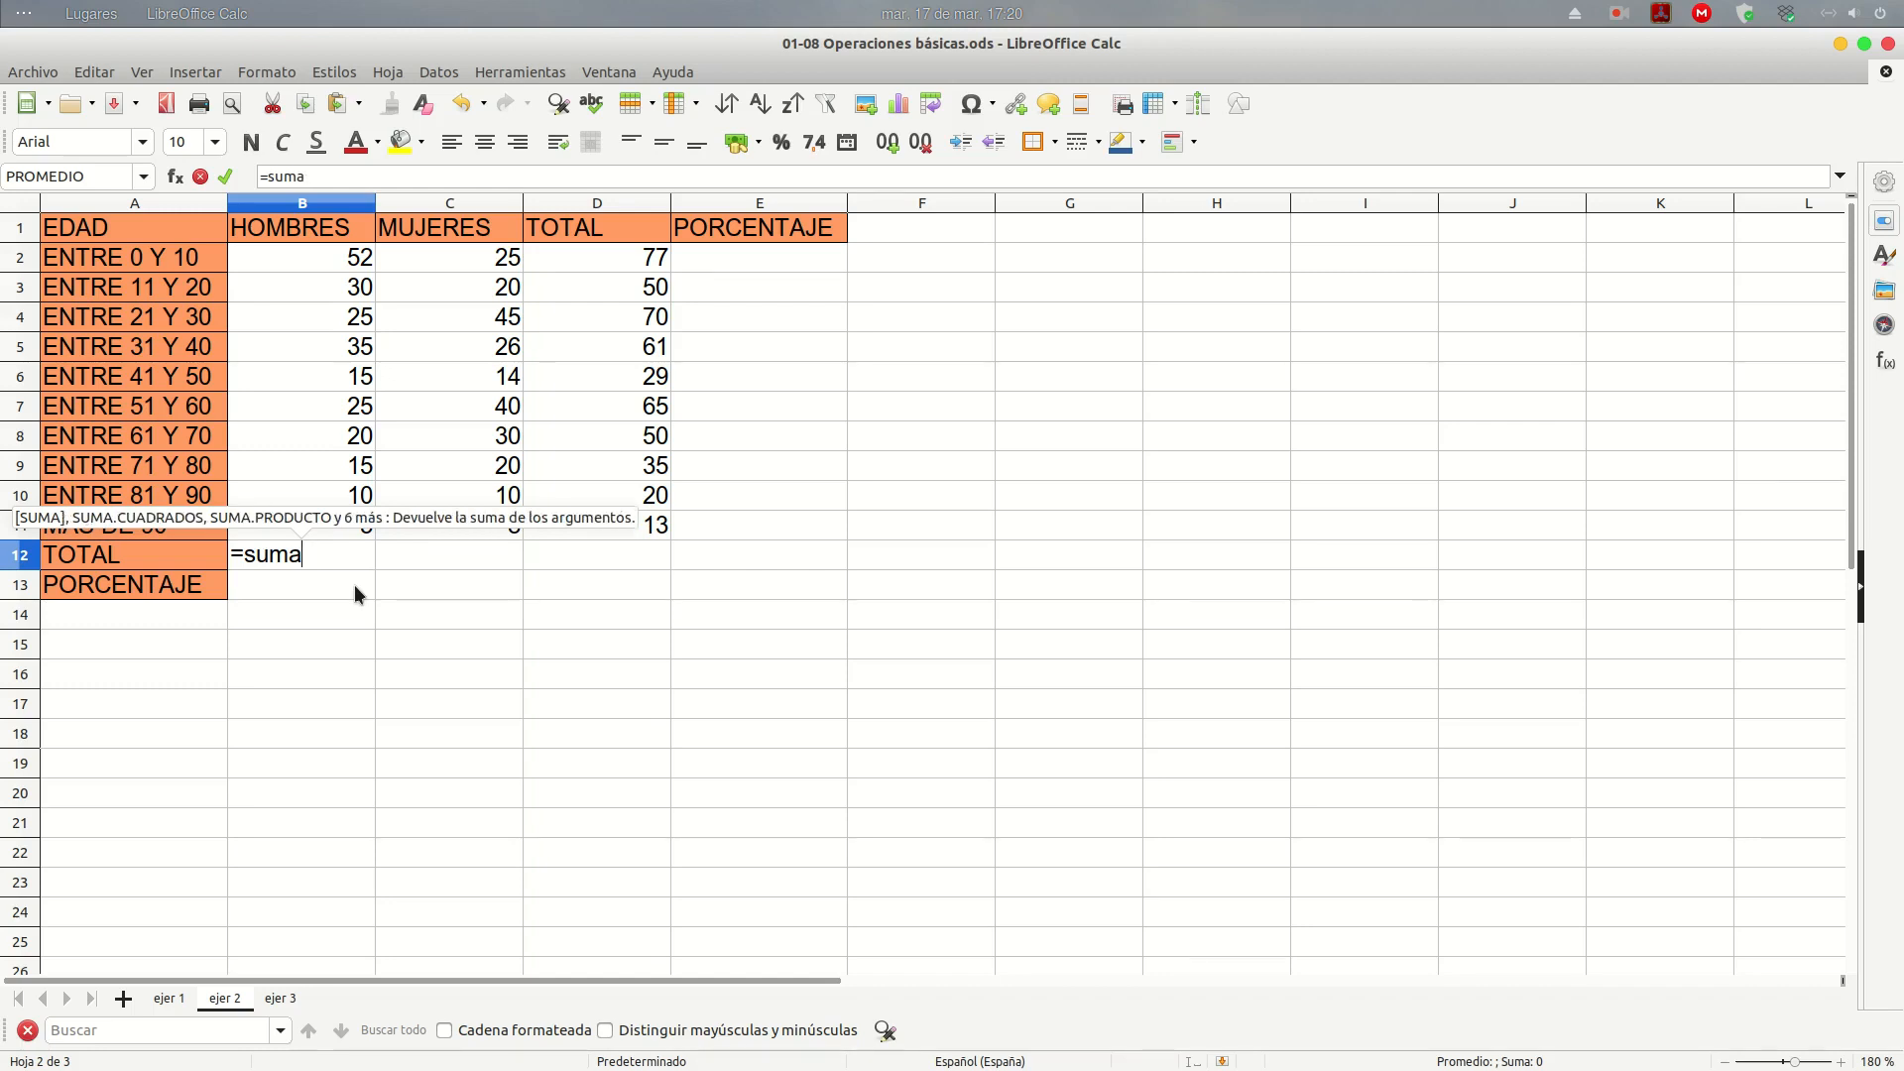
pyautogui.write('(')
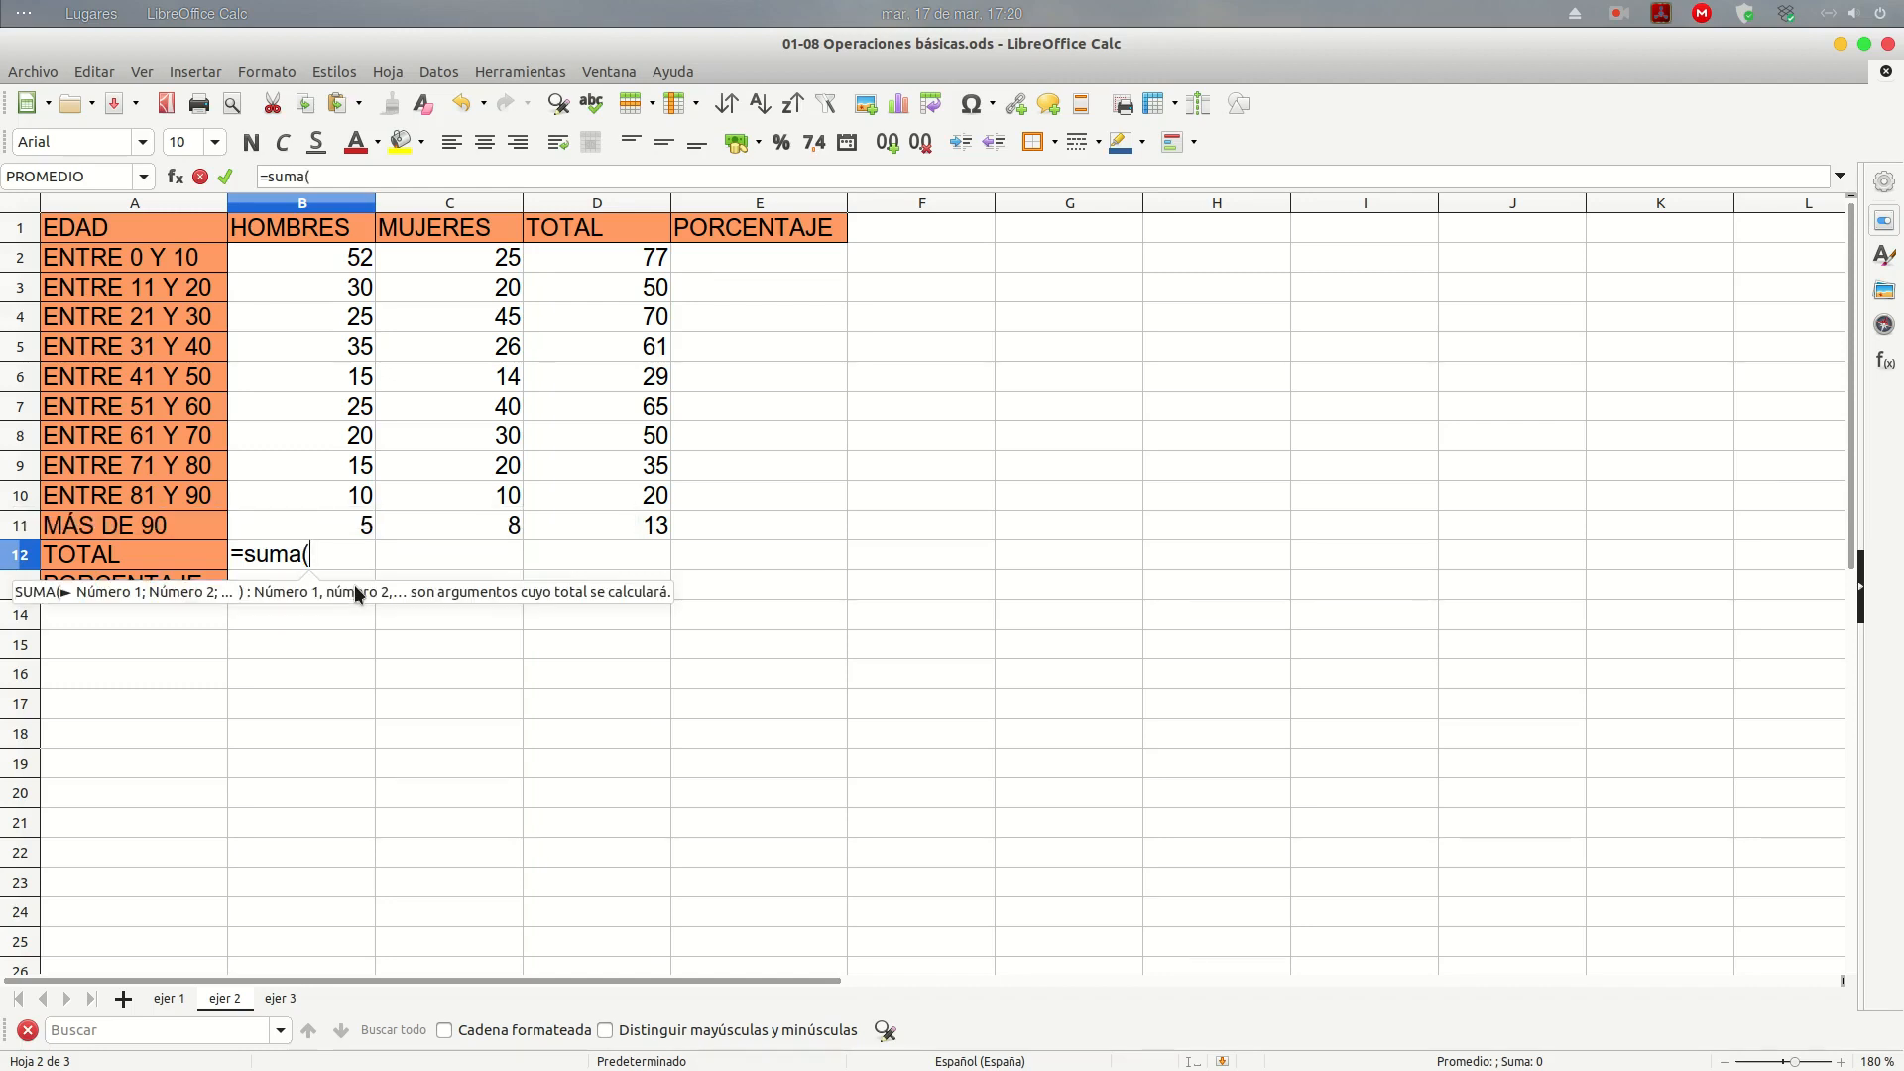
pyautogui.moveTo(293, 248); pyautogui.dragTo(297, 546)
pyautogui.press('Return')
# Copy the sum formula from B12 across to D12 for the MUJERES and TOTAL columns
pyautogui.click(297, 547)
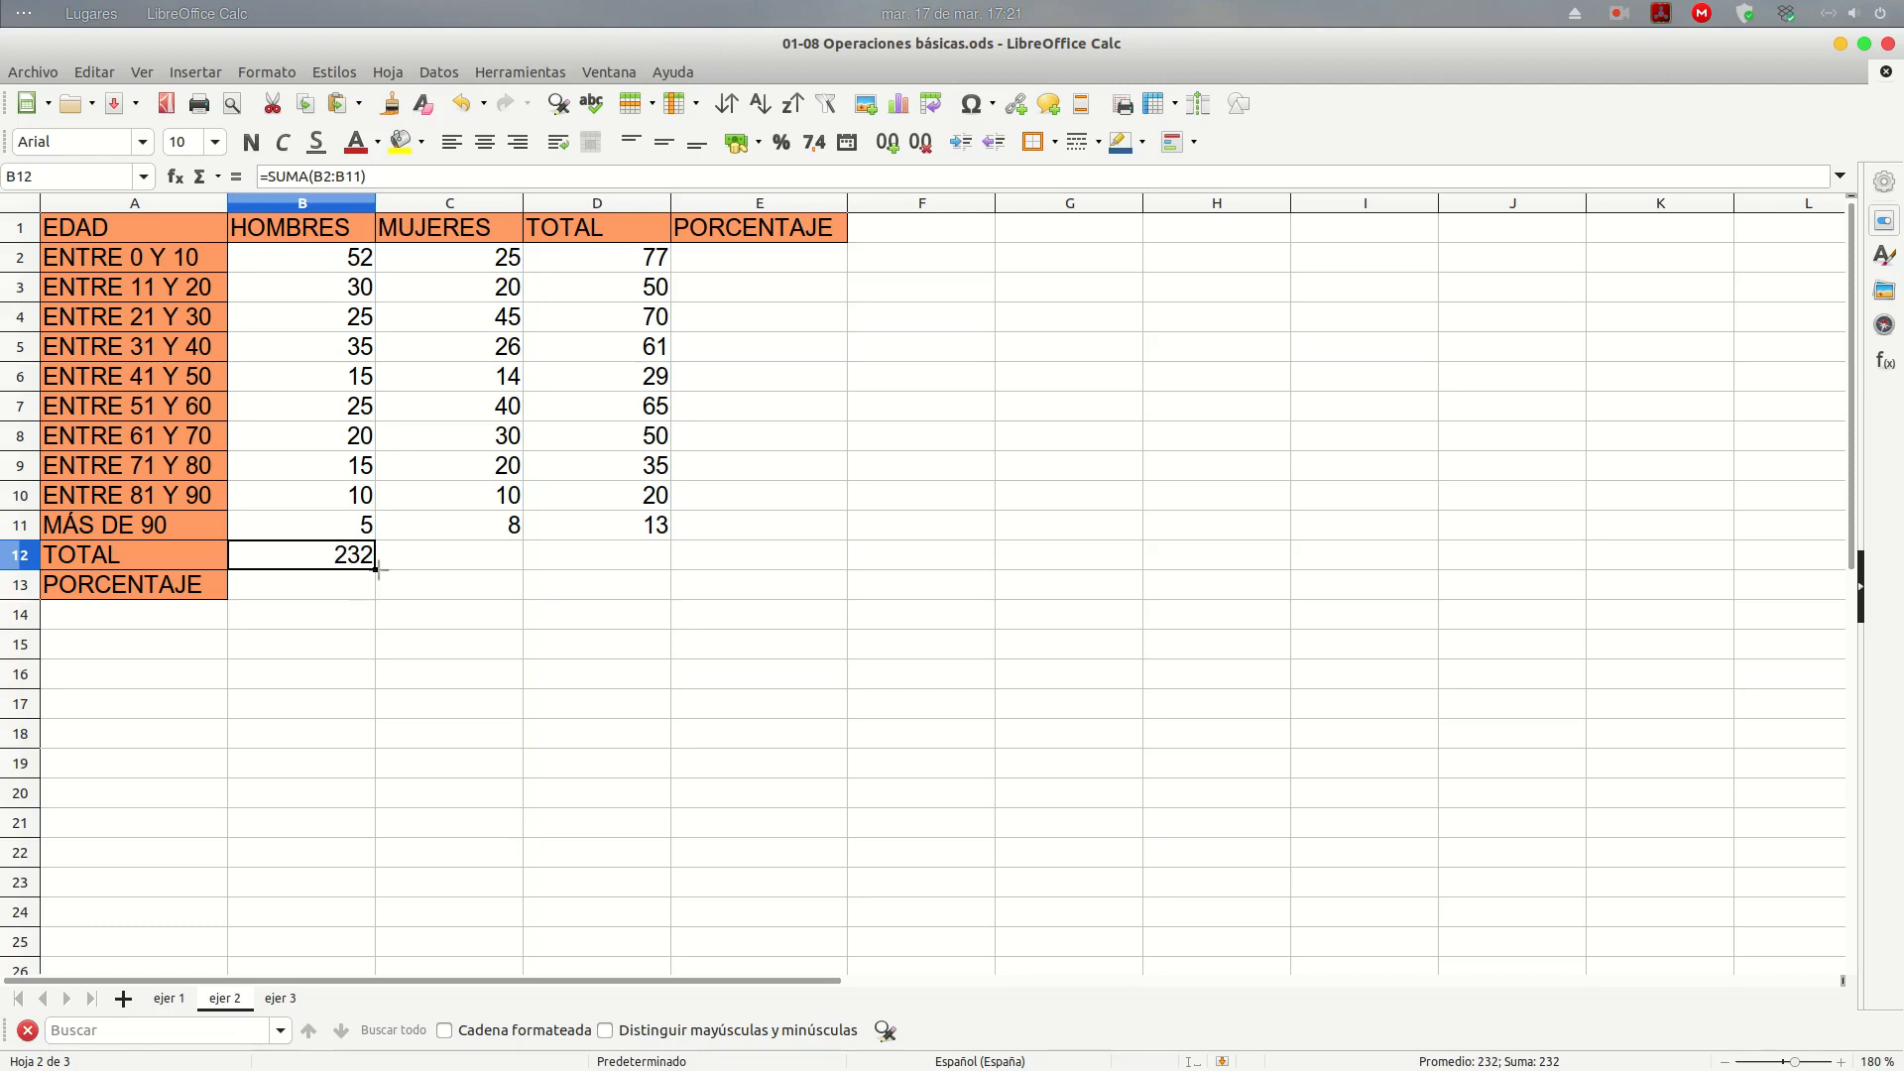
pyautogui.moveTo(376, 570); pyautogui.dragTo(605, 573)
pyautogui.click(579, 578)
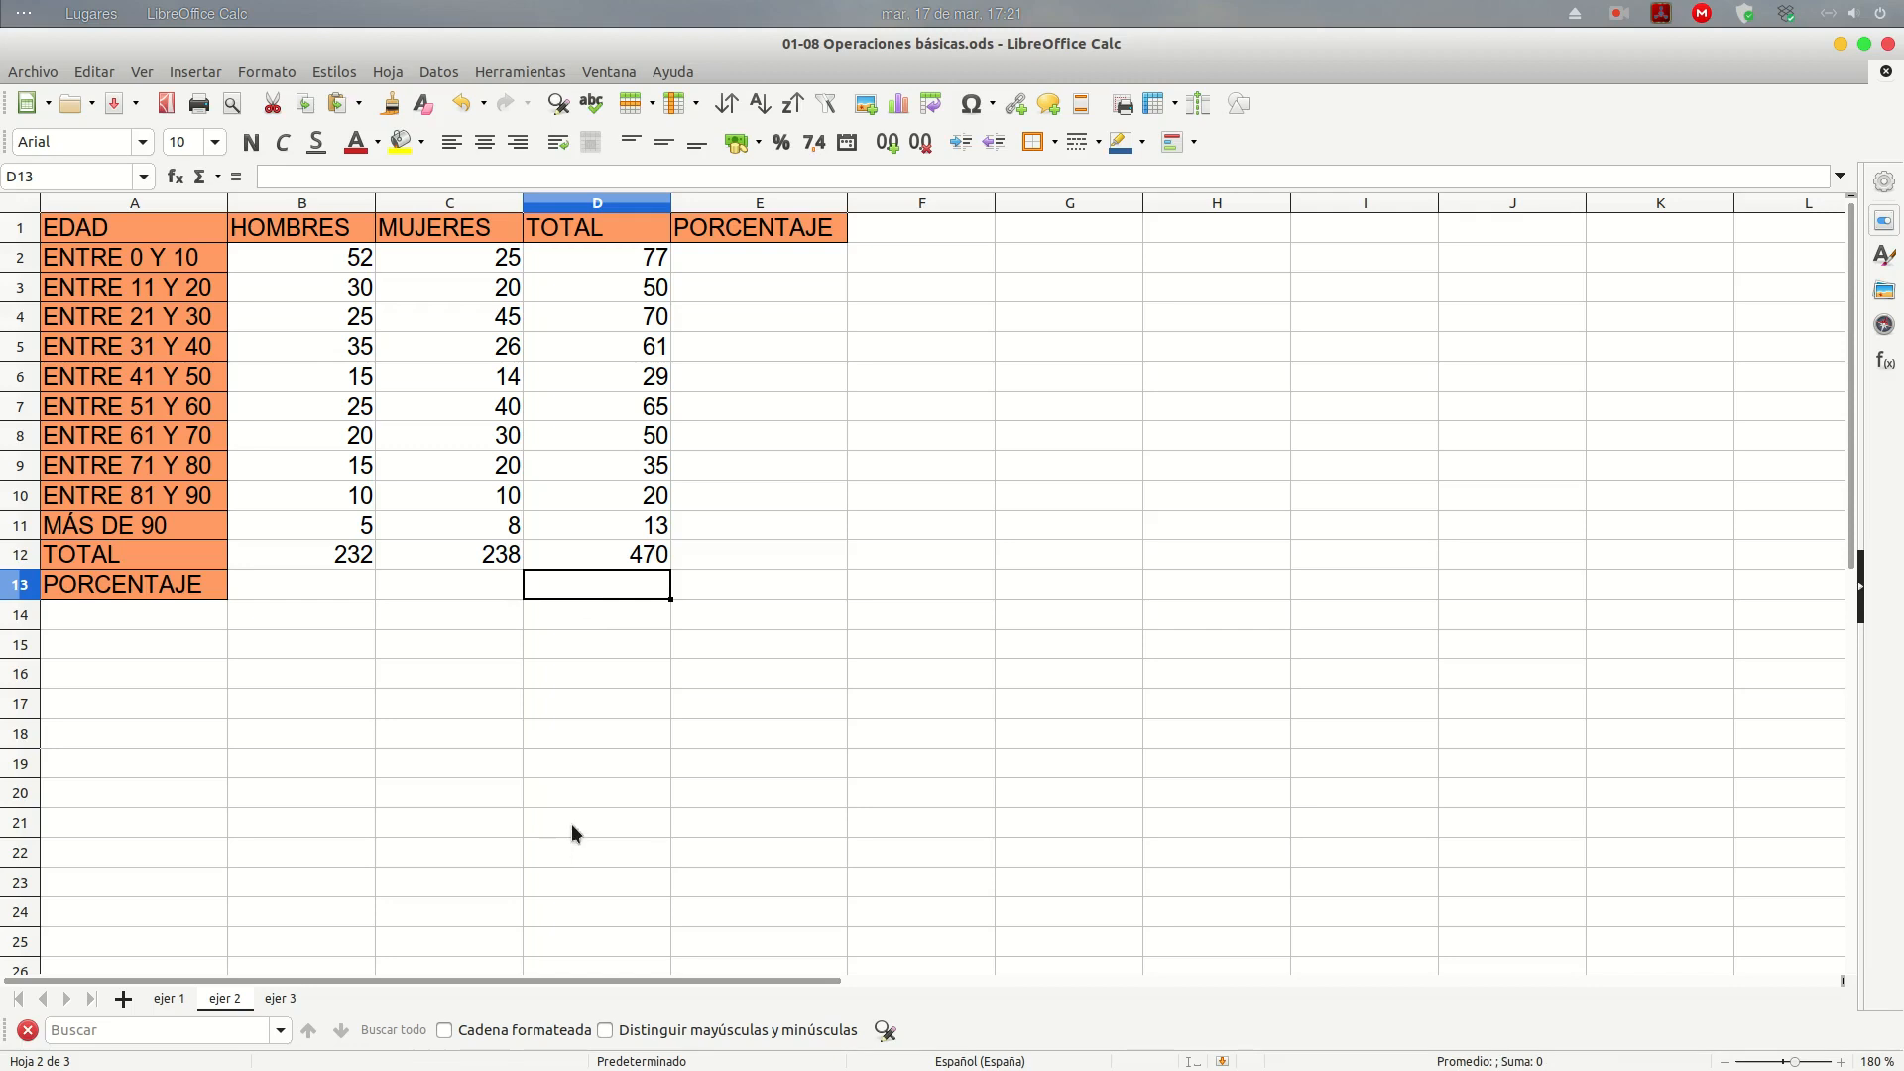
# Calculate the percentage for ages 0 to 10 in E2 with the formula =D2/D12
pyautogui.click(766, 251)
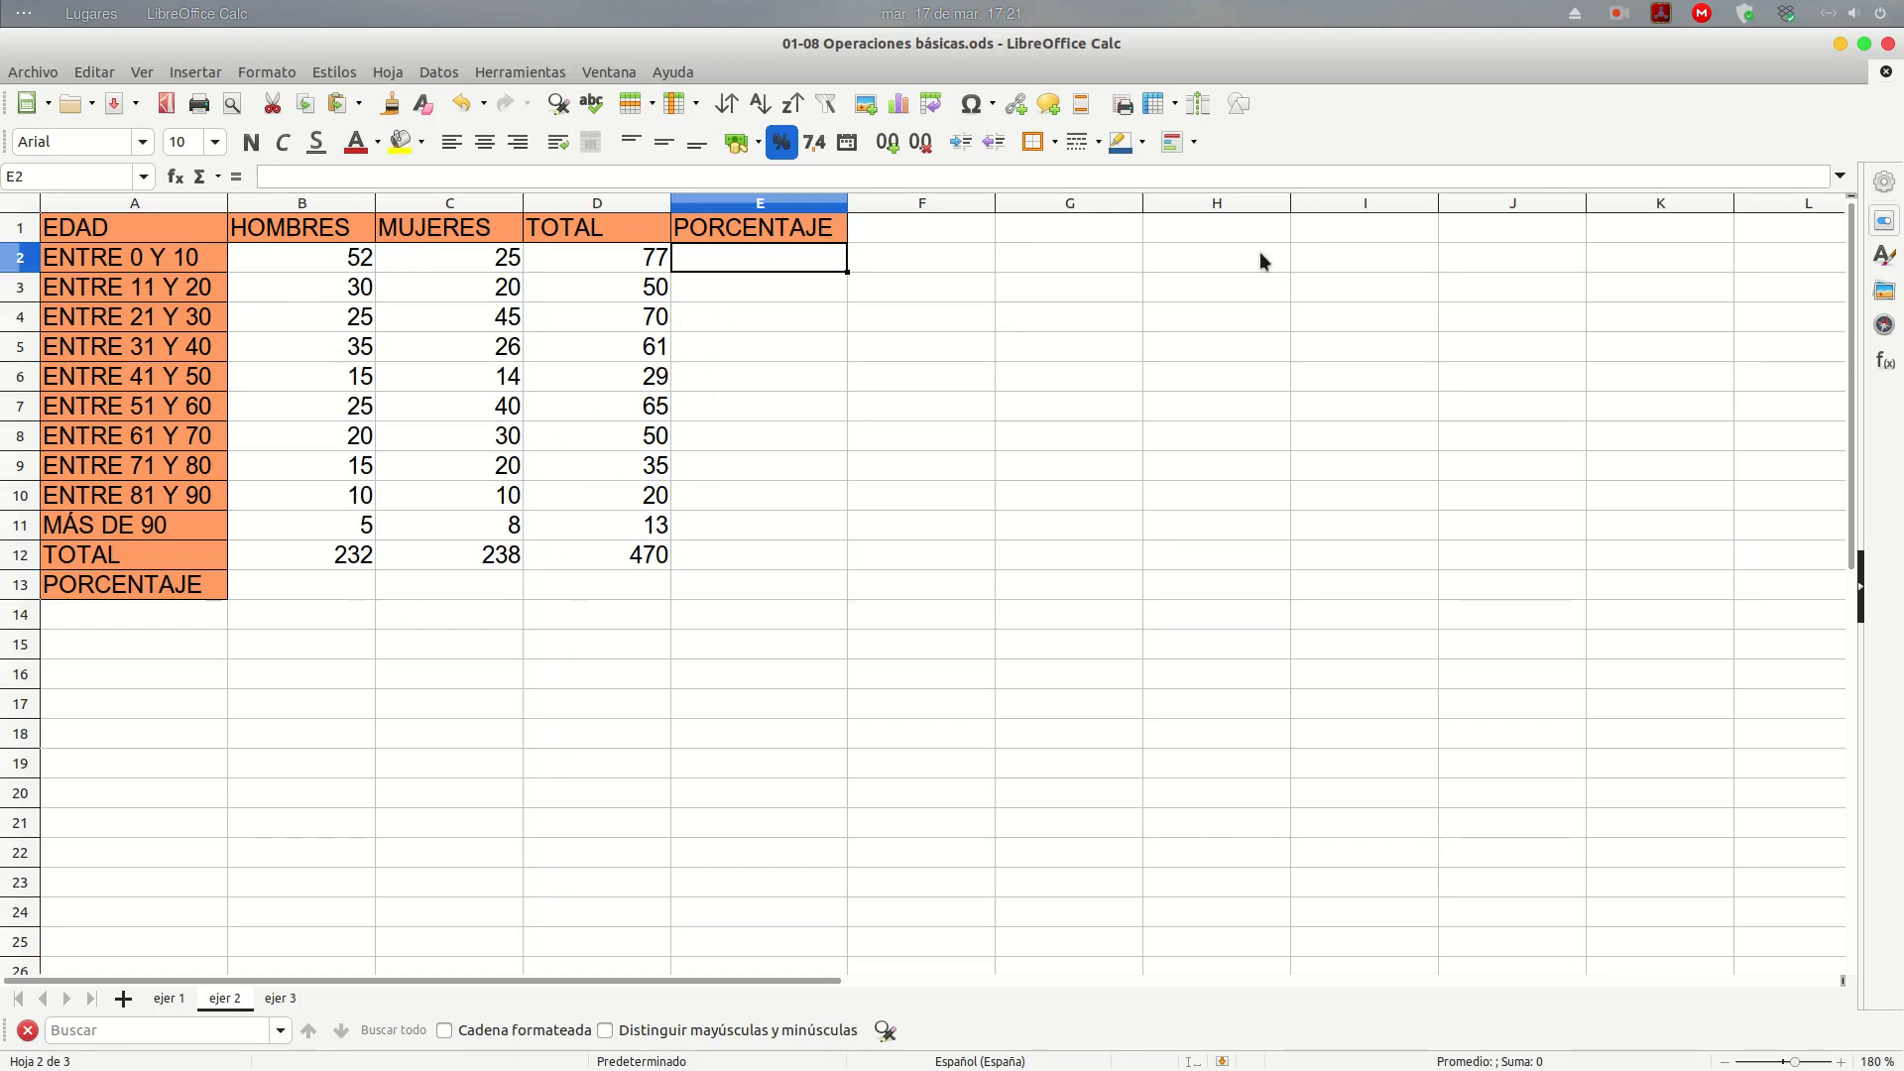
pyautogui.write('=')
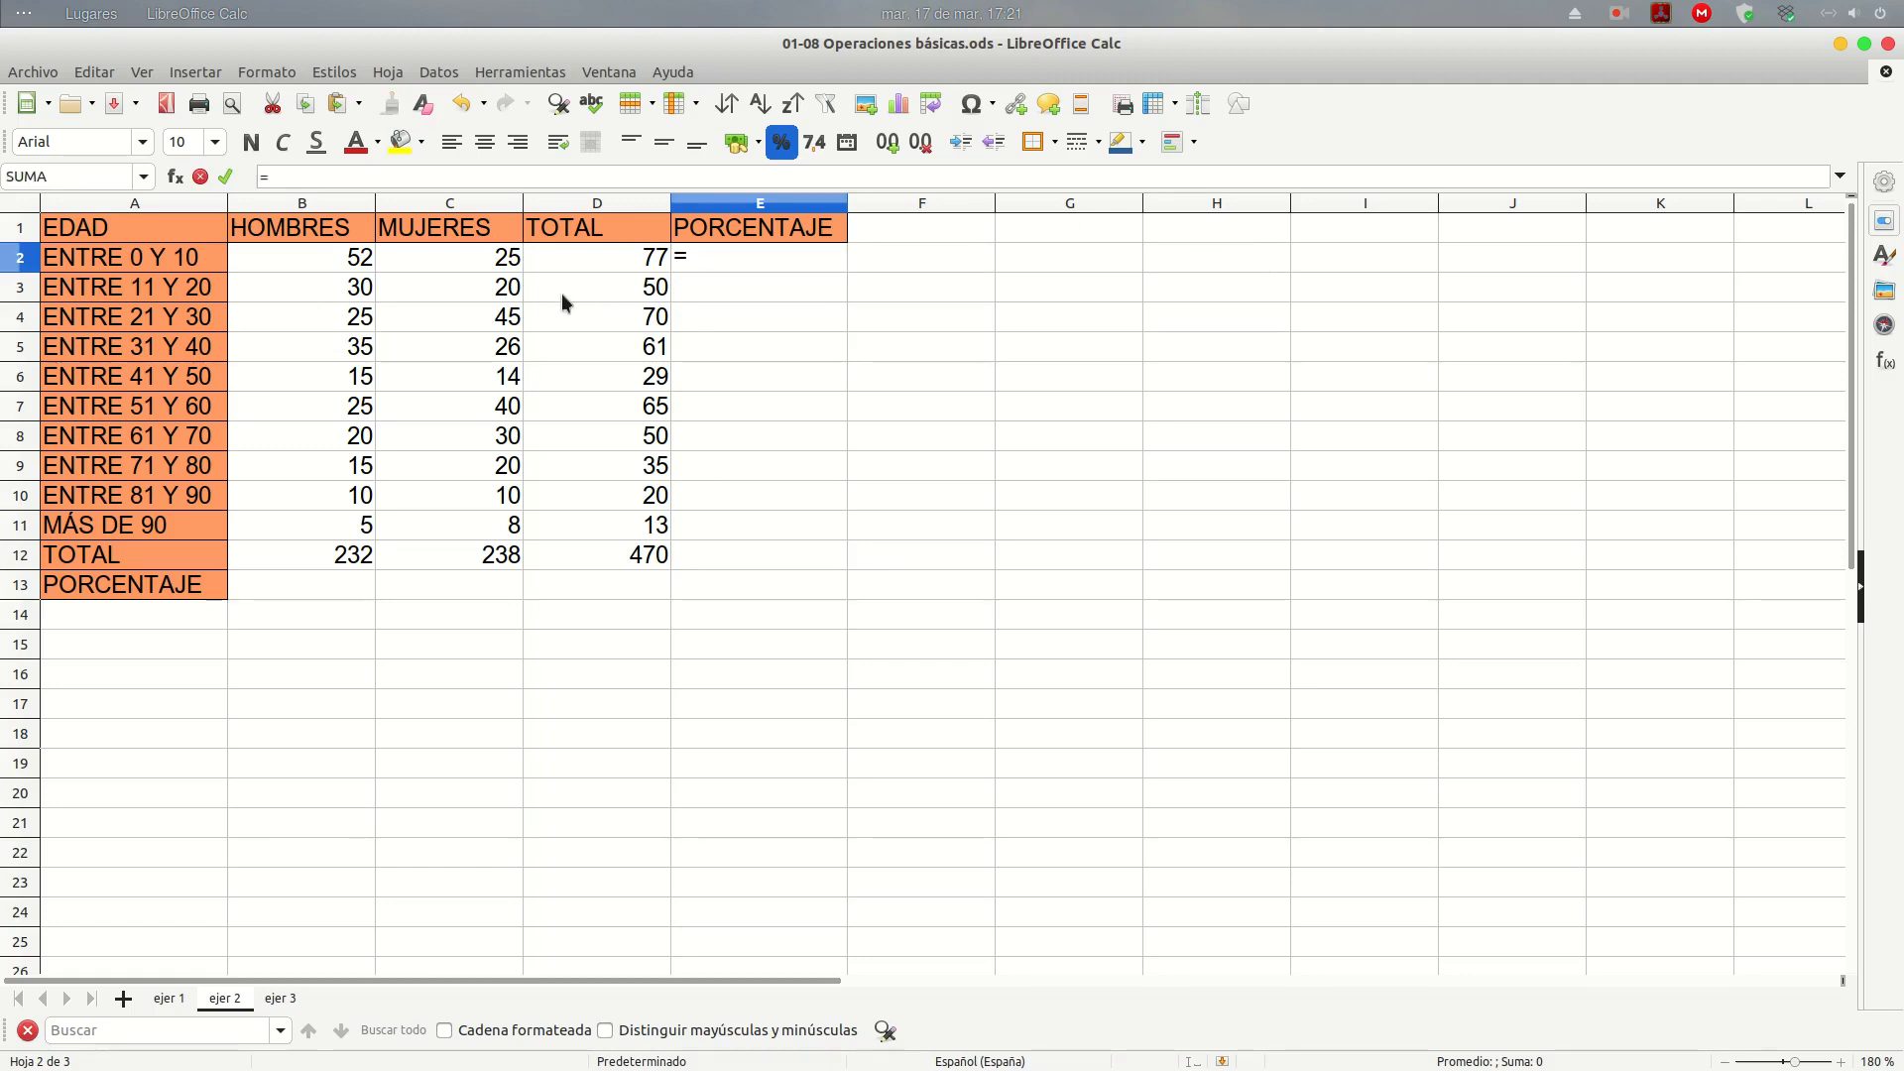
pyautogui.click(587, 257)
pyautogui.write('/')
pyautogui.click(644, 557)
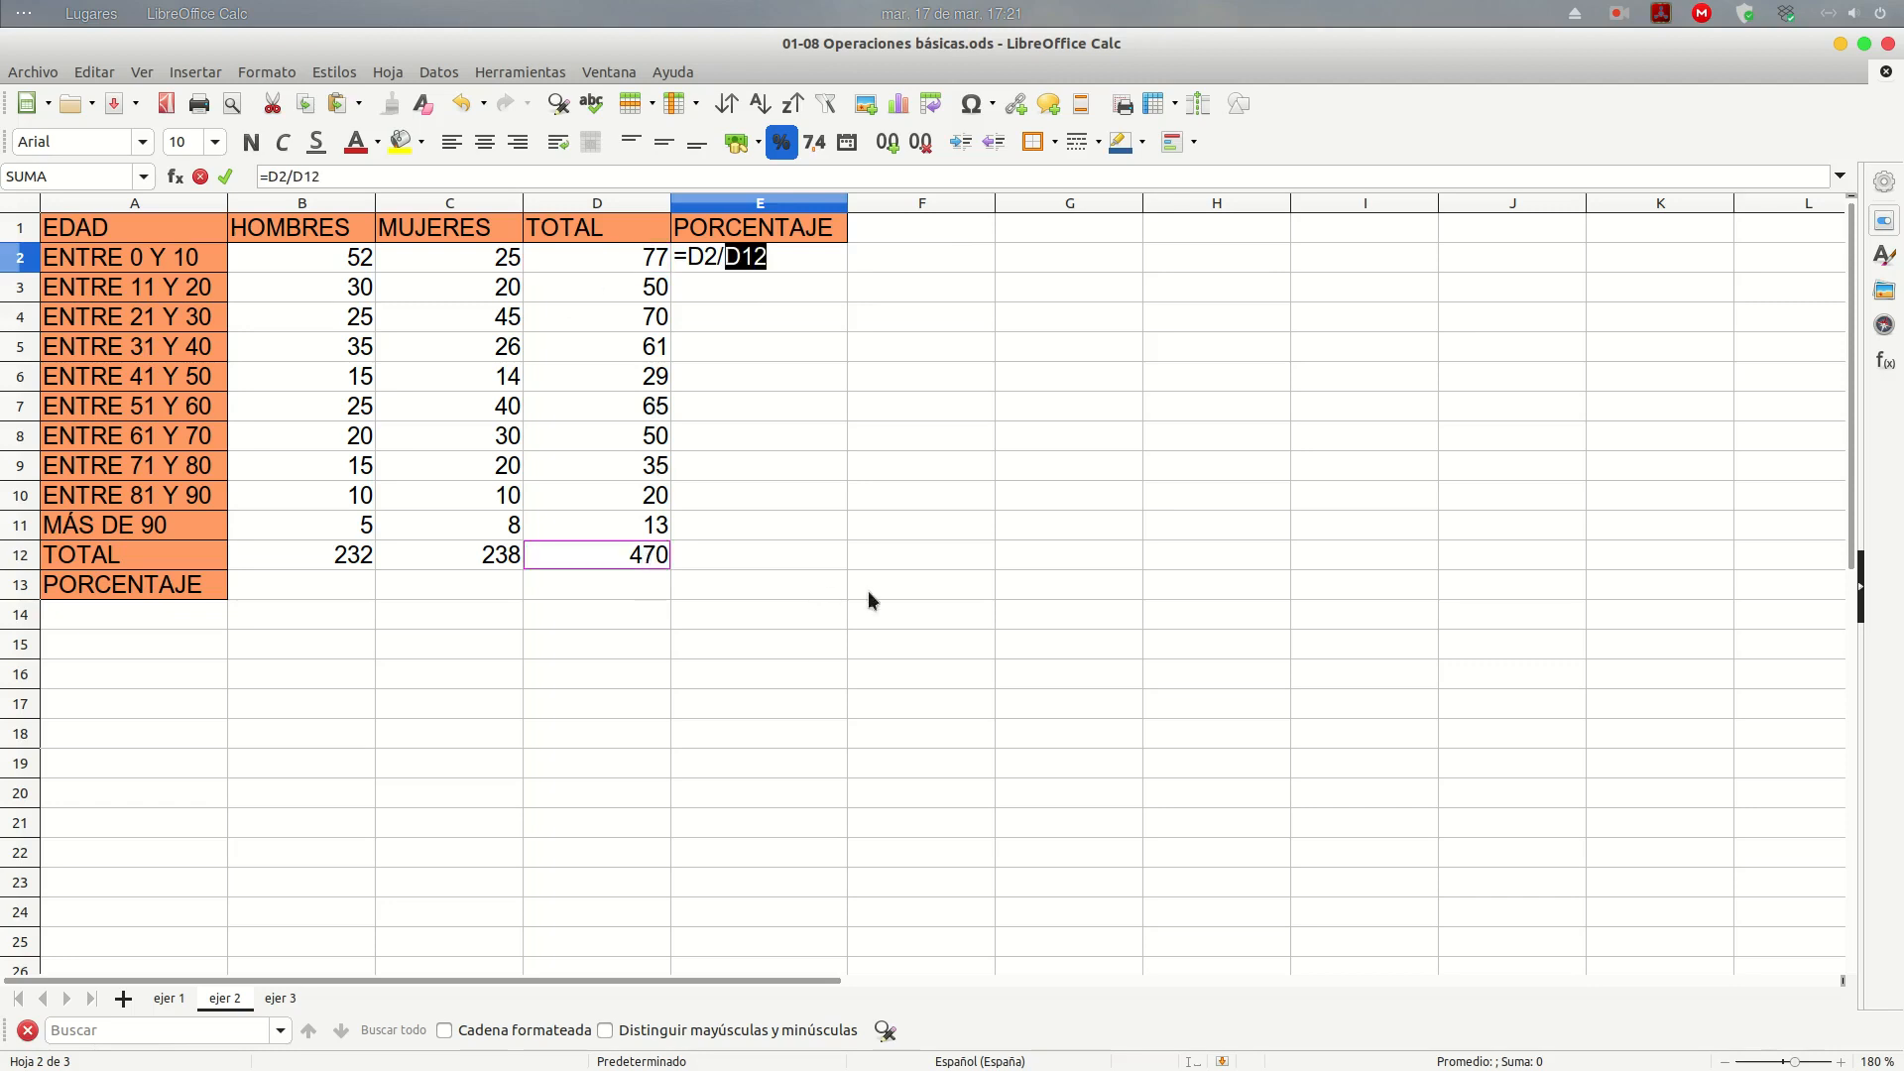
pyautogui.press('Return')
pyautogui.press('Up')
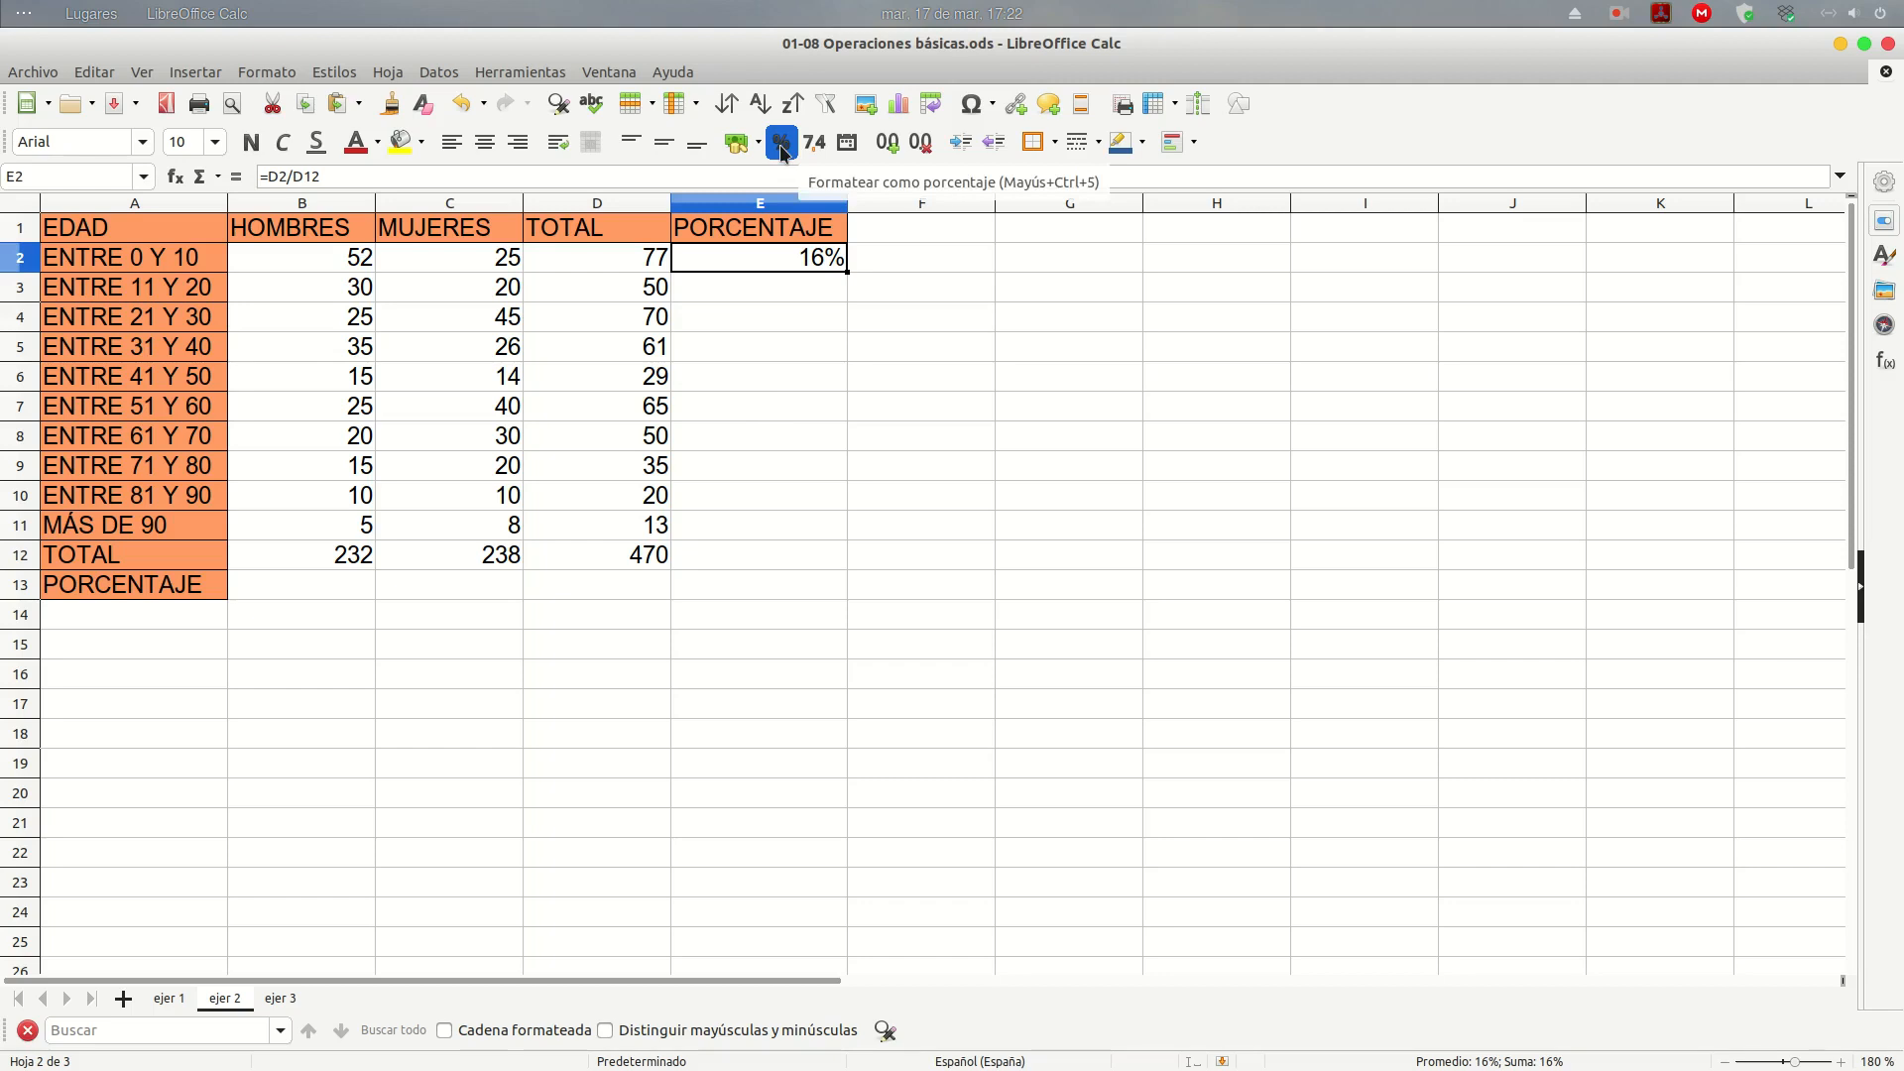
# Review the percentage number format settings for the PORCENTAJE cells E2:E12 without changing them
pyautogui.moveTo(772, 261); pyautogui.dragTo(766, 558)
pyautogui.rightClick(781, 405)
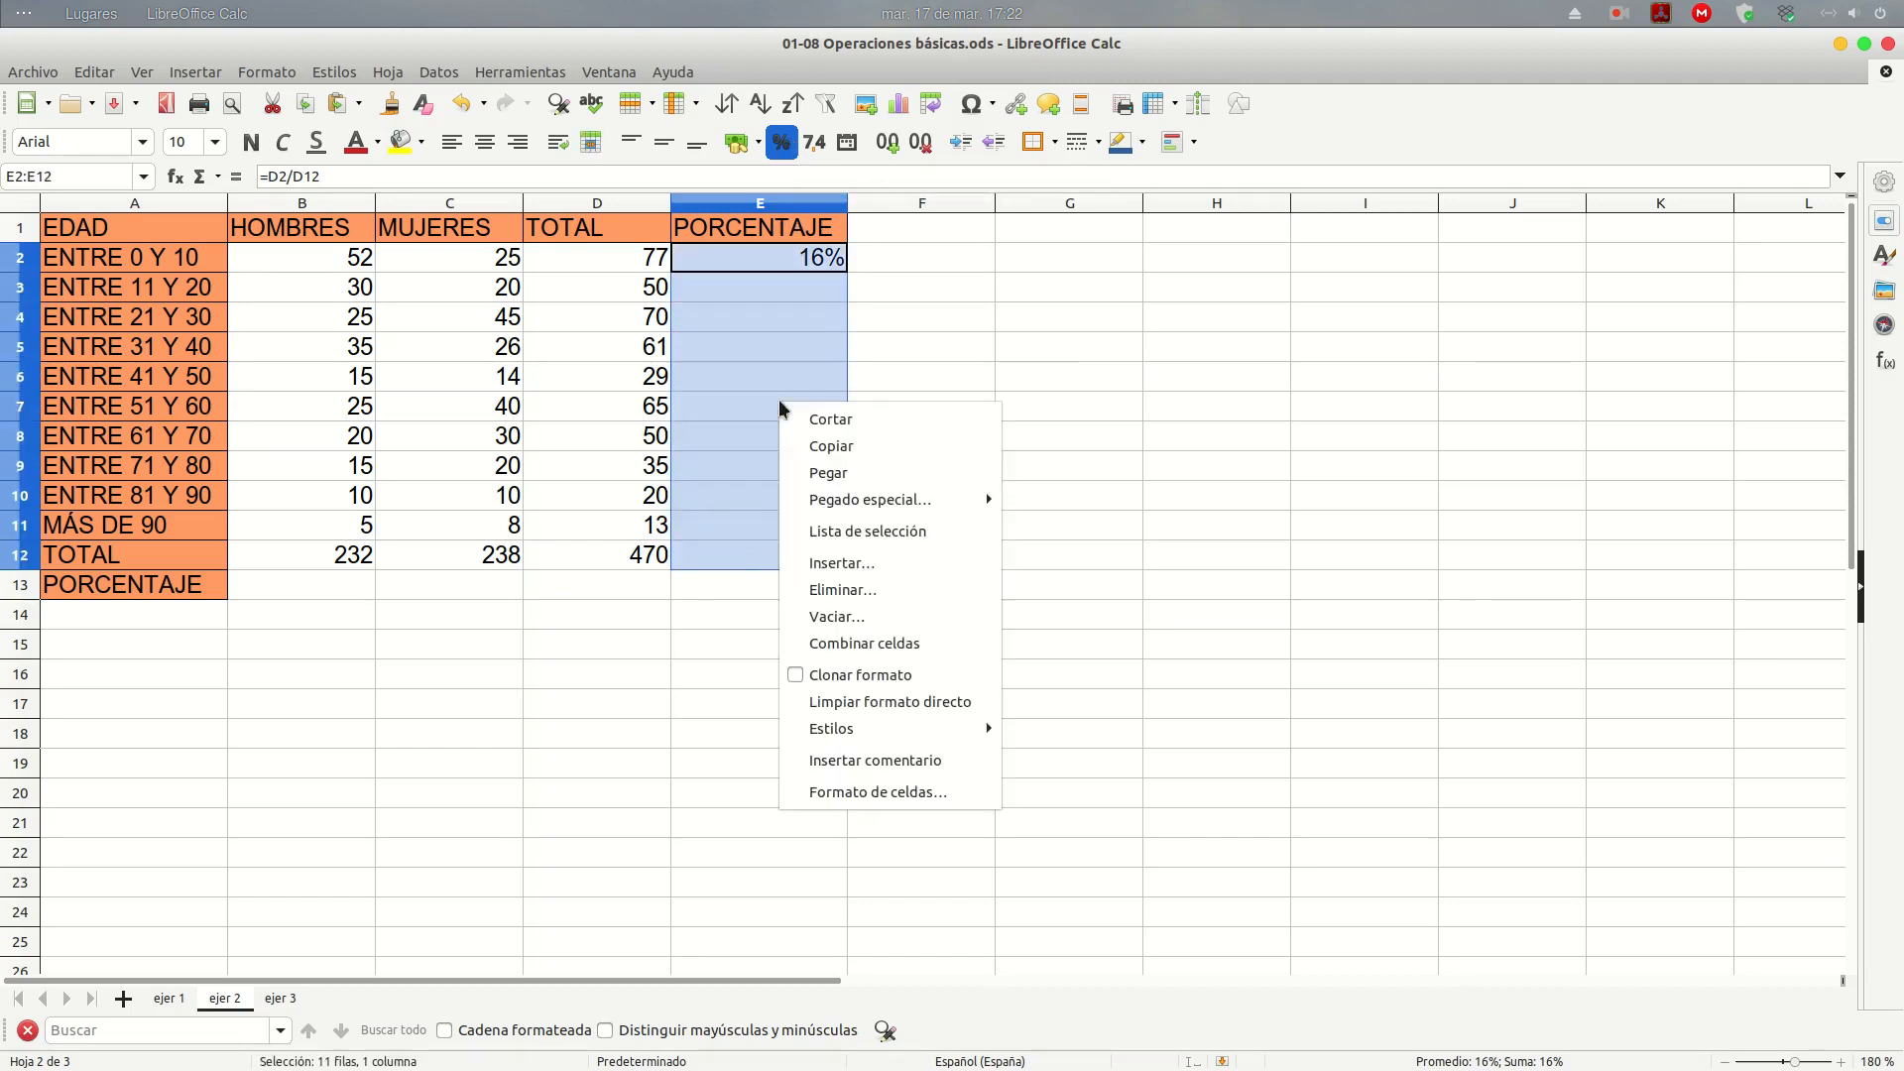
pyautogui.click(895, 791)
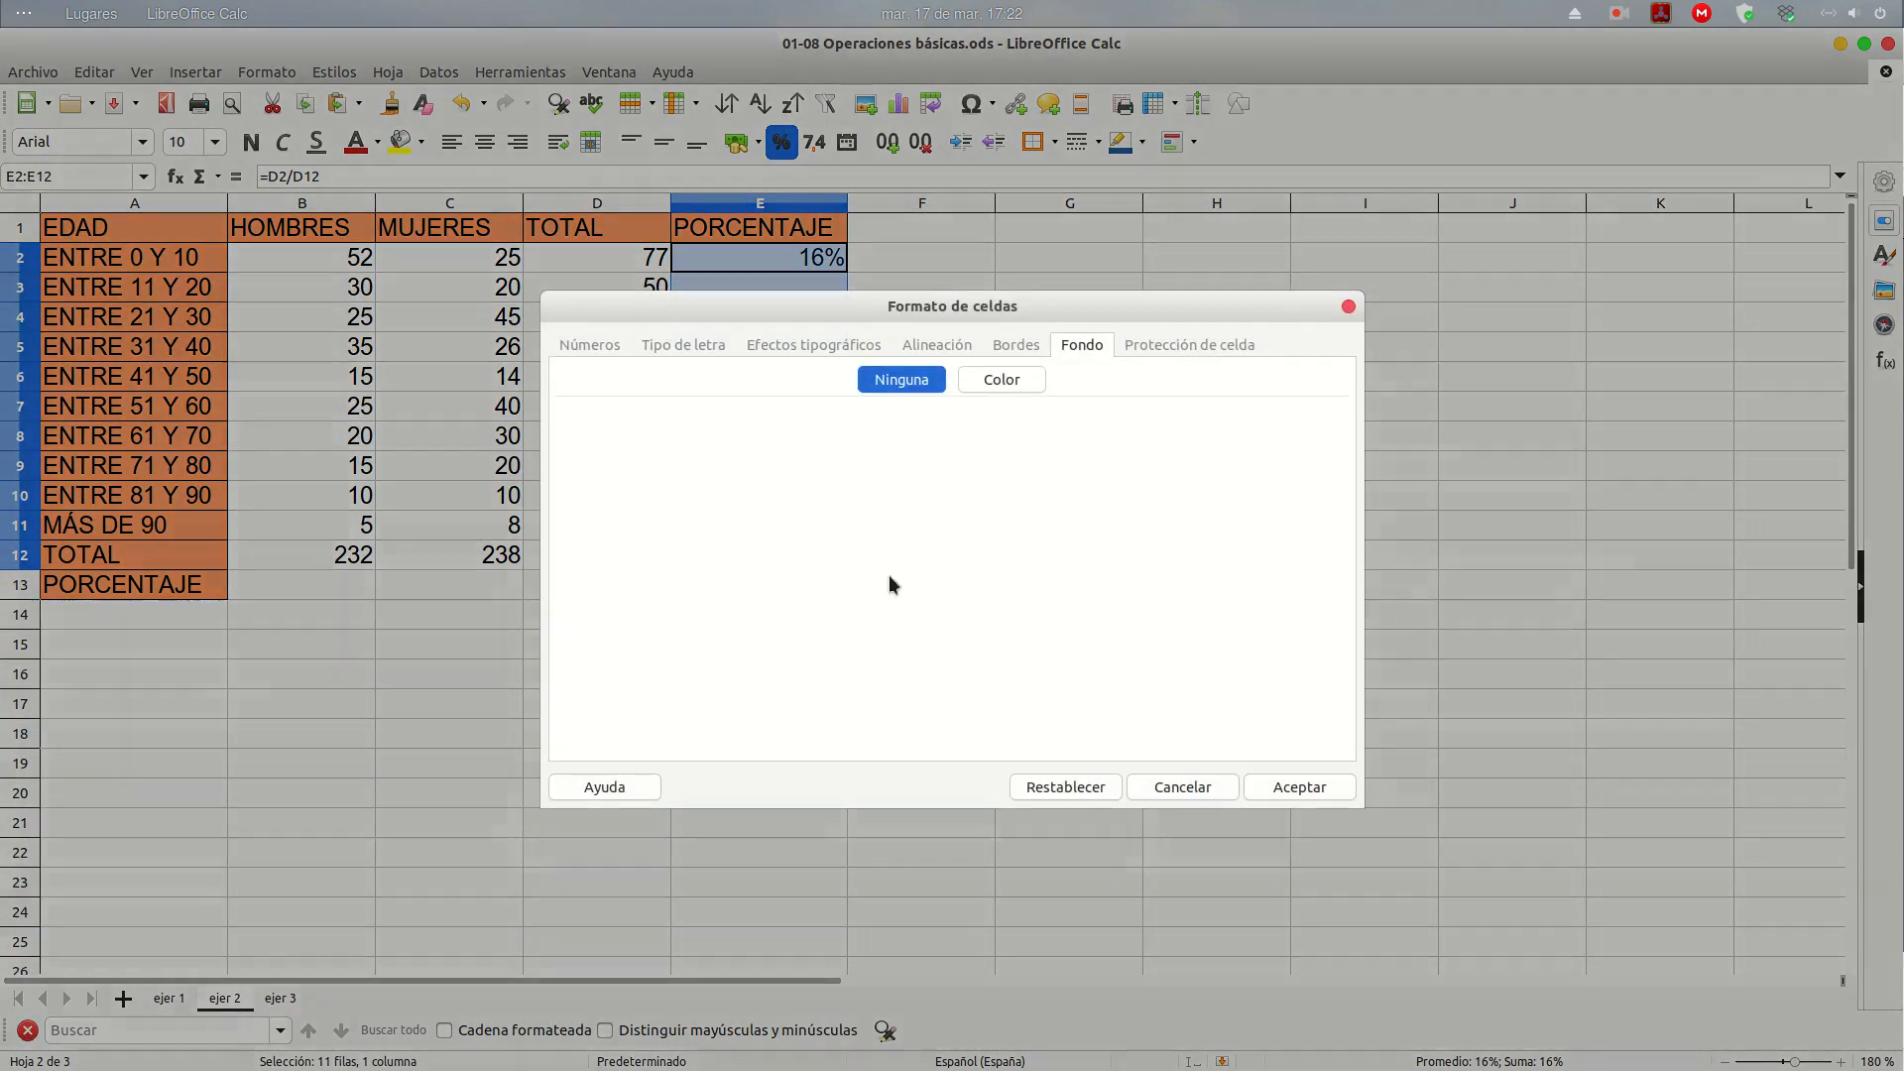
pyautogui.click(589, 344)
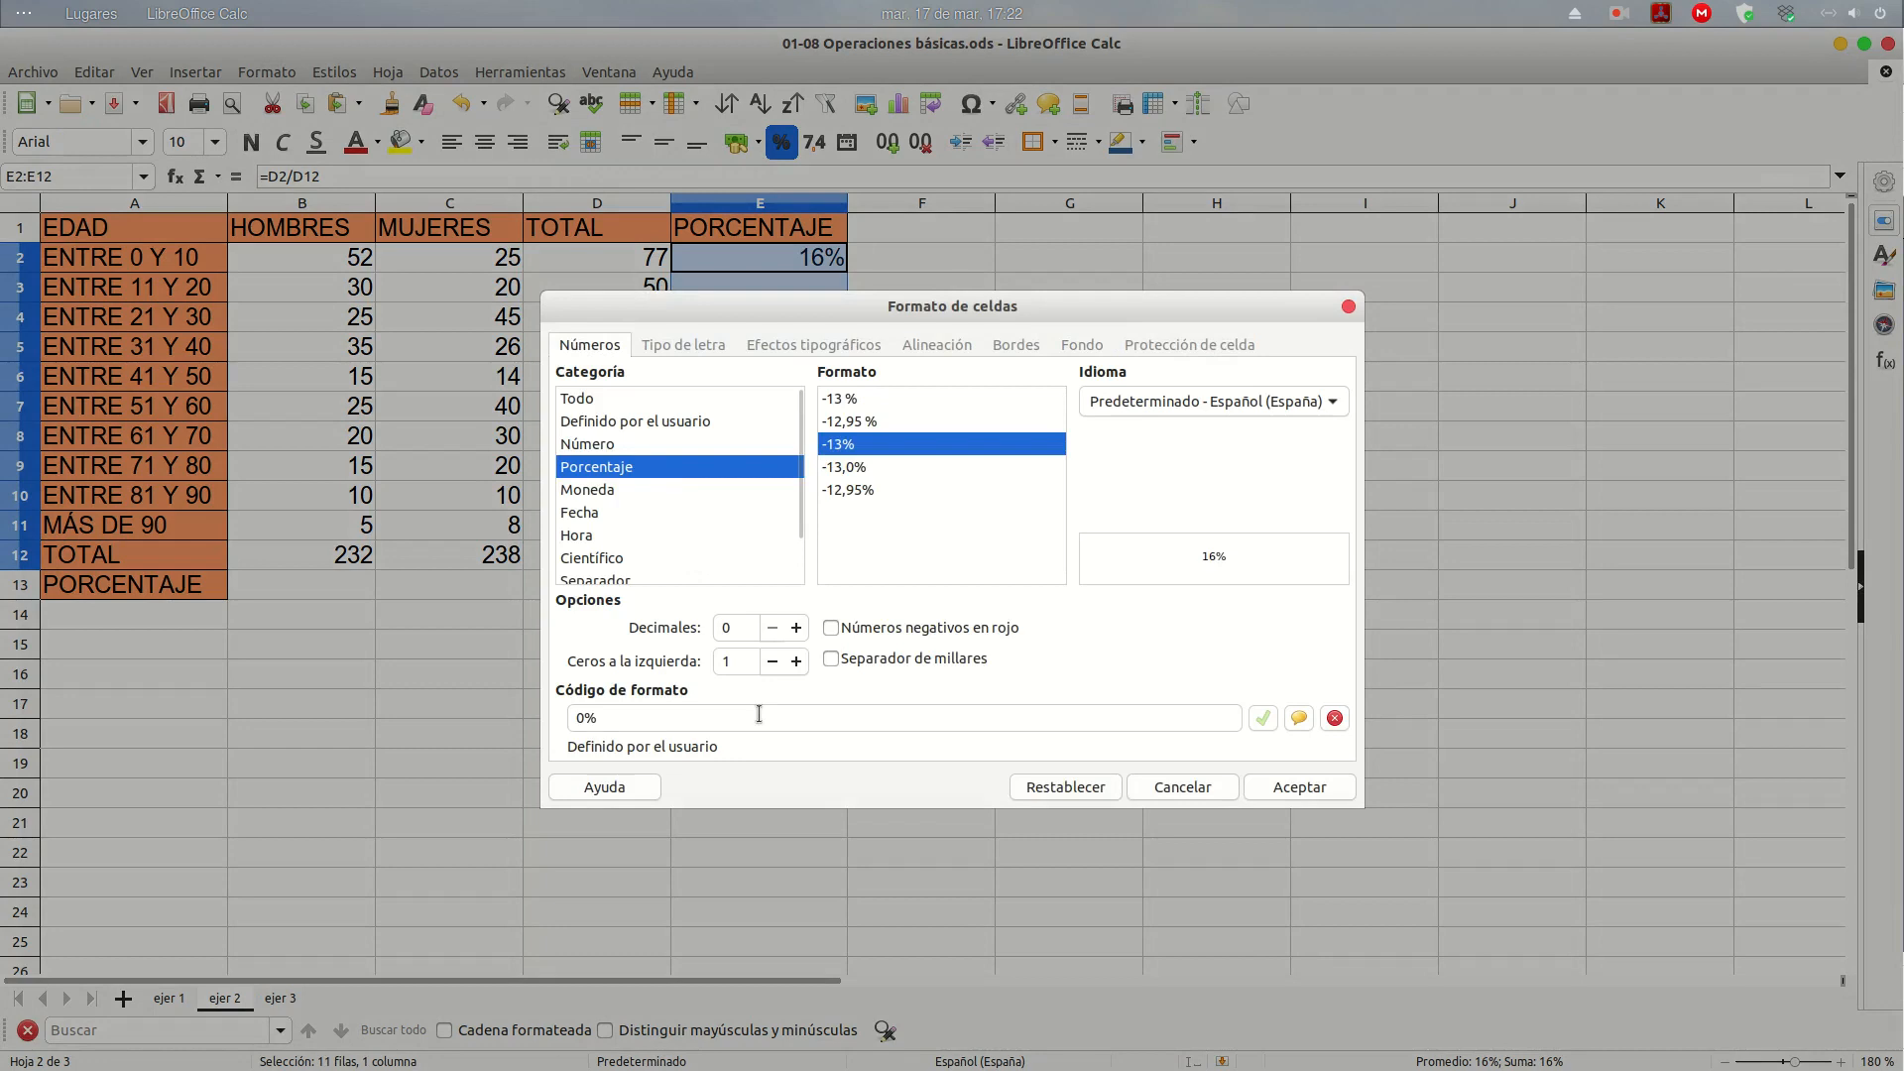
pyautogui.click(1211, 788)
# Try to copy the percentage formula from E2 down to E5, and check the cell references used in E2 and E3
pyautogui.click(820, 260)
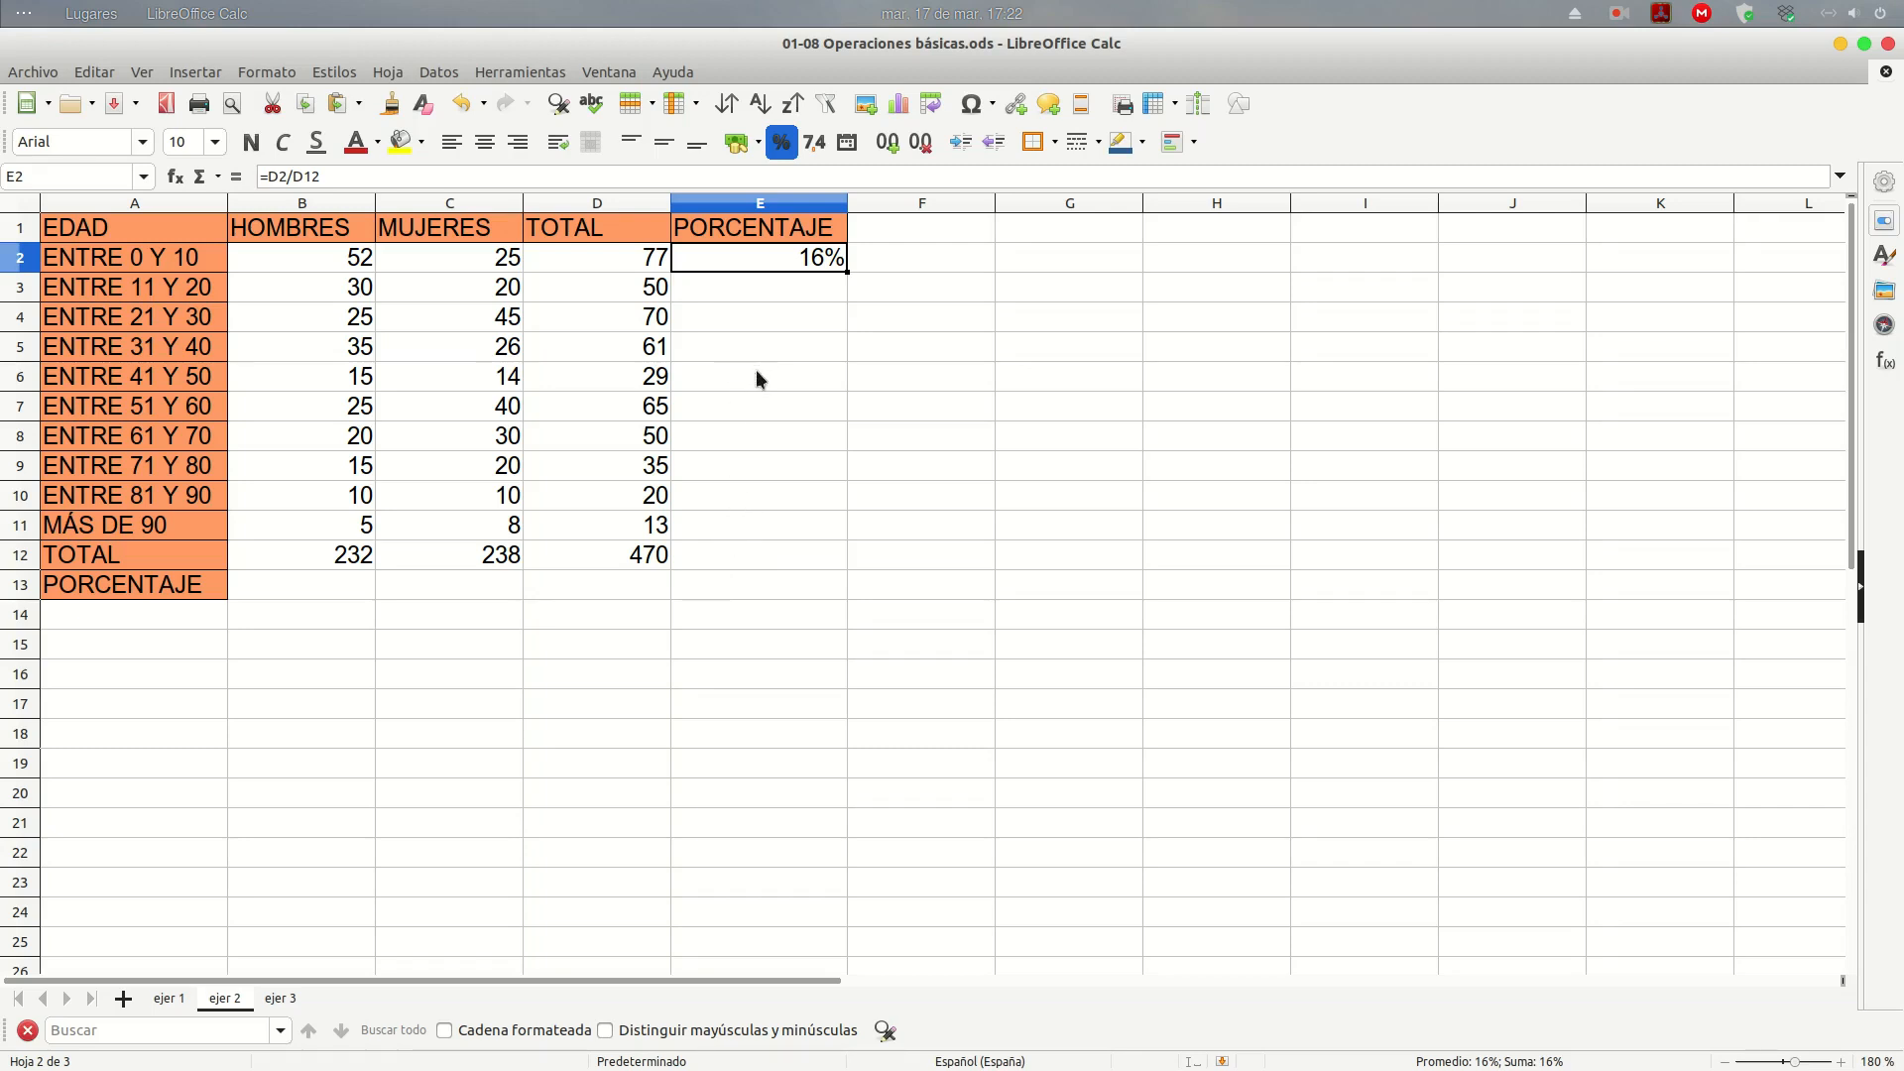
pyautogui.moveTo(846, 273); pyautogui.dragTo(846, 362)
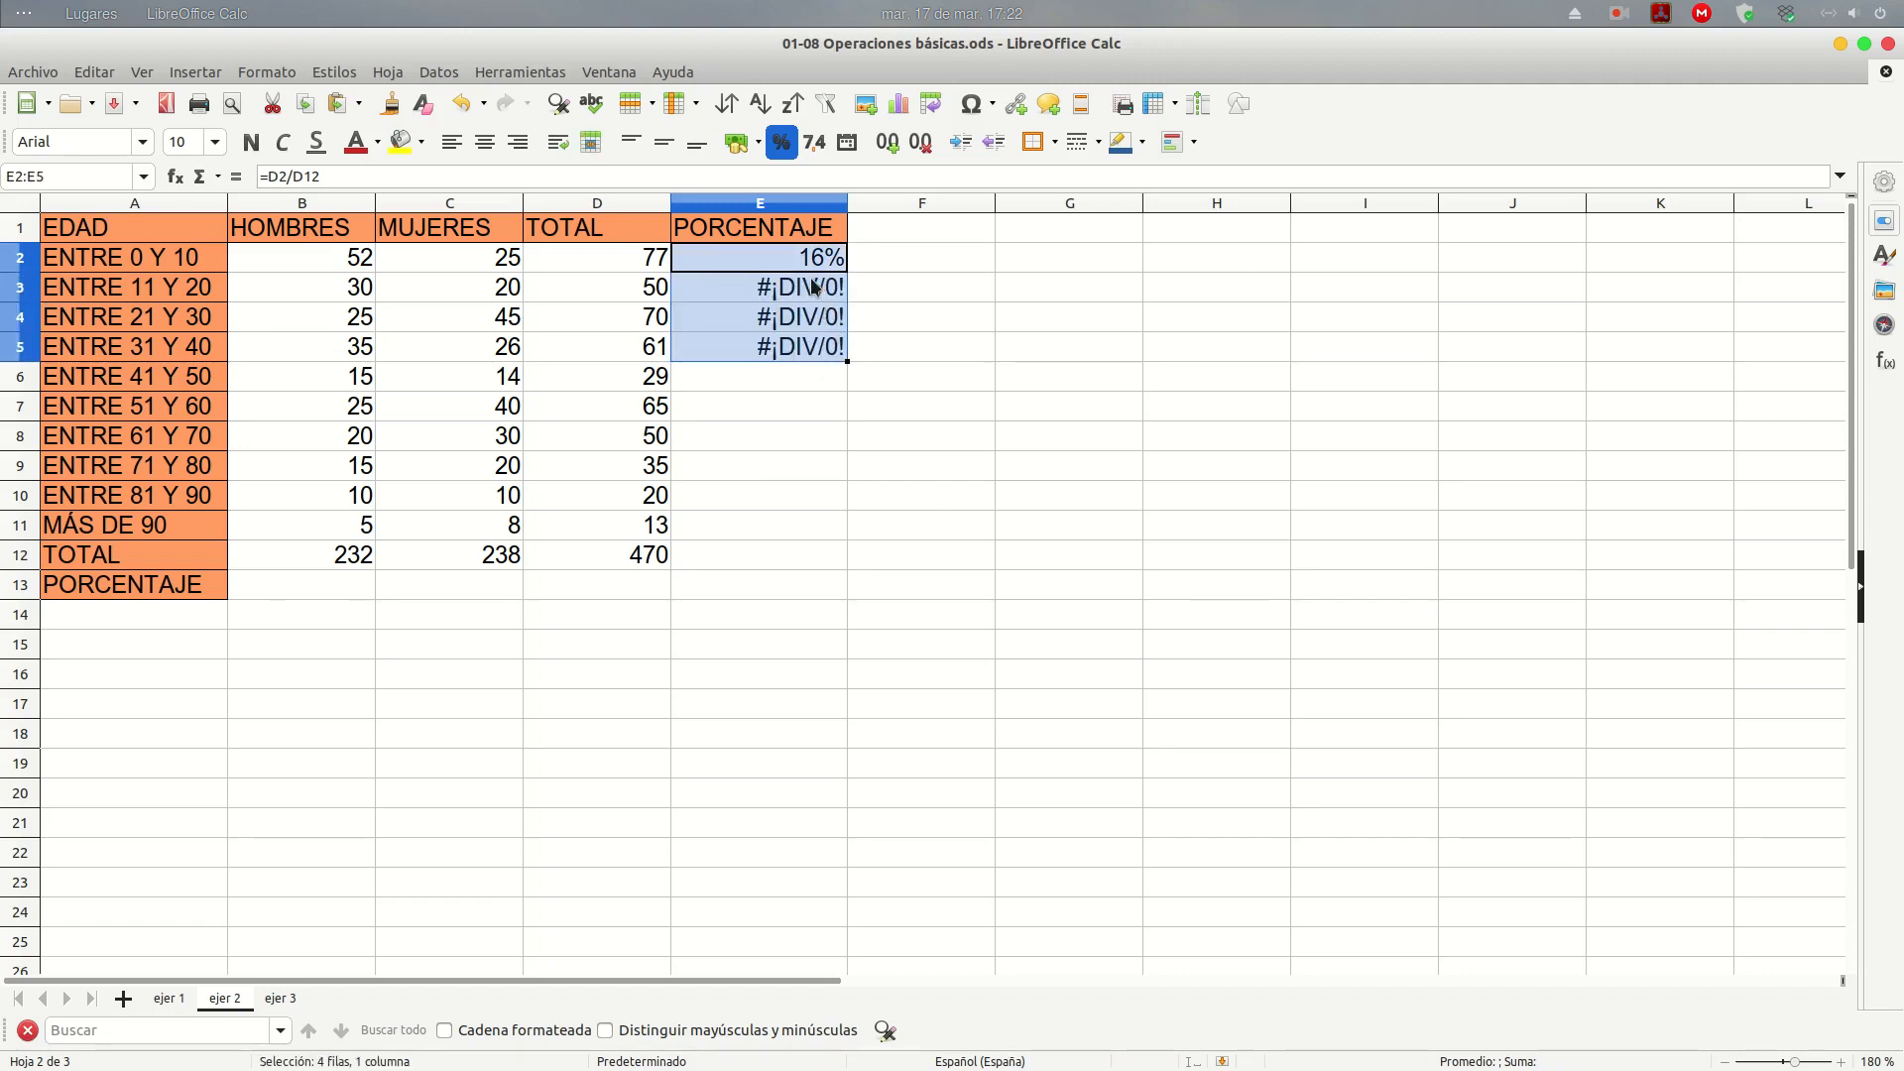
pyautogui.click(773, 259)
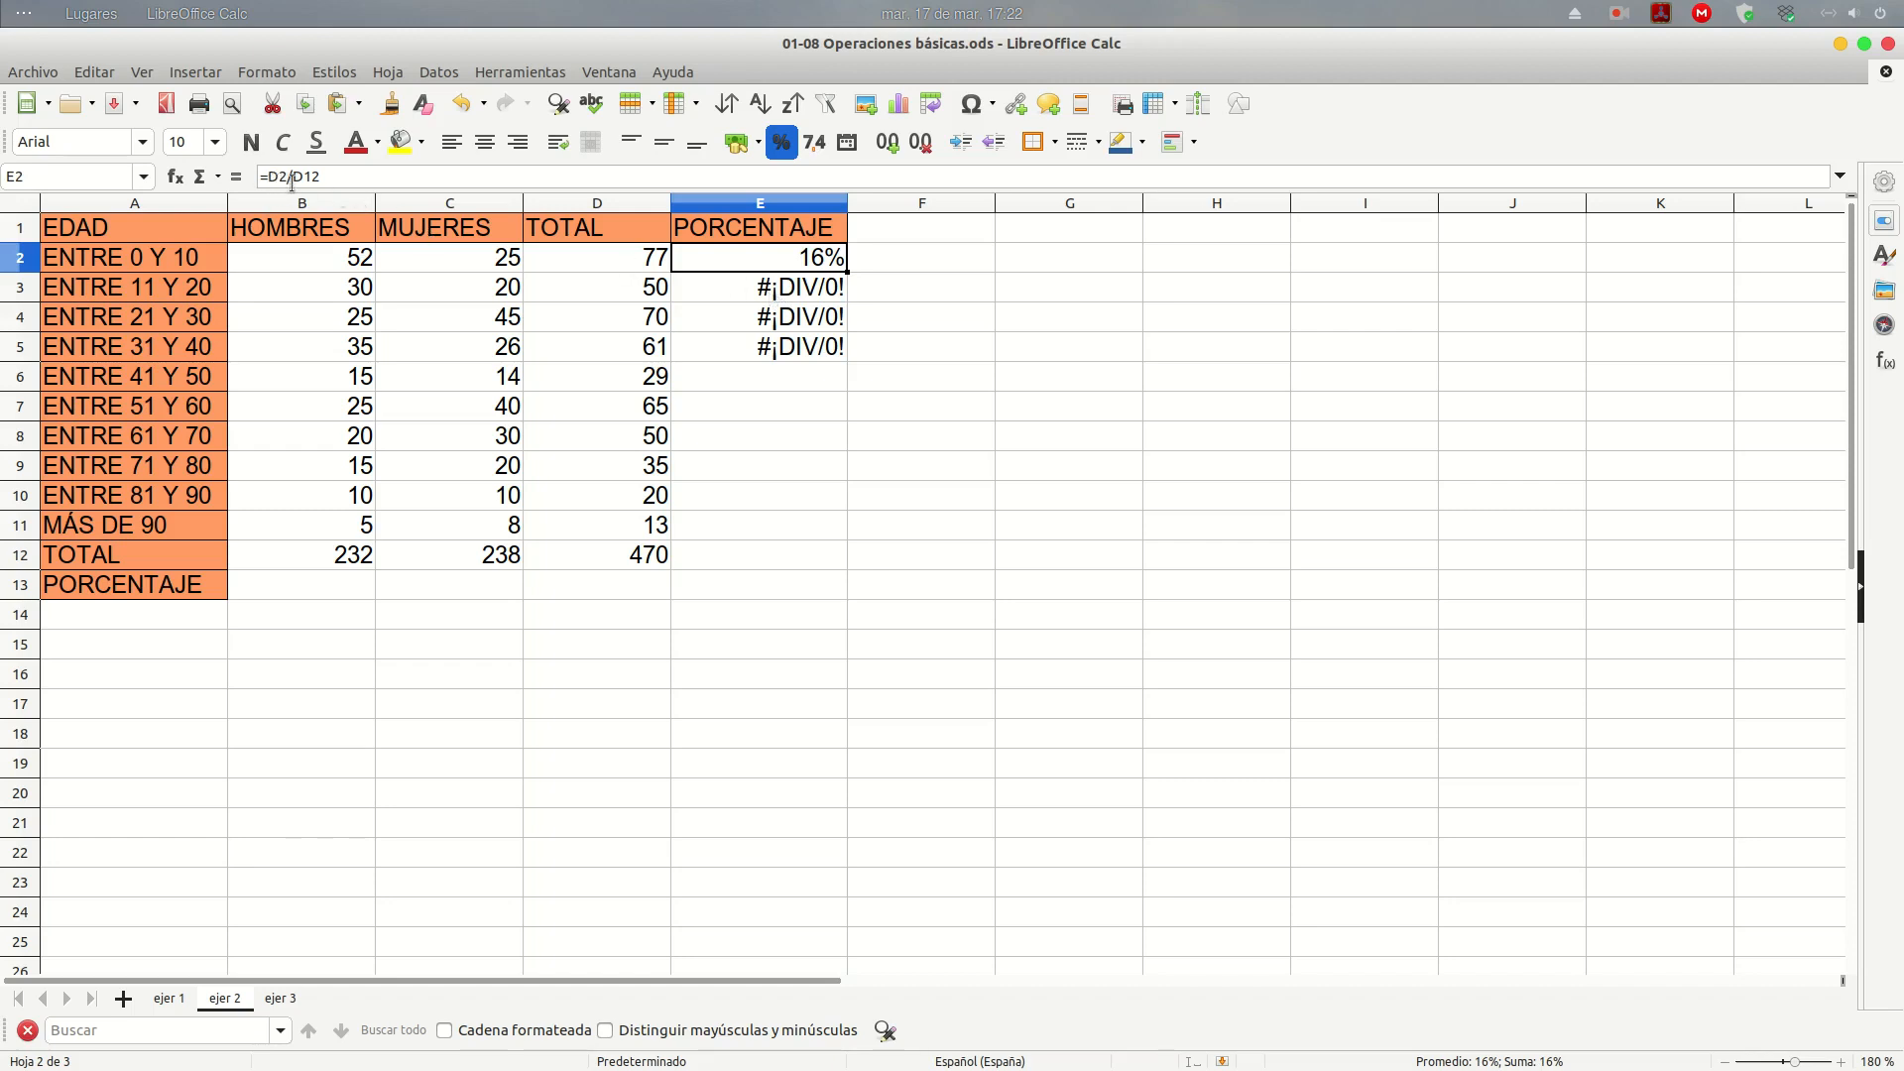
pyautogui.click(801, 287)
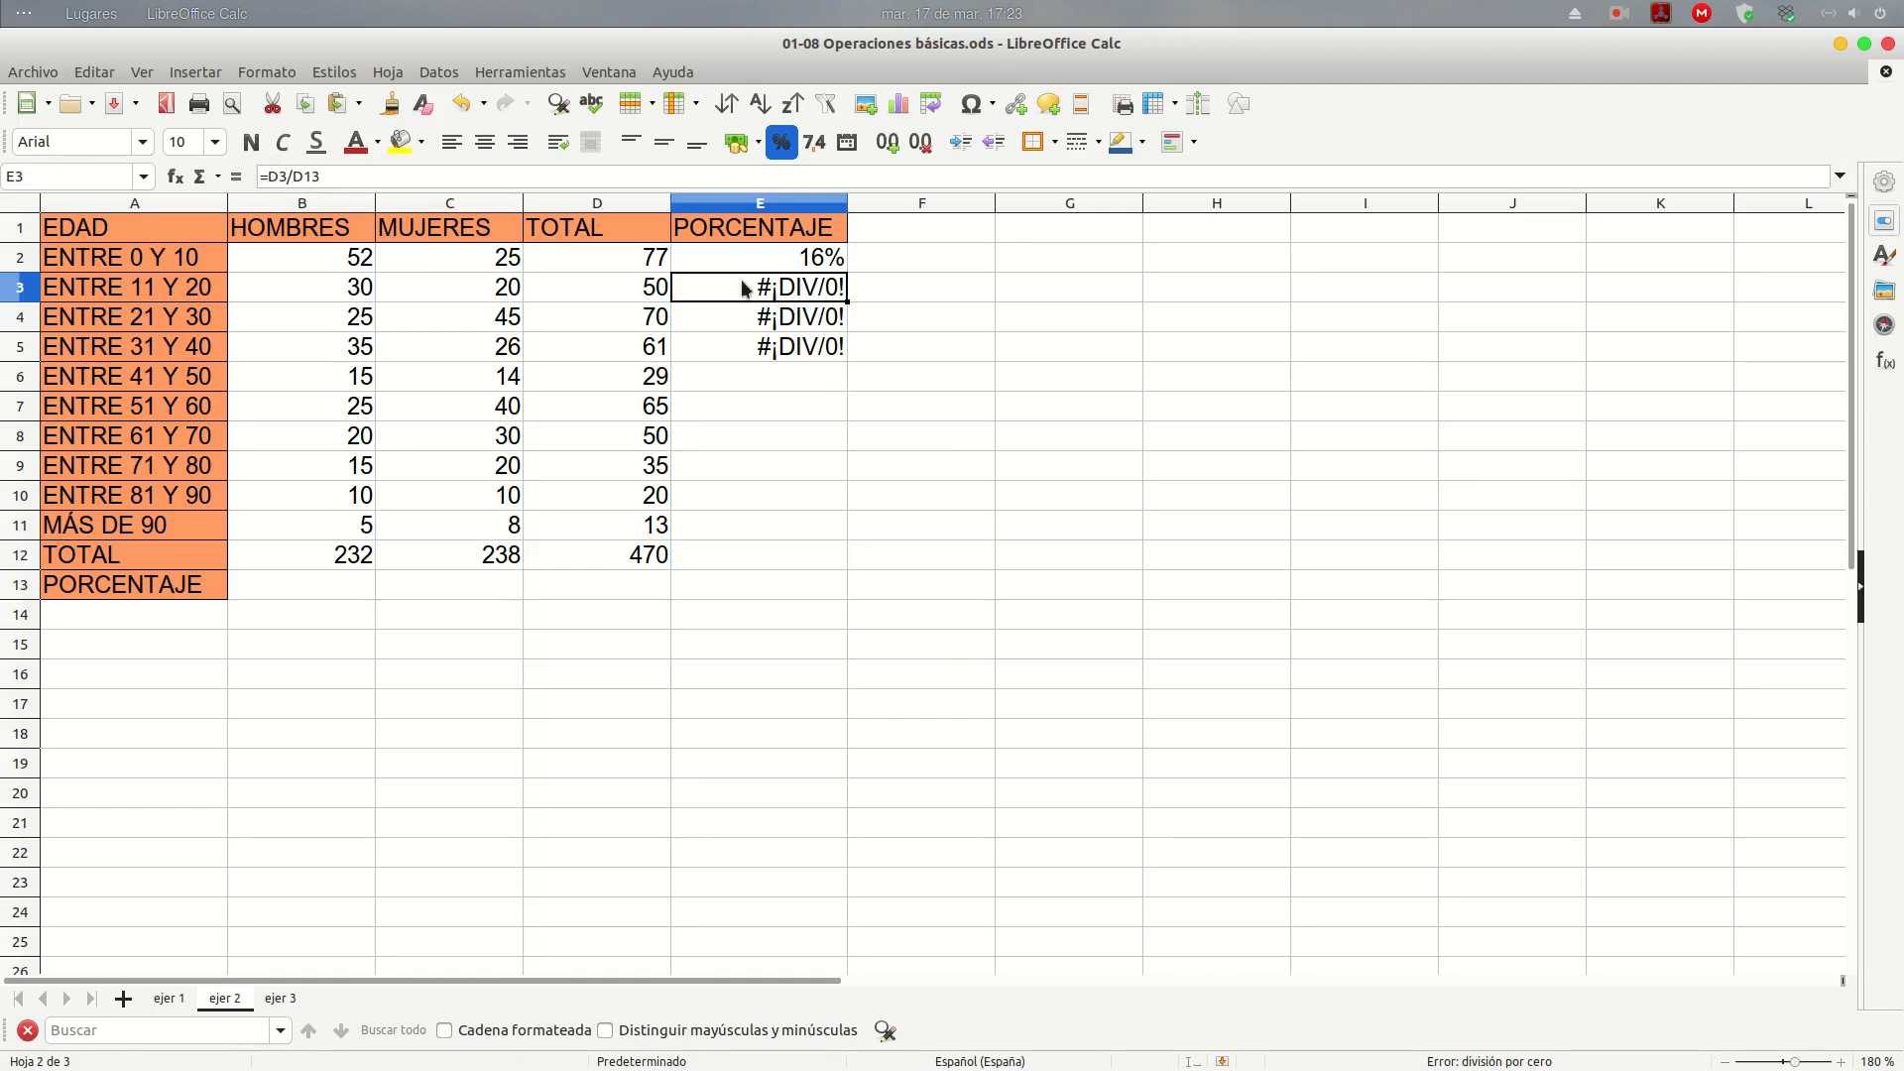
pyautogui.click(593, 290)
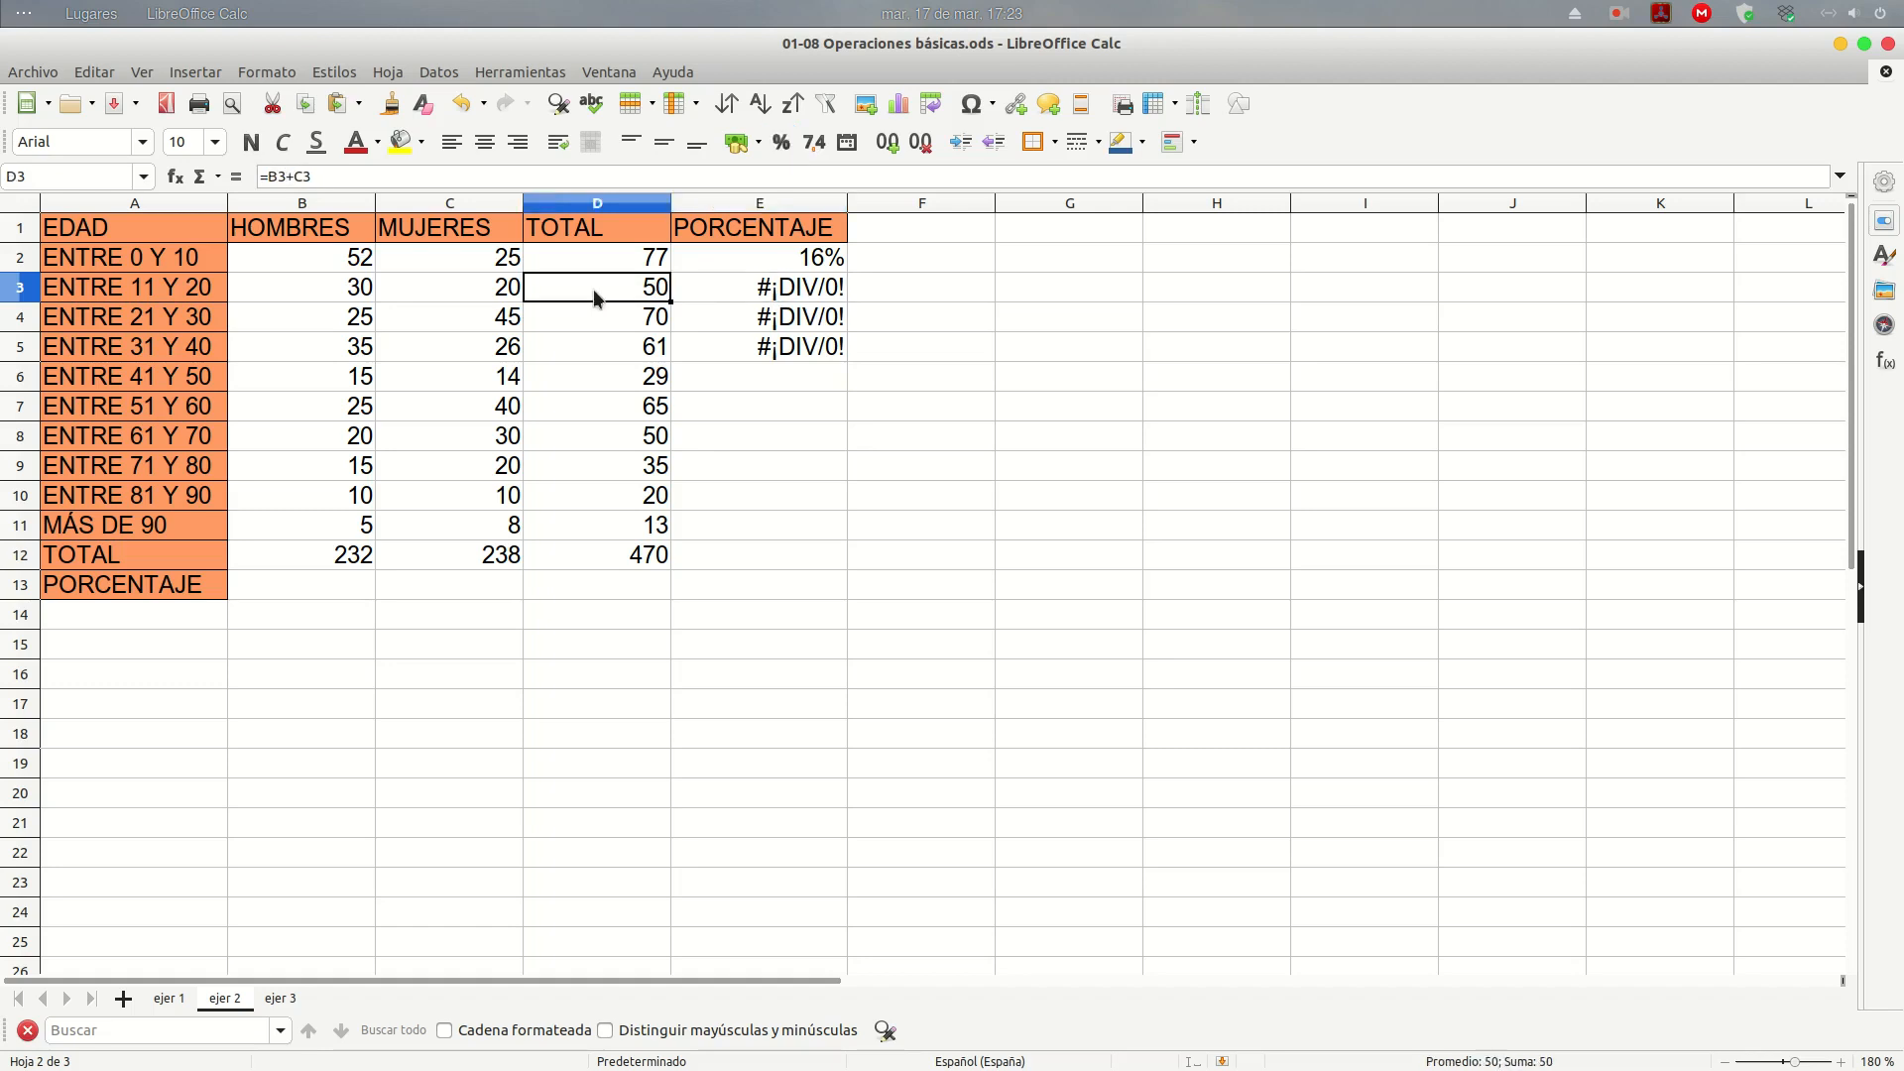
pyautogui.click(607, 587)
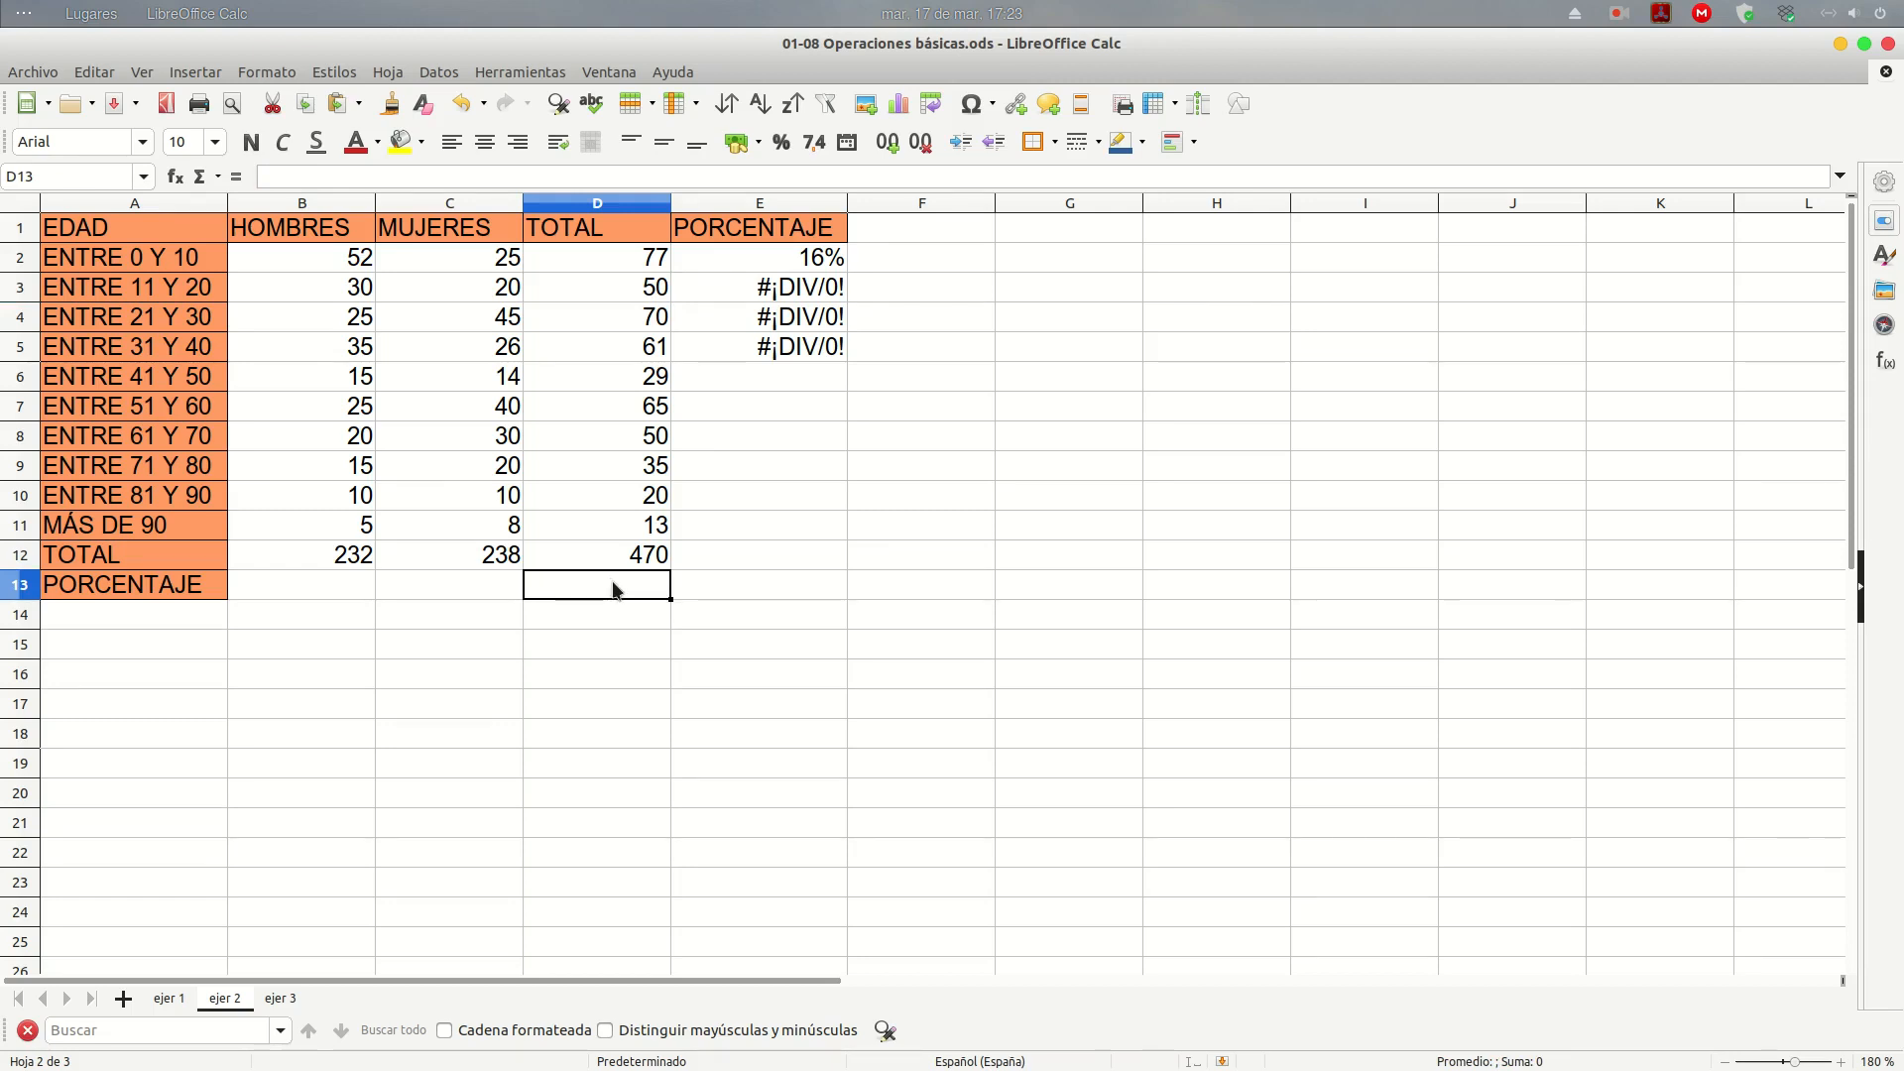
# Fix the row of the total reference in E2 by changing the formula to =D2/D$12
pyautogui.click(831, 260)
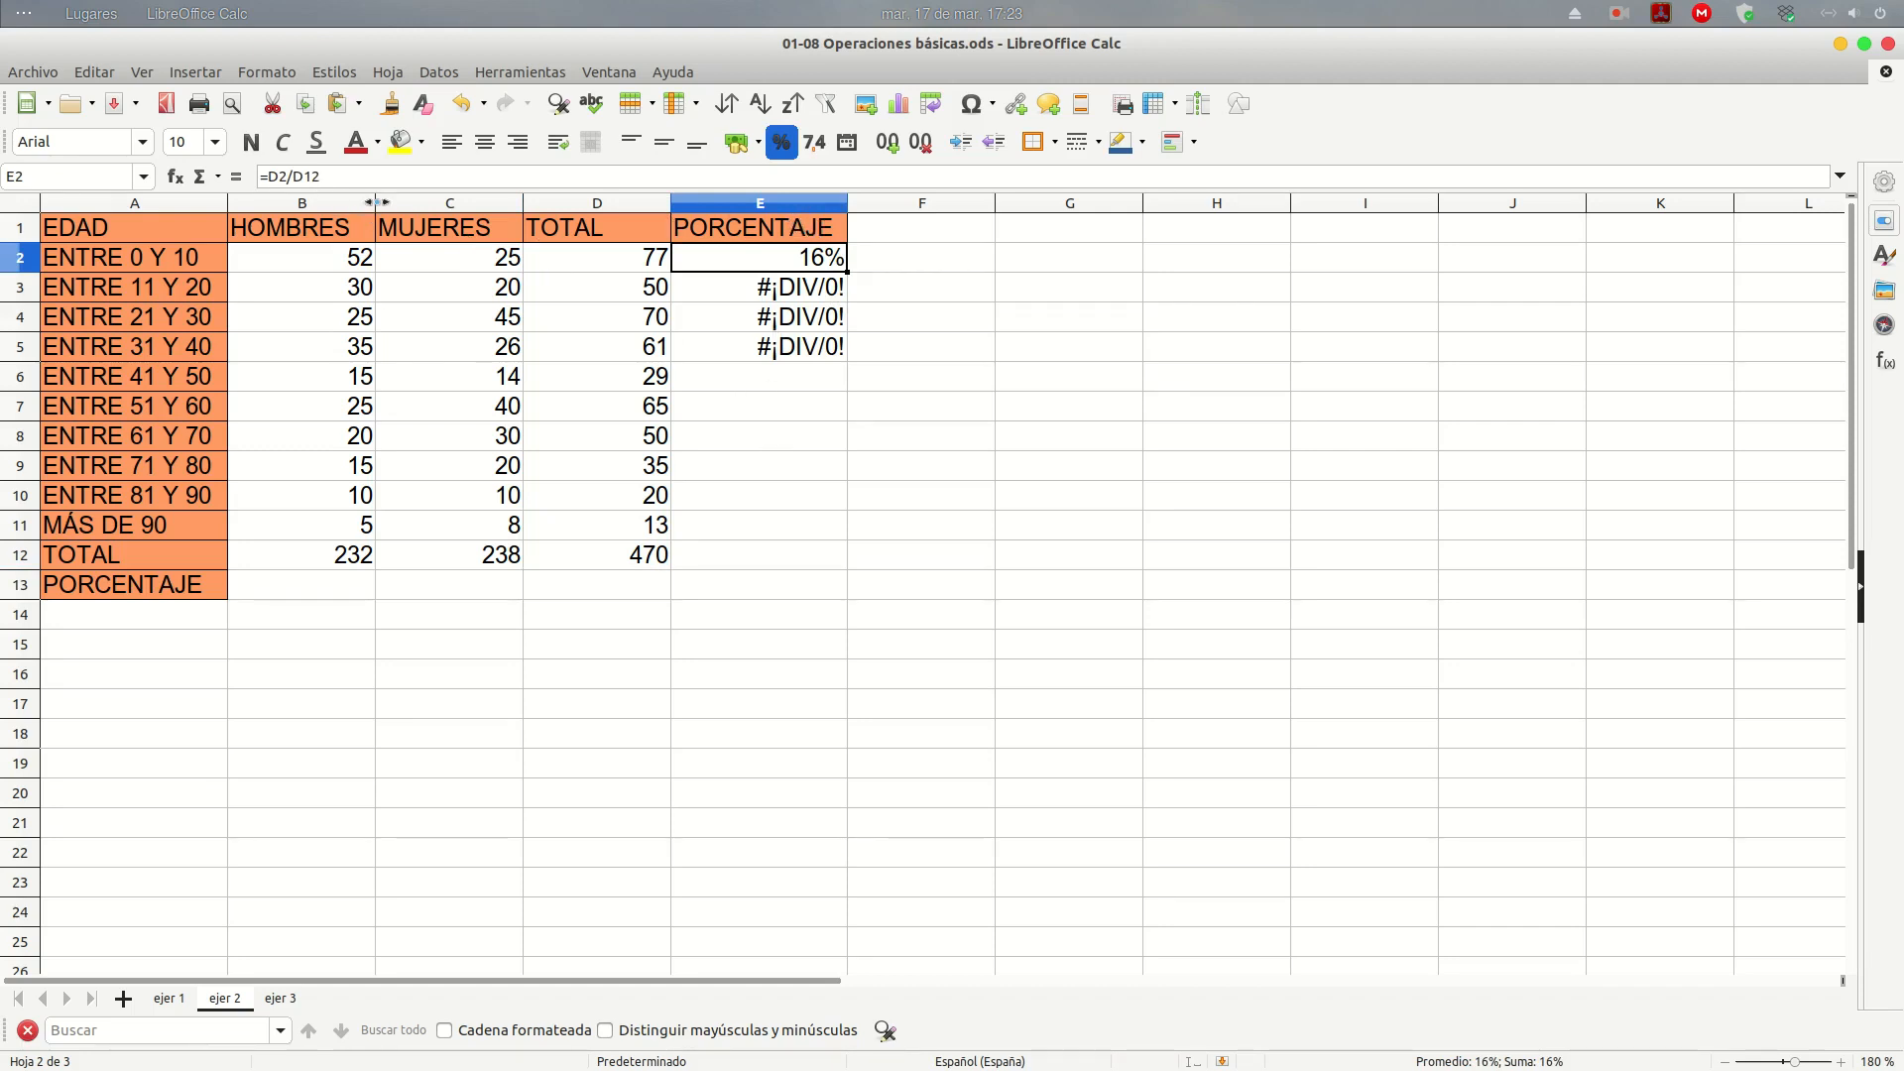
pyautogui.click(293, 177)
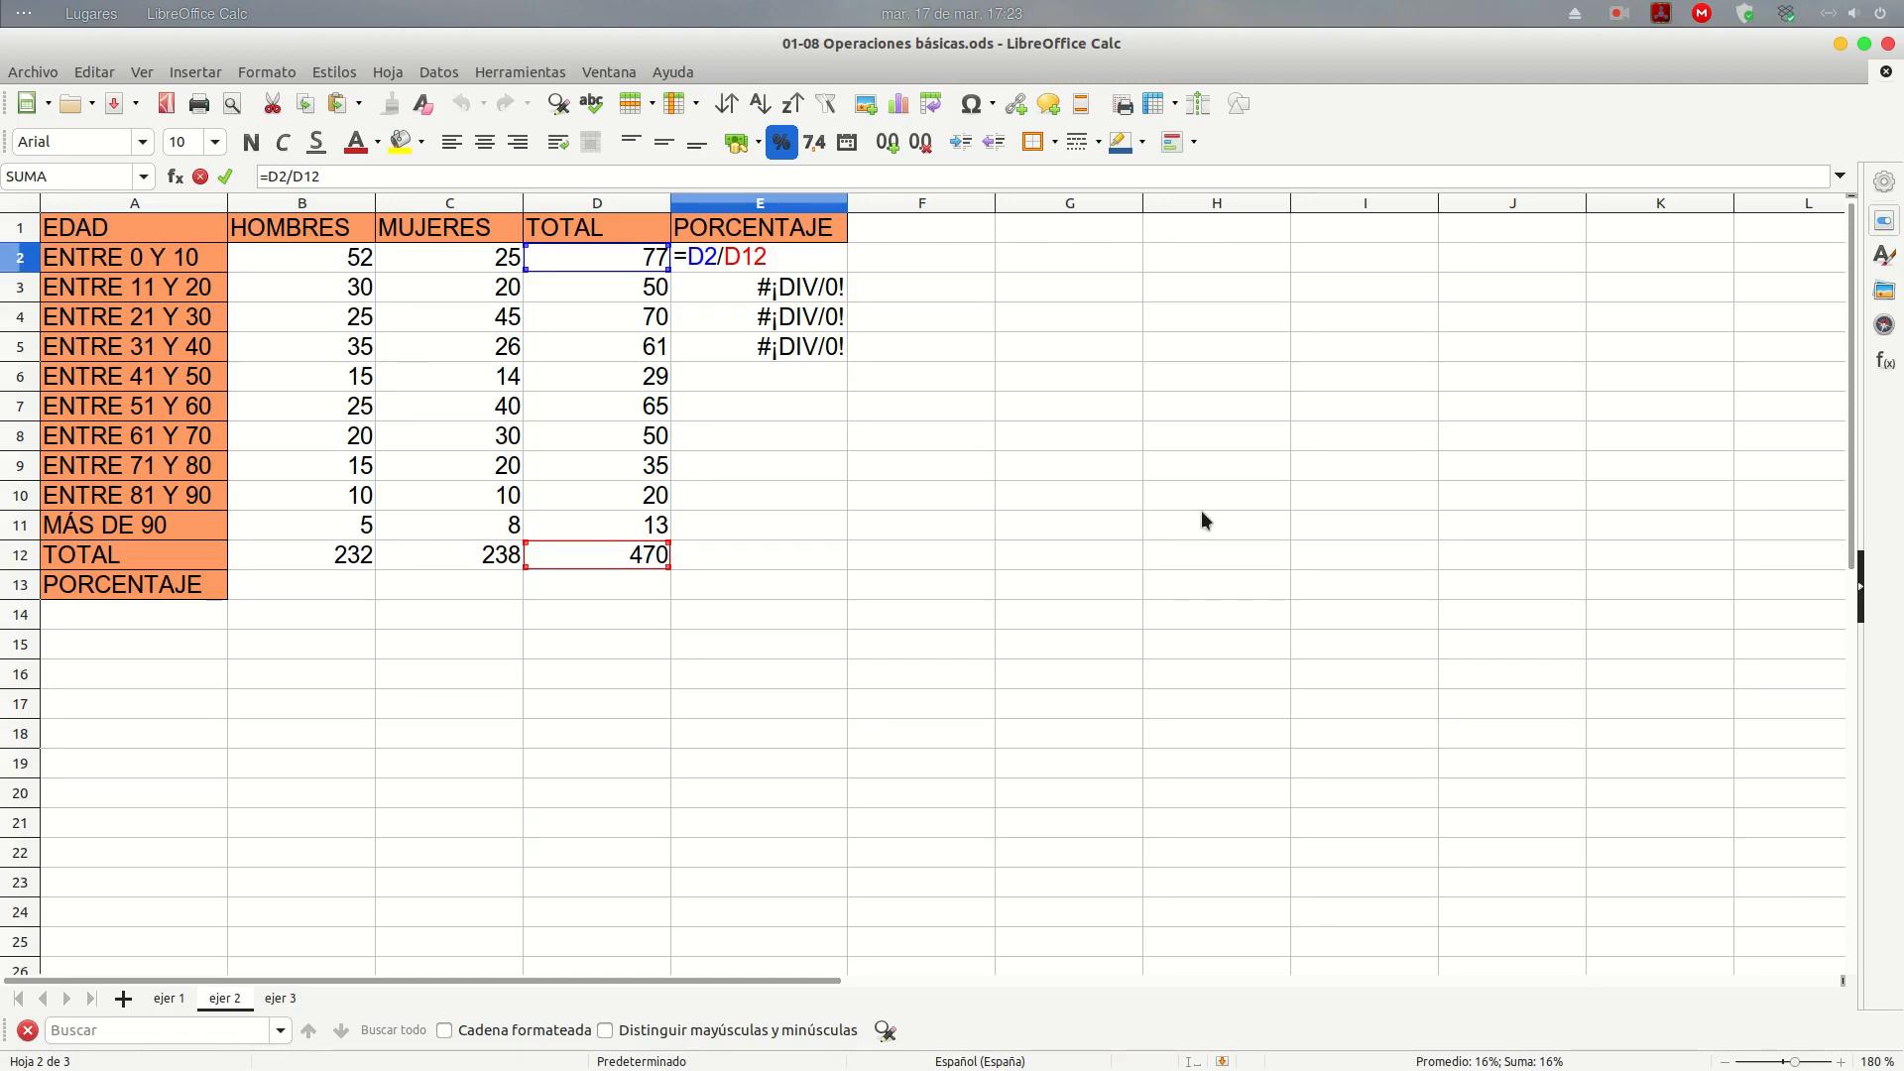
pyautogui.write('$')
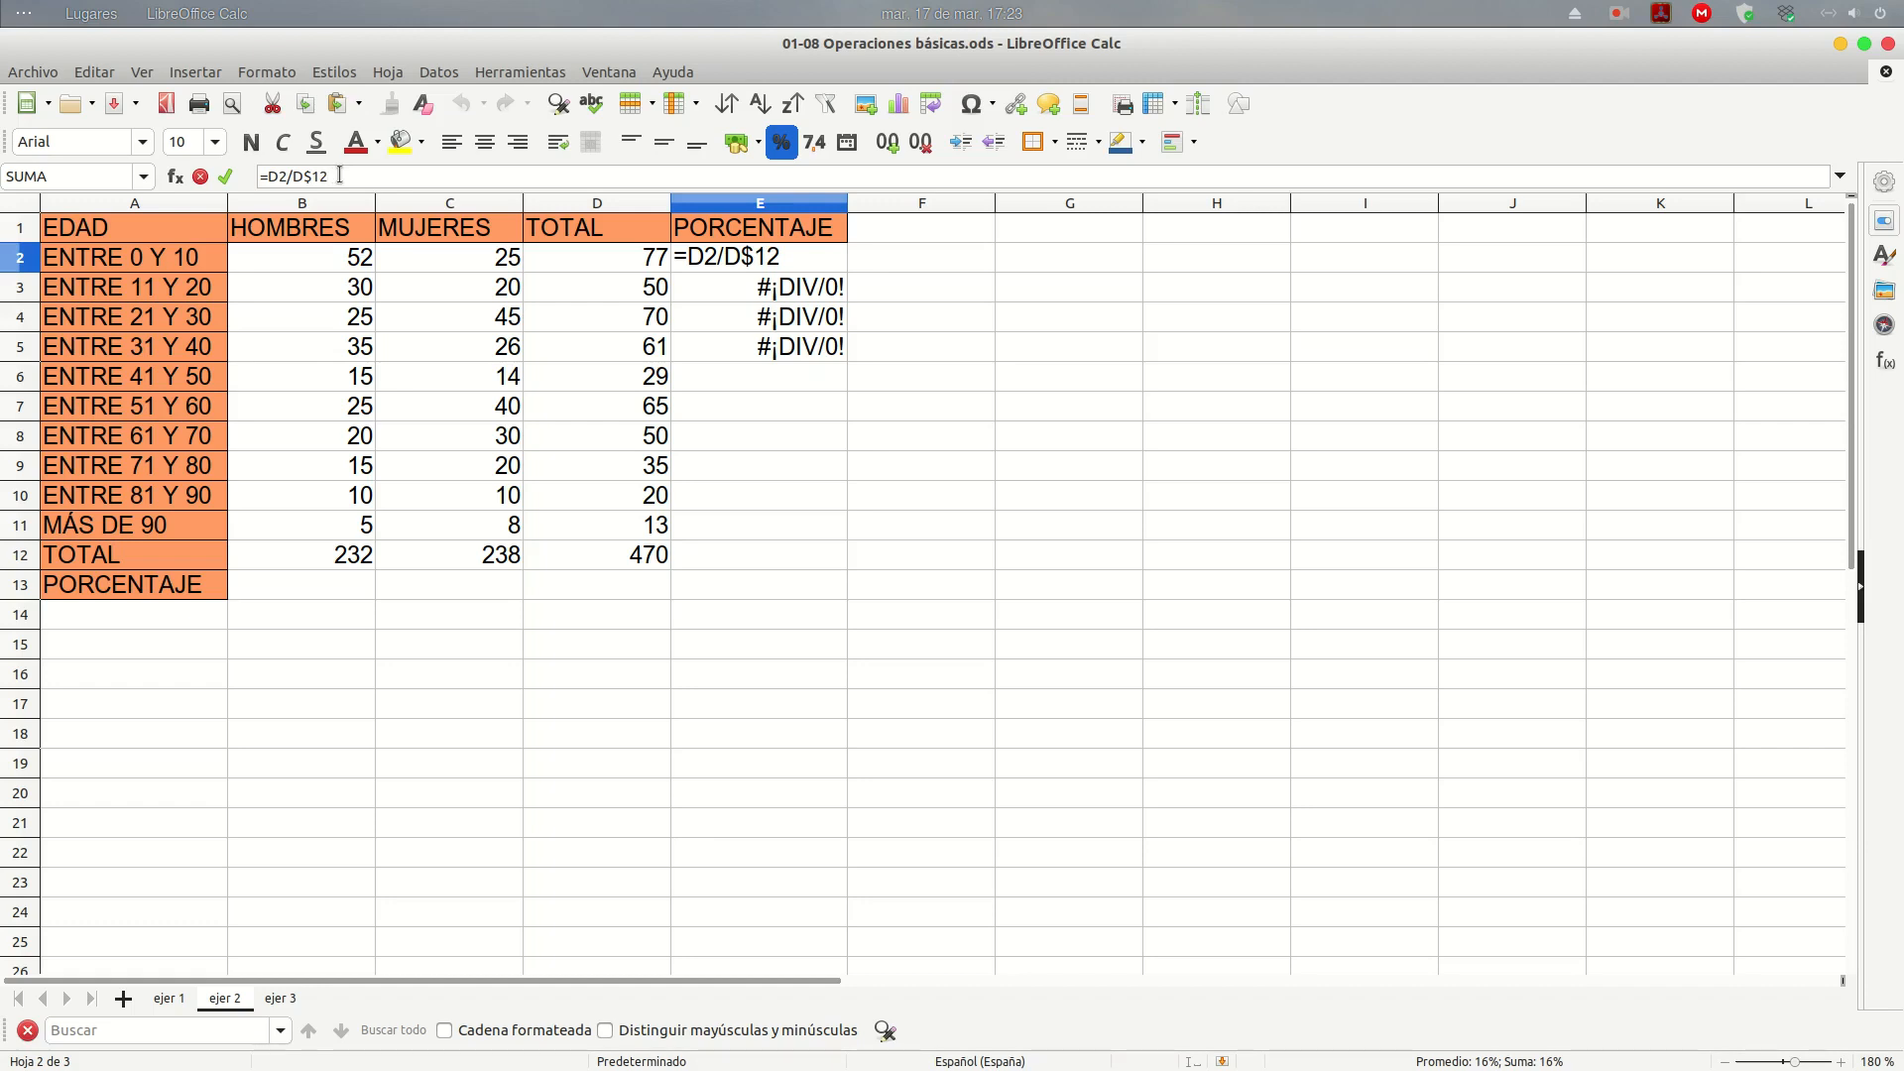
pyautogui.press('Return')
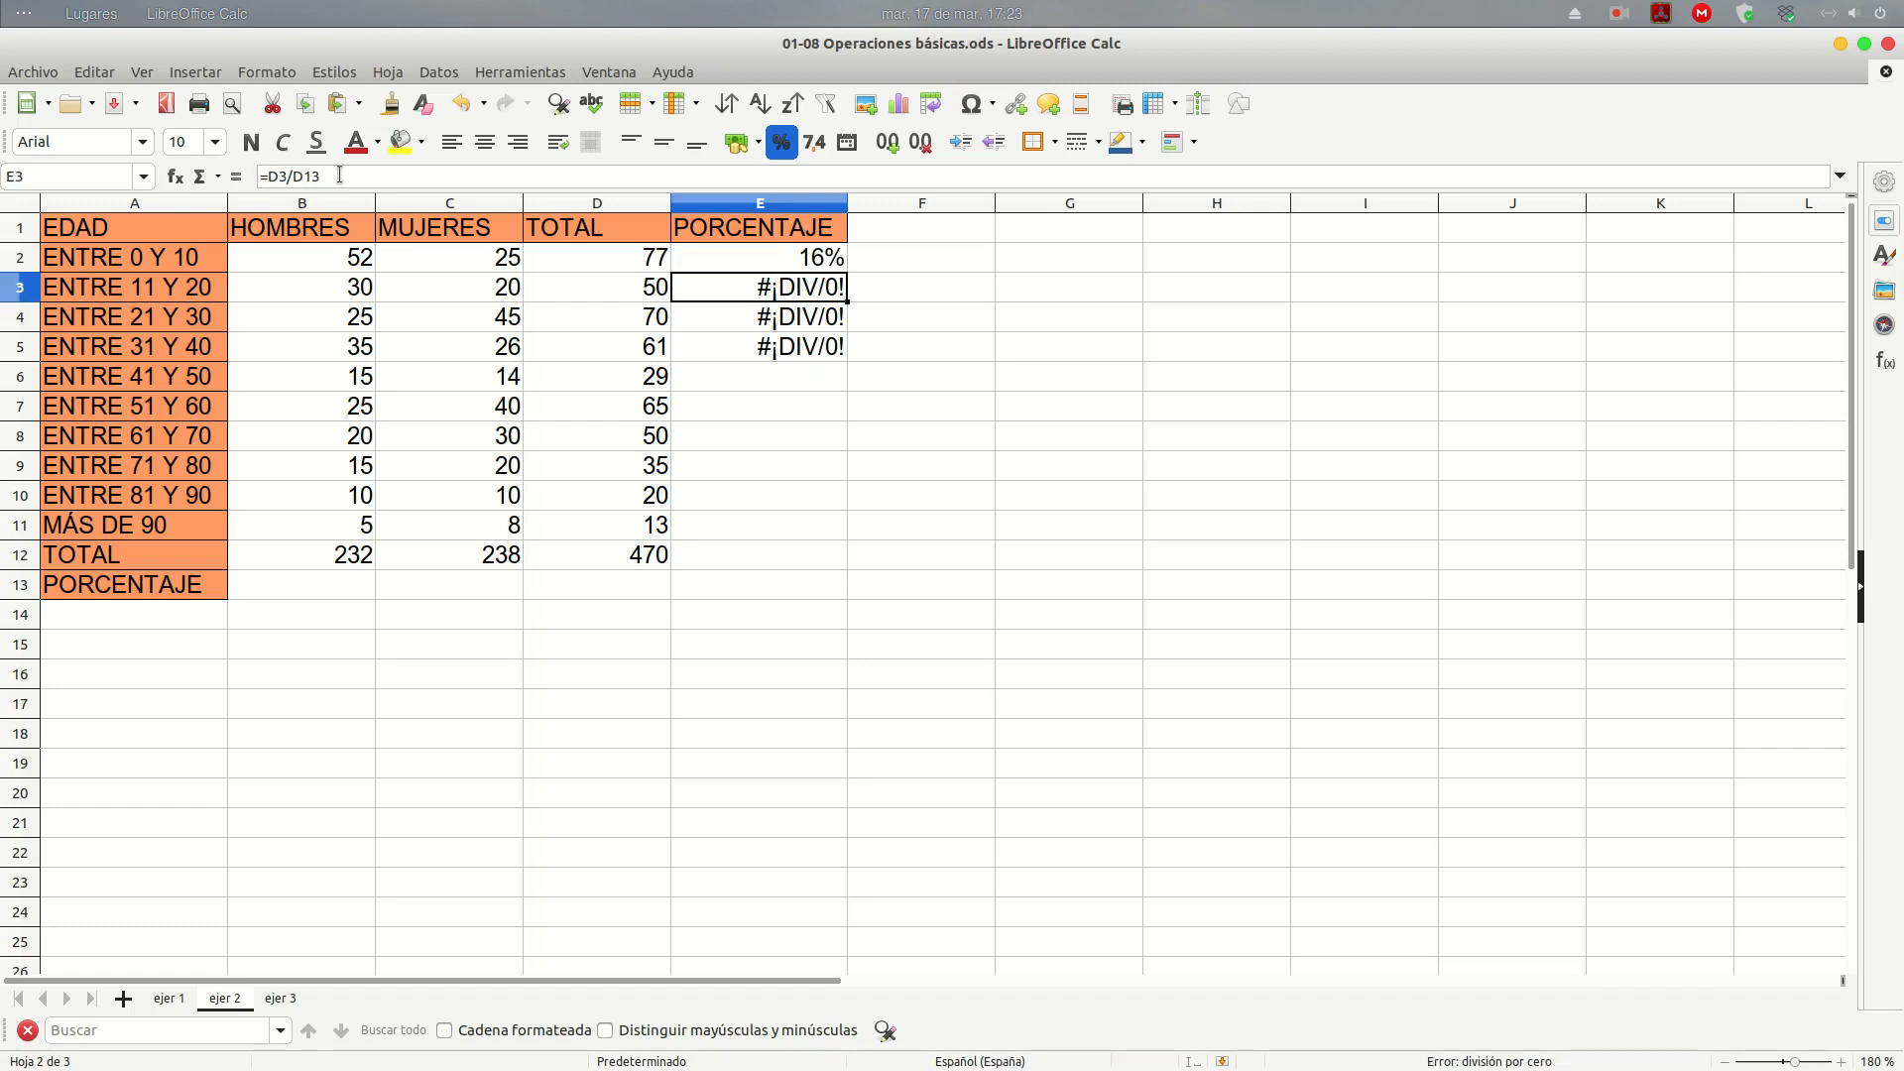
# Copy the percentage formula from E2 down to E12 and check the formula in E6
pyautogui.click(809, 259)
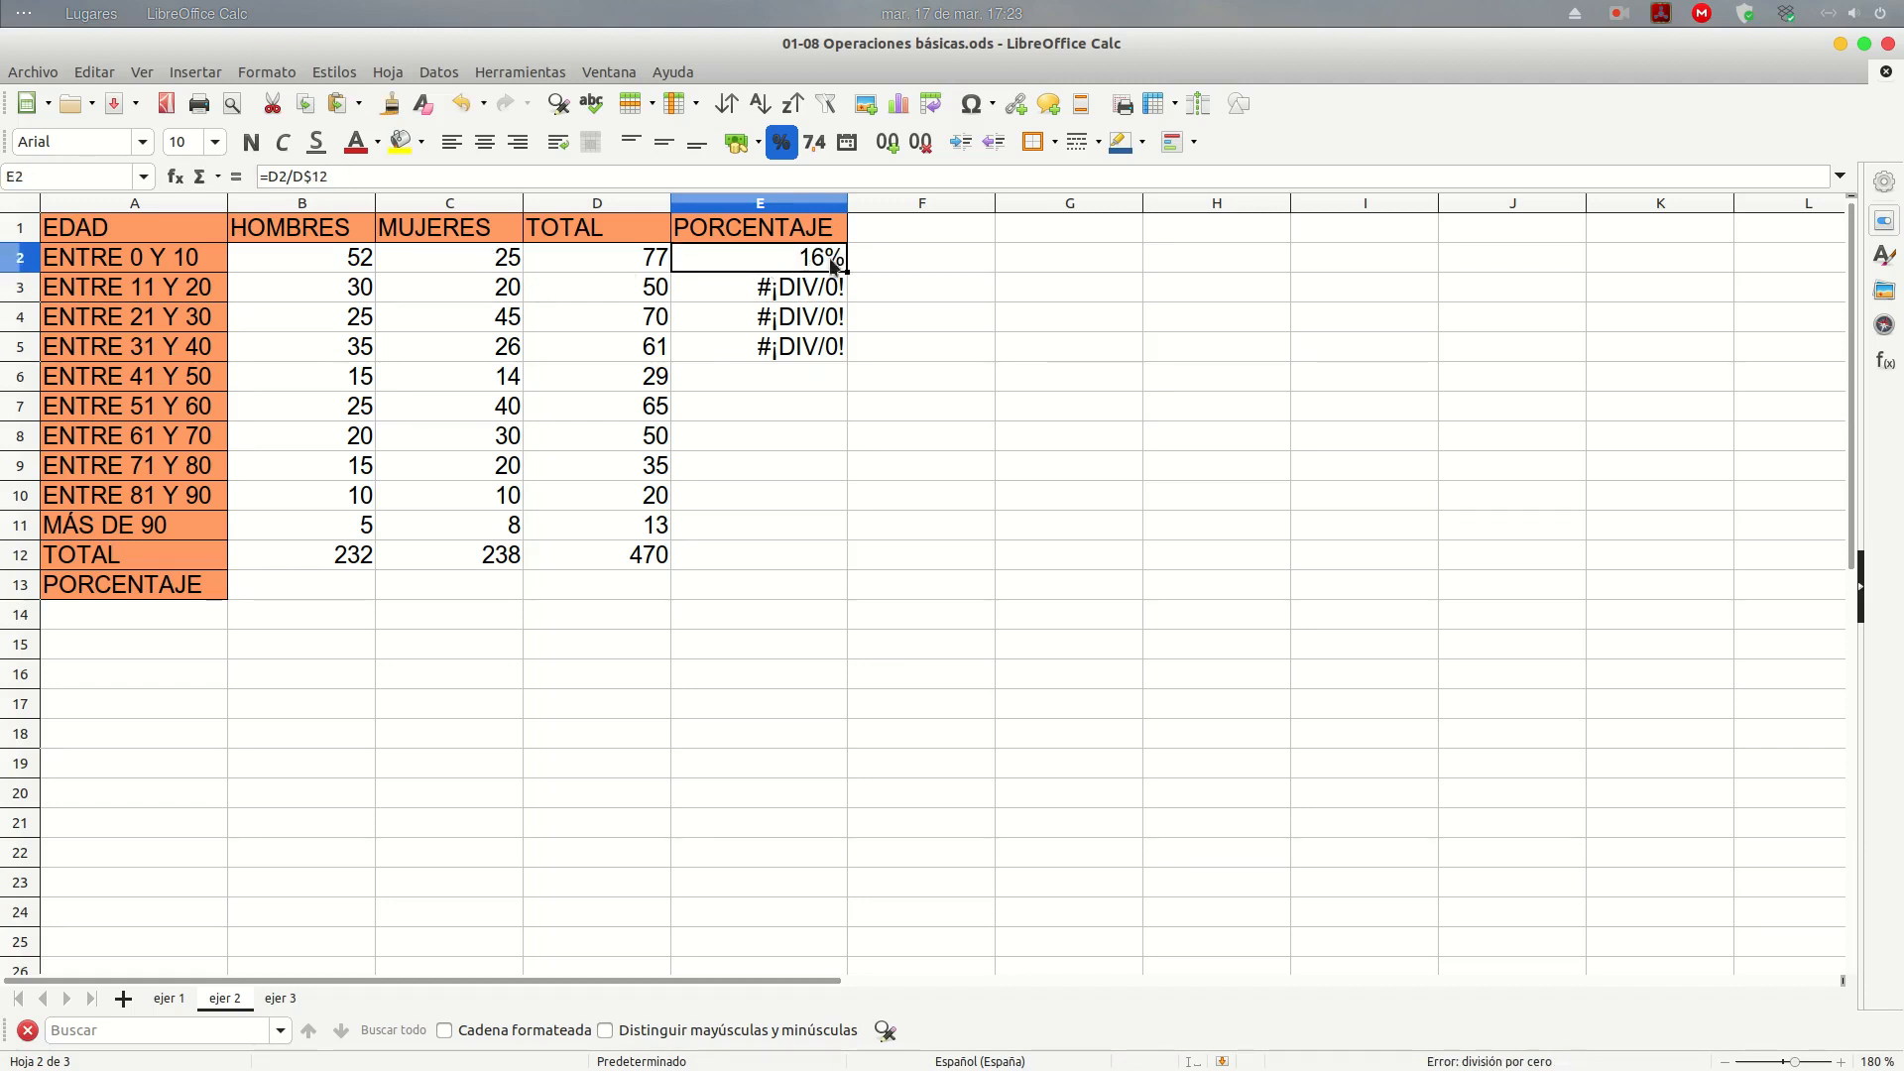
pyautogui.moveTo(848, 274); pyautogui.dragTo(803, 564)
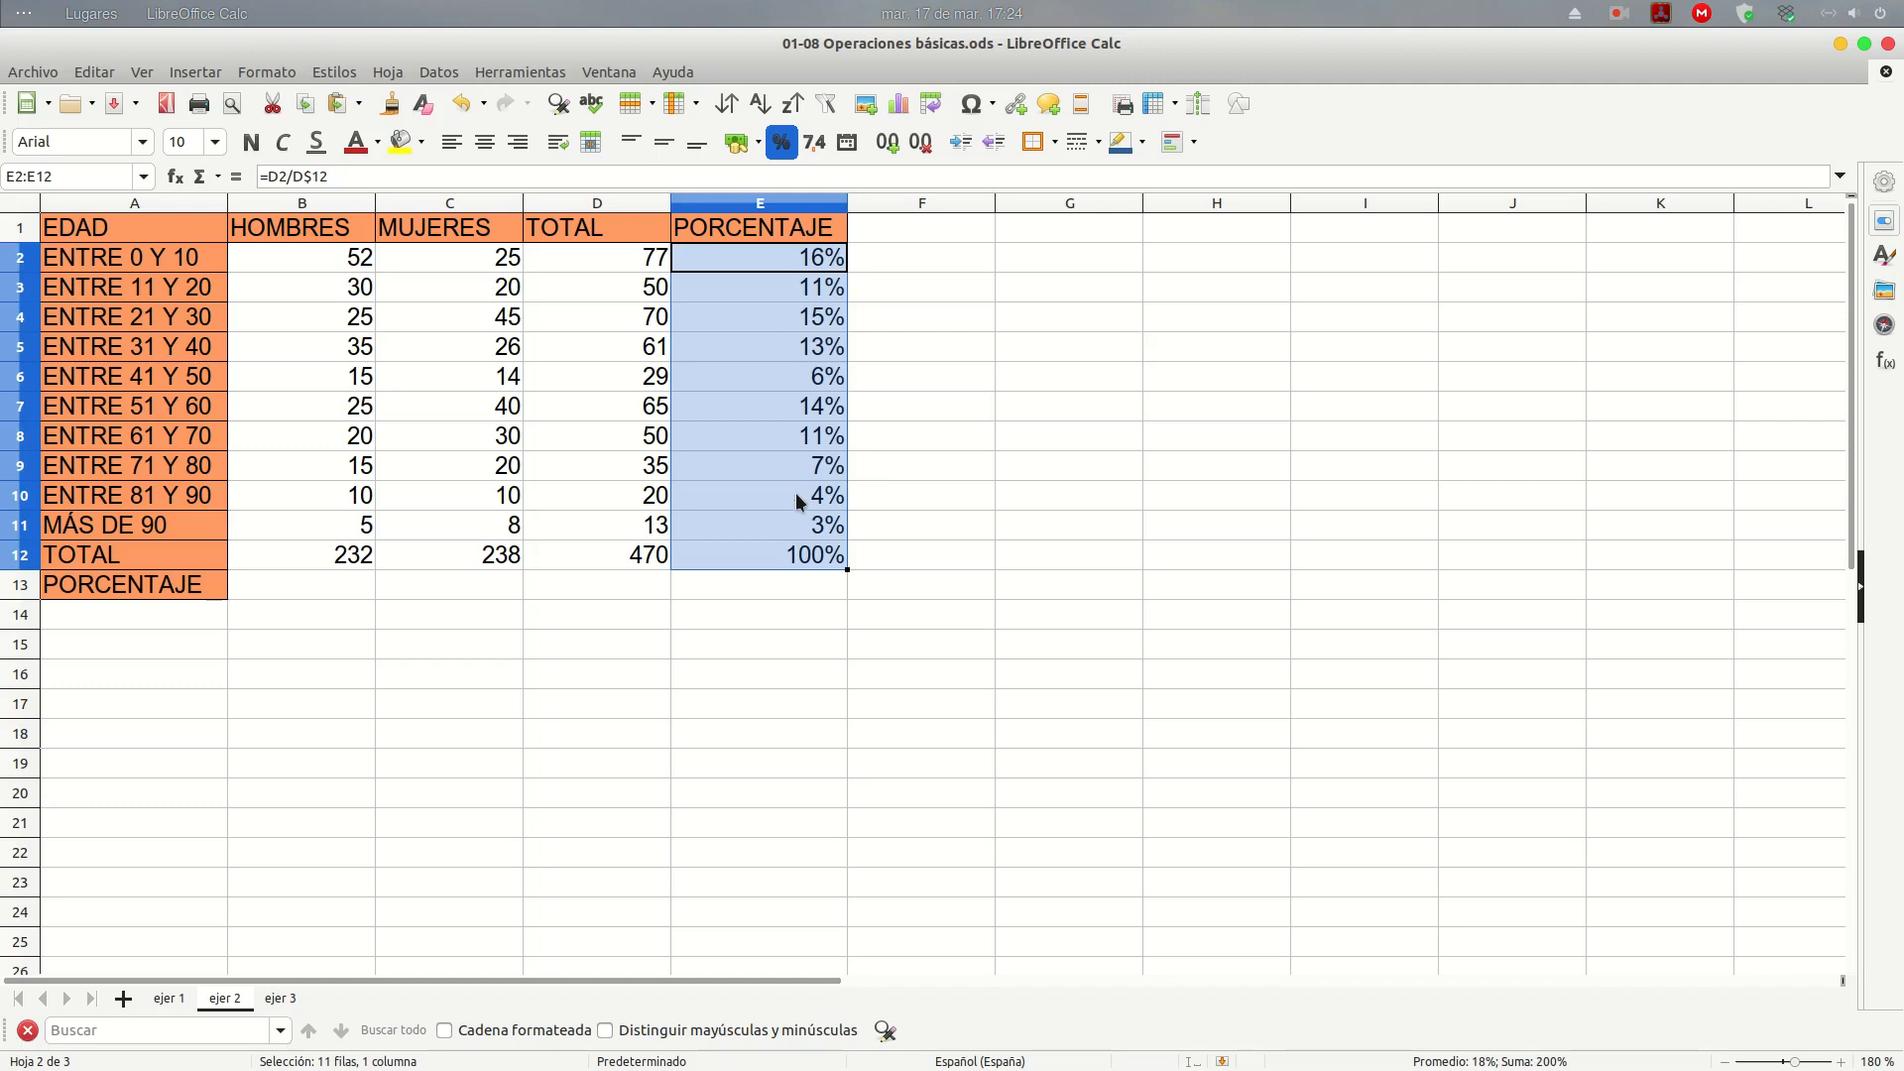
pyautogui.click(816, 377)
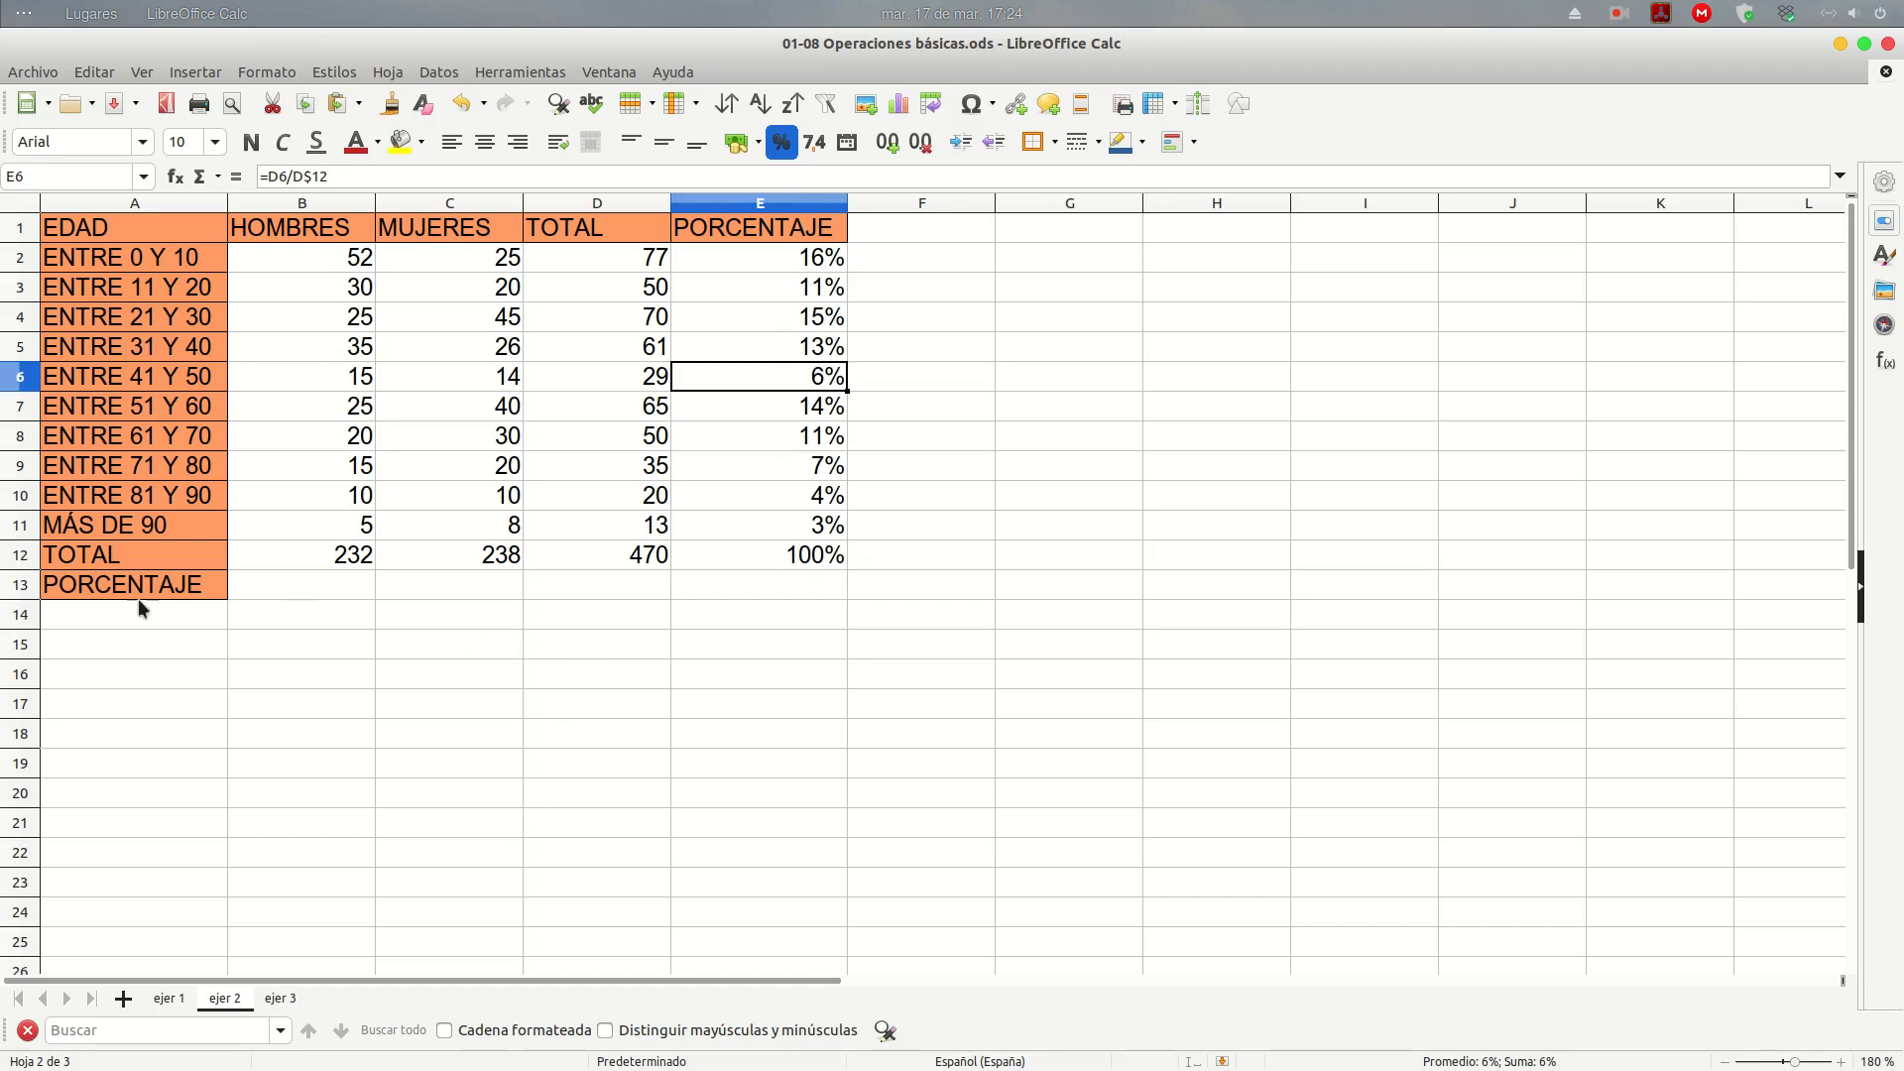
# Calculate the men's share of the overall total in B13 with the formula =B12/D12
pyautogui.click(275, 588)
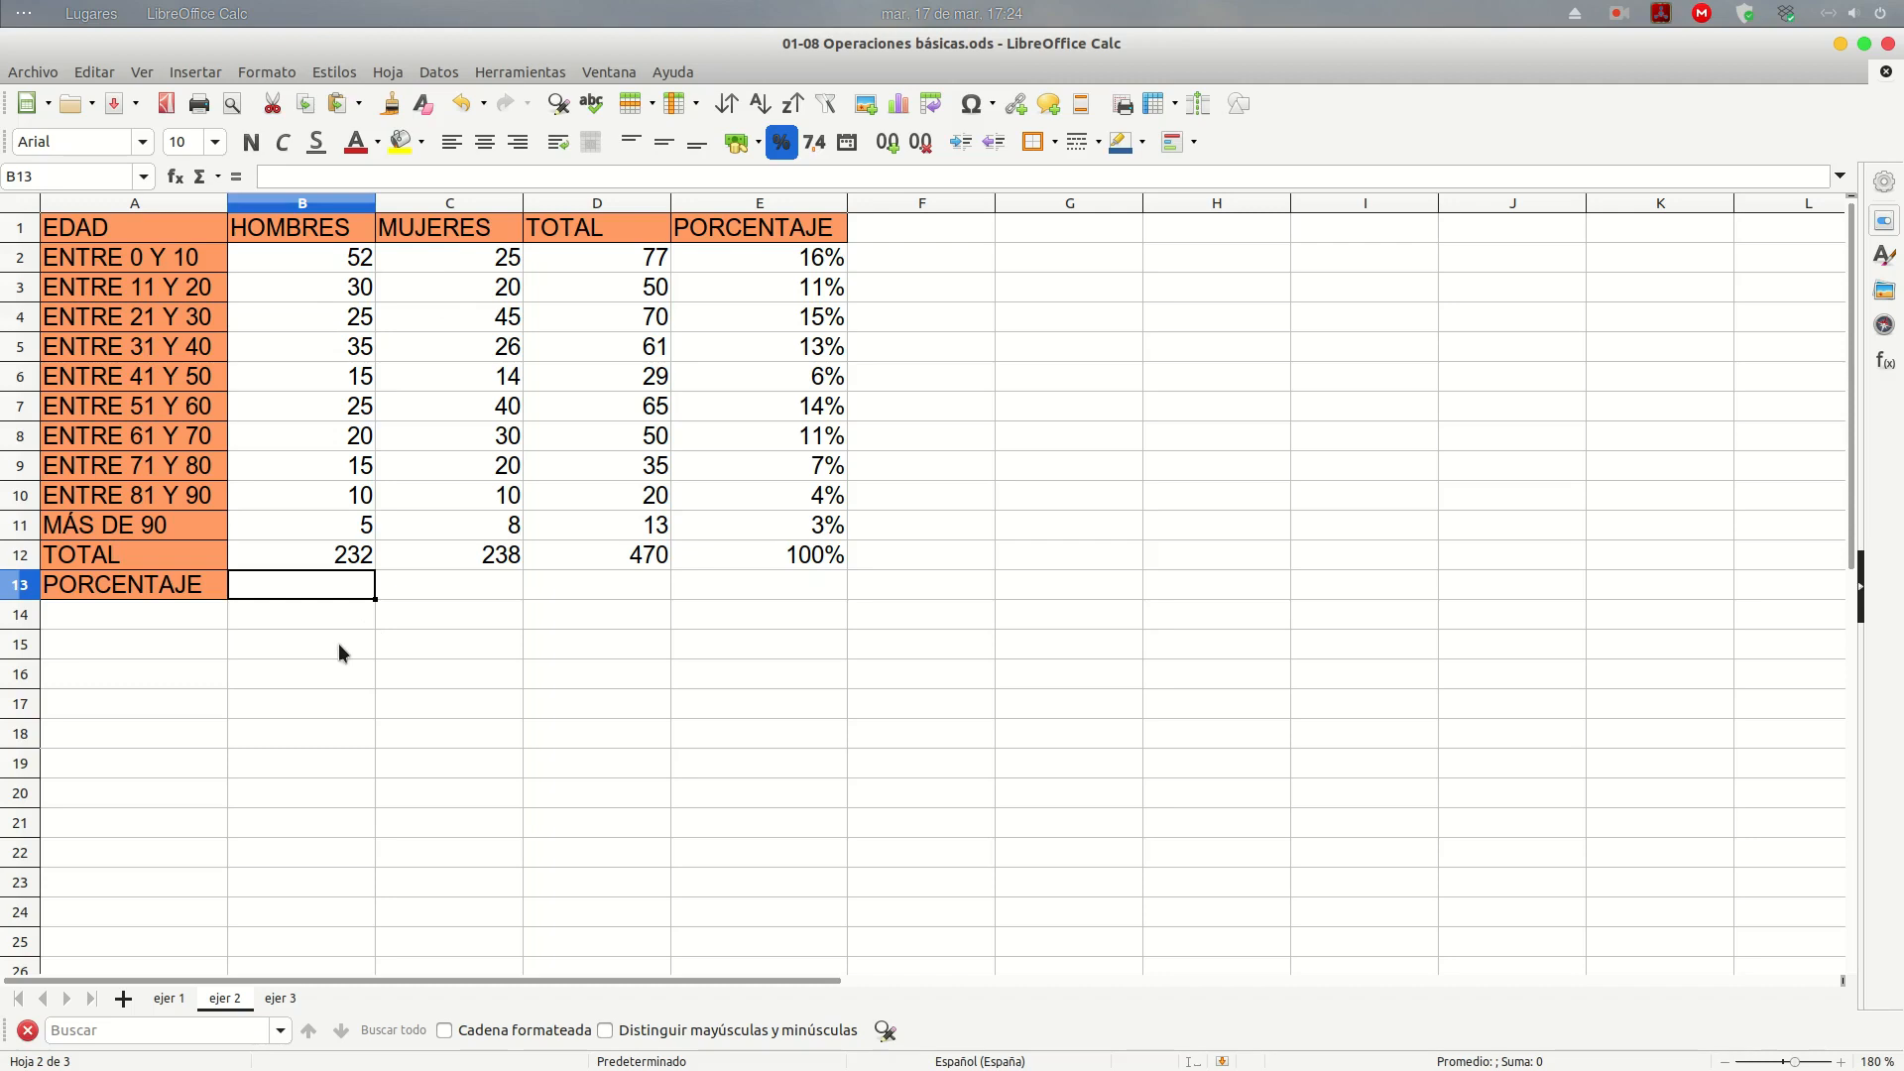
pyautogui.write('=')
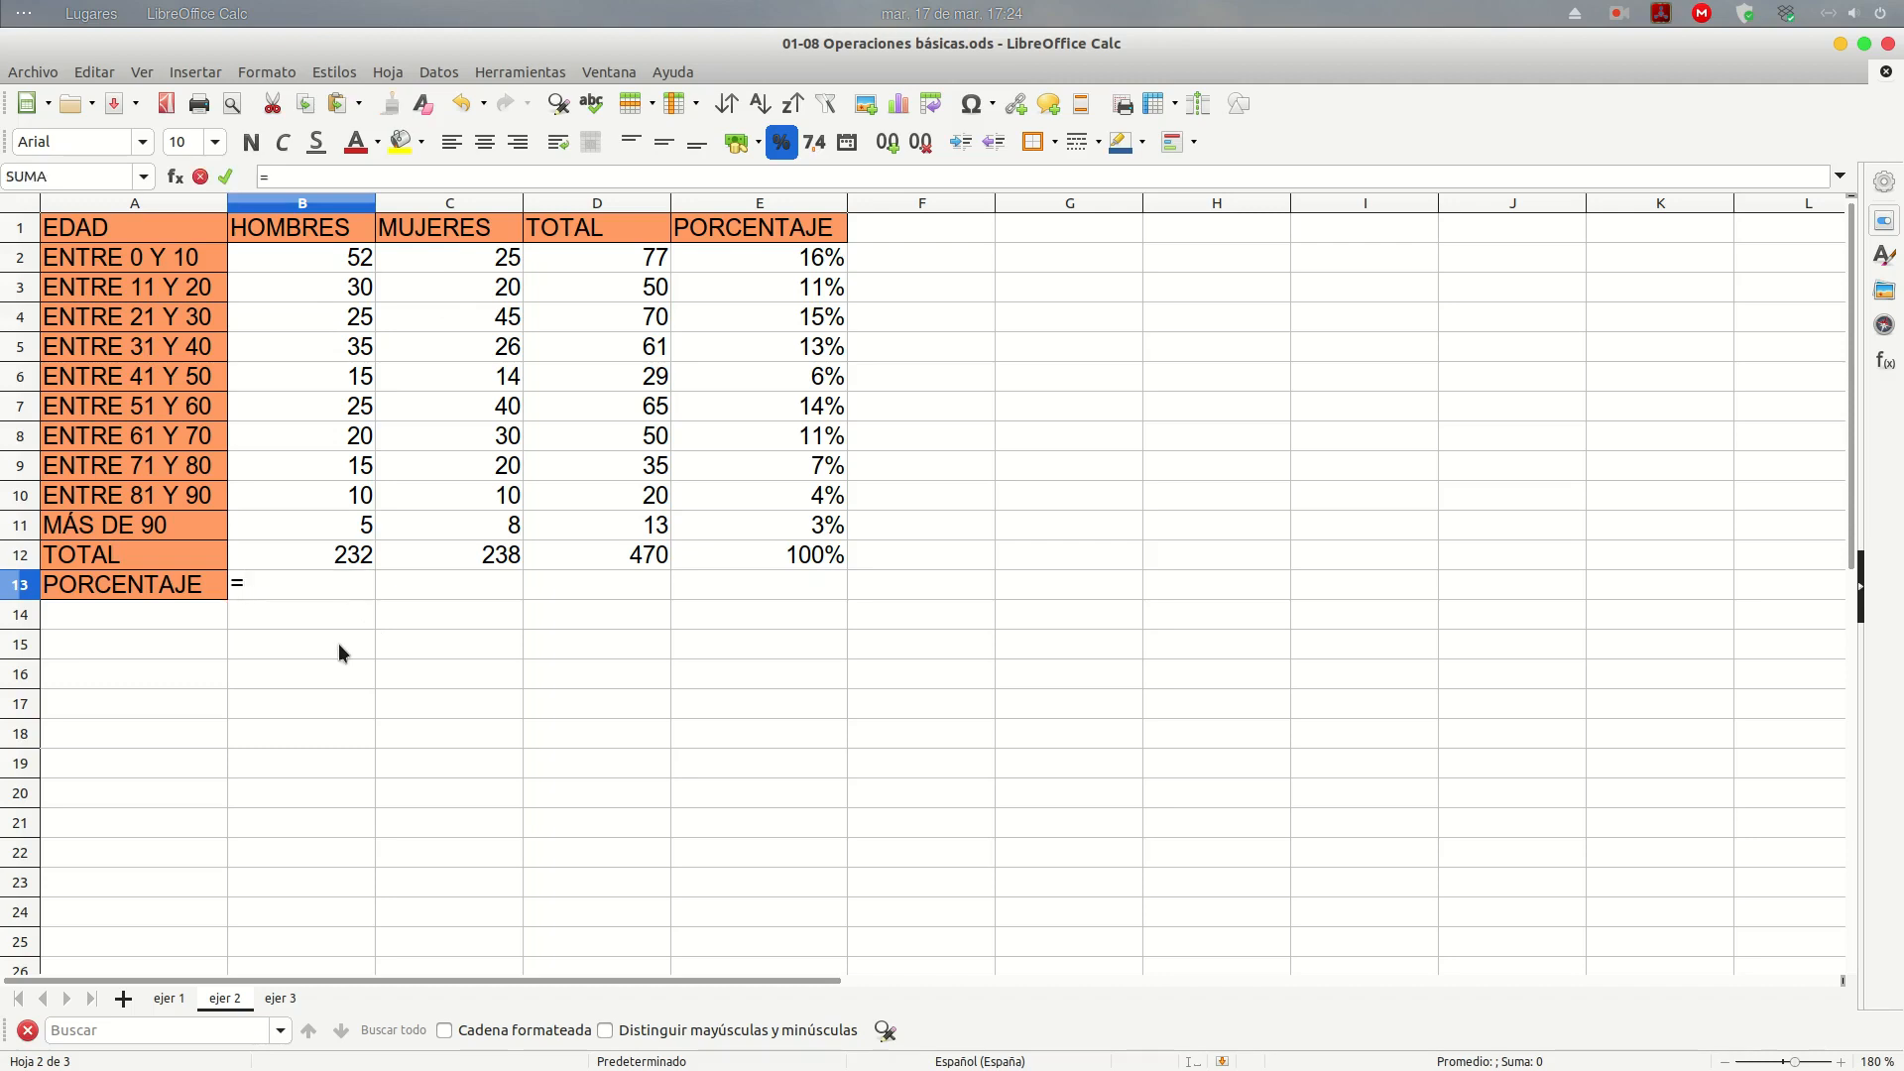
pyautogui.click(345, 553)
pyautogui.write('/')
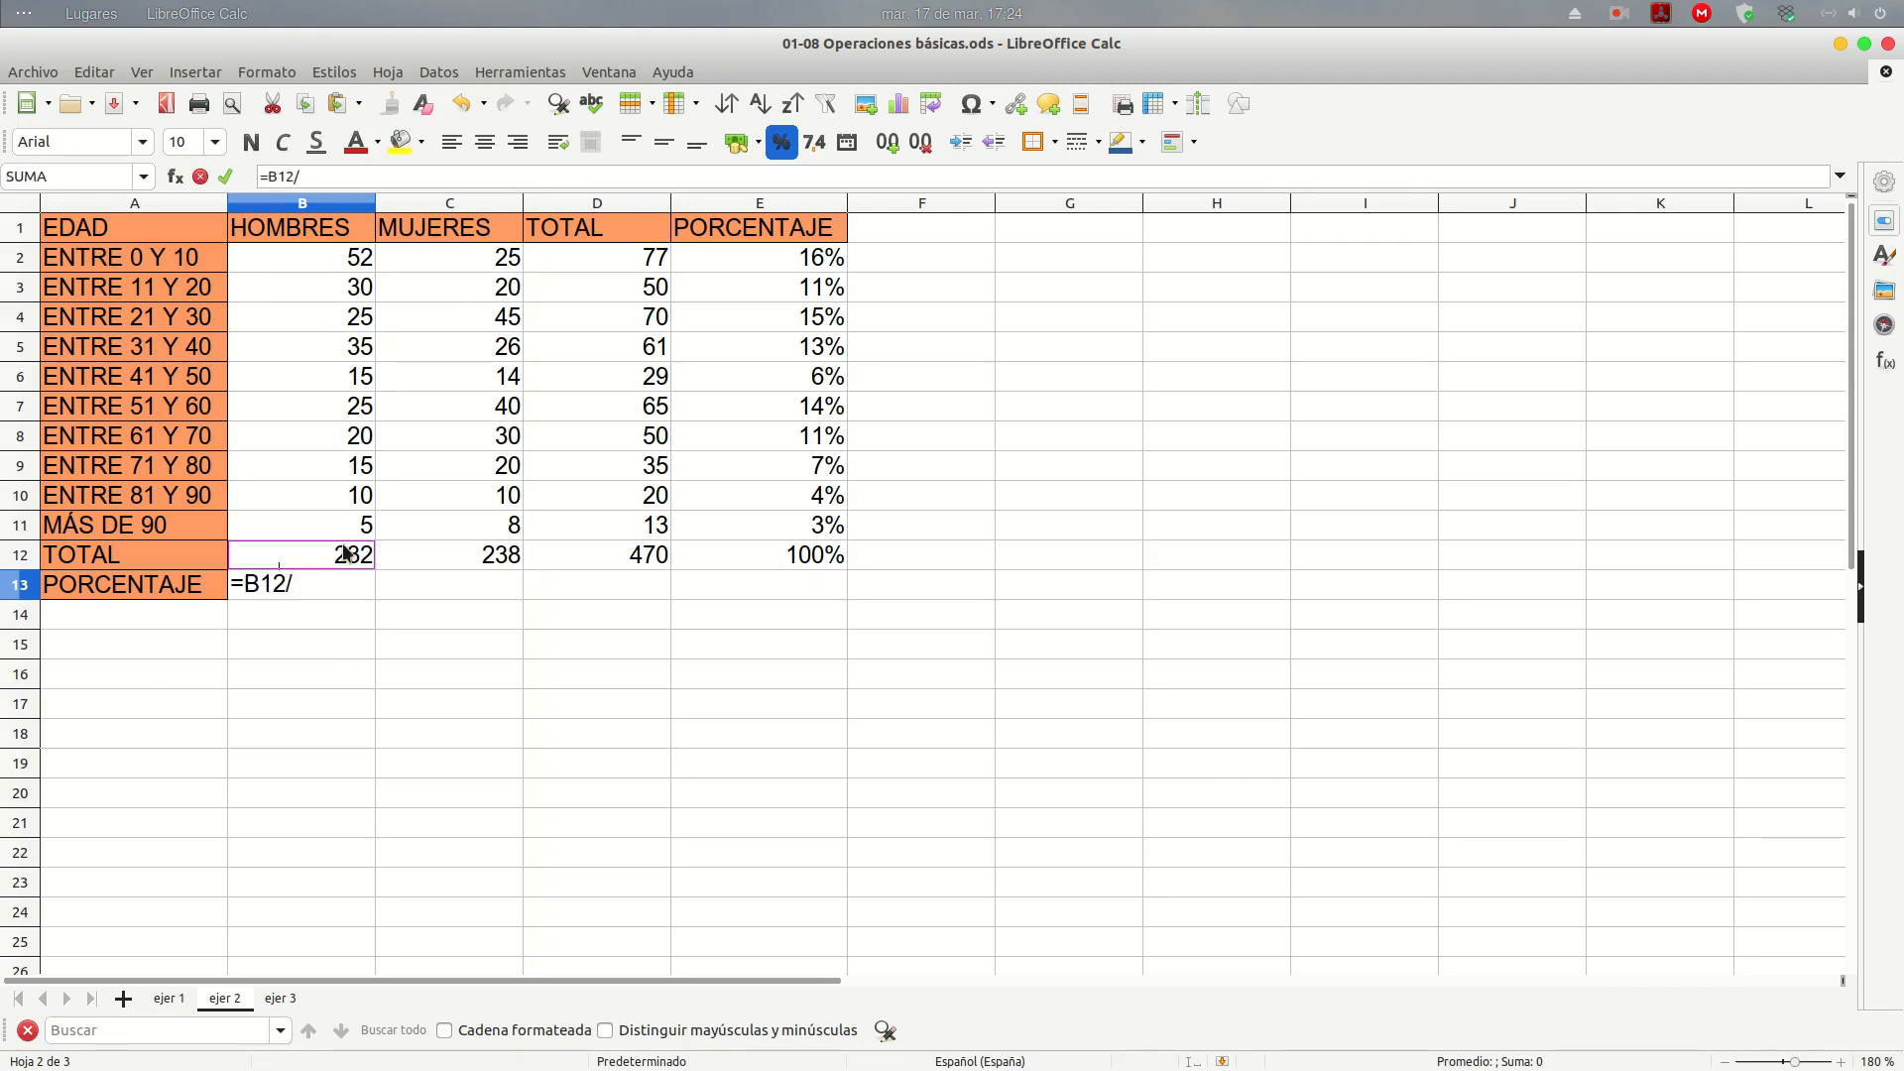
pyautogui.click(598, 555)
pyautogui.press('Return')
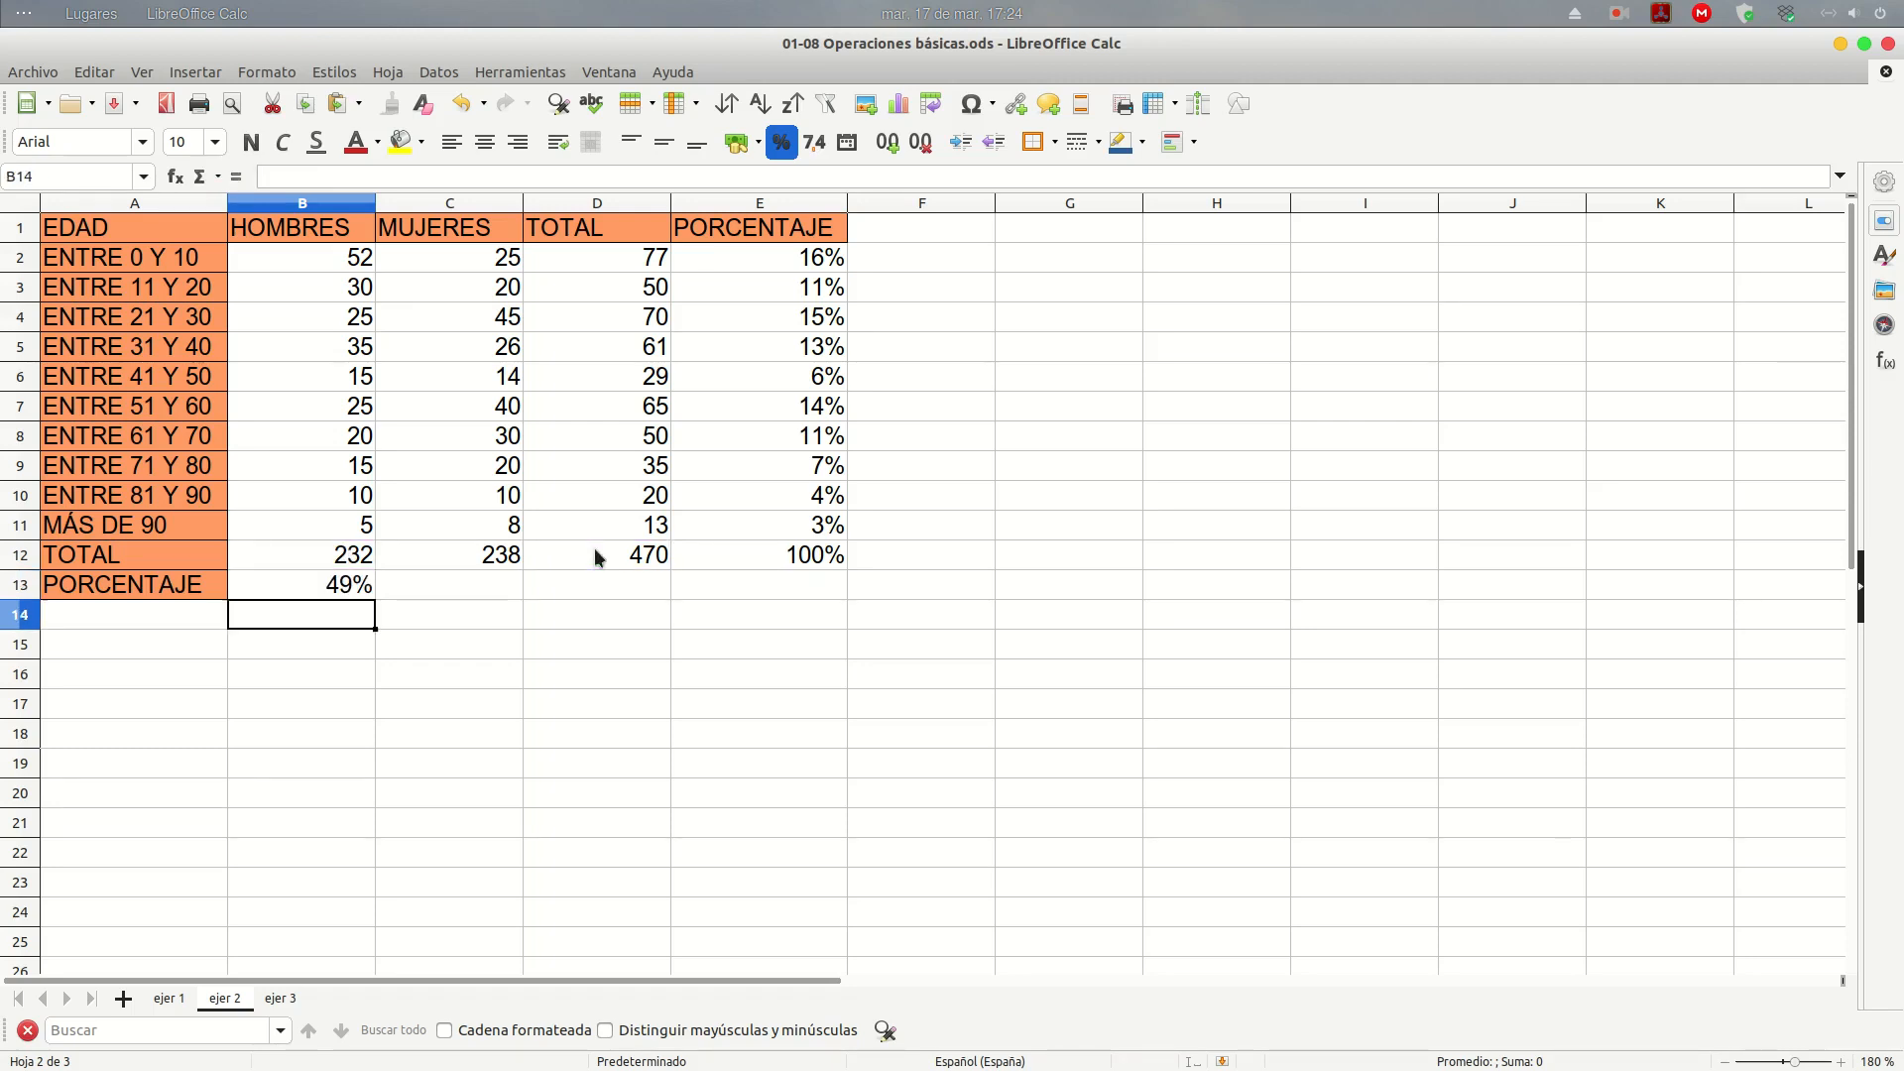
# Try to copy the percentage formula from B13 across to C13, and check the cell references in both cells
pyautogui.click(347, 587)
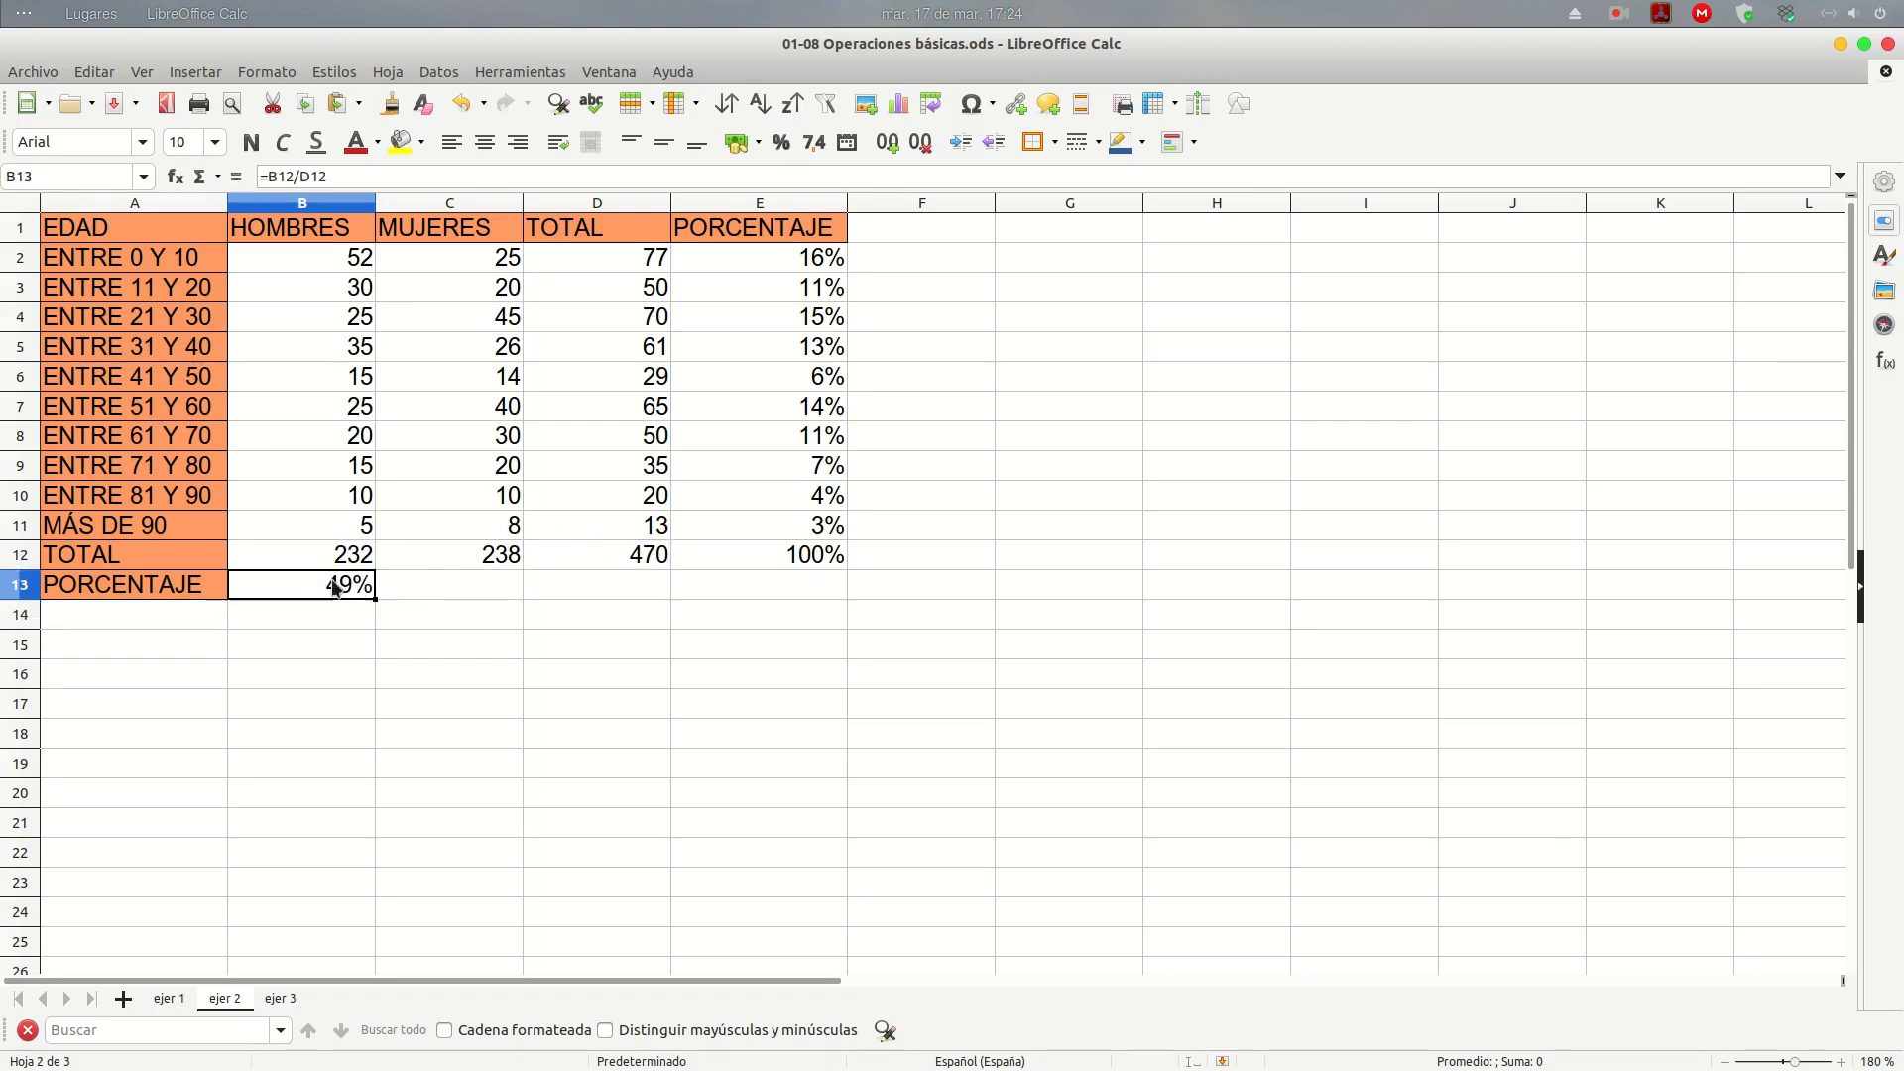
pyautogui.moveTo(375, 599); pyautogui.dragTo(498, 595)
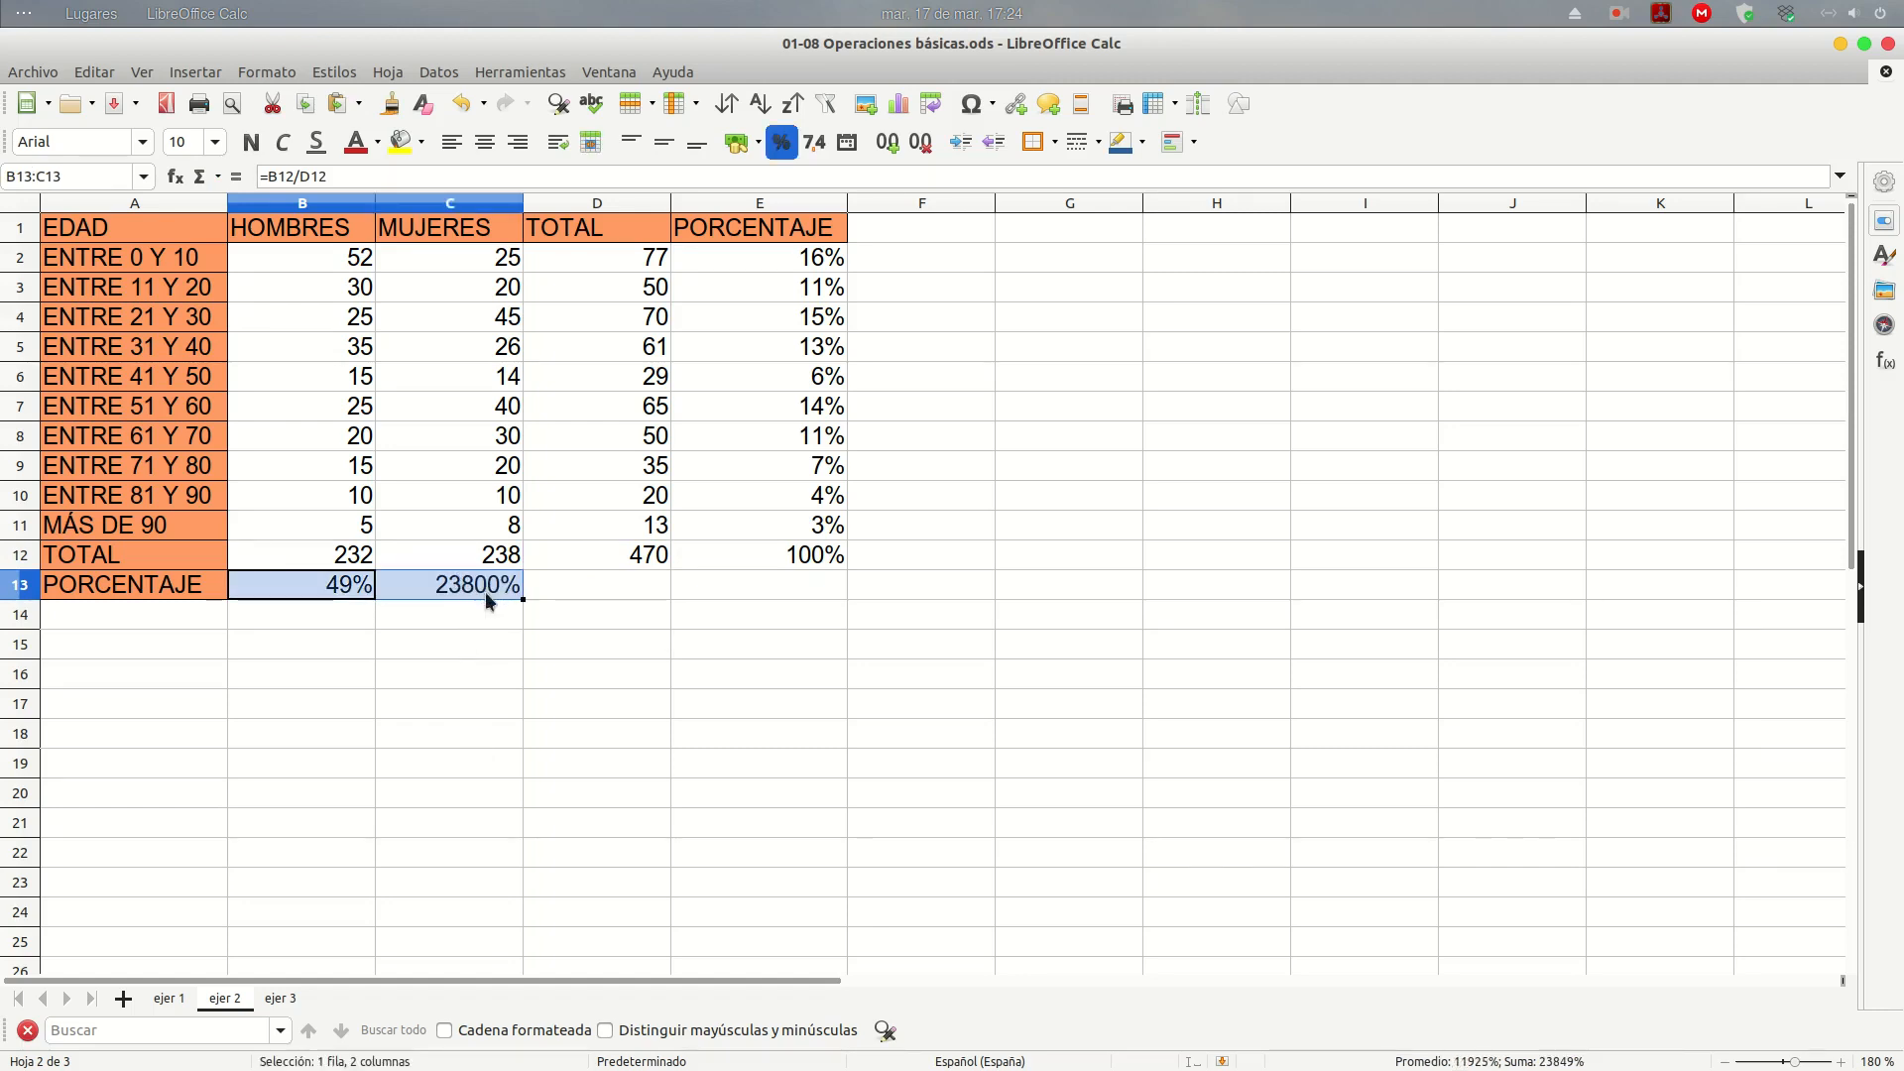
pyautogui.click(382, 617)
pyautogui.click(355, 587)
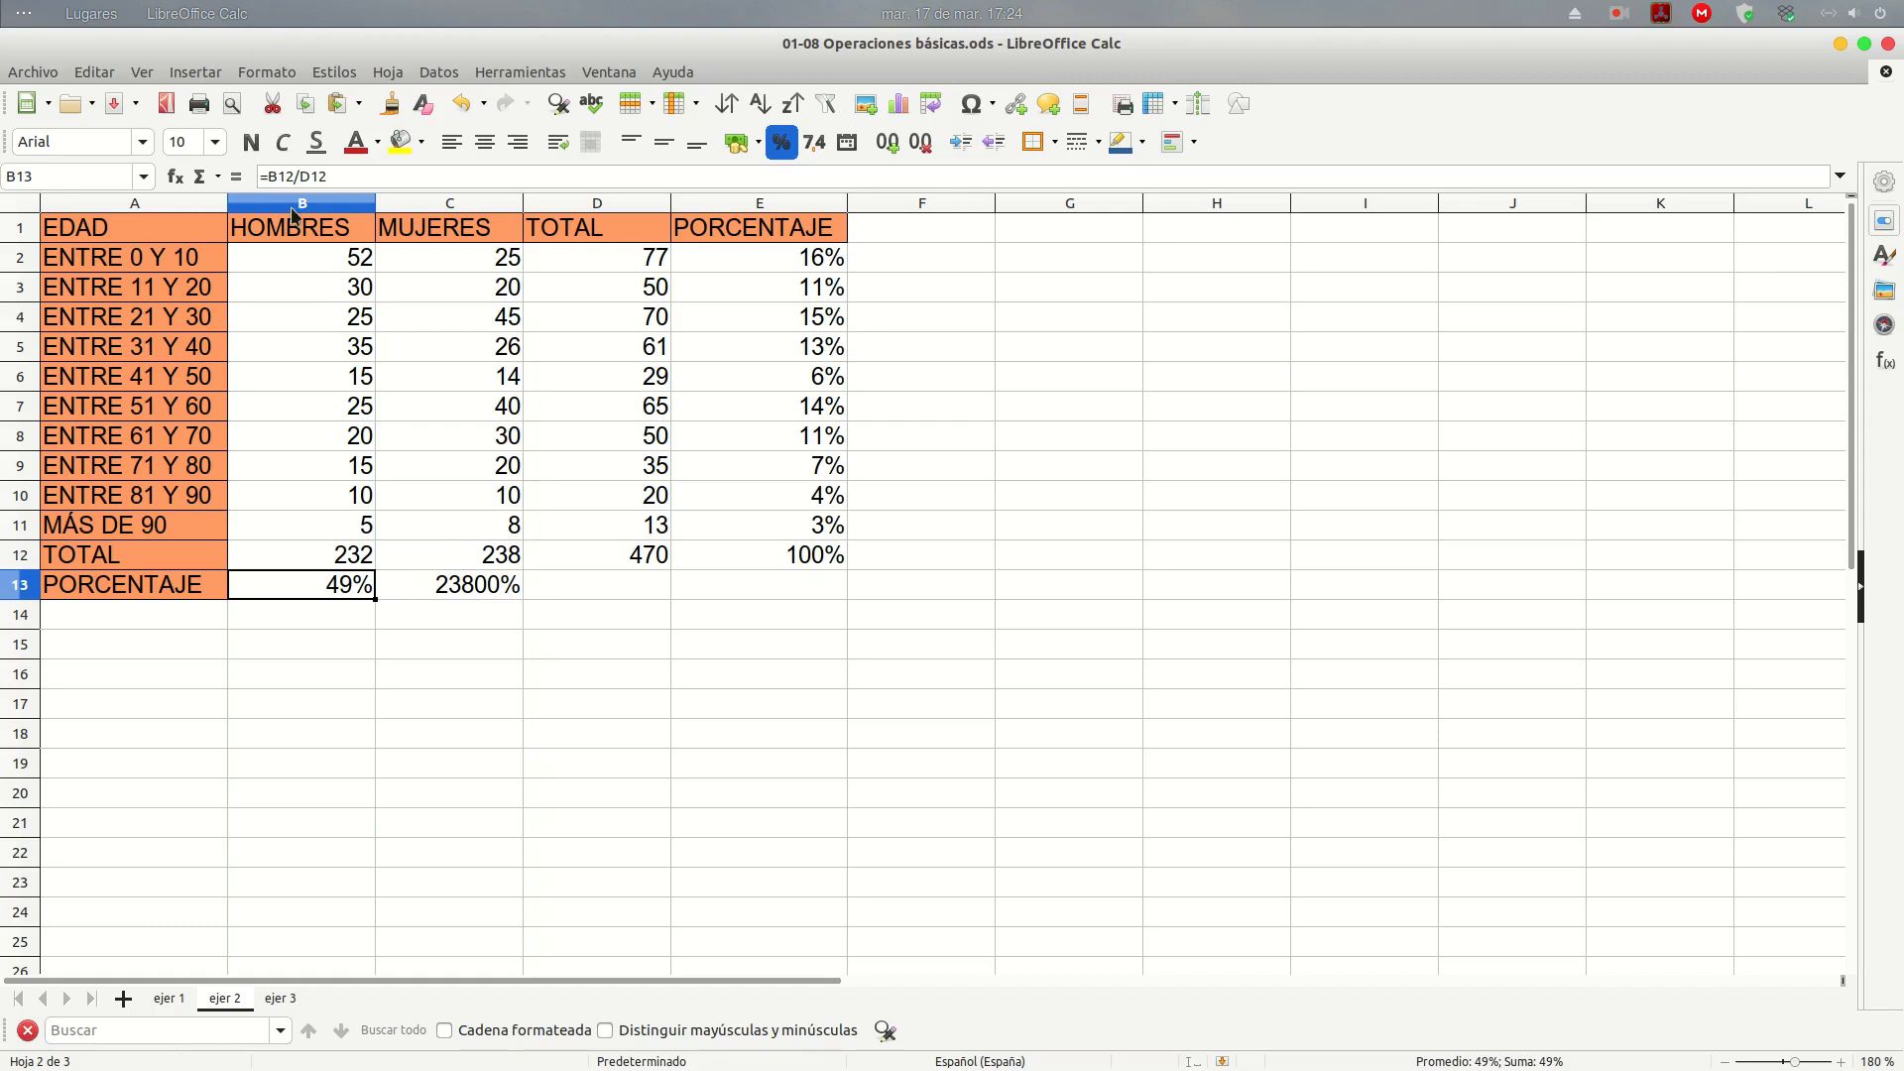
pyautogui.click(303, 176)
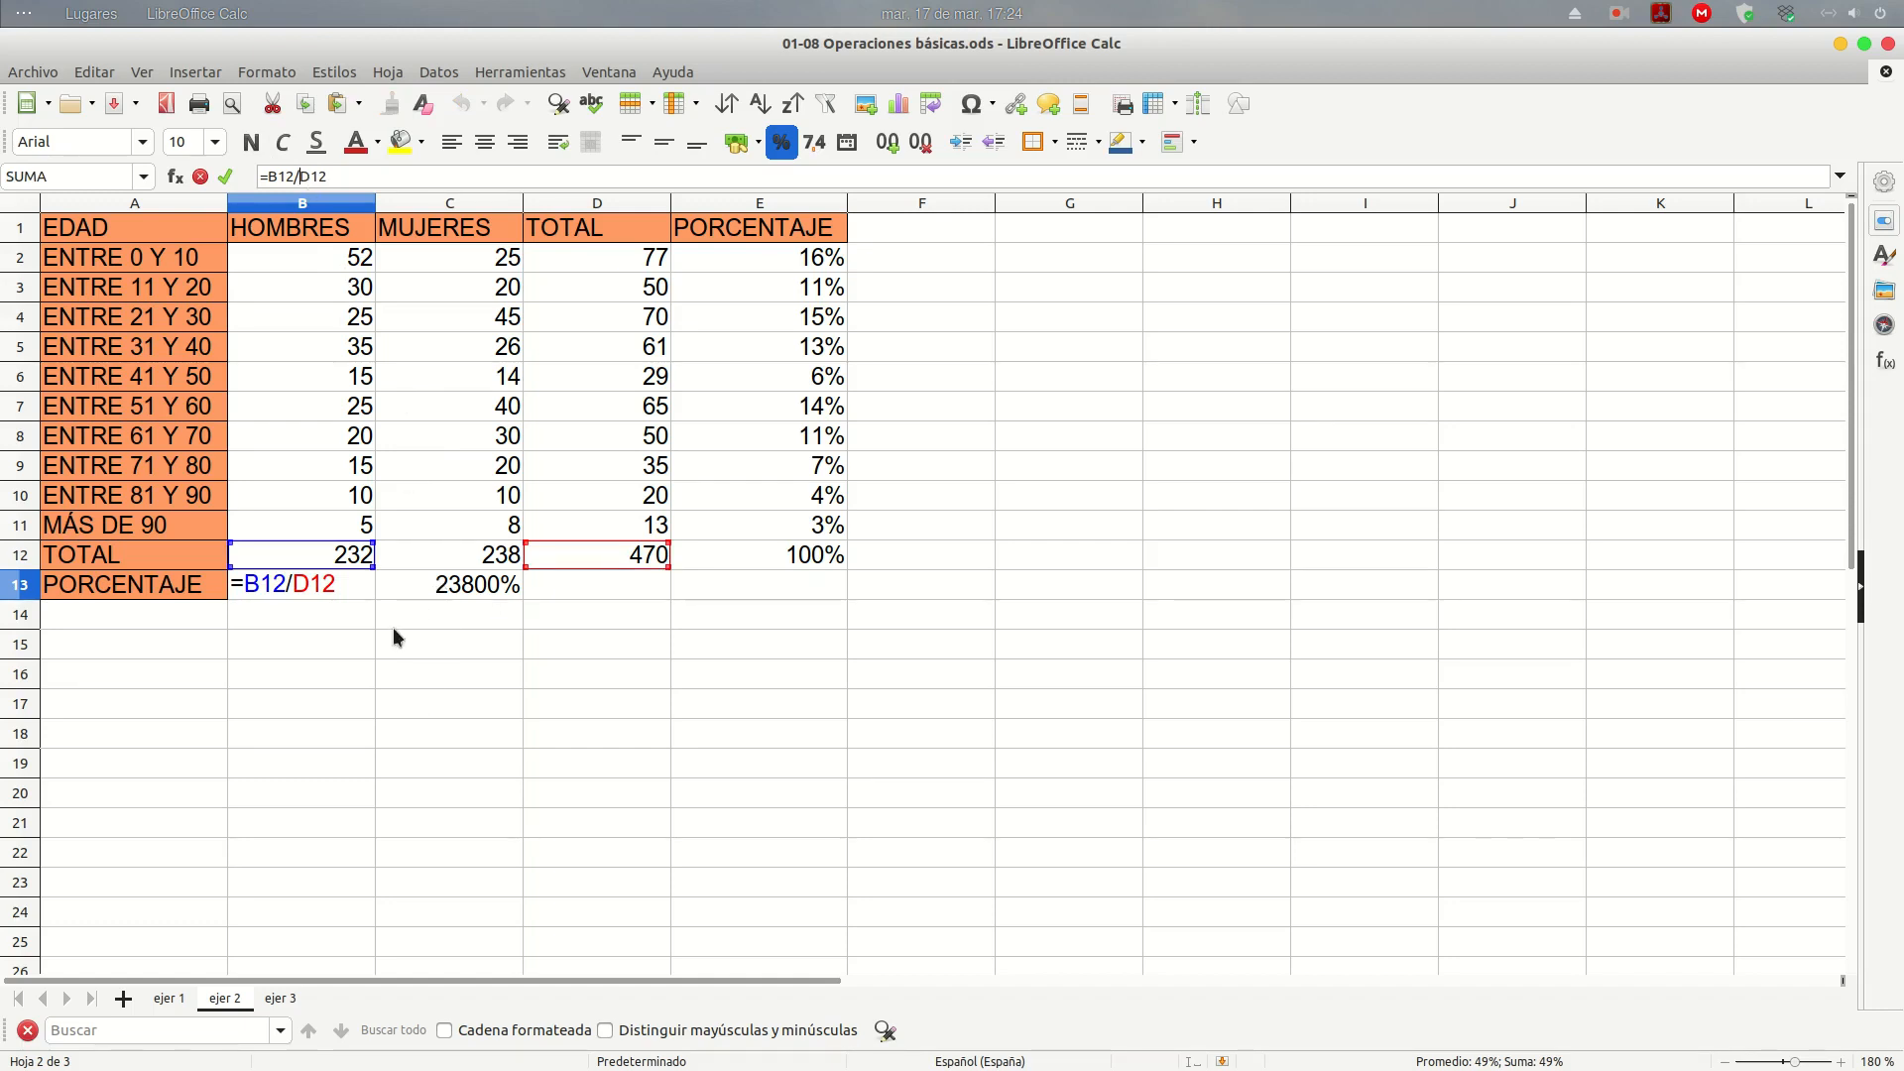
pyautogui.press('Return')
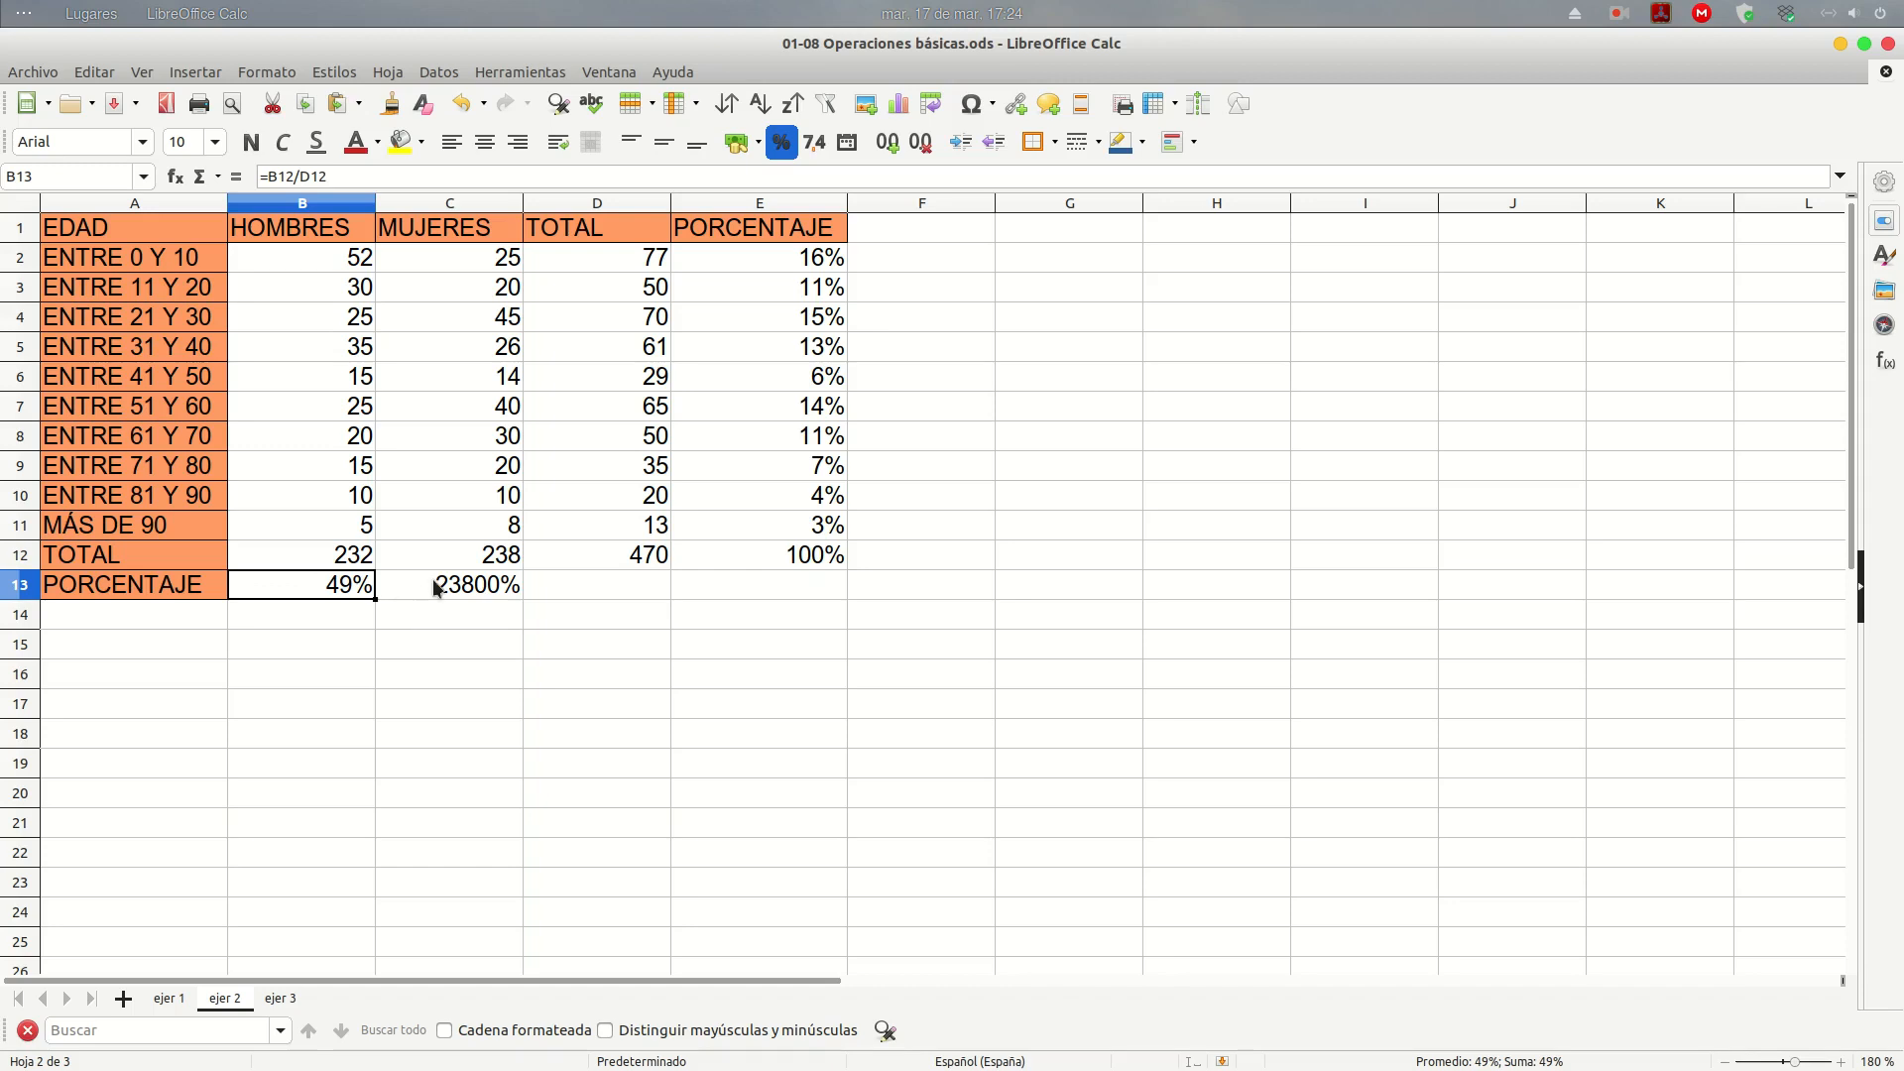
pyautogui.click(436, 587)
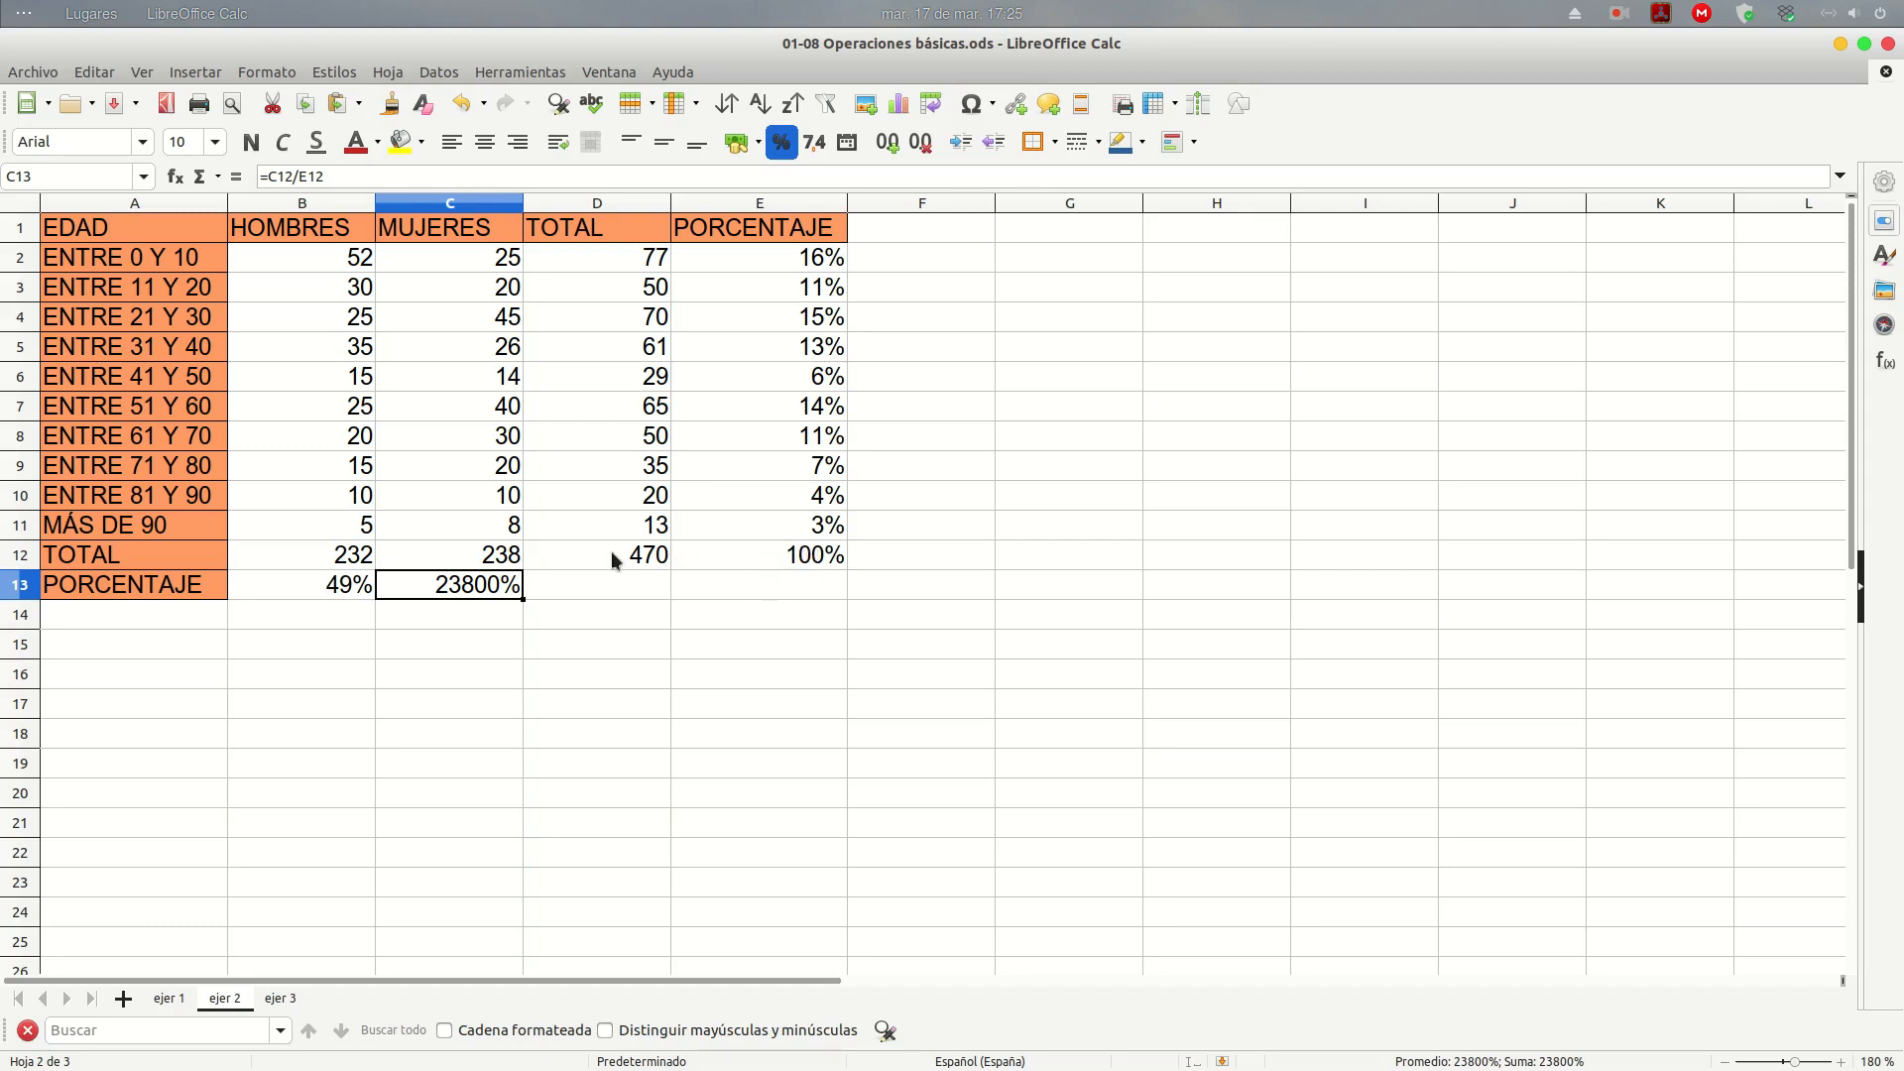
# Fix the column of the total reference in B13 by changing the formula to =B12/$D12
pyautogui.click(307, 587)
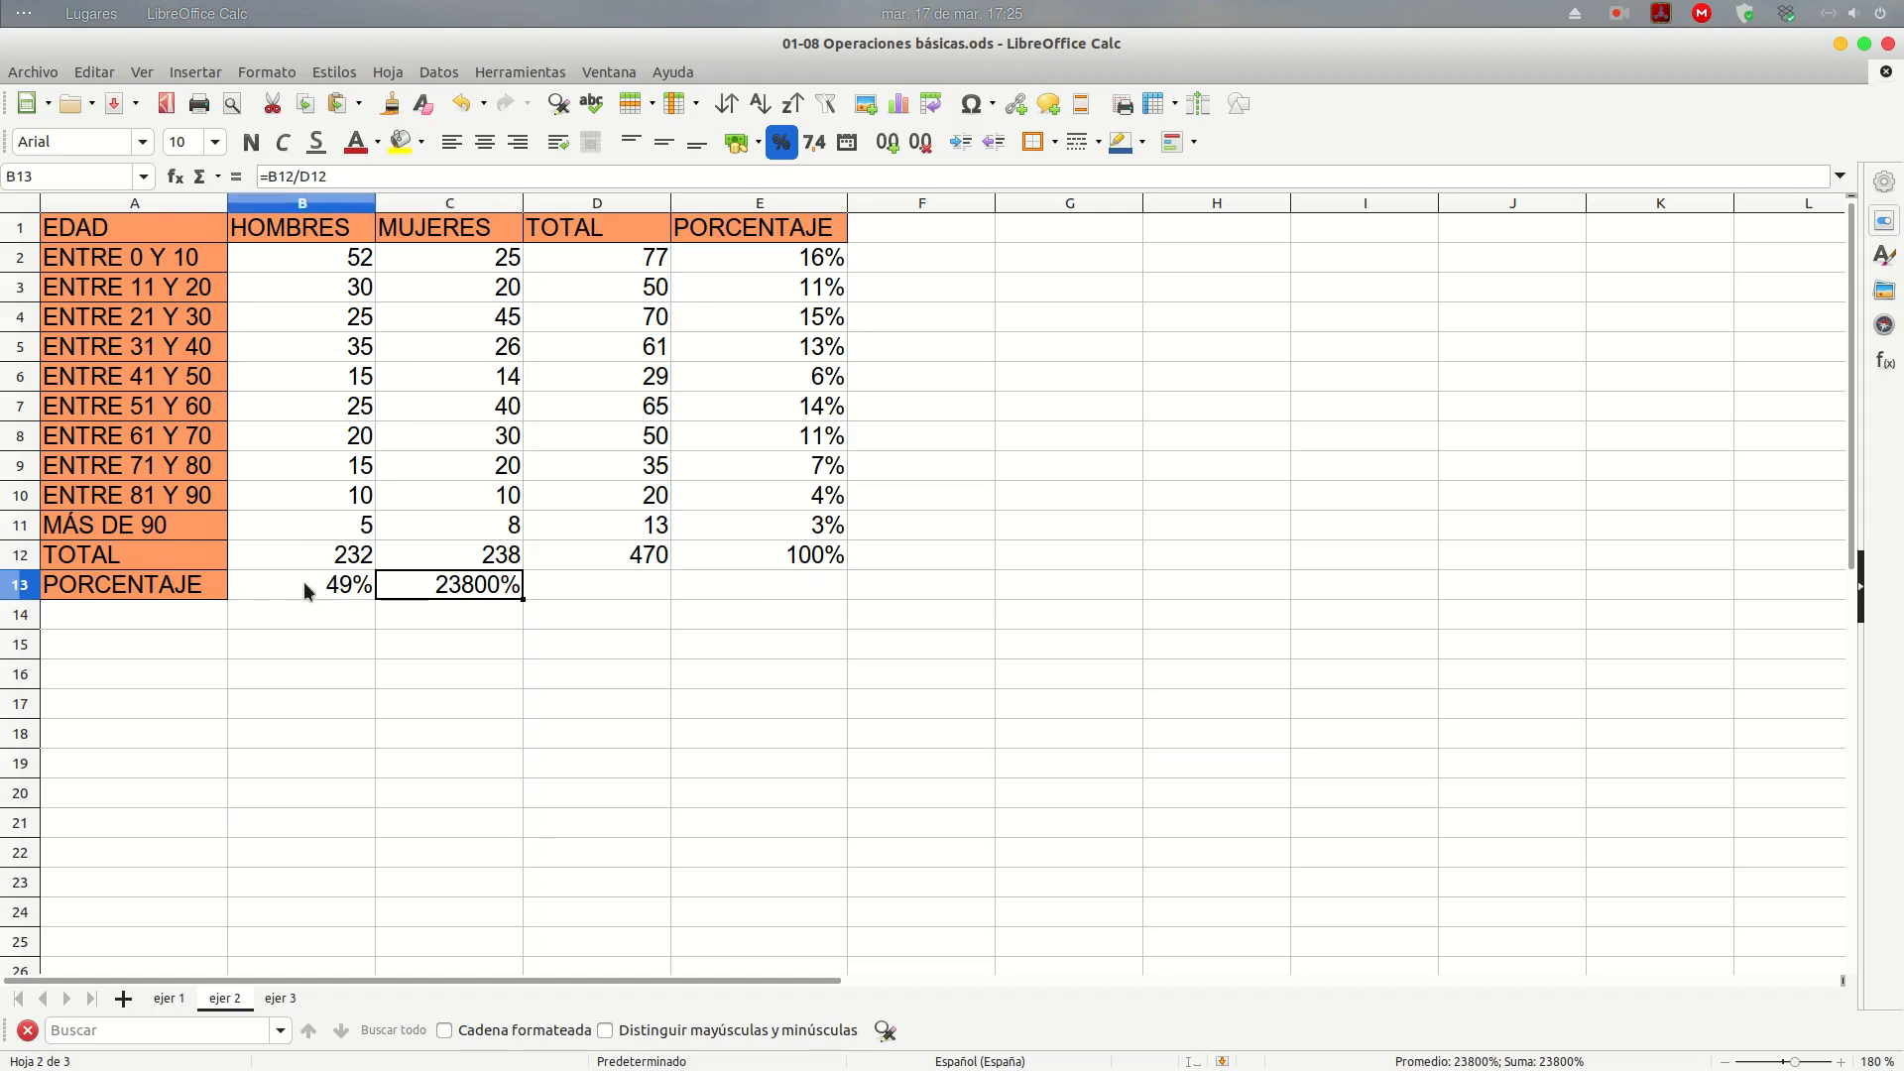
pyautogui.click(301, 175)
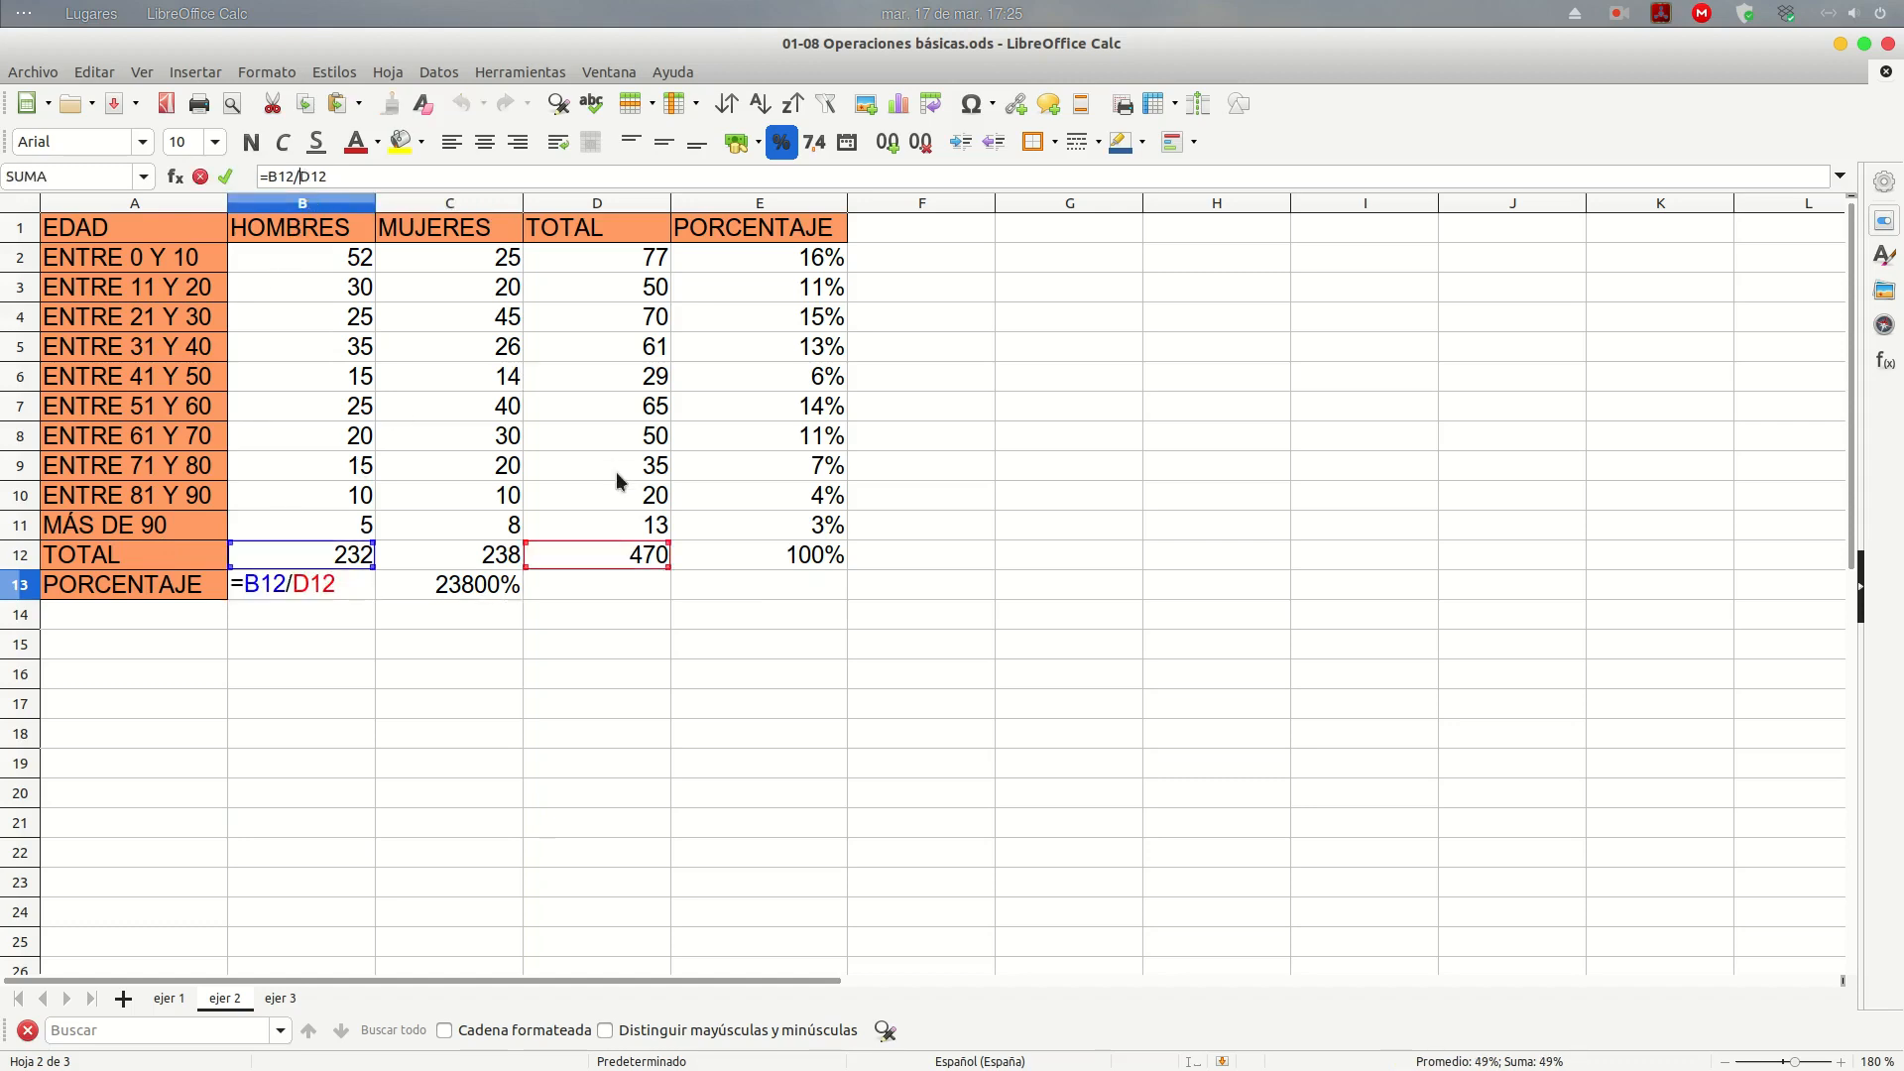
pyautogui.write('$')
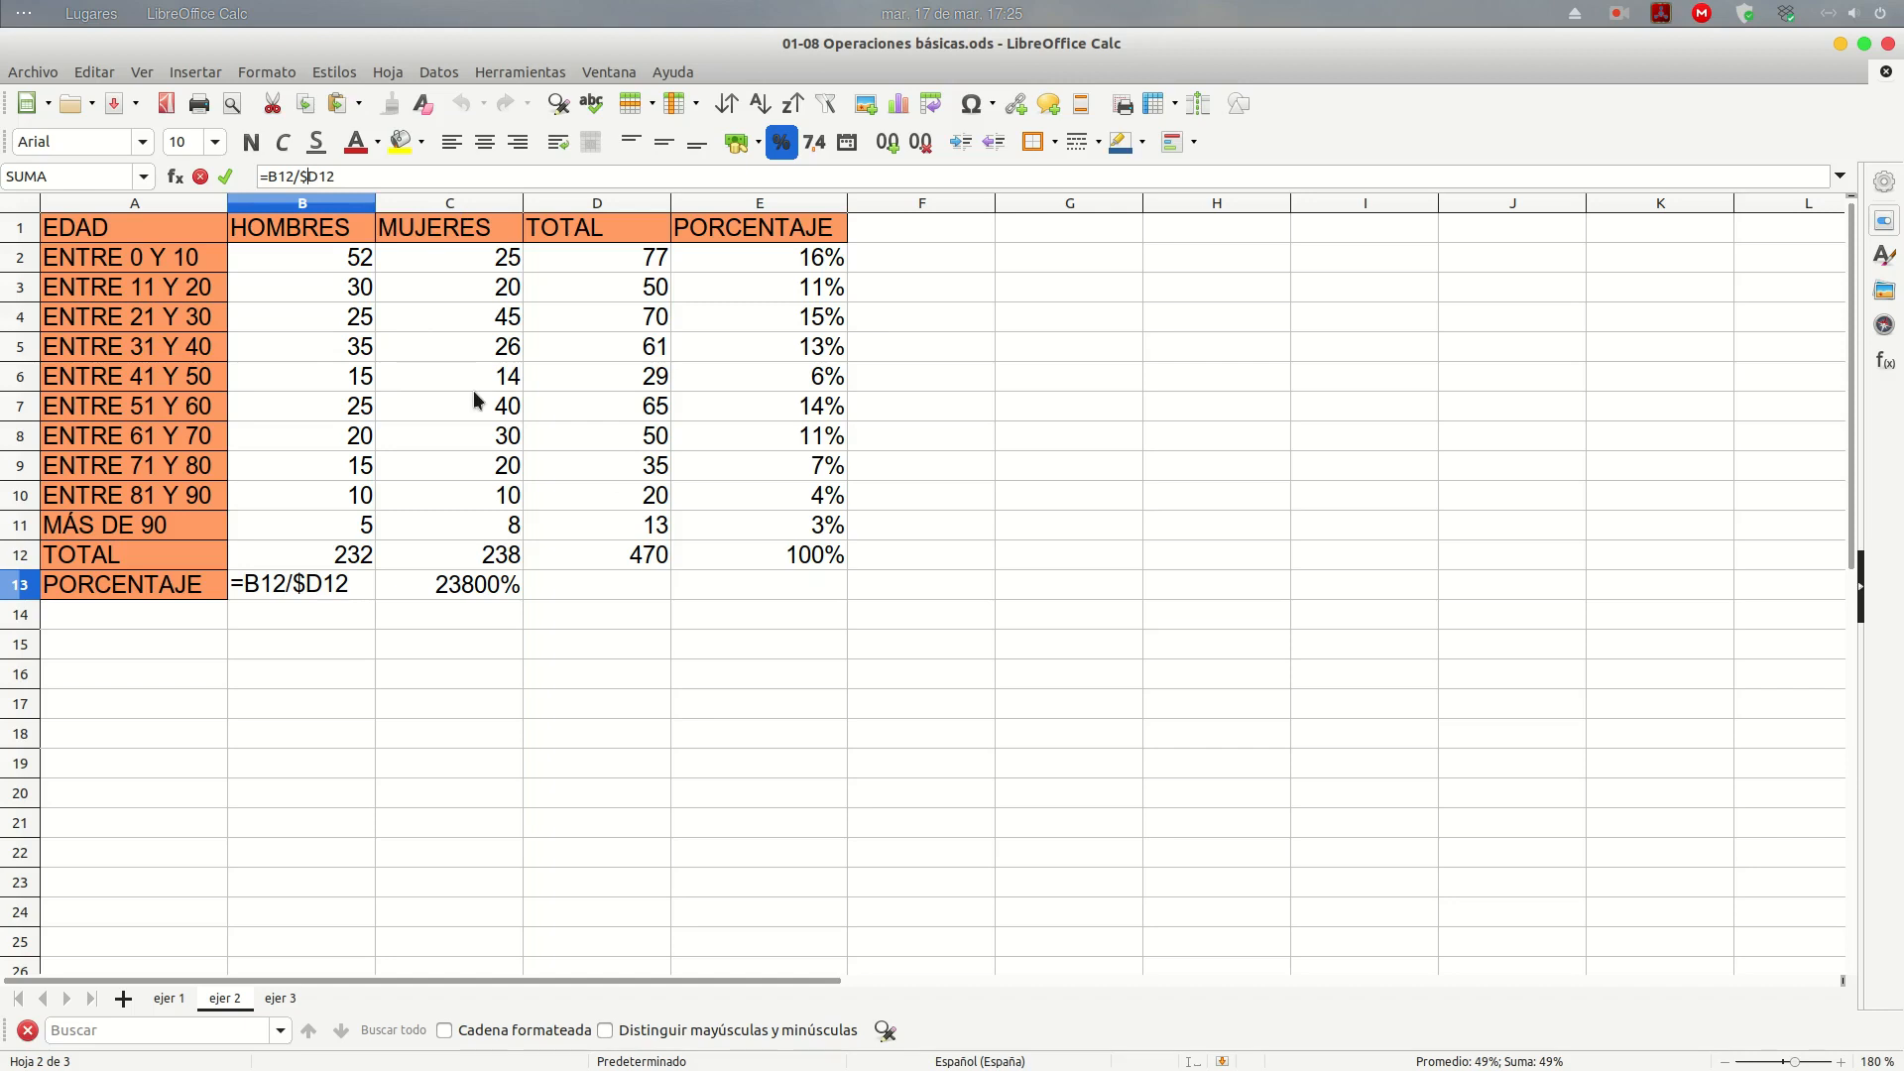
pyautogui.press('Return')
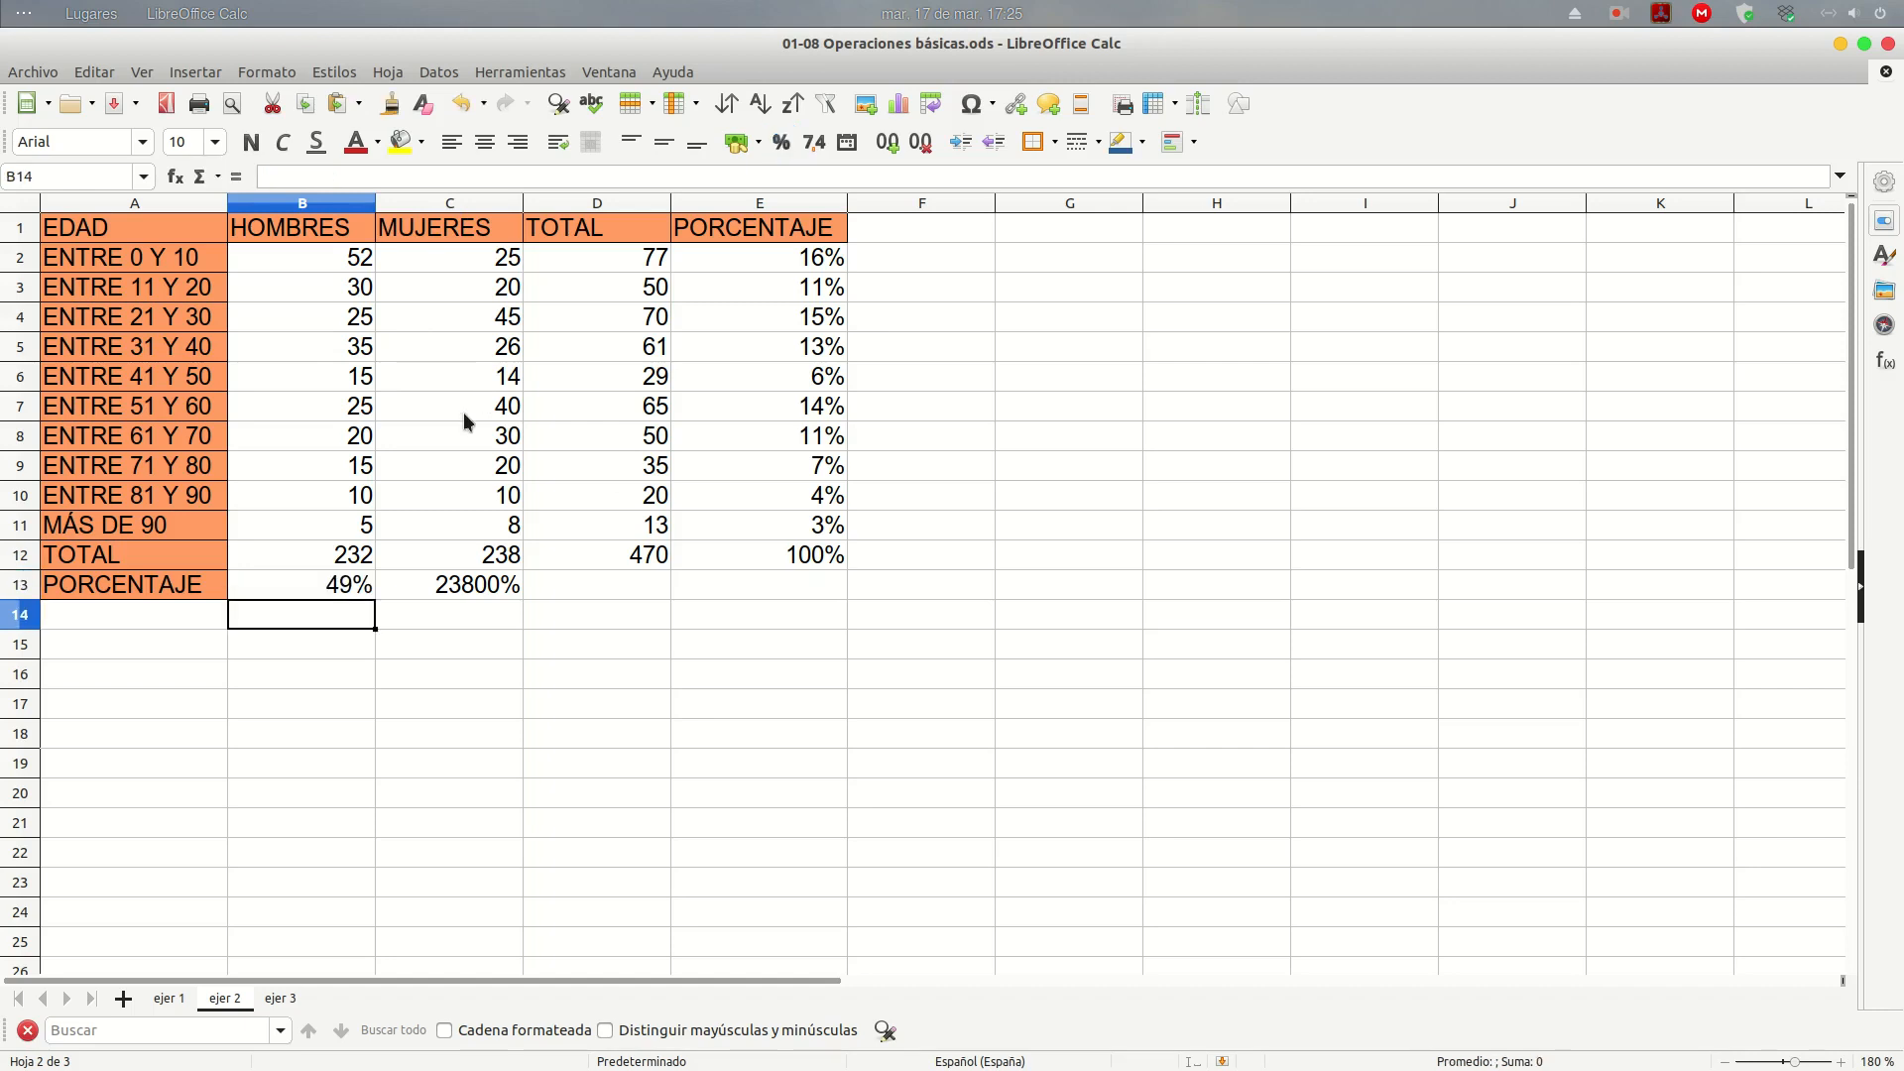
# Copy the corrected percentage formula from B13 across to C13 for the MUJERES column
pyautogui.click(365, 592)
pyautogui.moveTo(375, 599); pyautogui.dragTo(506, 600)
pyautogui.click(623, 641)
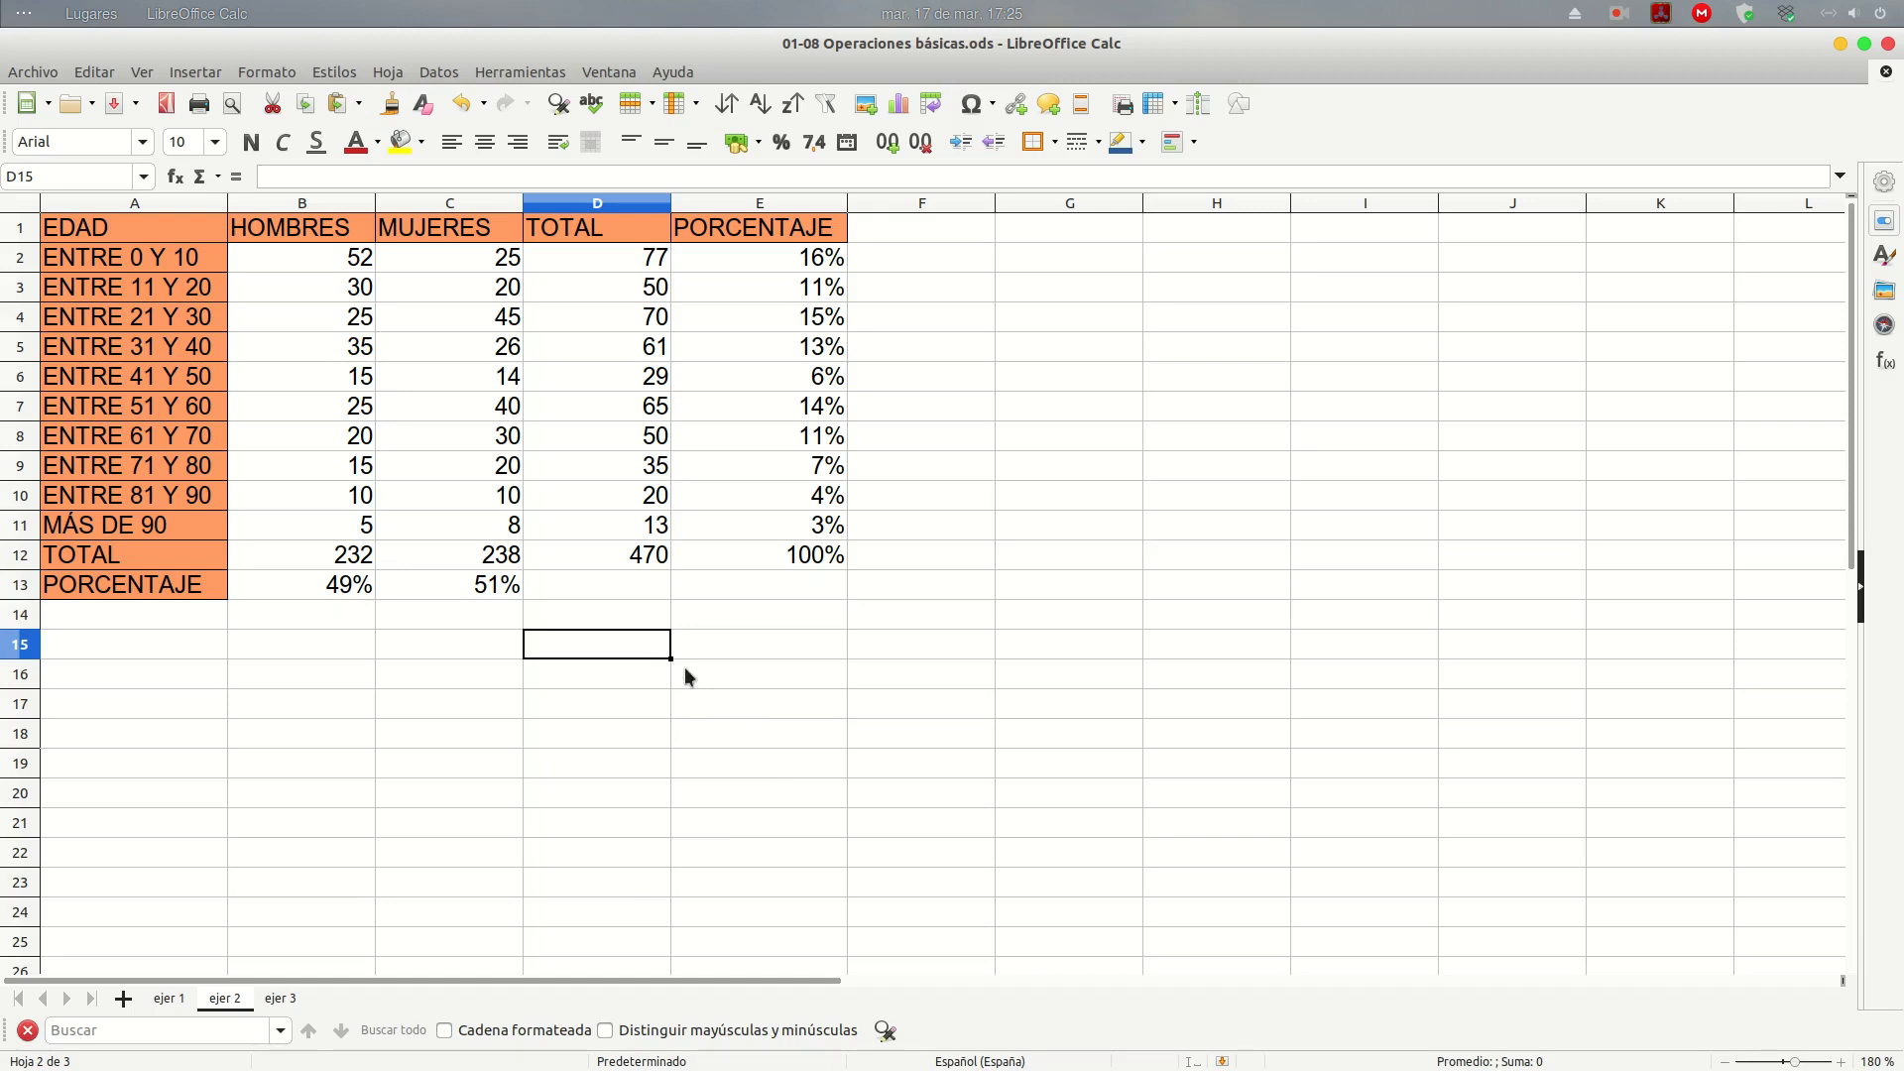
pyautogui.click(577, 665)
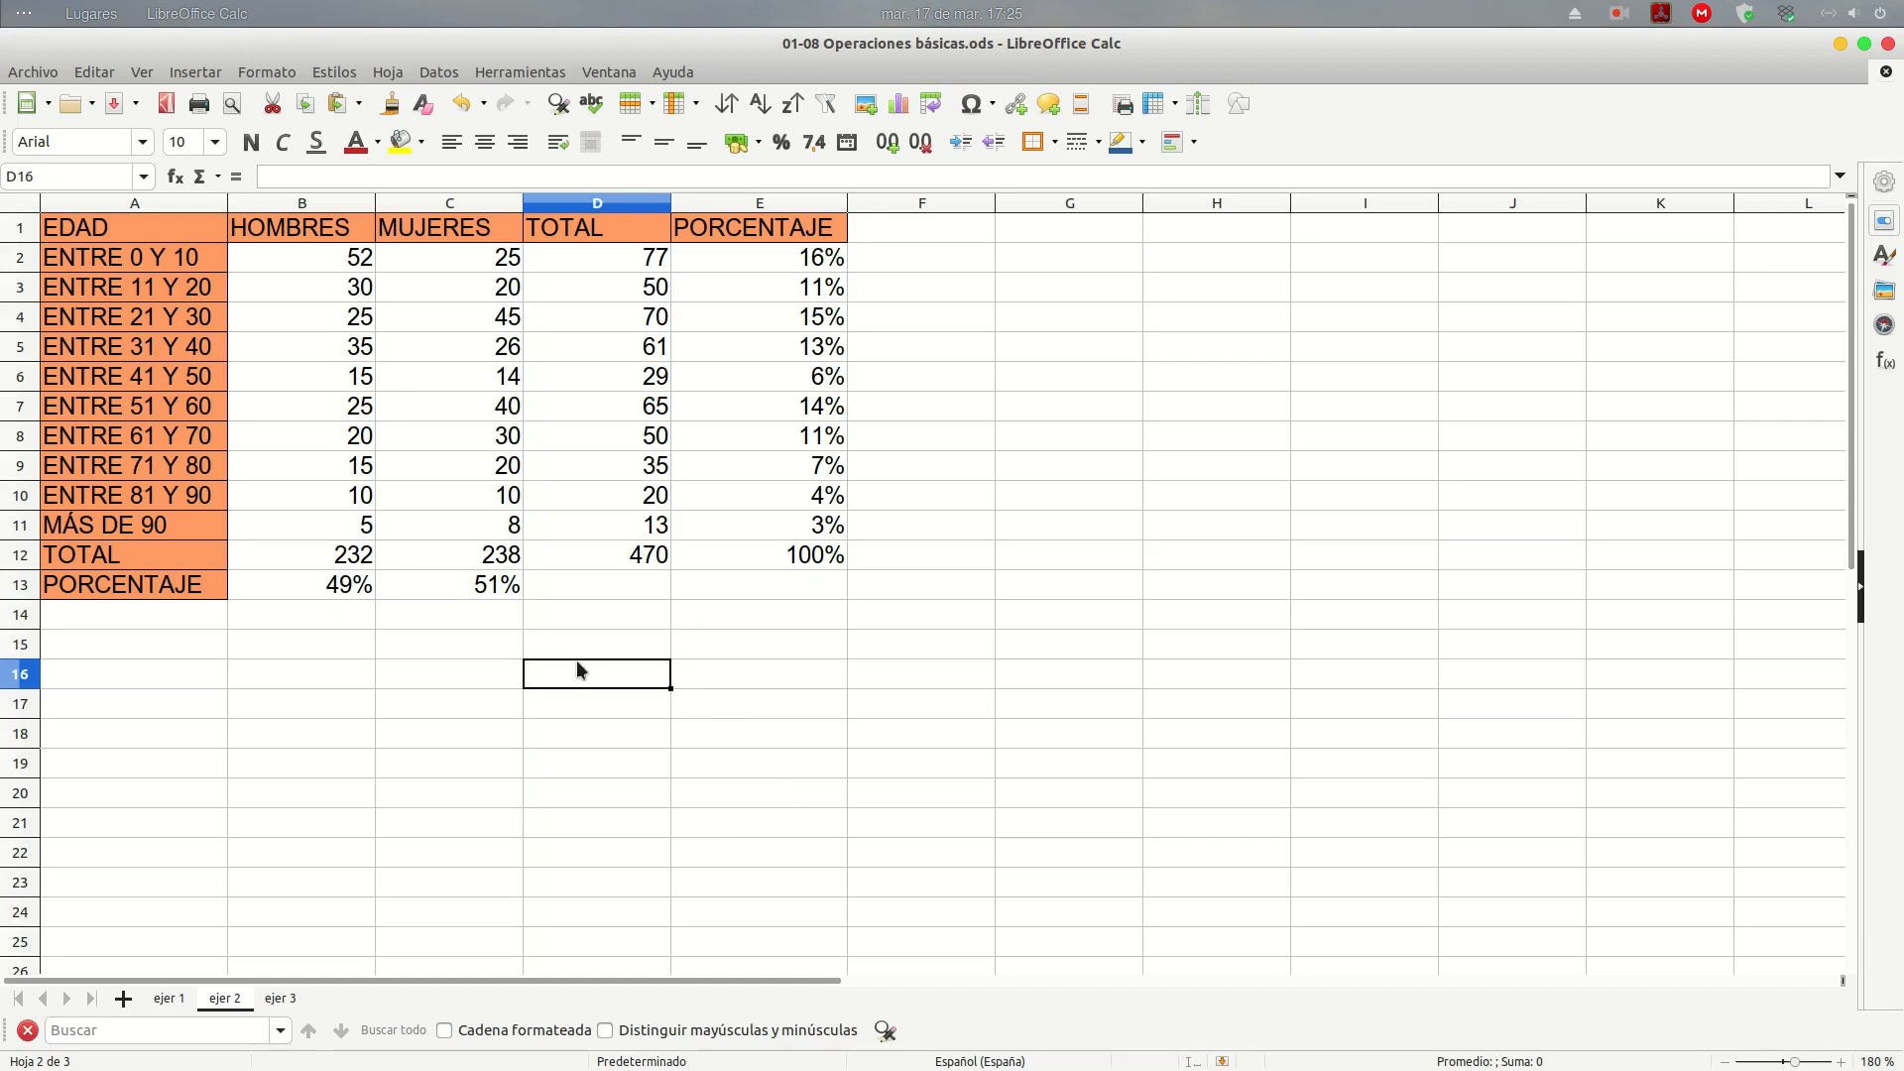
# On sheet ejer 3, widen column D to fit its header and total the first seller's quarters in F6 with =SUMA(B6:E6)
pyautogui.click(280, 1000)
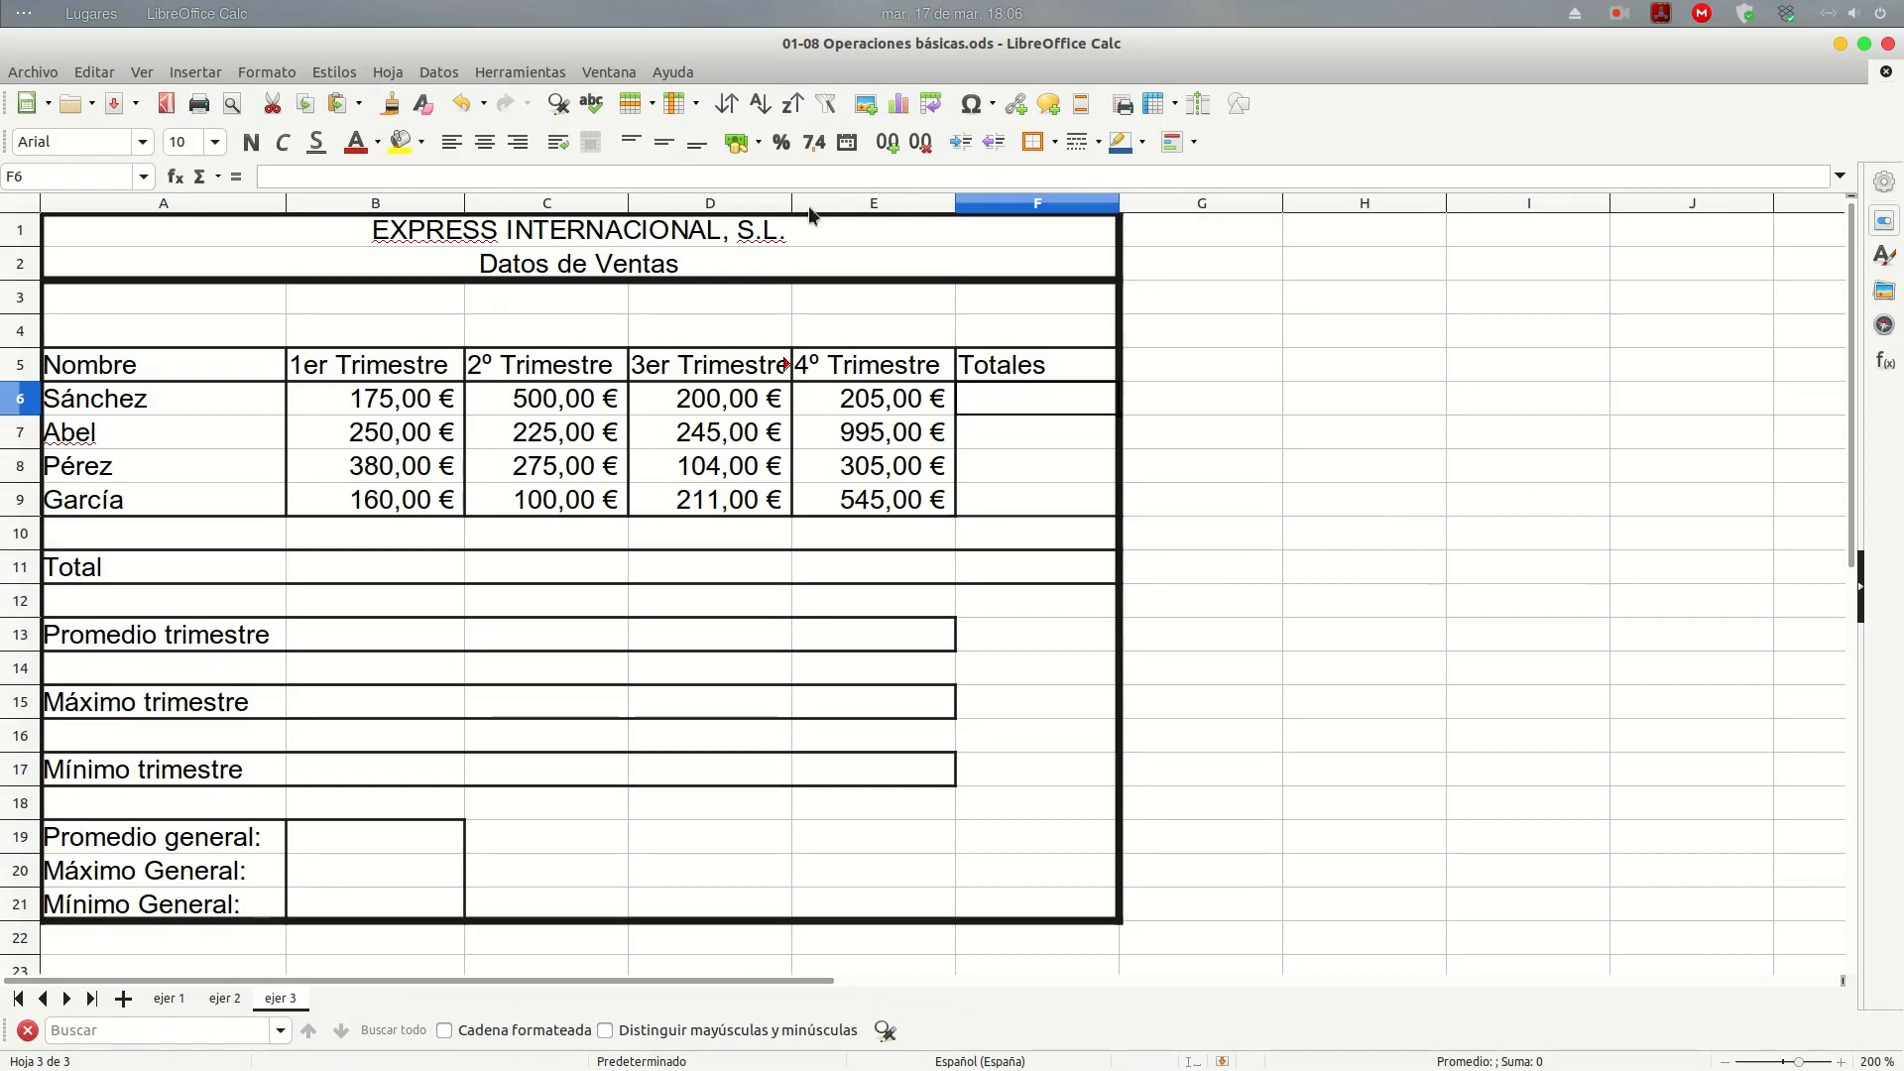
pyautogui.moveTo(790, 206); pyautogui.dragTo(818, 197)
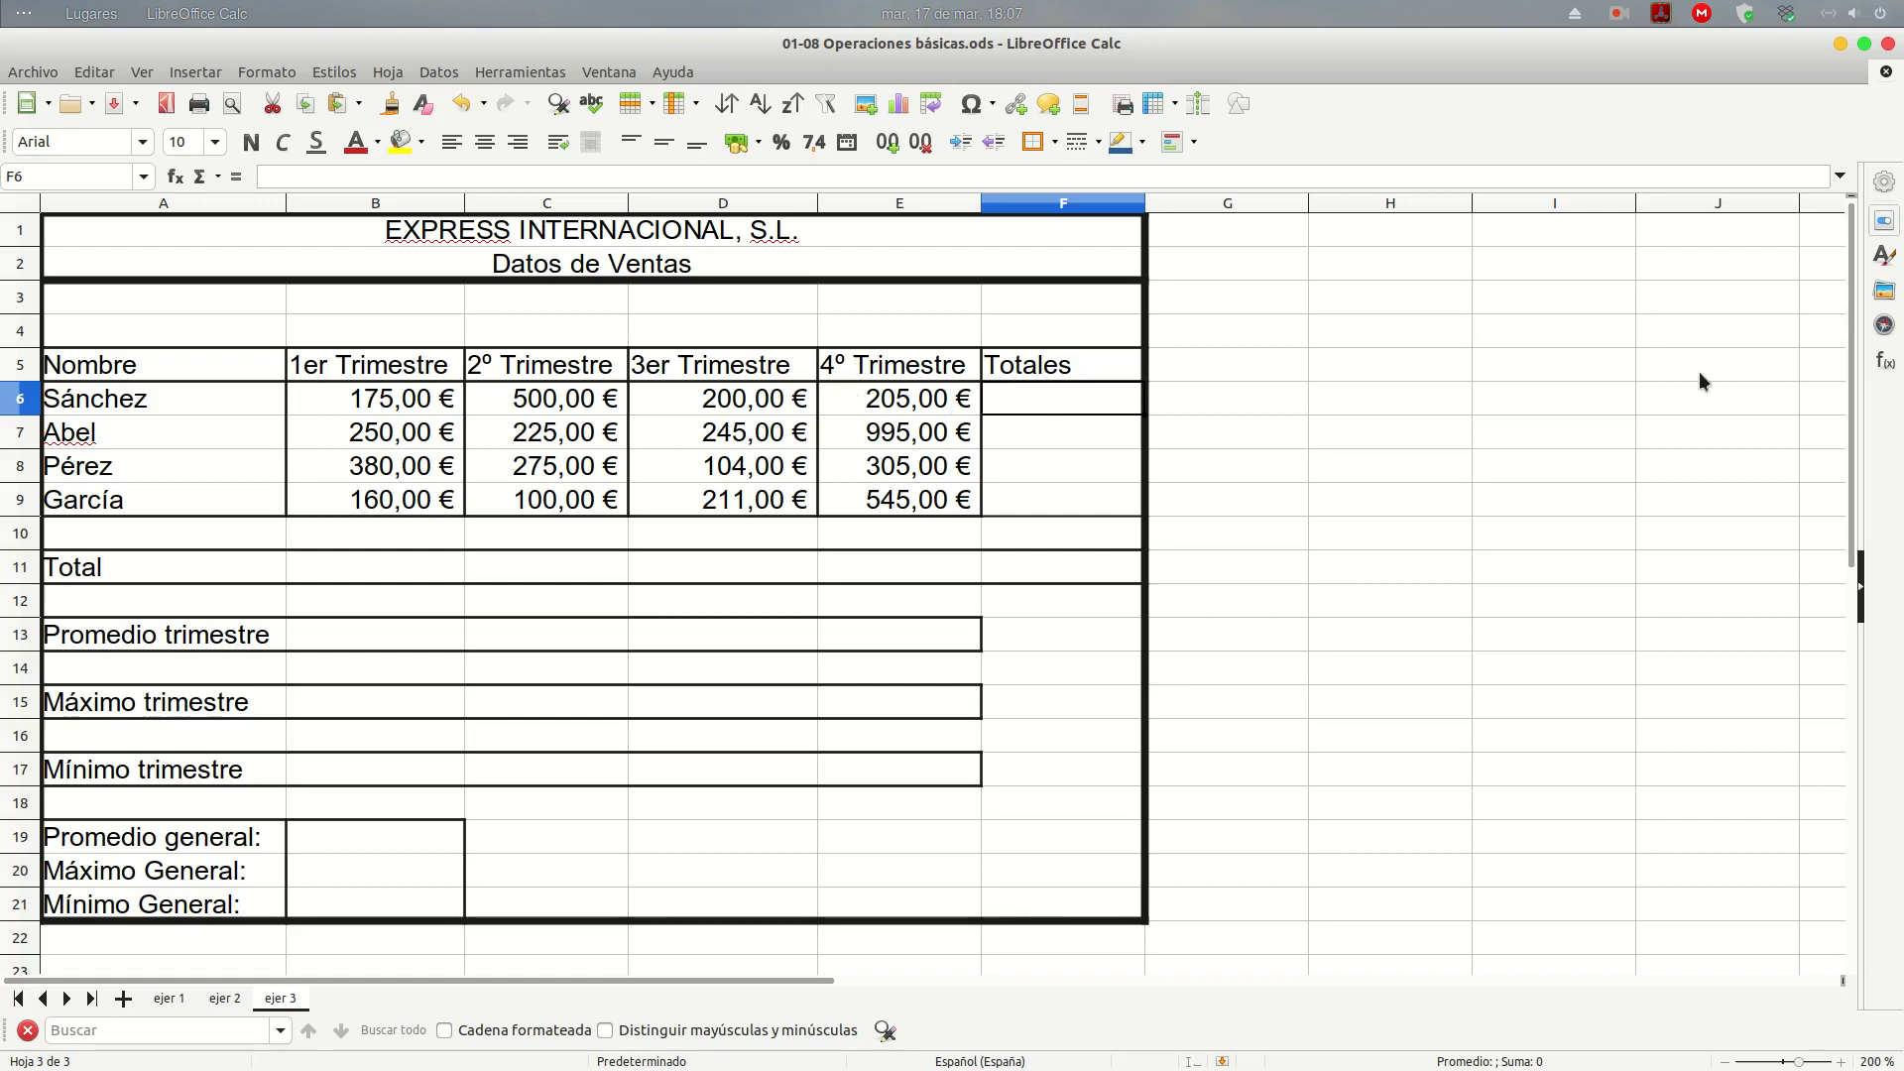
pyautogui.write('=s')
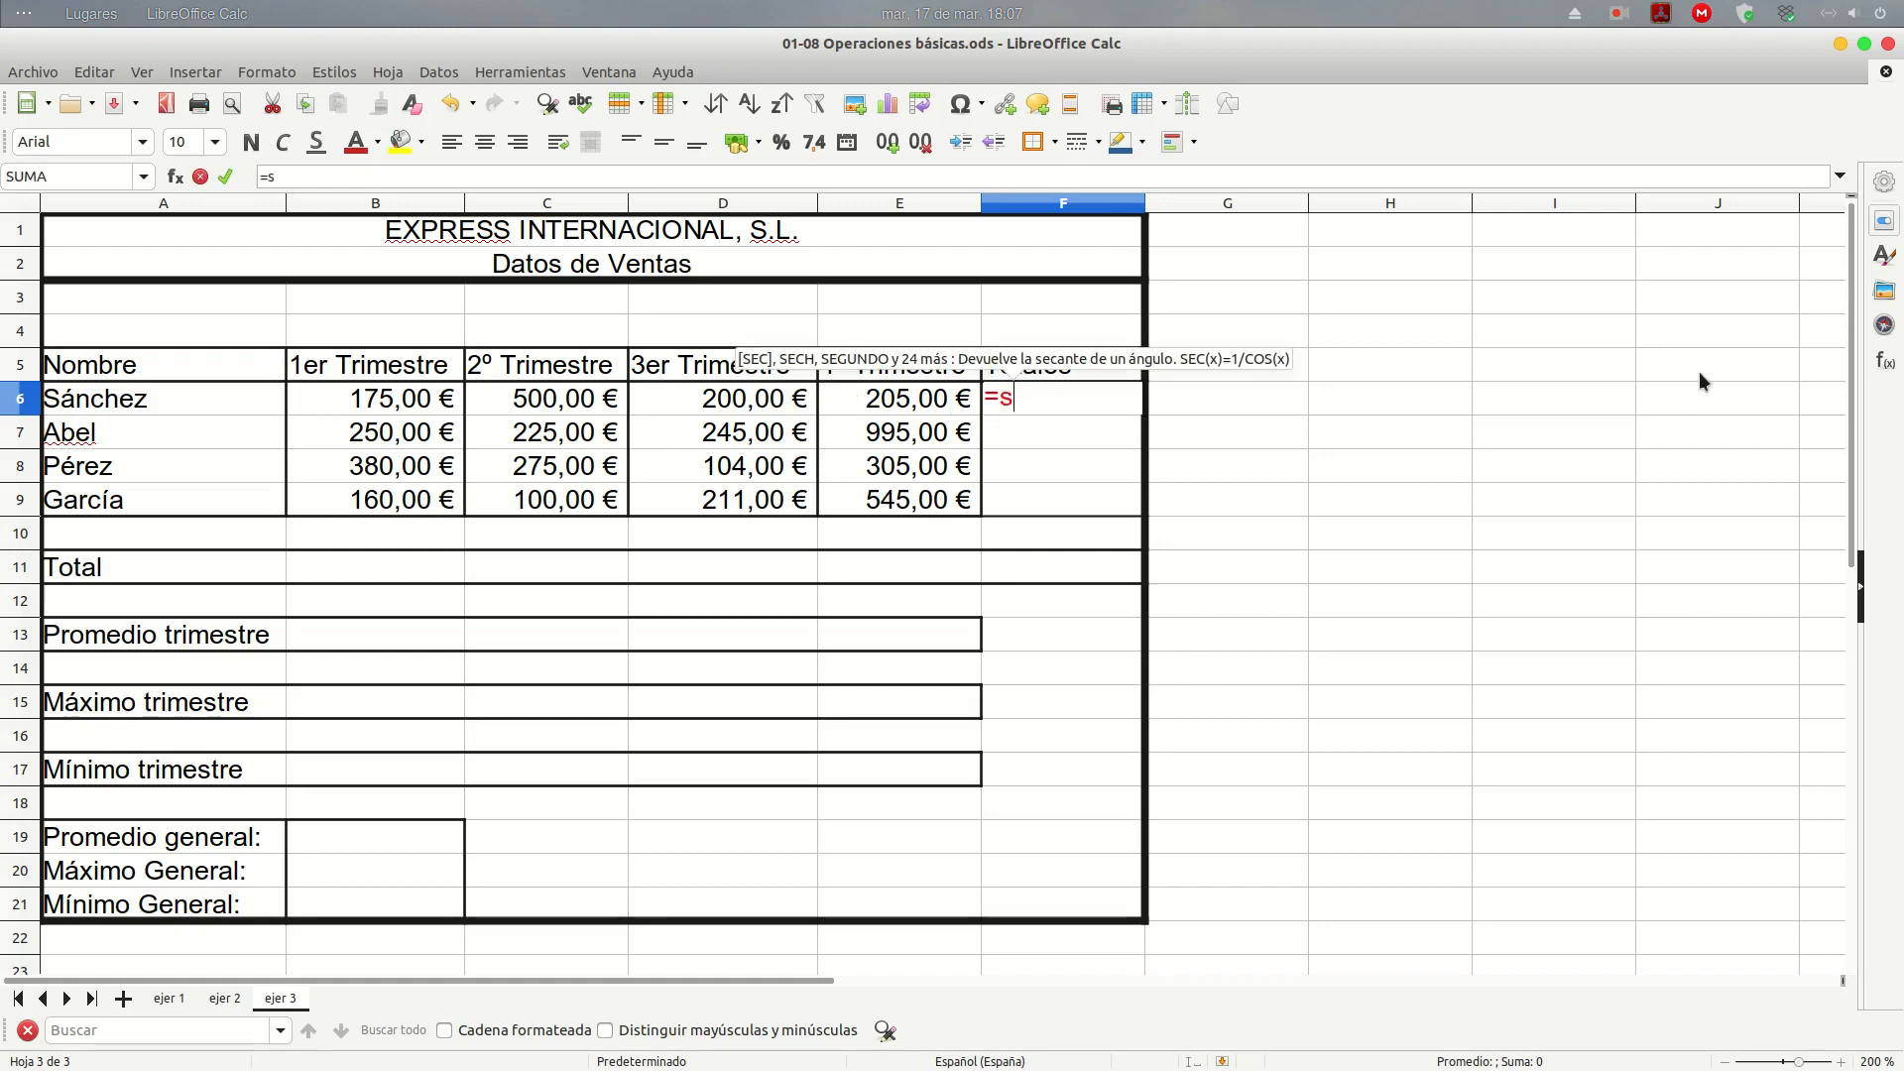
pyautogui.write('uma')
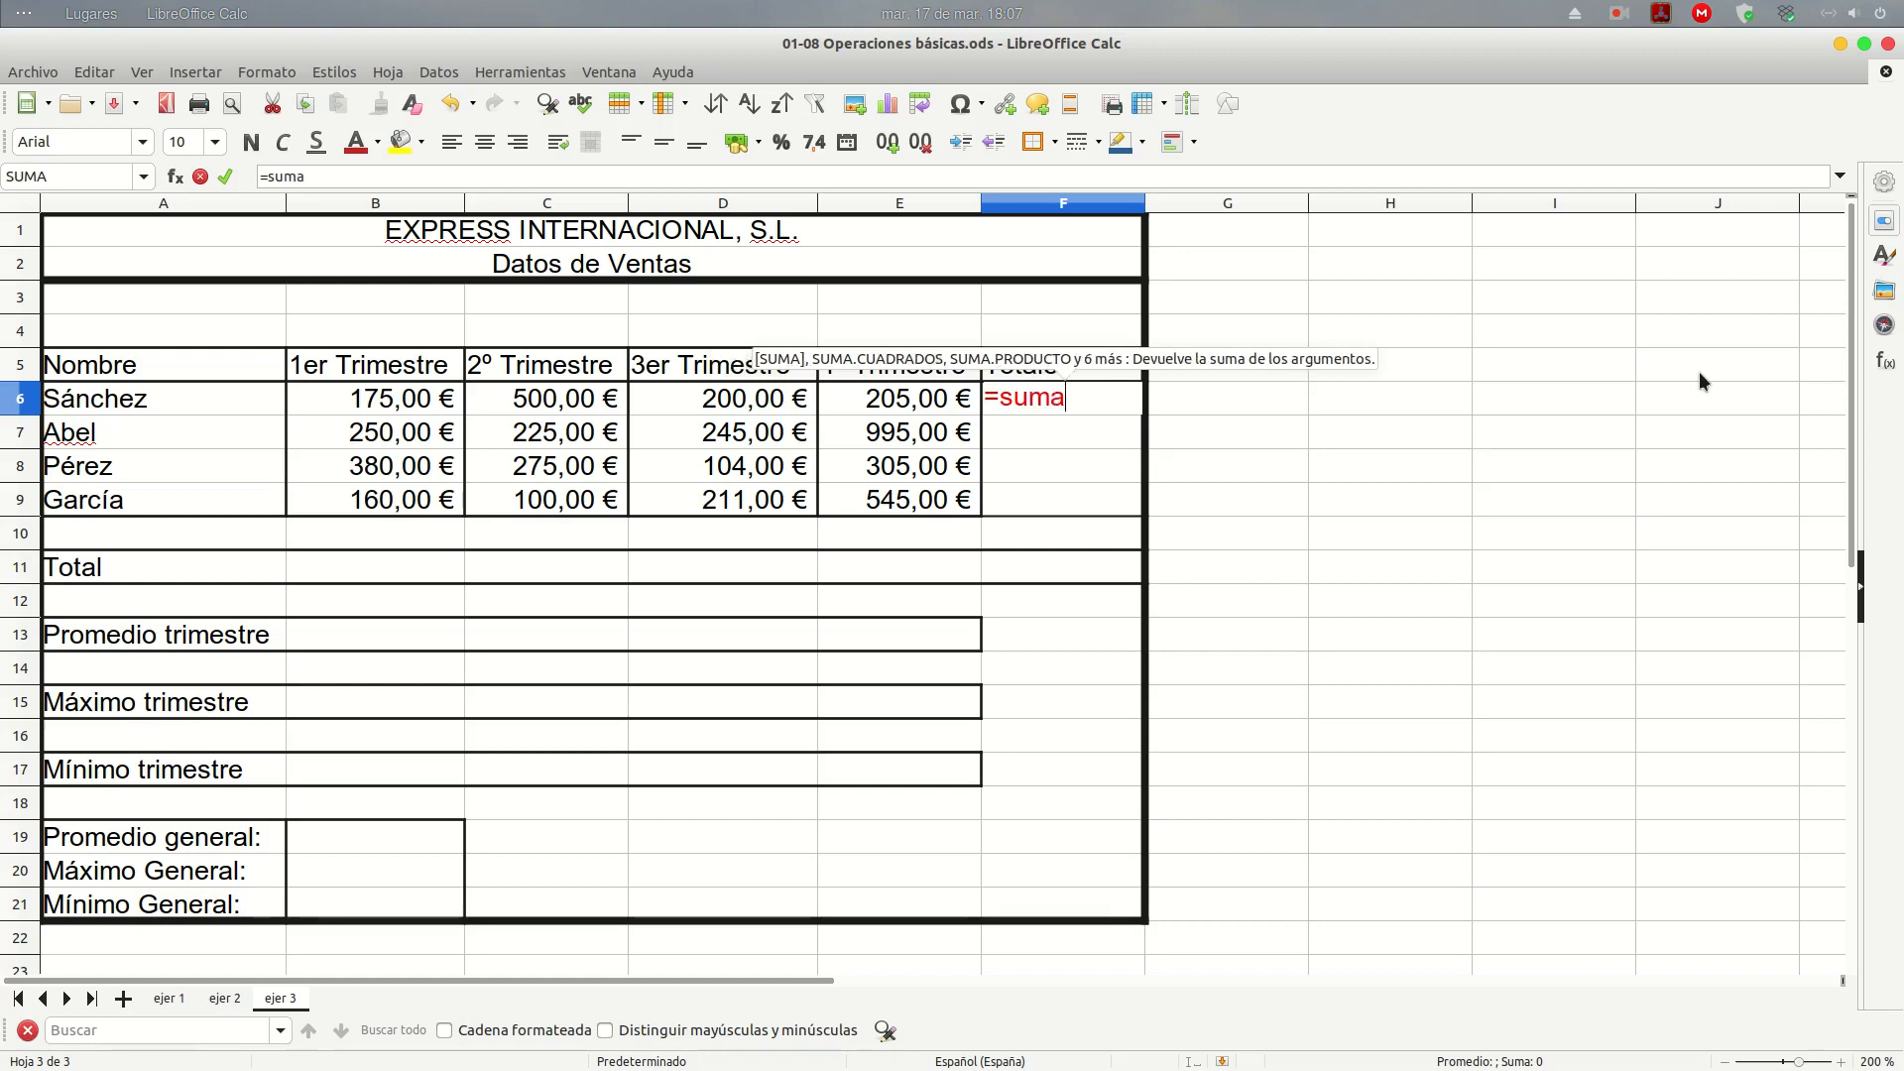
pyautogui.write('(')
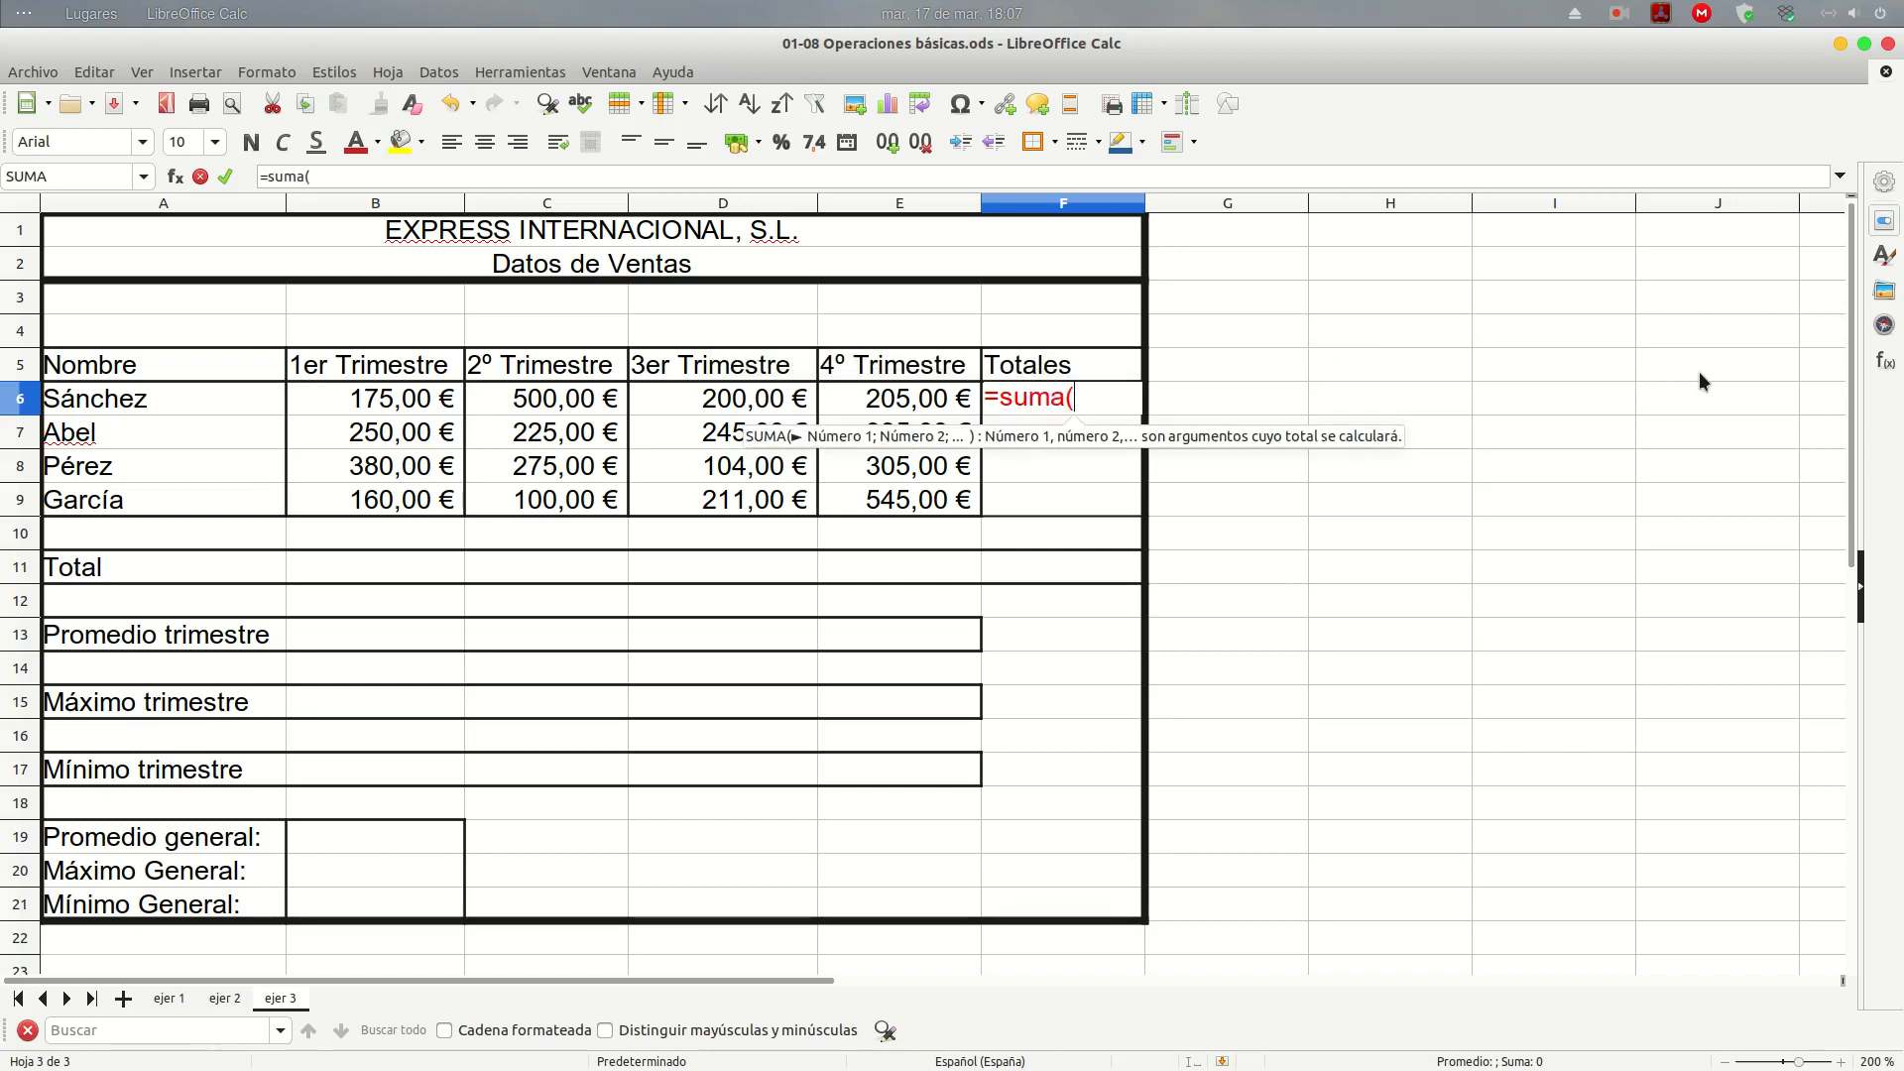
pyautogui.moveTo(369, 402); pyautogui.dragTo(959, 399)
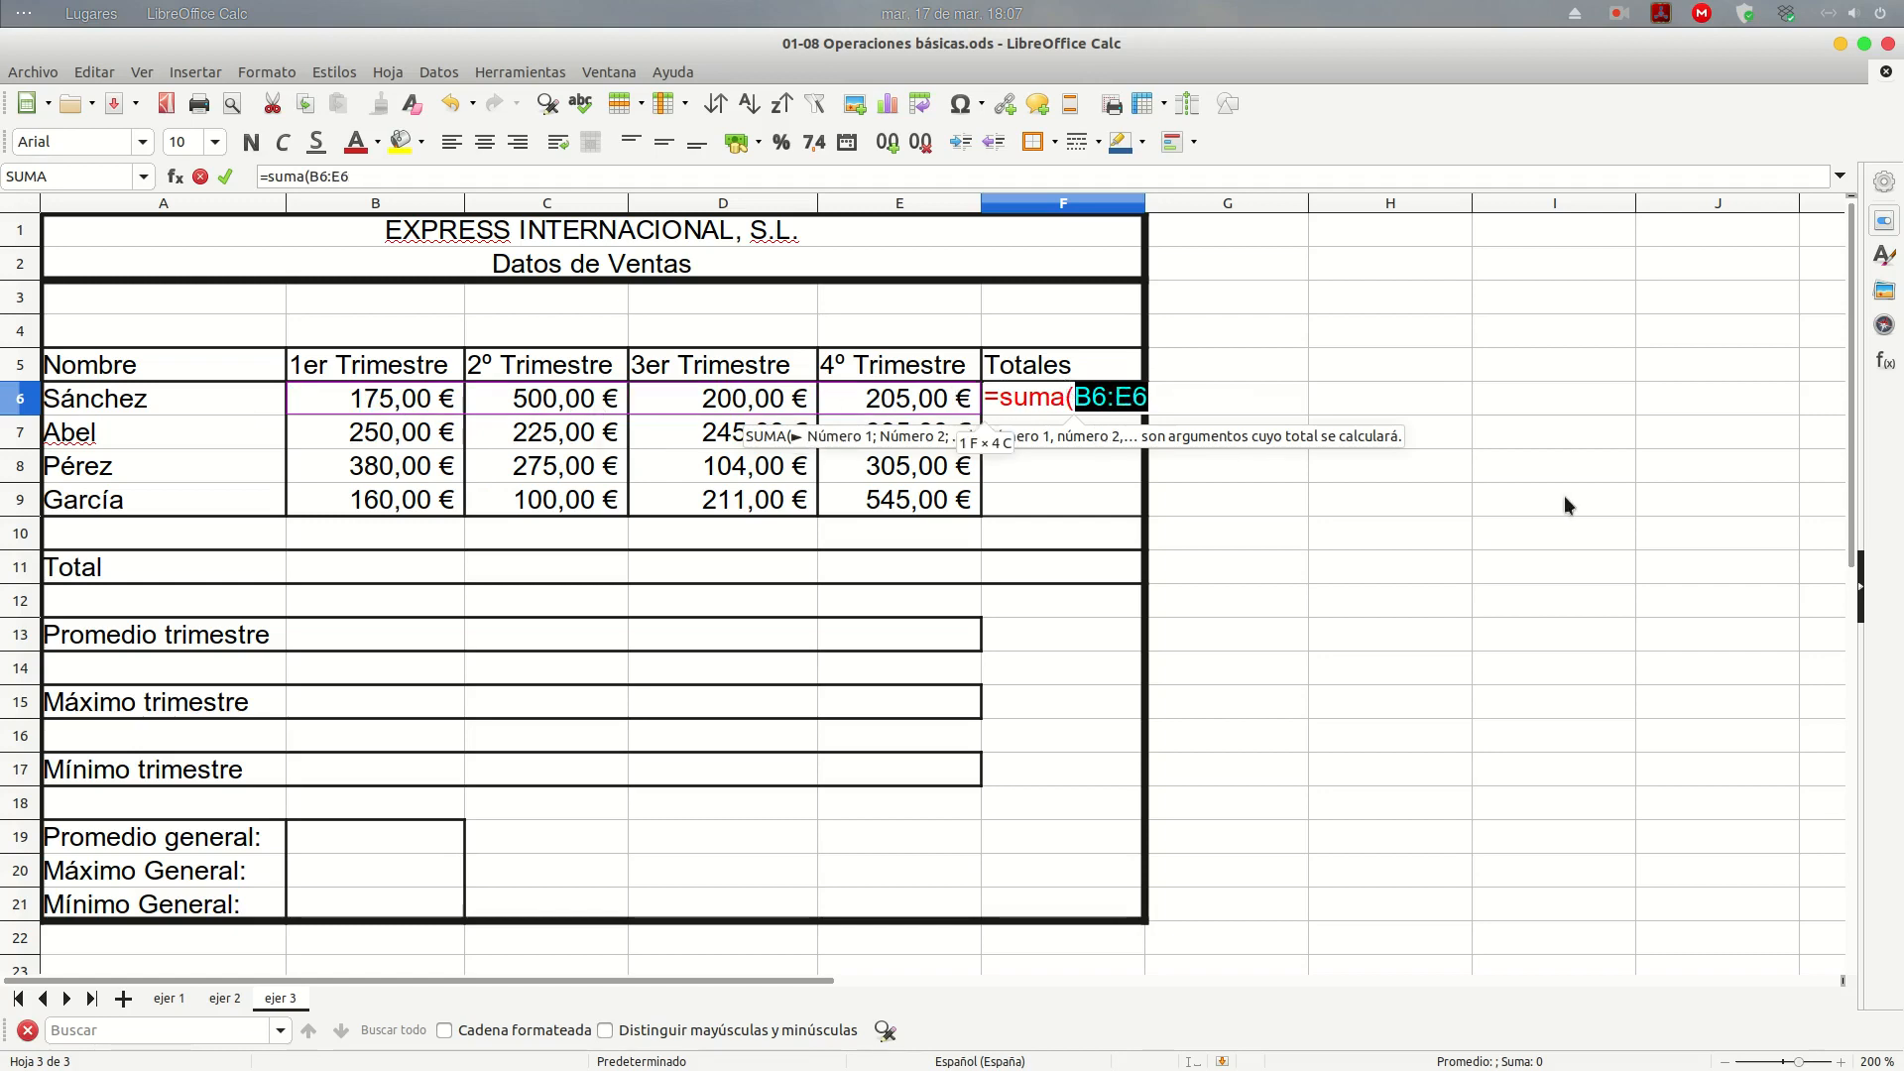
pyautogui.press('Return')
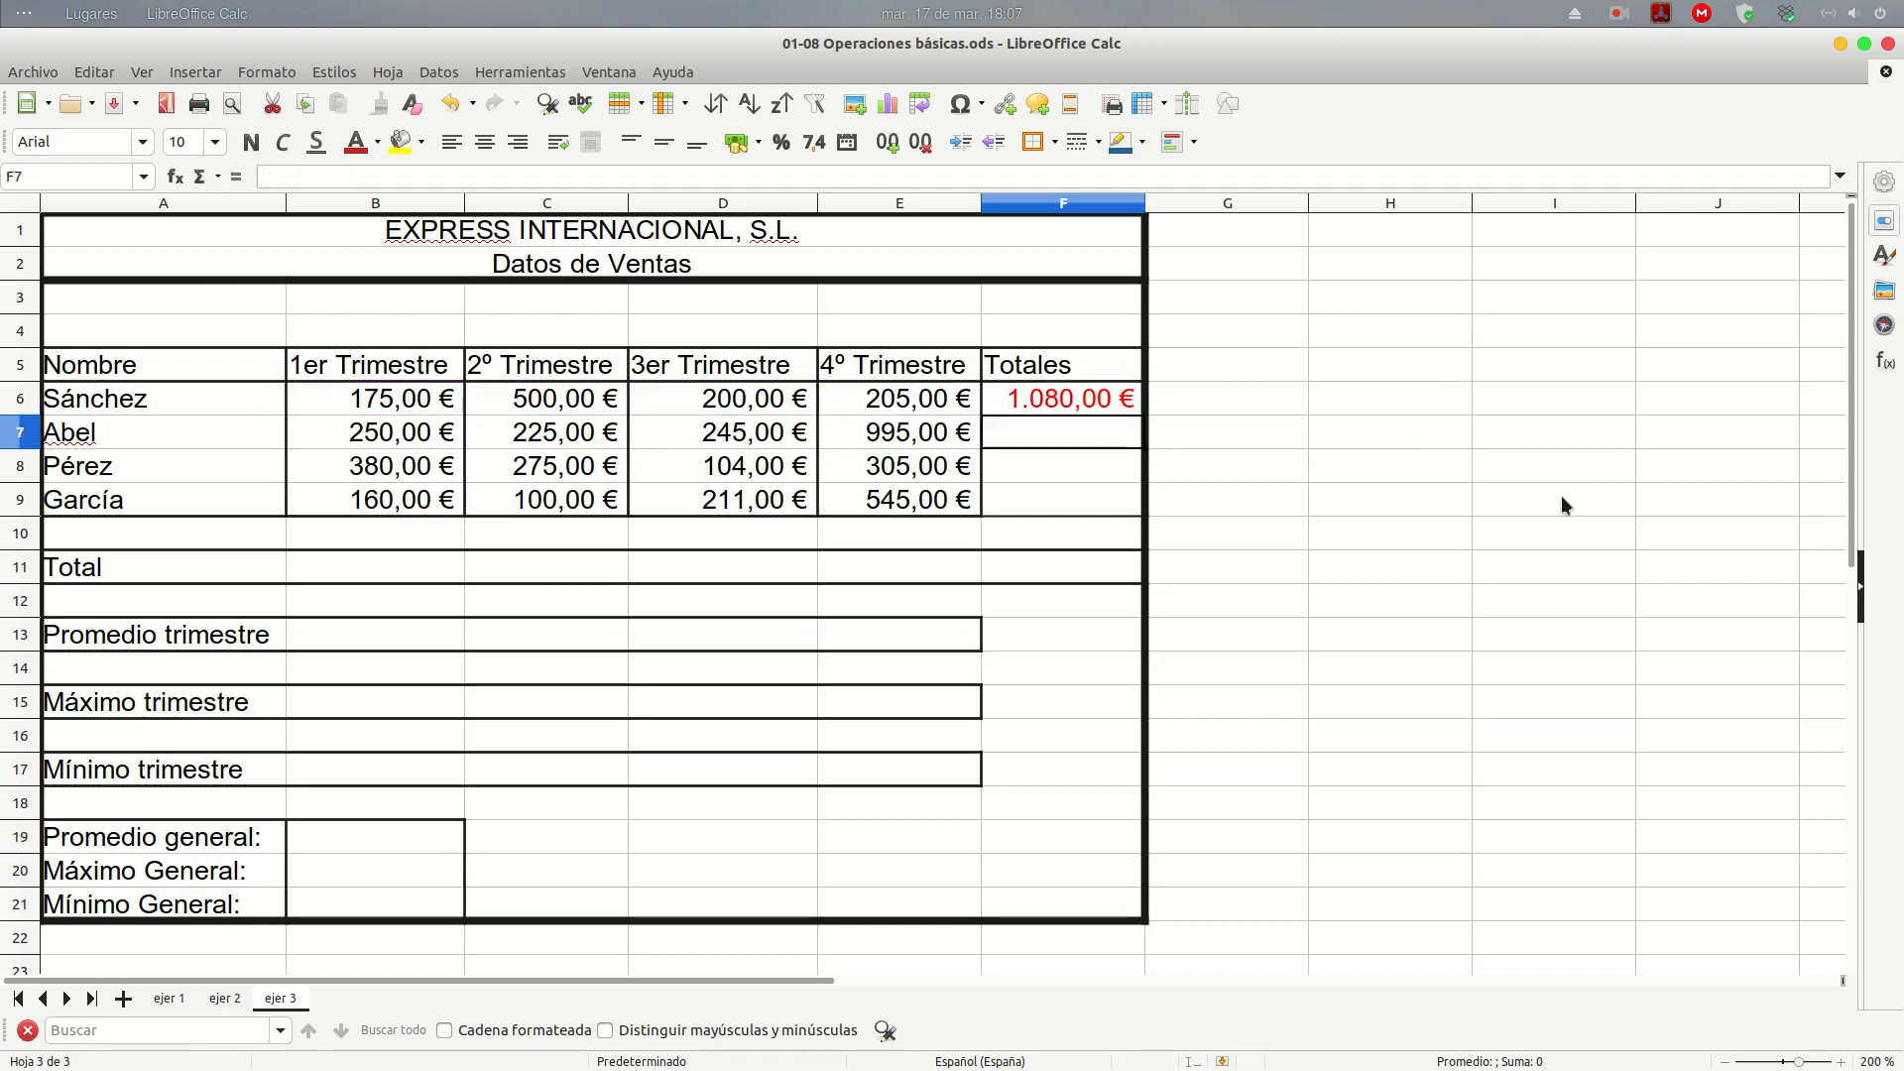
# Copy the row total formula from F6 down to F9 in the Totales column
pyautogui.click(1051, 402)
pyautogui.moveTo(1151, 416); pyautogui.dragTo(1151, 502)
pyautogui.click(1377, 448)
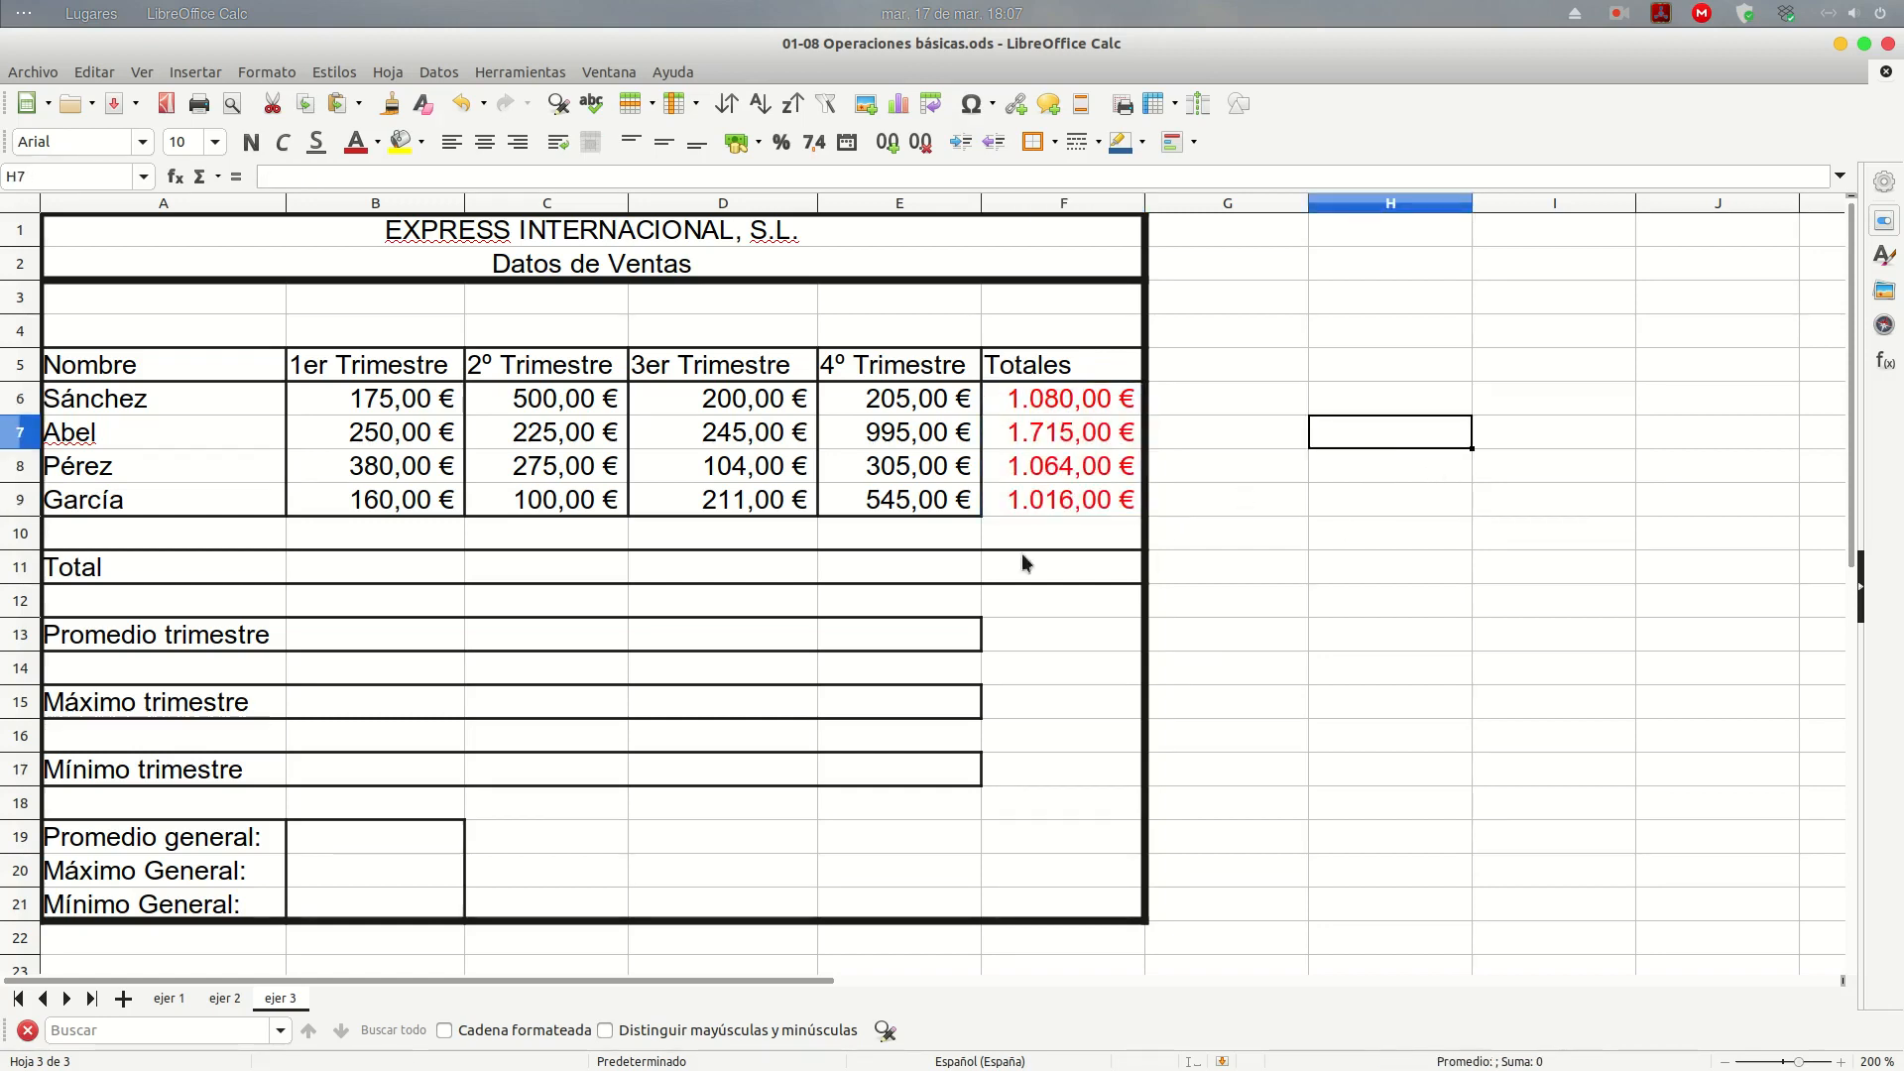
# Add a 0,75 pt bottom border in colour #1A1A1A to cell F9
pyautogui.click(1010, 504)
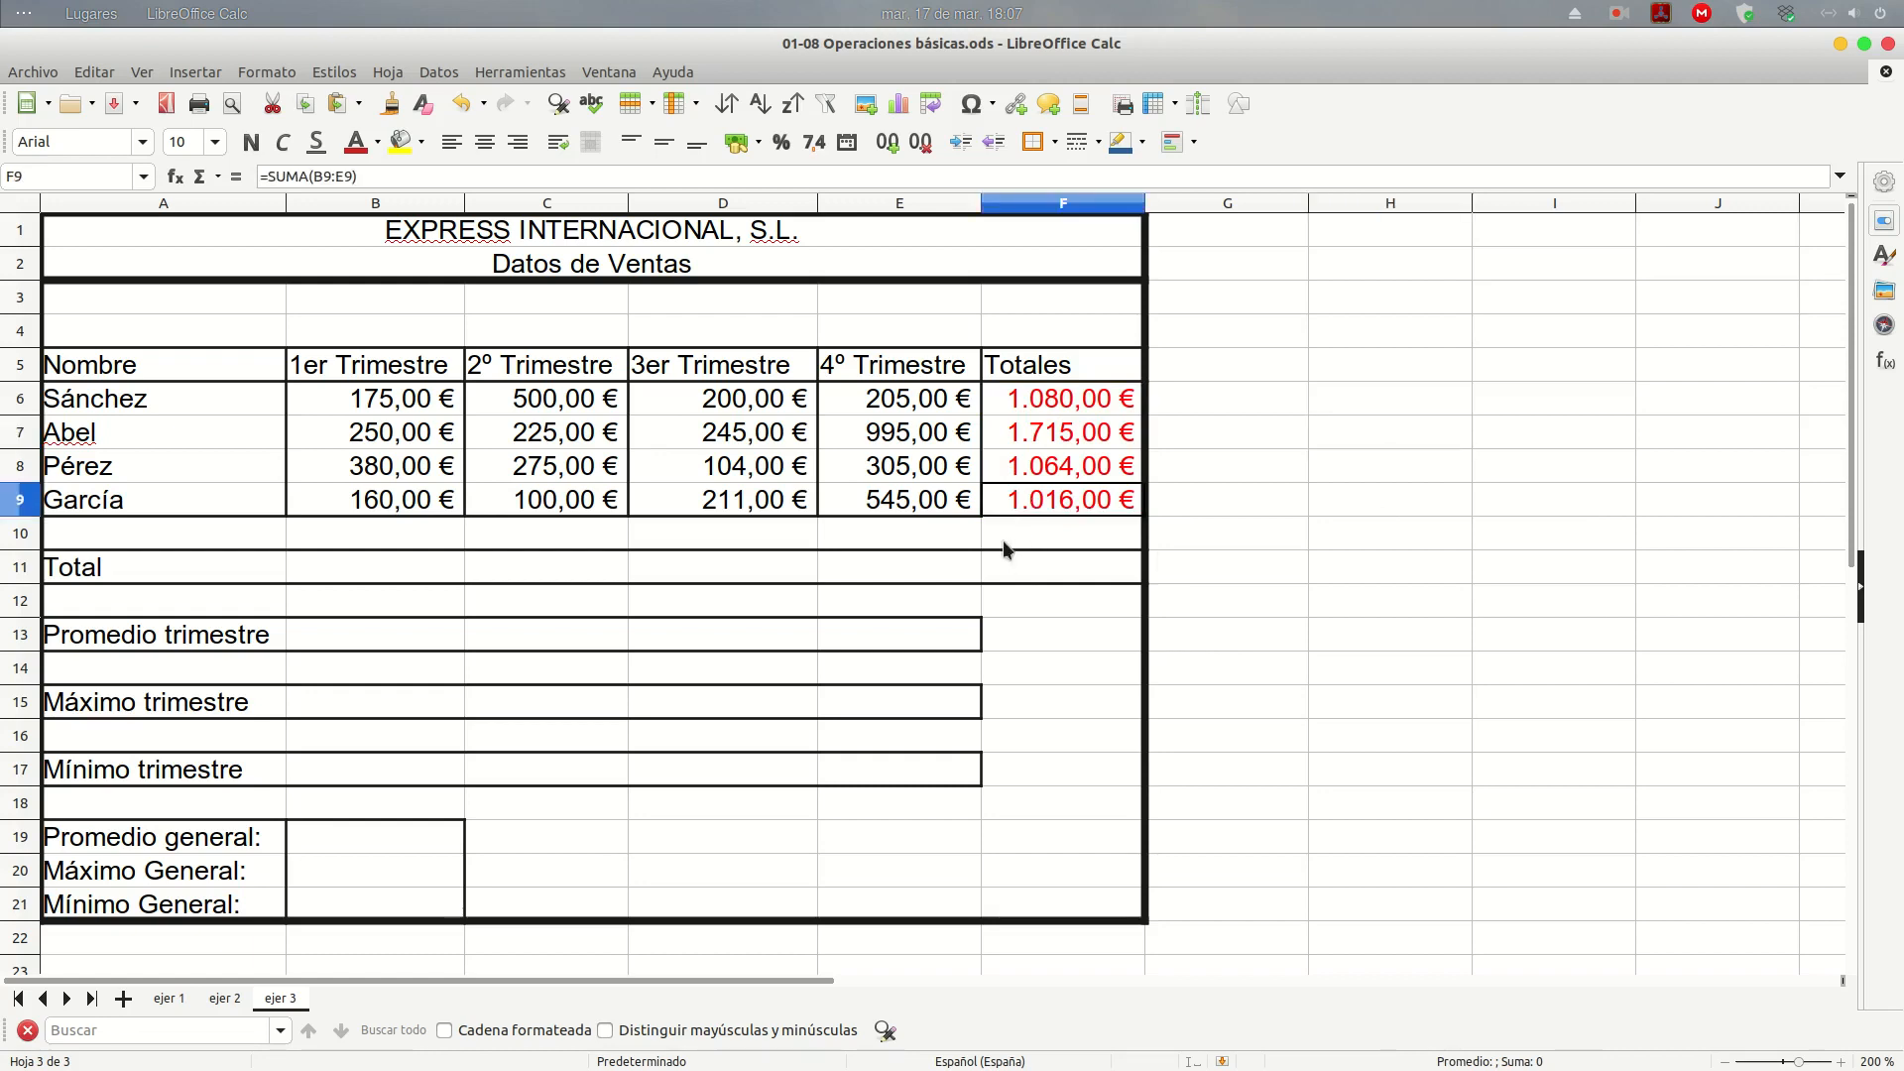
pyautogui.rightClick(1049, 509)
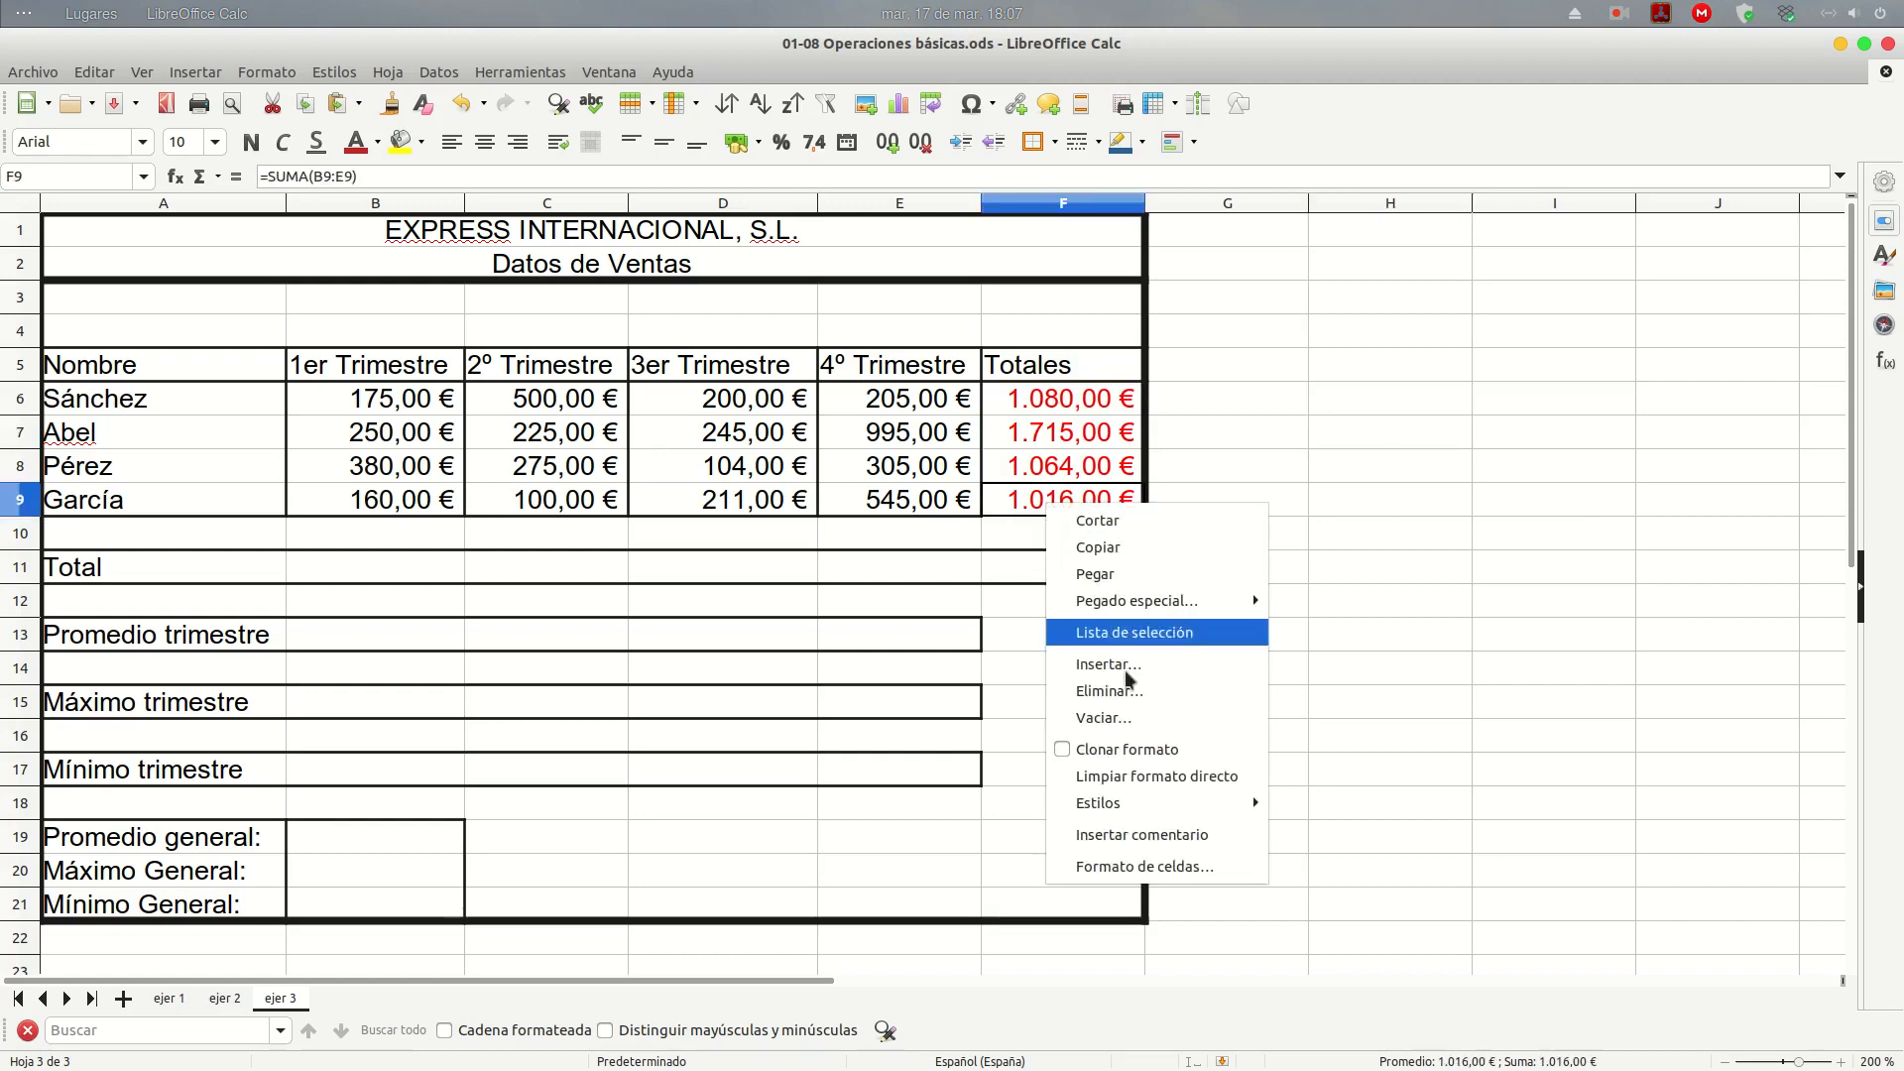
pyautogui.click(1146, 868)
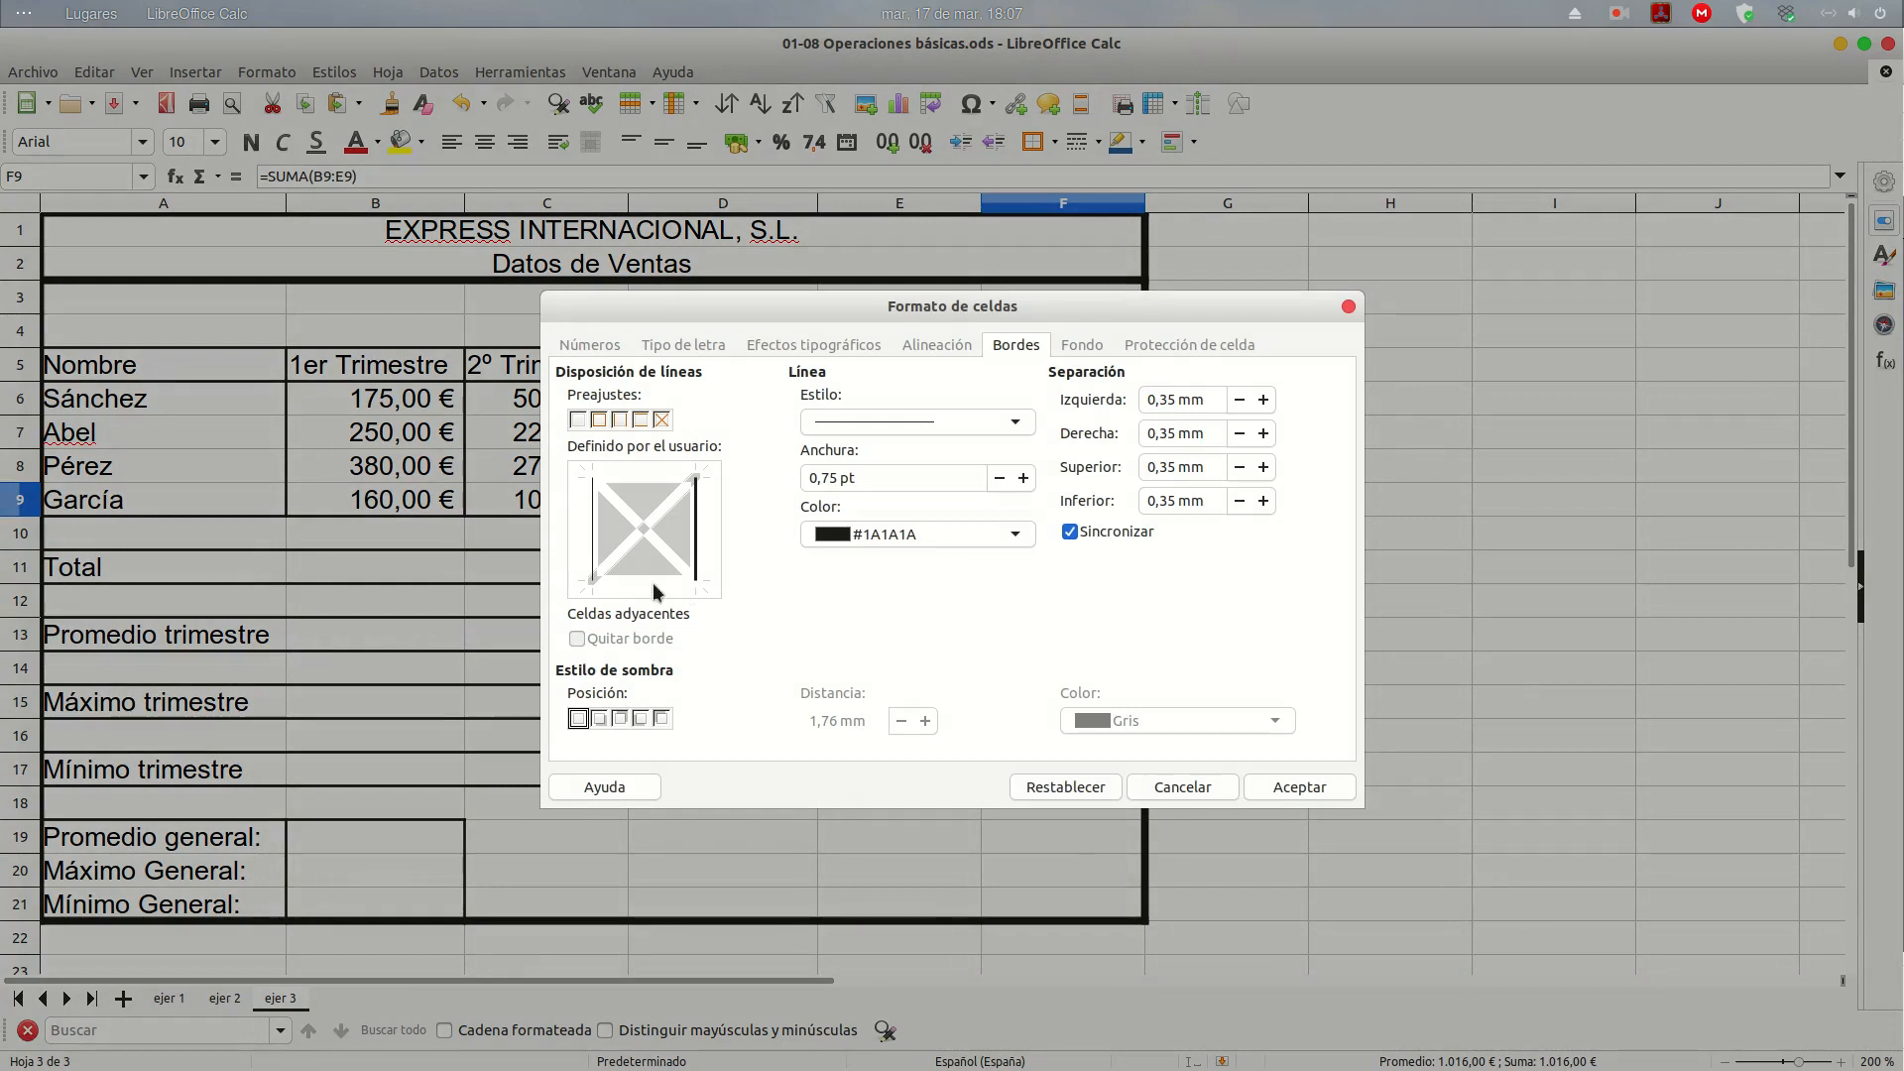
pyautogui.click(654, 583)
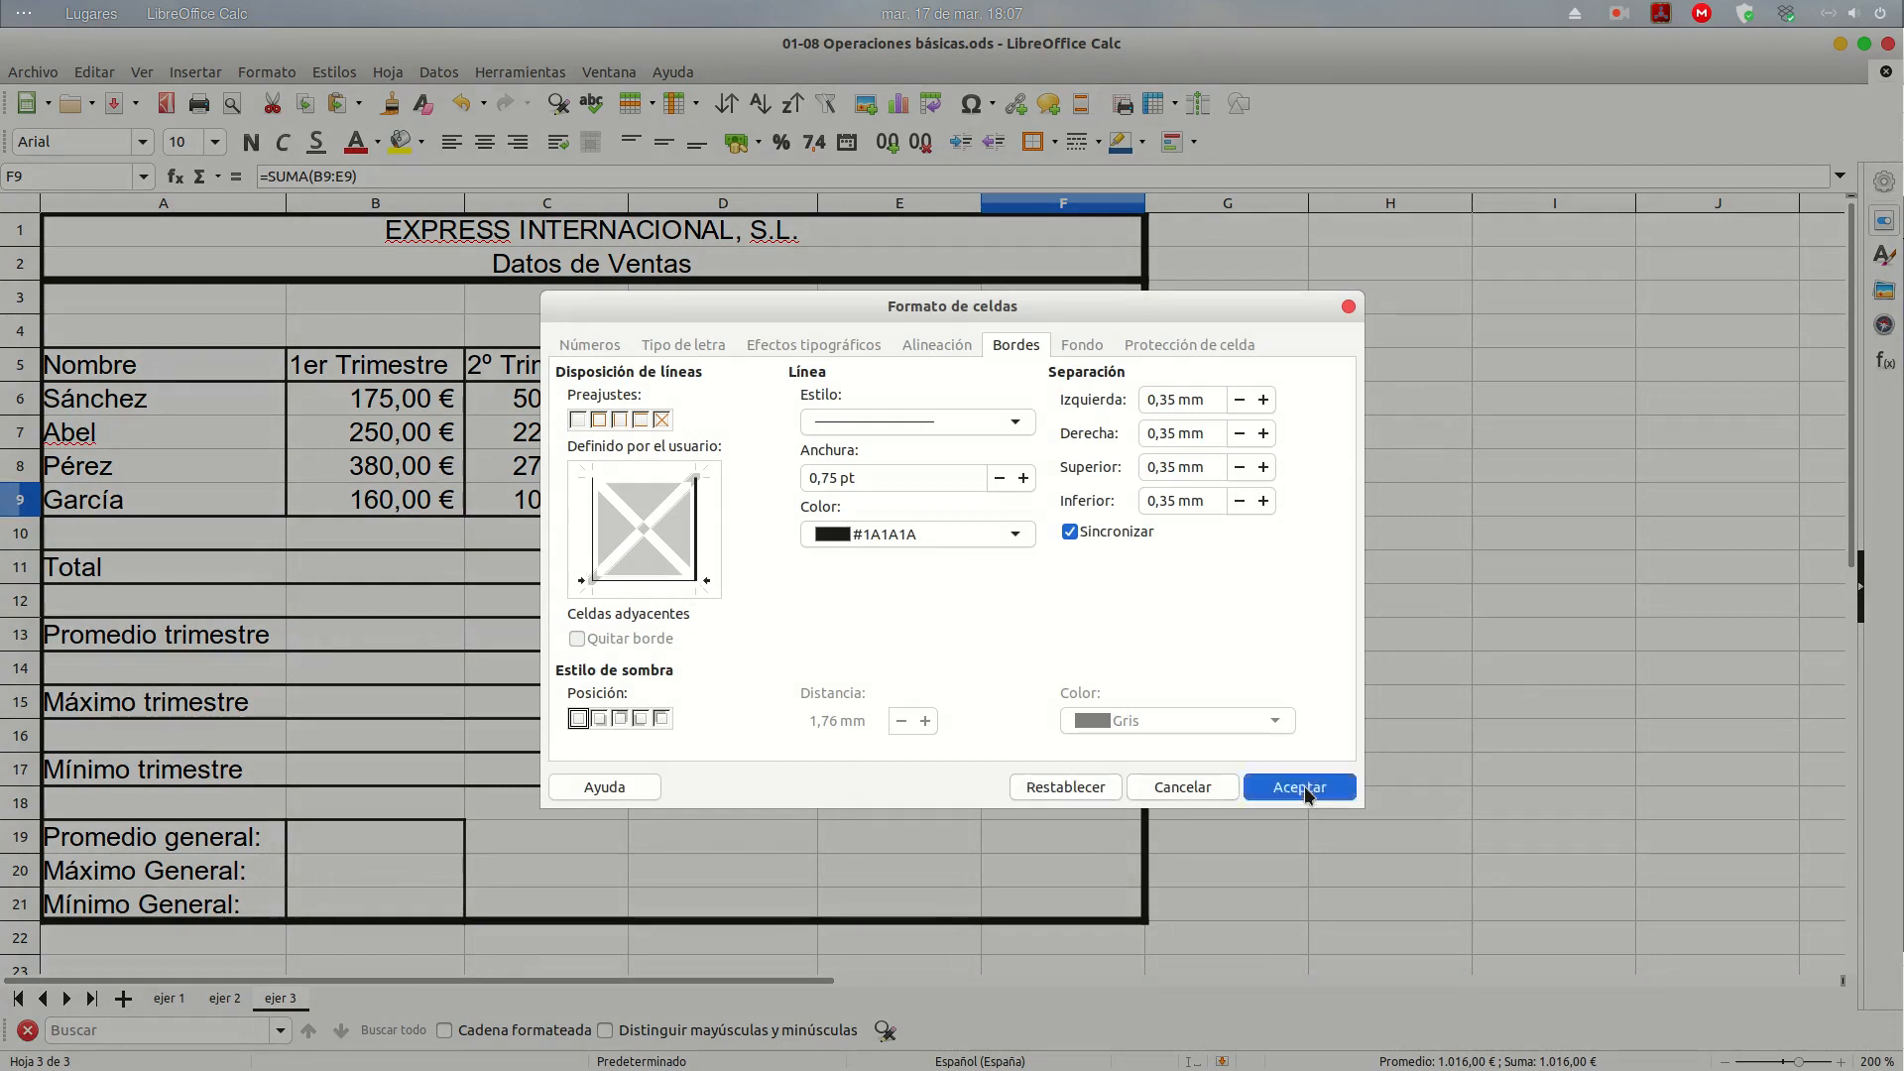
pyautogui.click(1306, 787)
pyautogui.click(1288, 528)
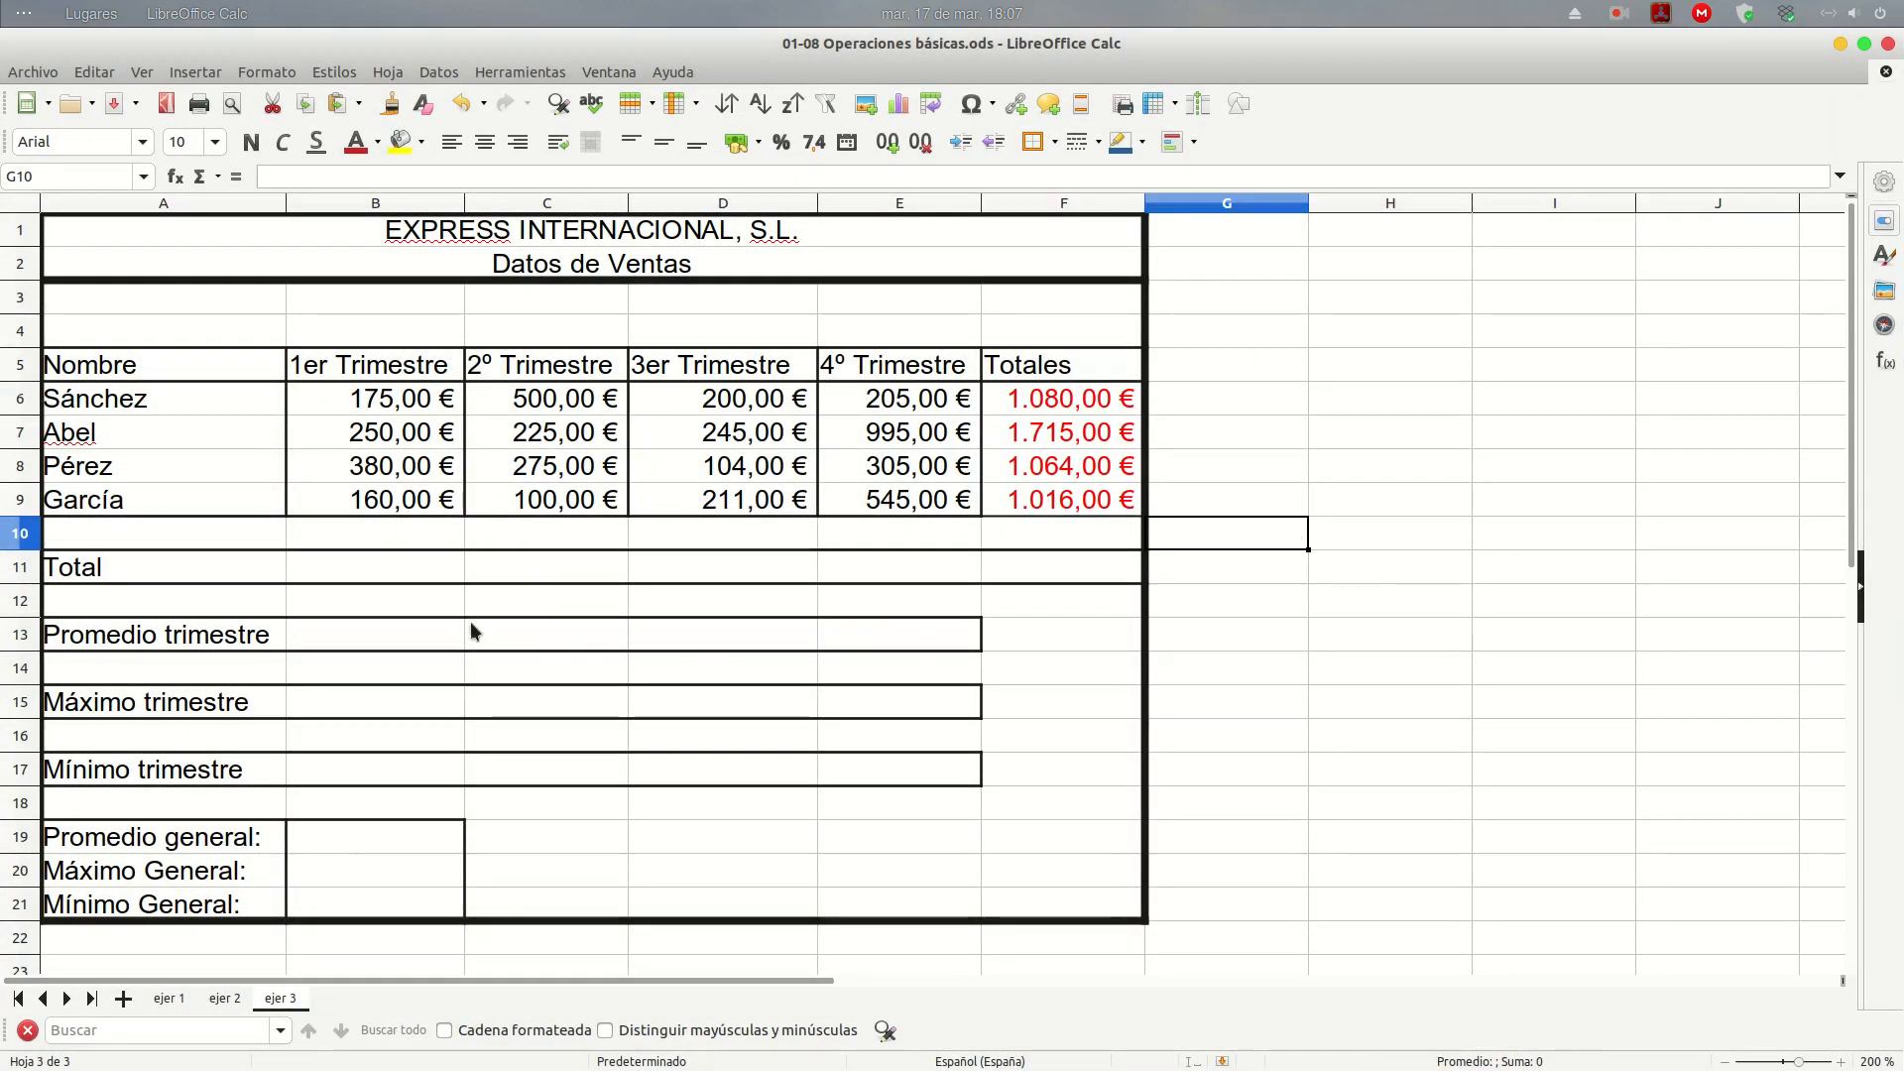
# Total the 1er Trimestre sales in B11 with the formula =SUMA(B6:B9)
pyautogui.click(383, 568)
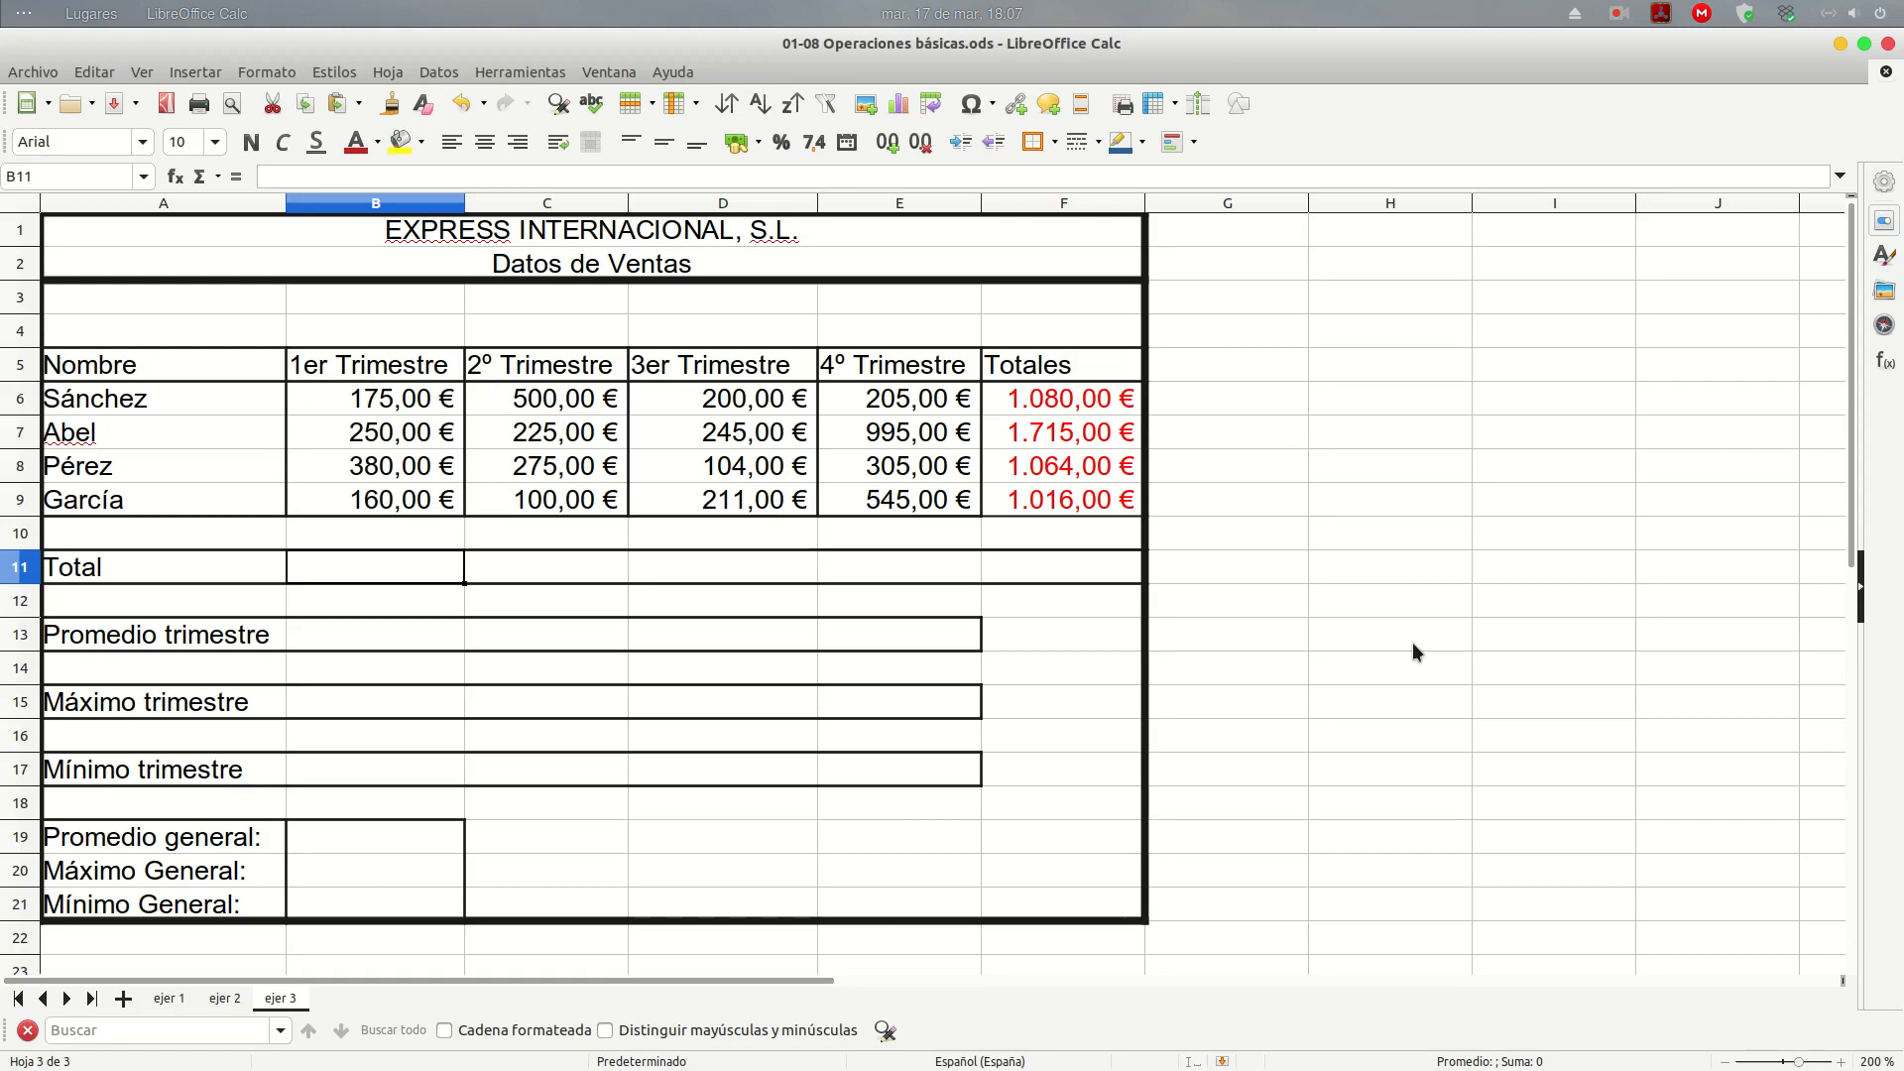
pyautogui.write('=')
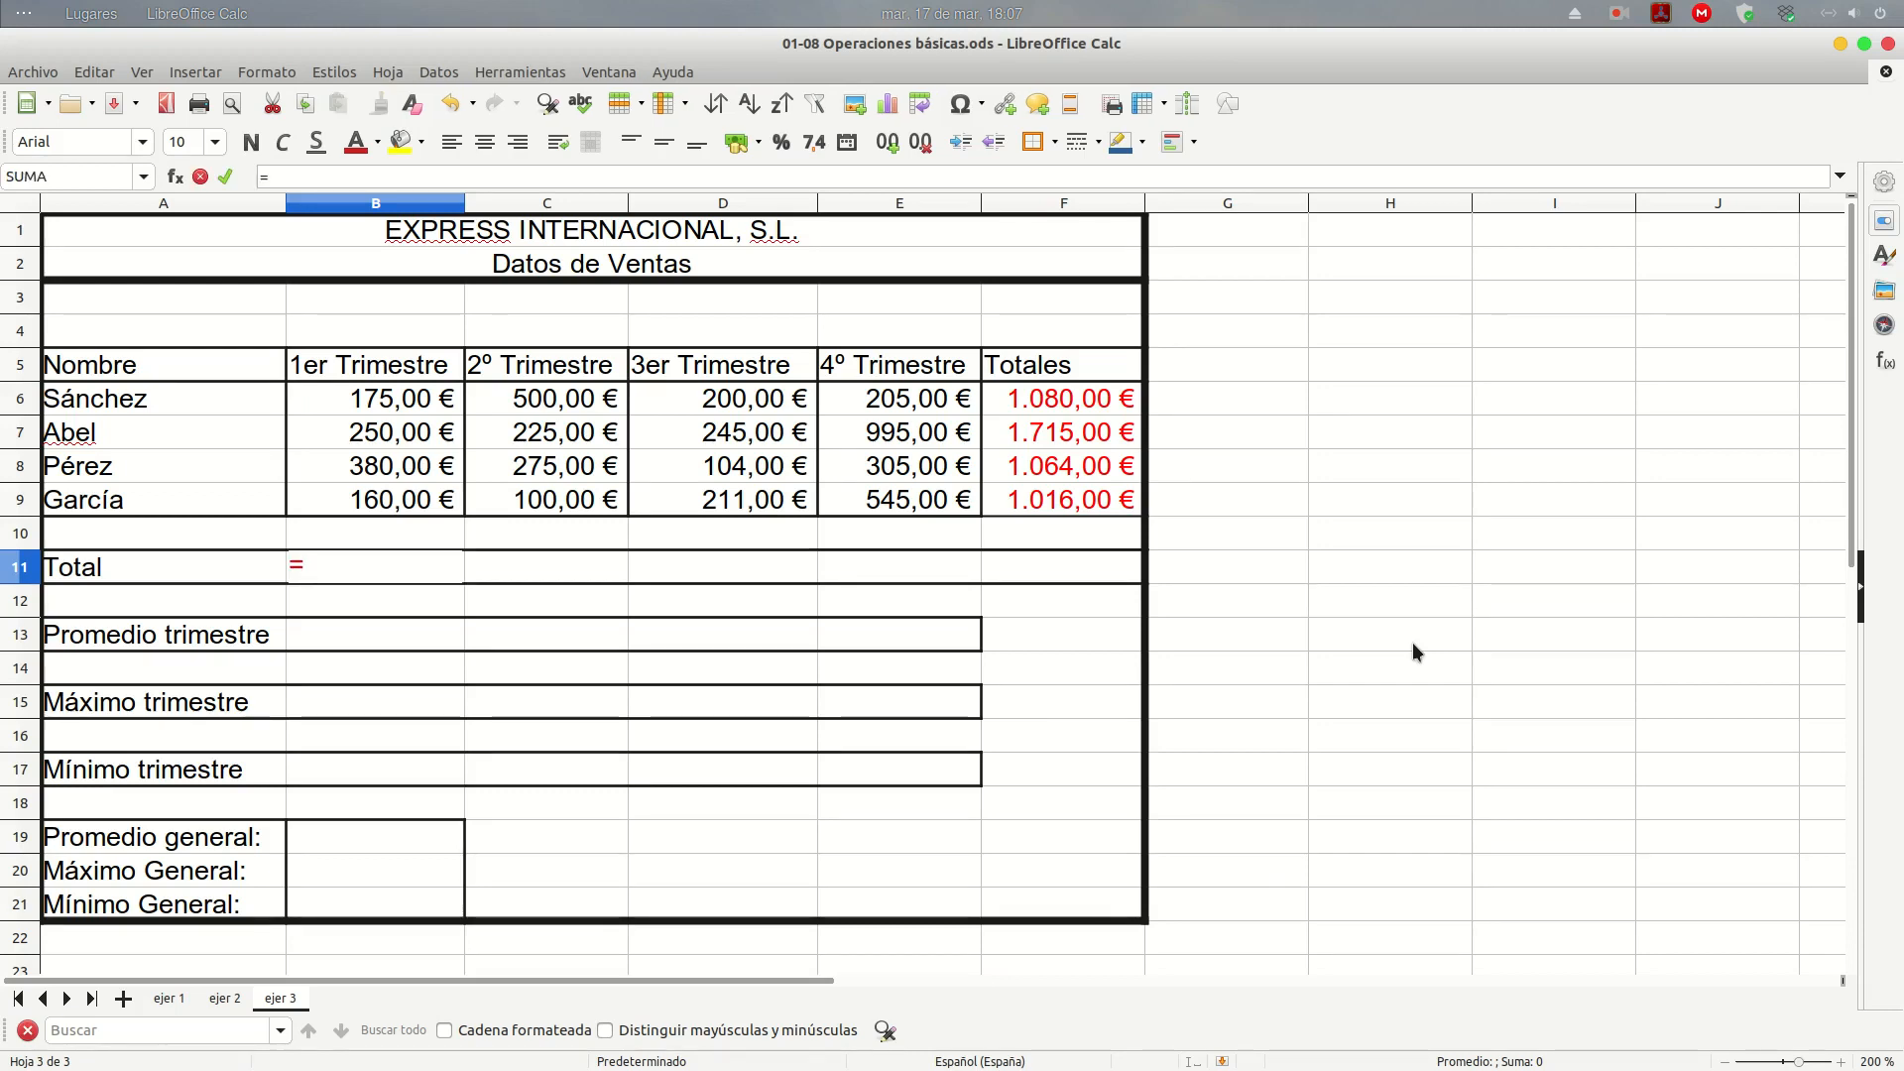
pyautogui.write('suma')
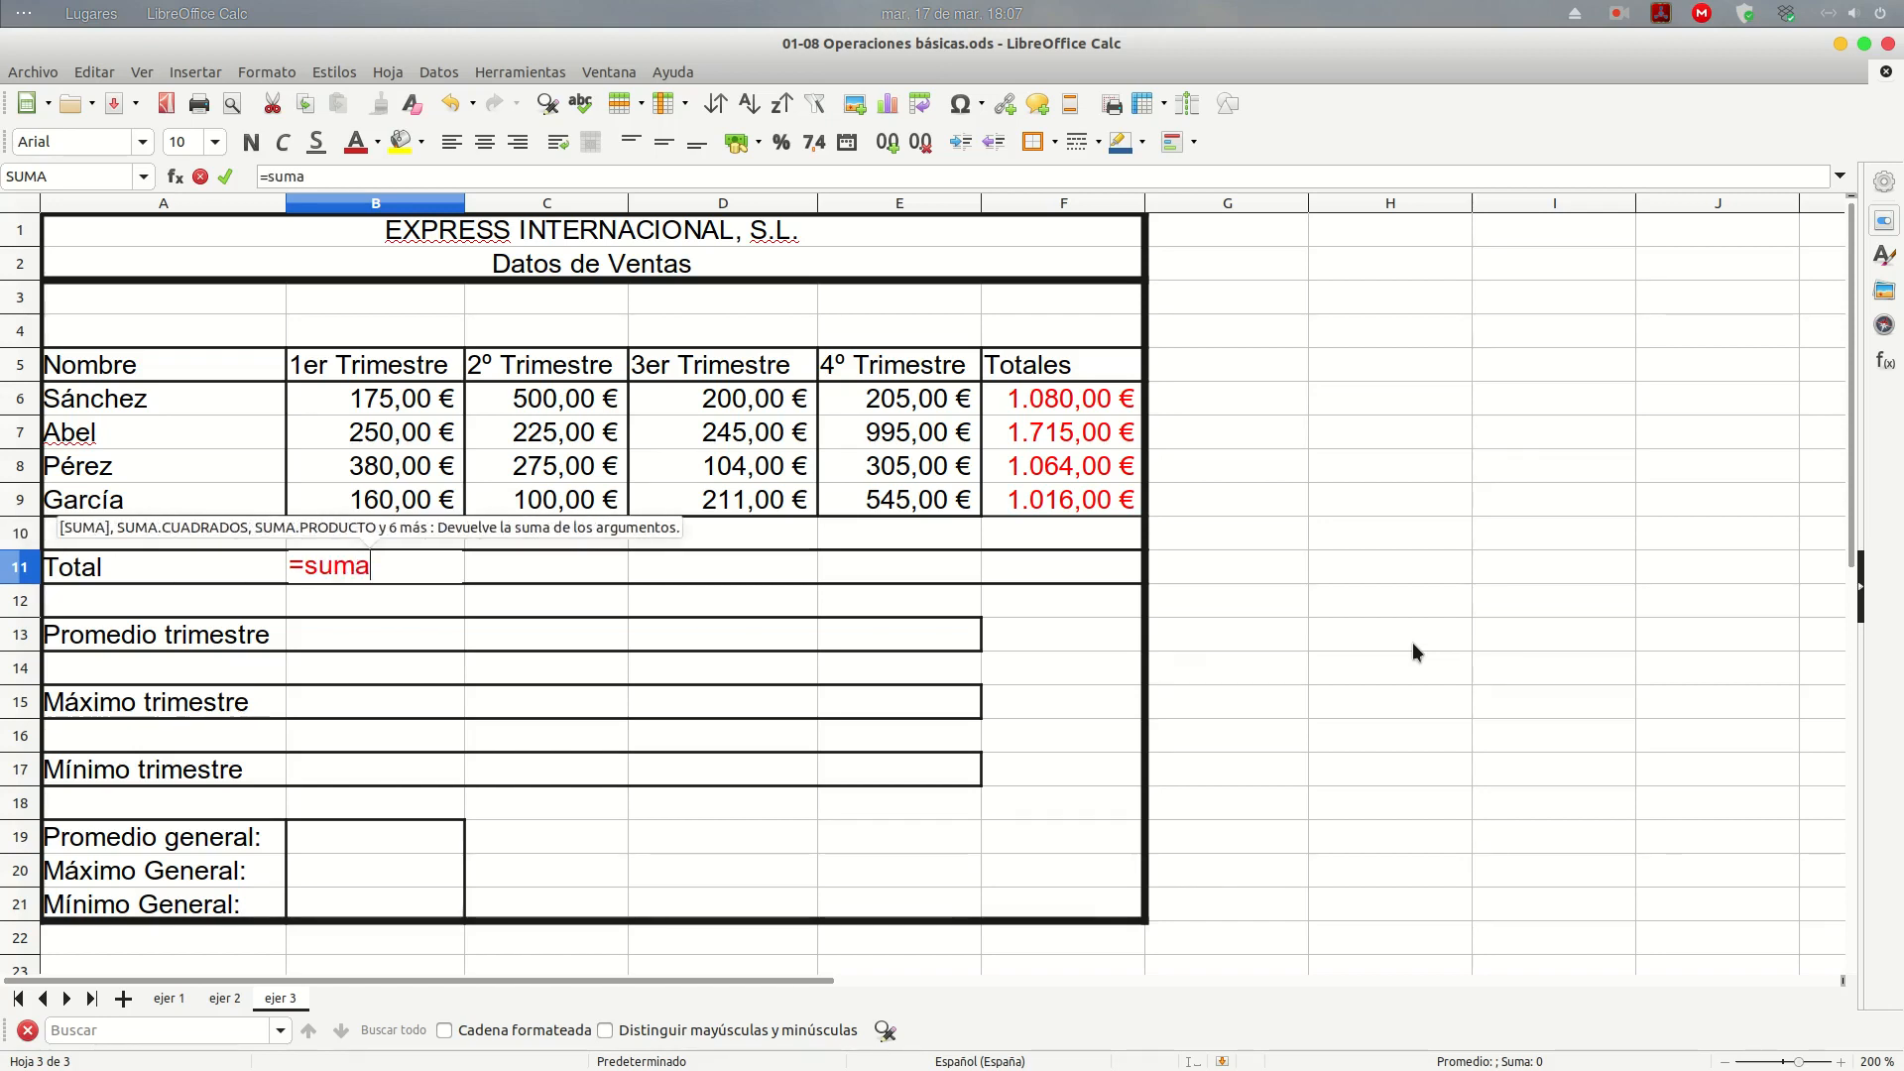
pyautogui.write('(')
pyautogui.moveTo(317, 407); pyautogui.dragTo(342, 508)
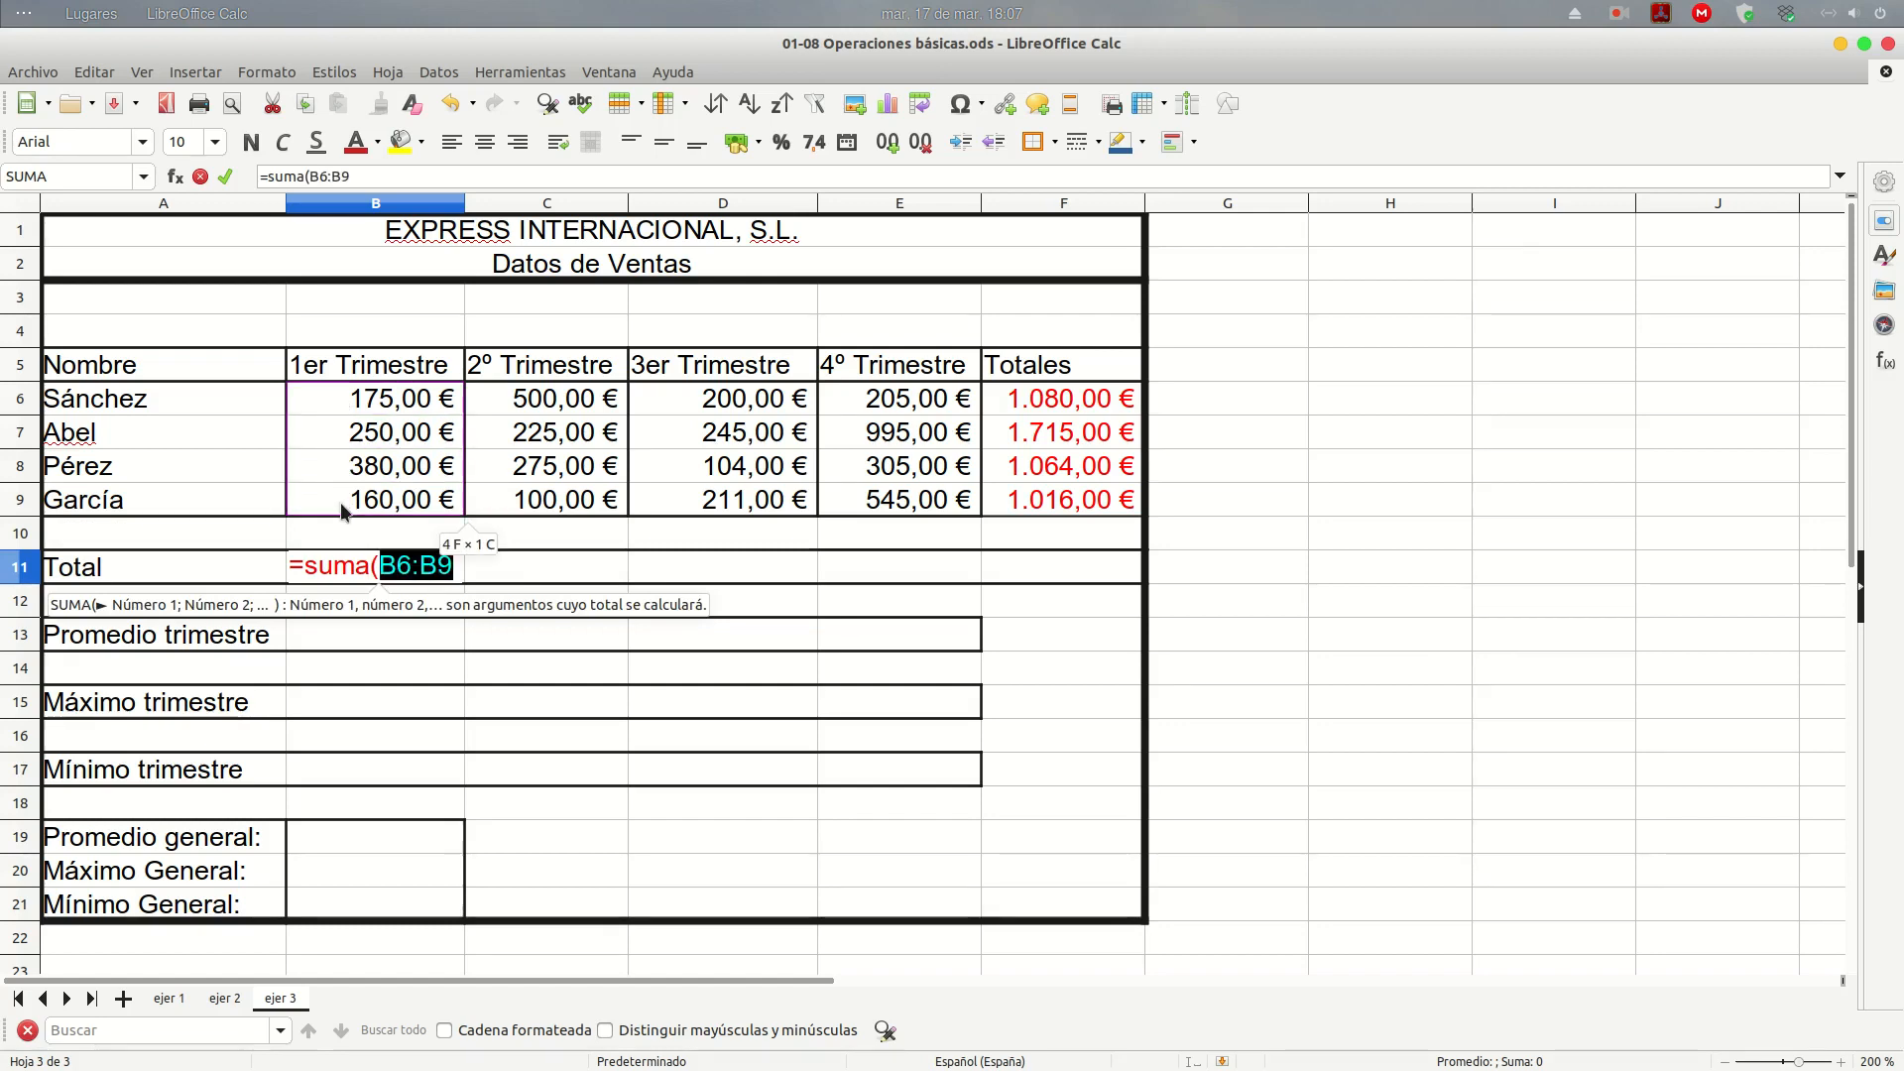
pyautogui.write(')')
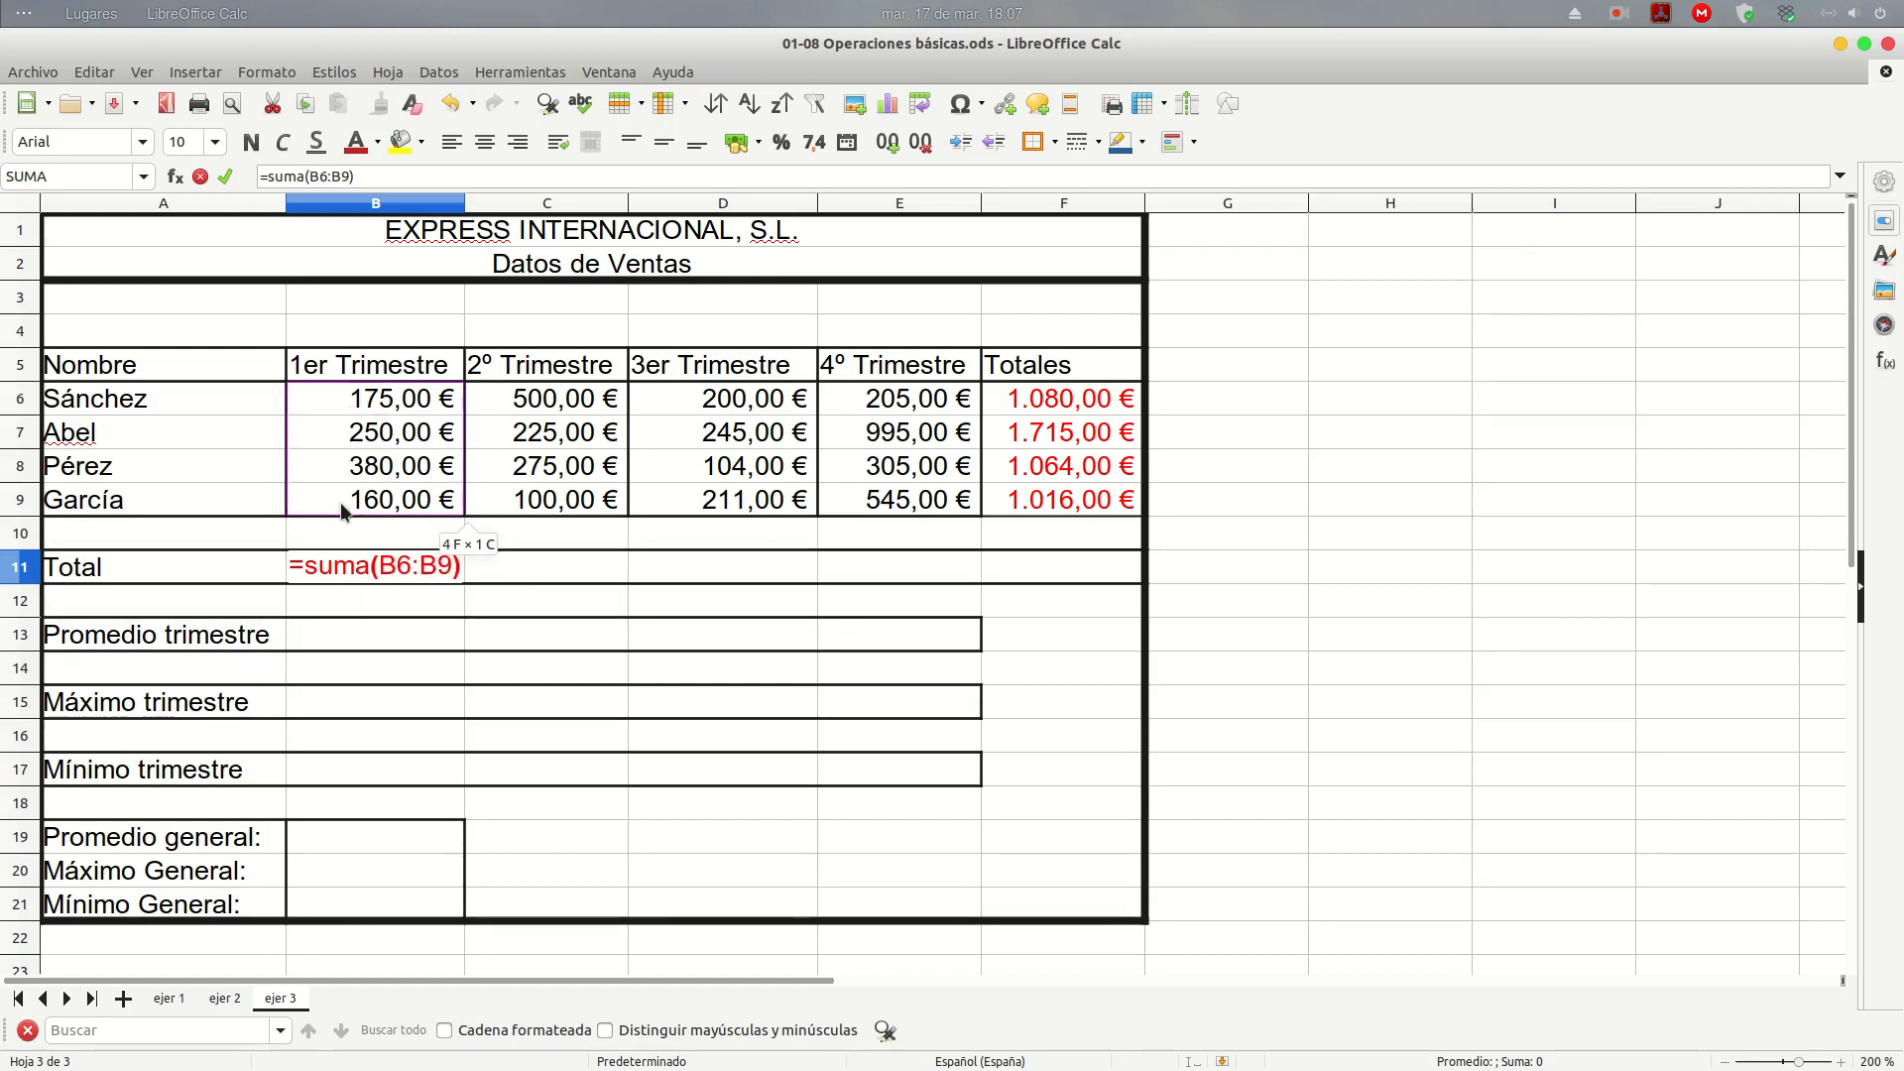
pyautogui.press('Return')
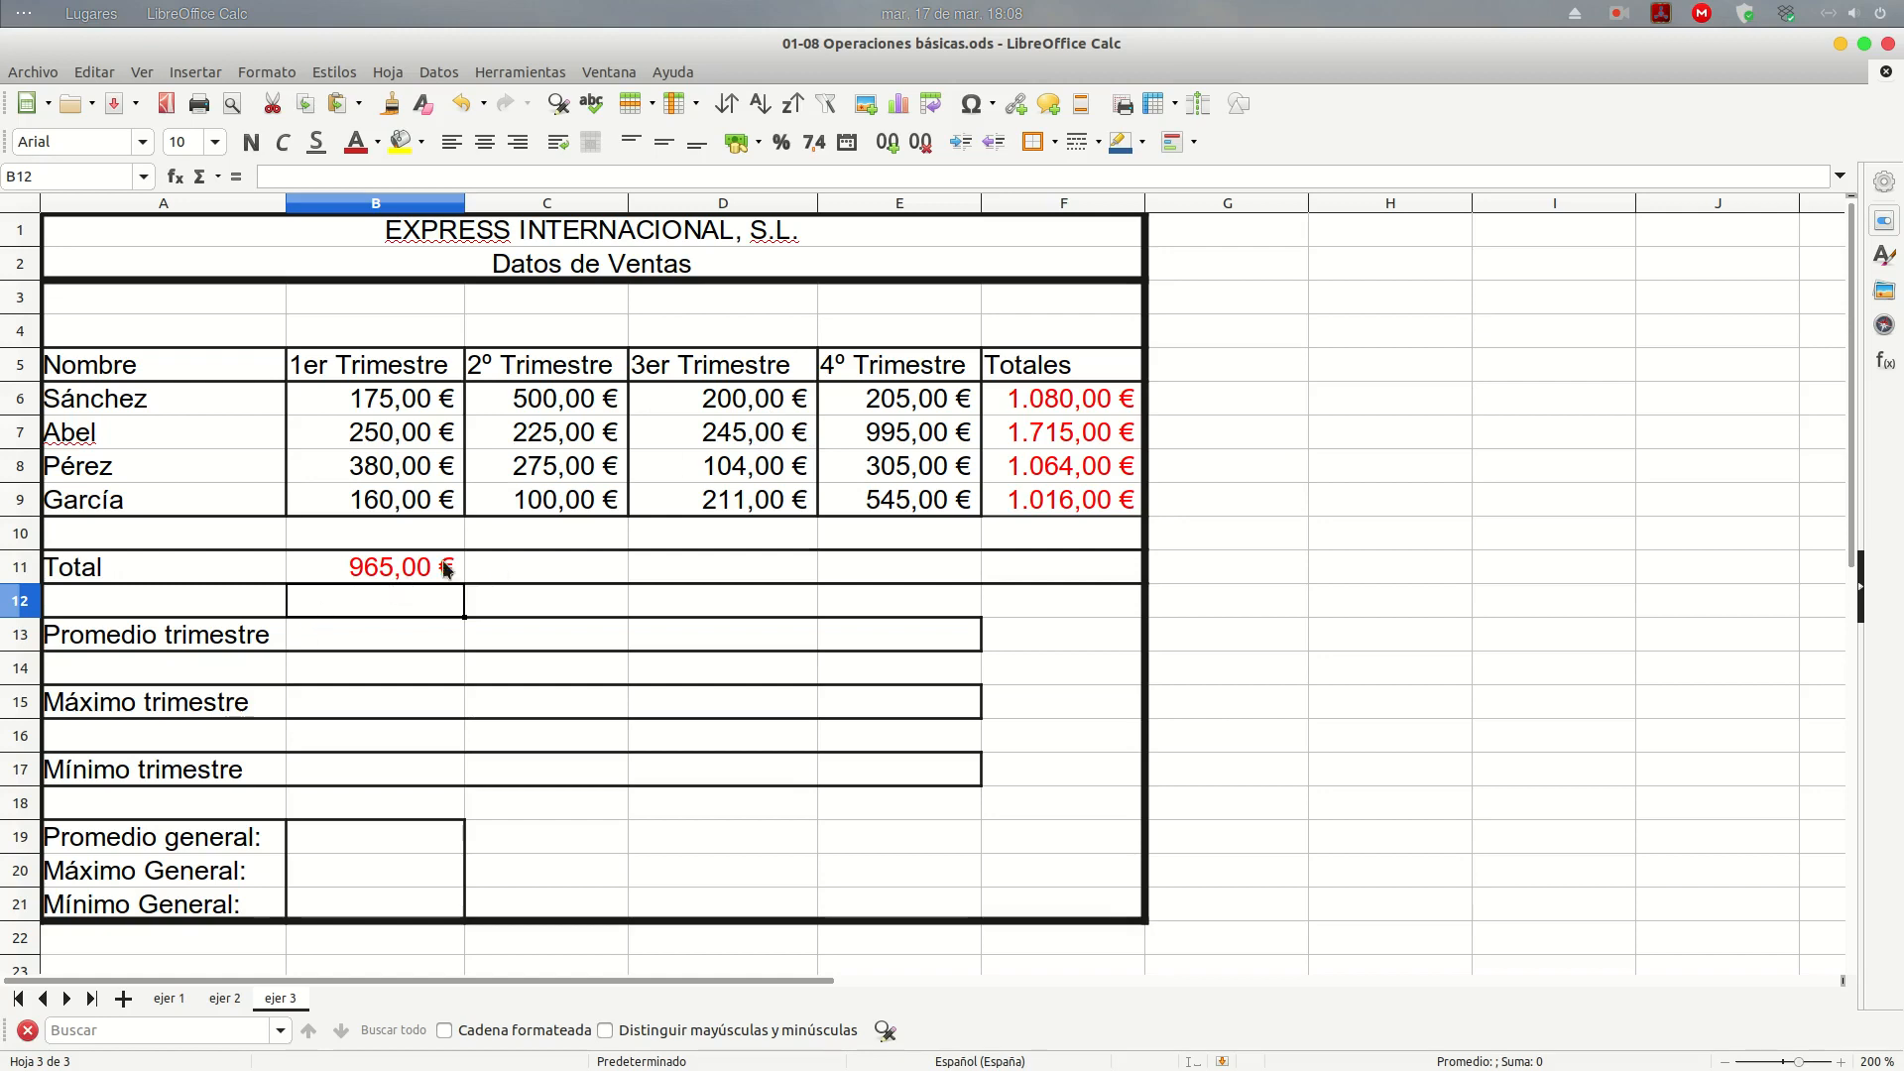
# Copy the Total formula from B11 across to F11
pyautogui.click(400, 574)
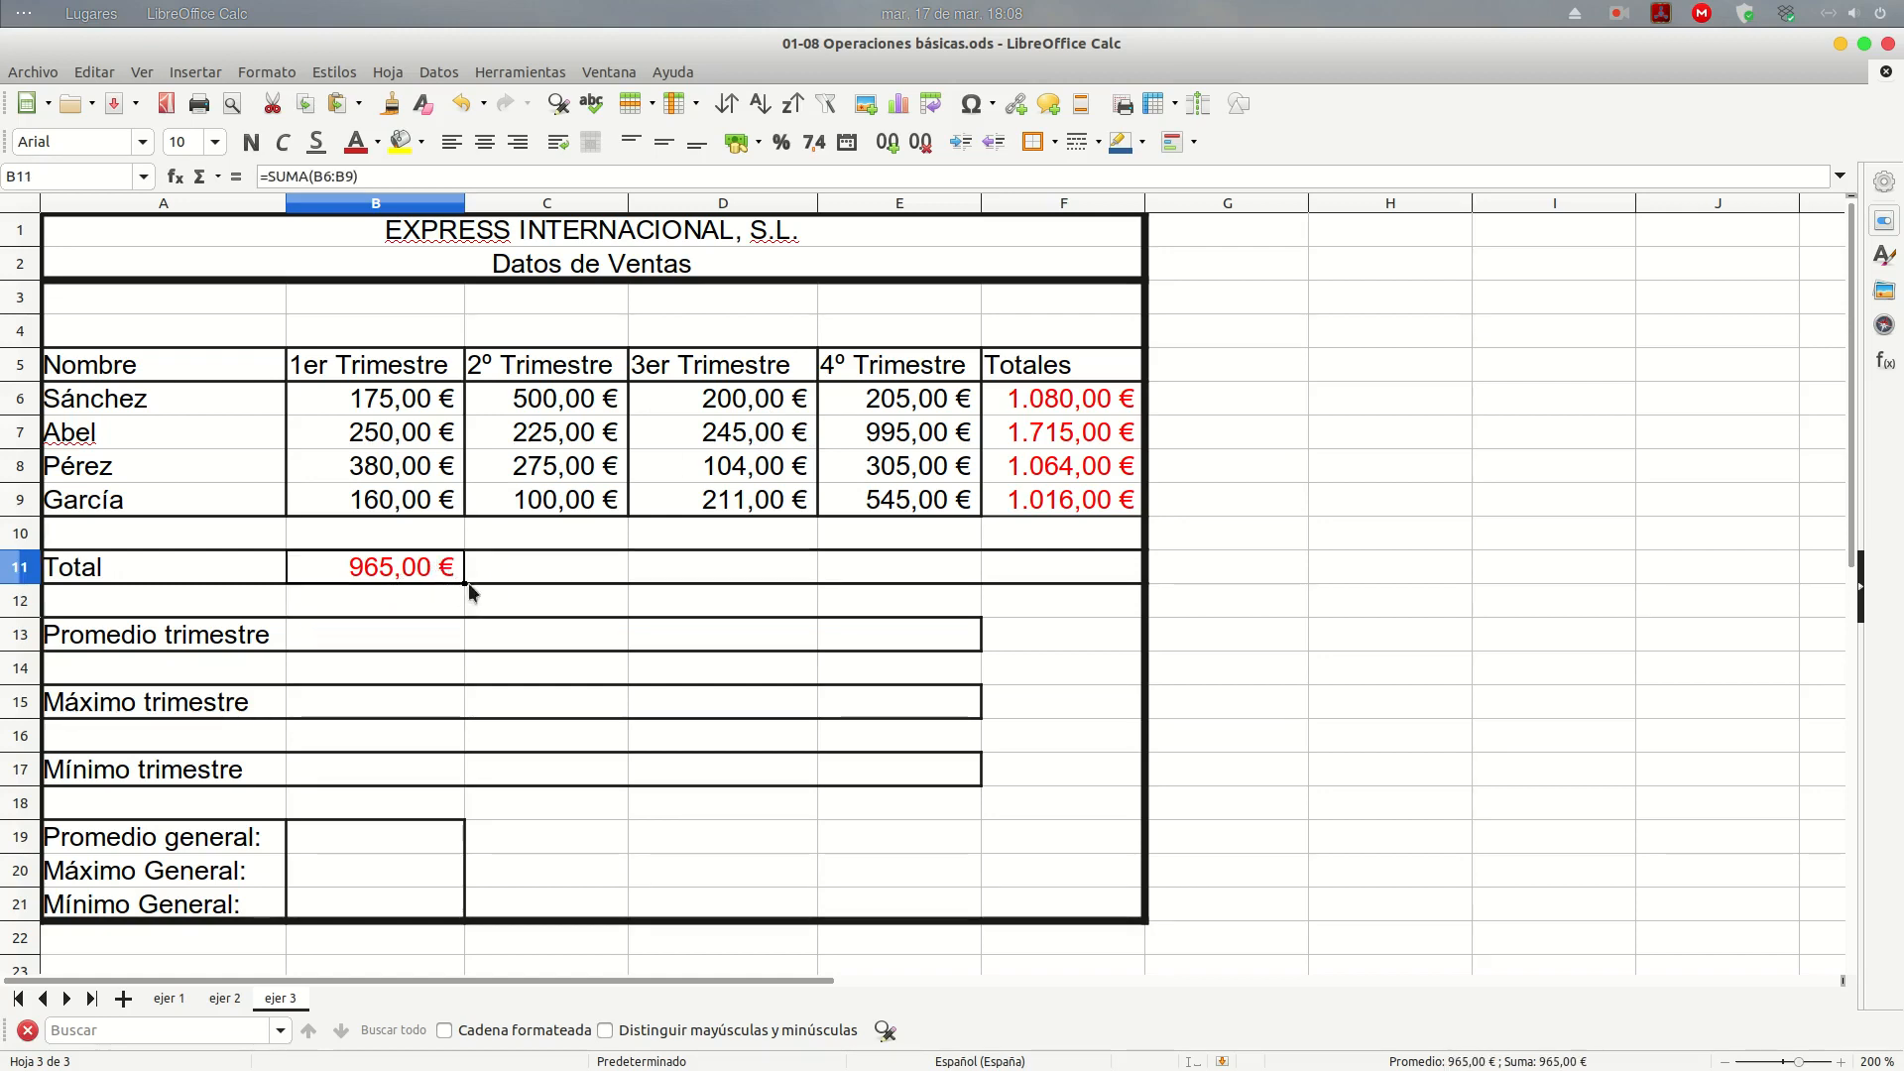
pyautogui.moveTo(468, 584); pyautogui.dragTo(1091, 575)
pyautogui.click(1277, 545)
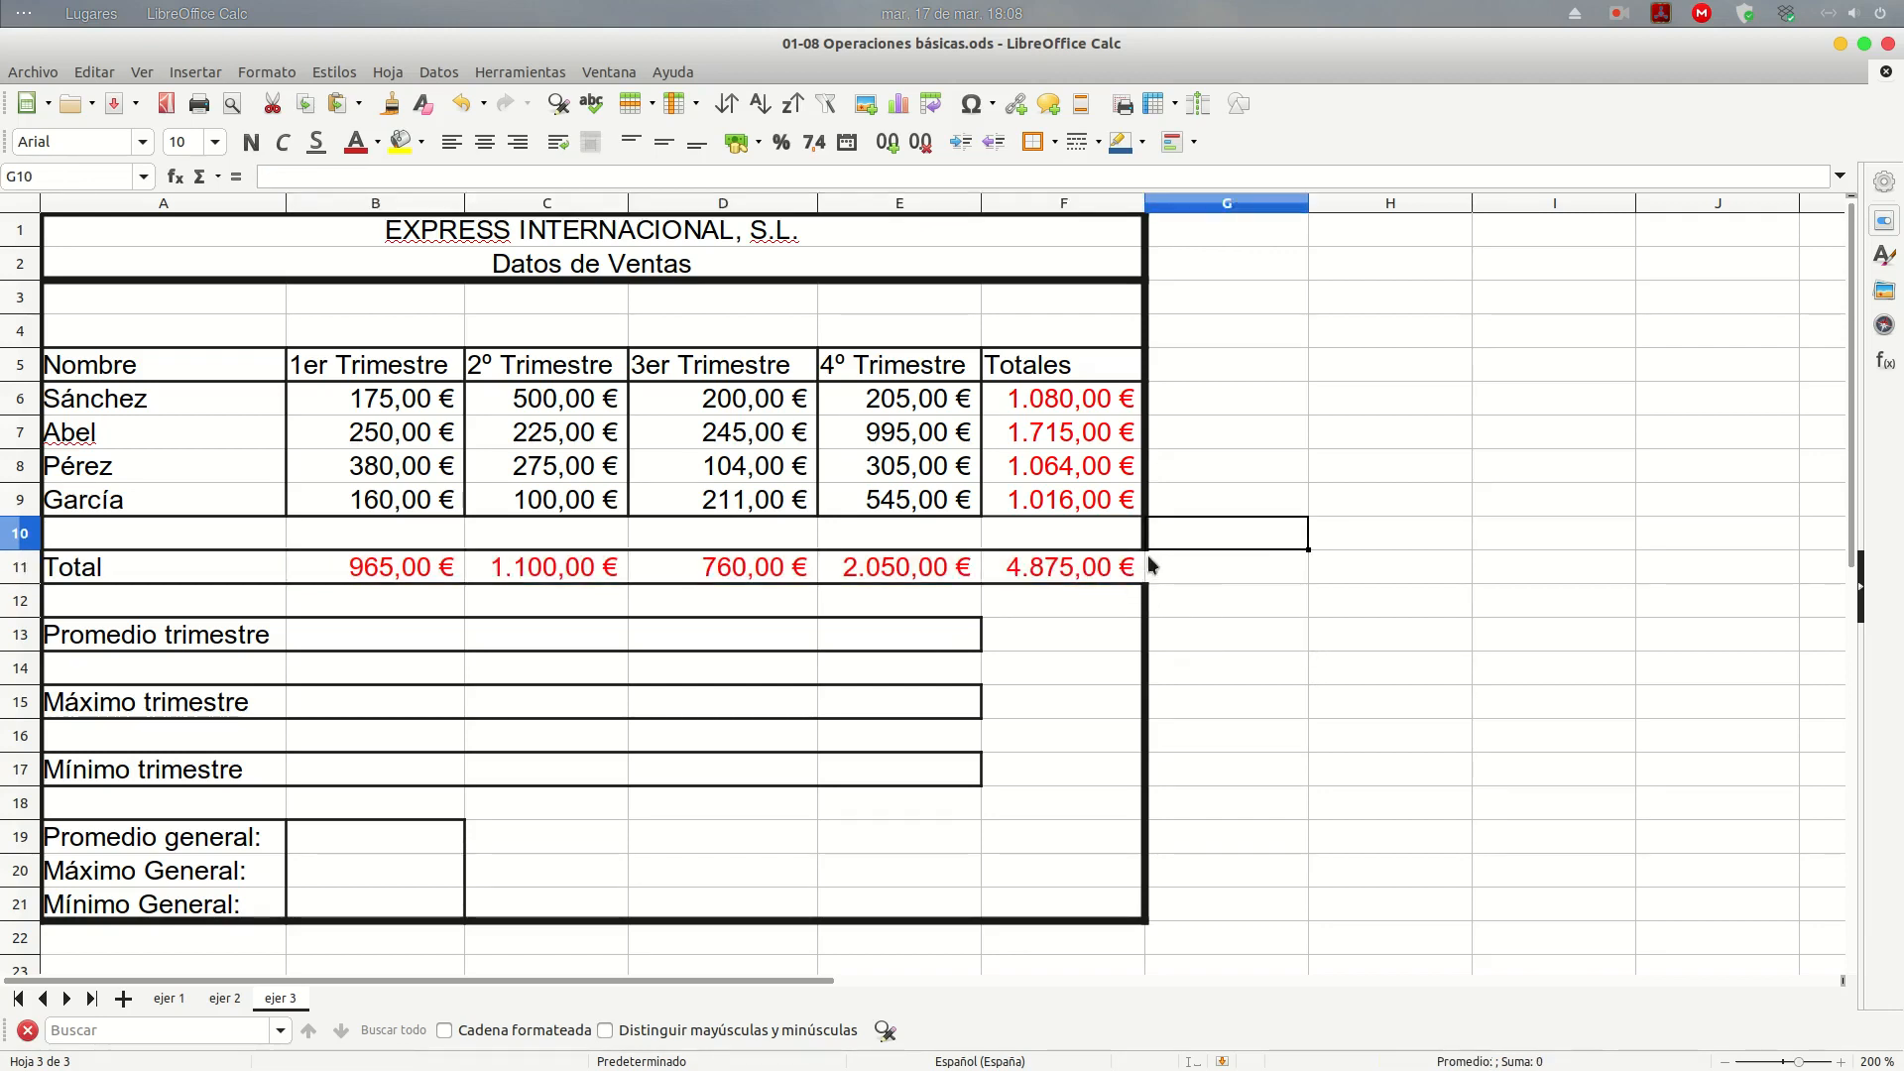
# Add a 3 pt right border in colour #1A1A1A to the grand total cell F11
pyautogui.click(1091, 570)
pyautogui.rightClick(1092, 564)
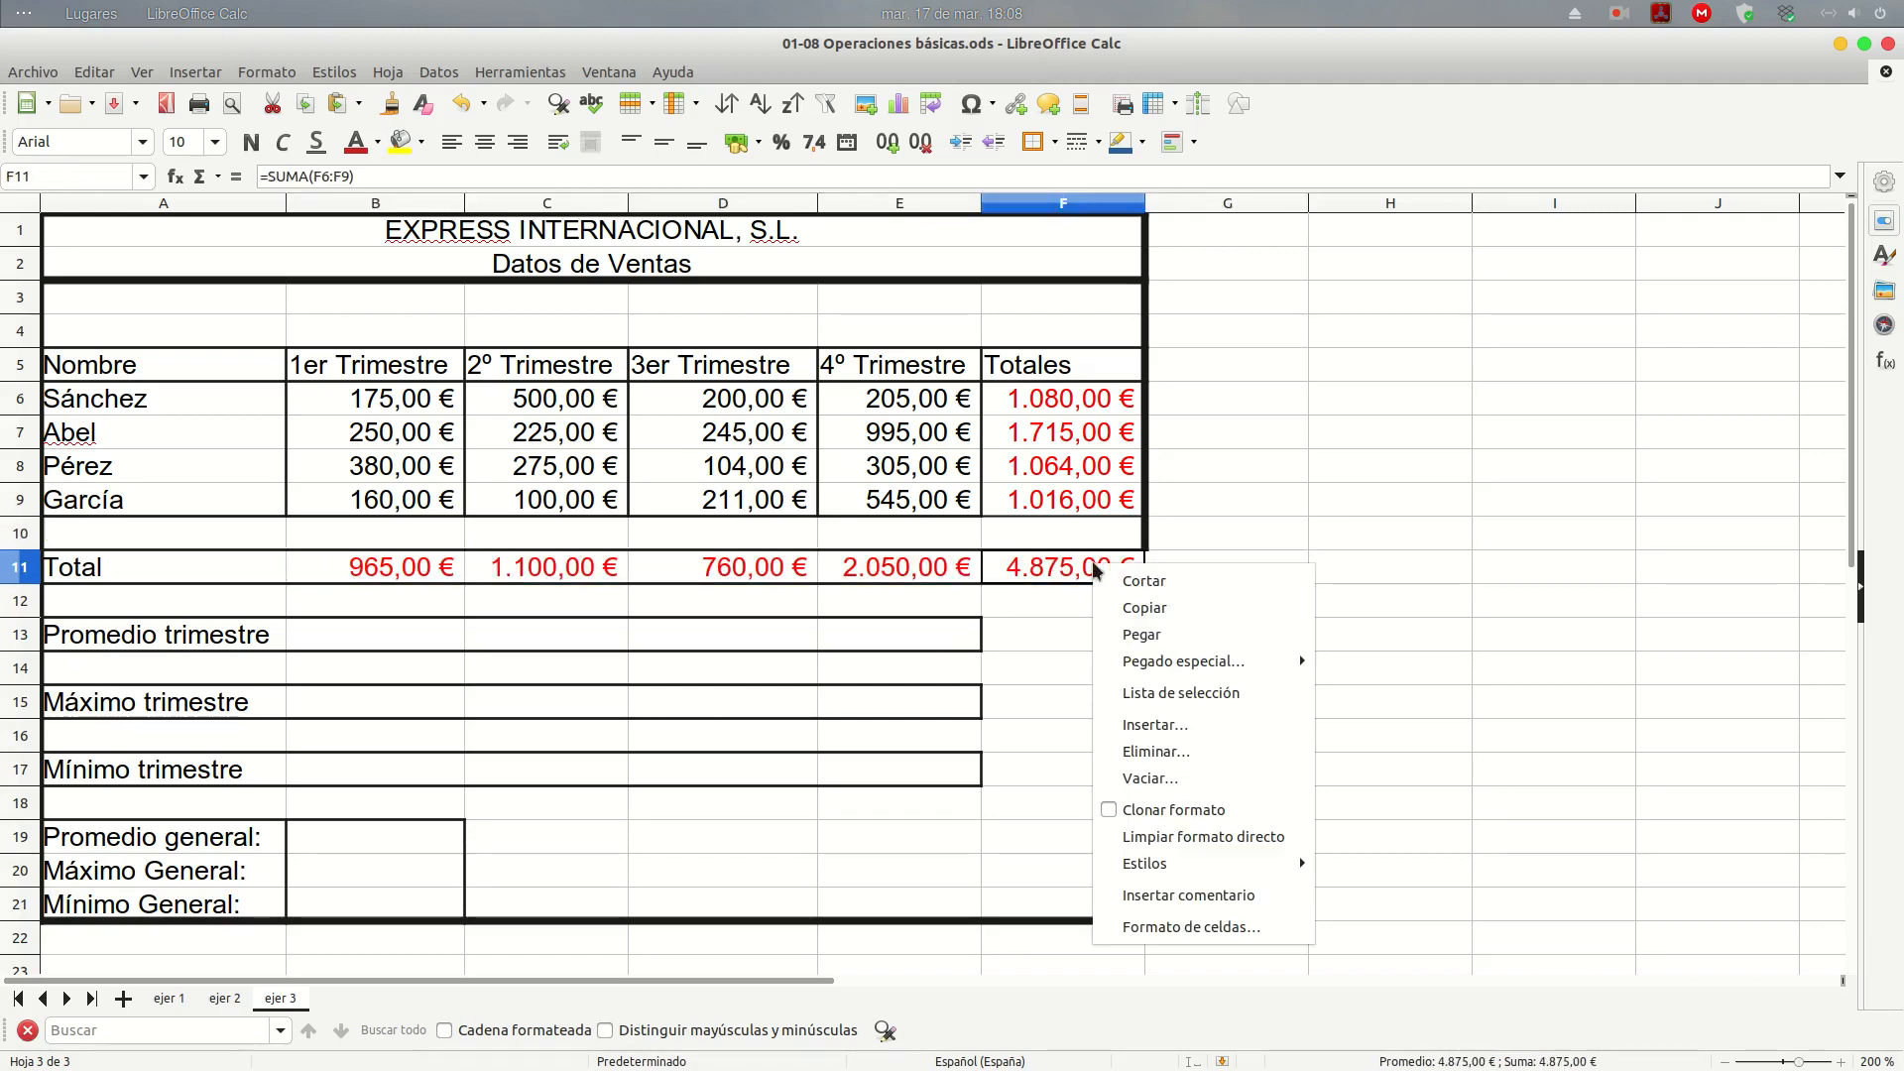
pyautogui.click(1189, 927)
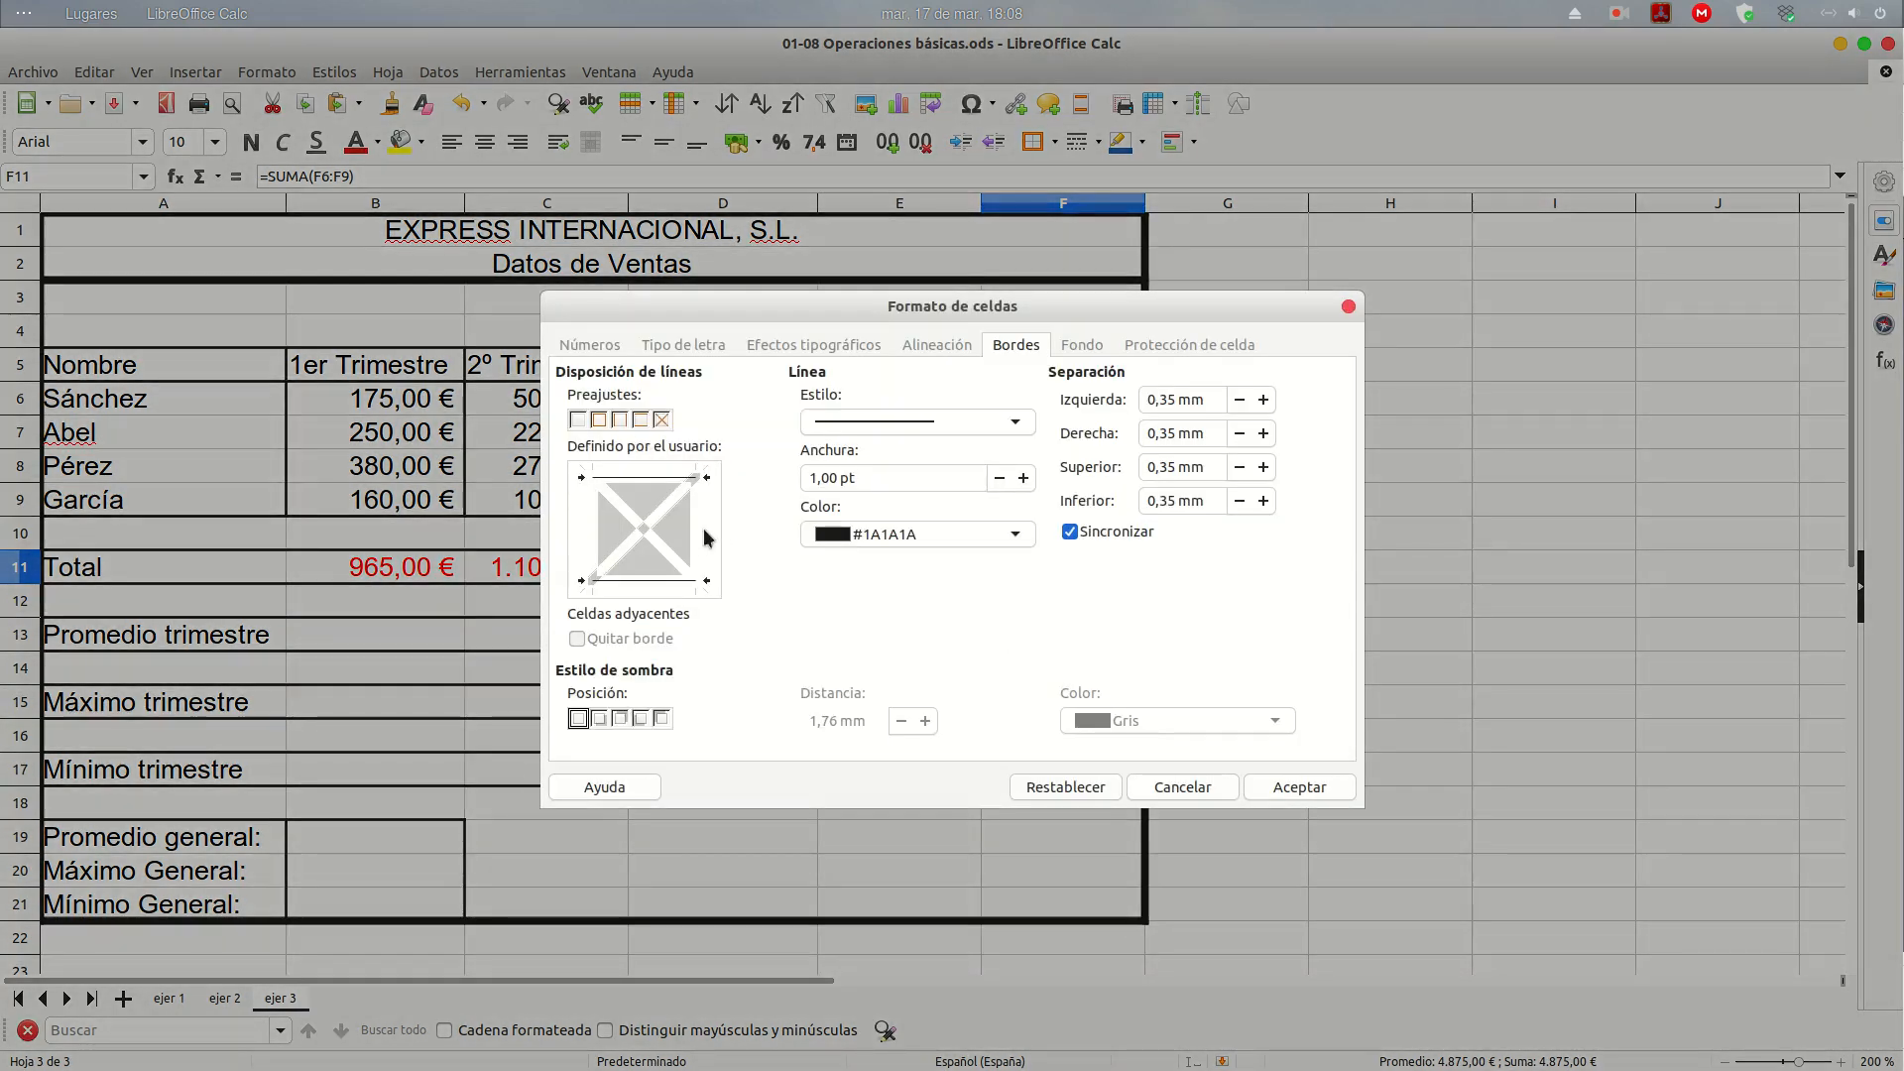
pyautogui.click(697, 534)
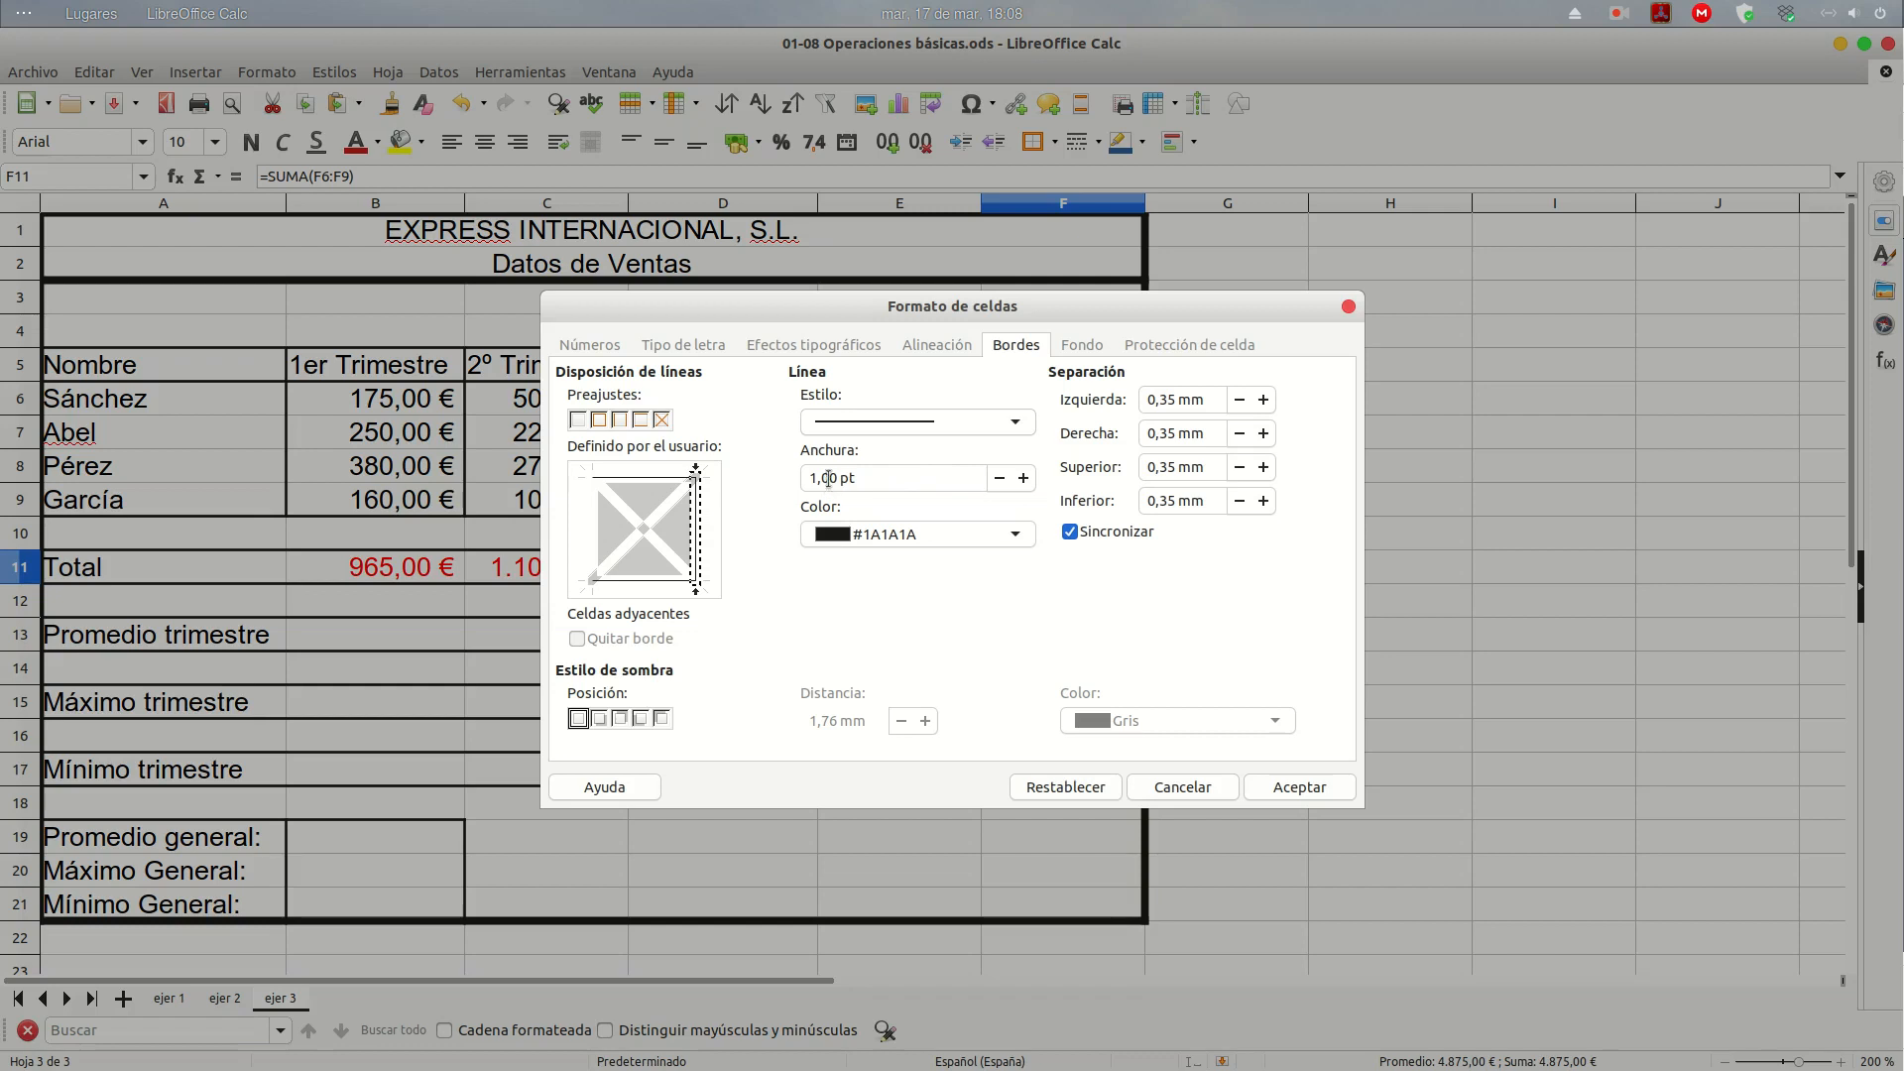
pyautogui.moveTo(837, 477); pyautogui.dragTo(784, 475)
pyautogui.write('3')
pyautogui.click(1298, 790)
pyautogui.click(1253, 668)
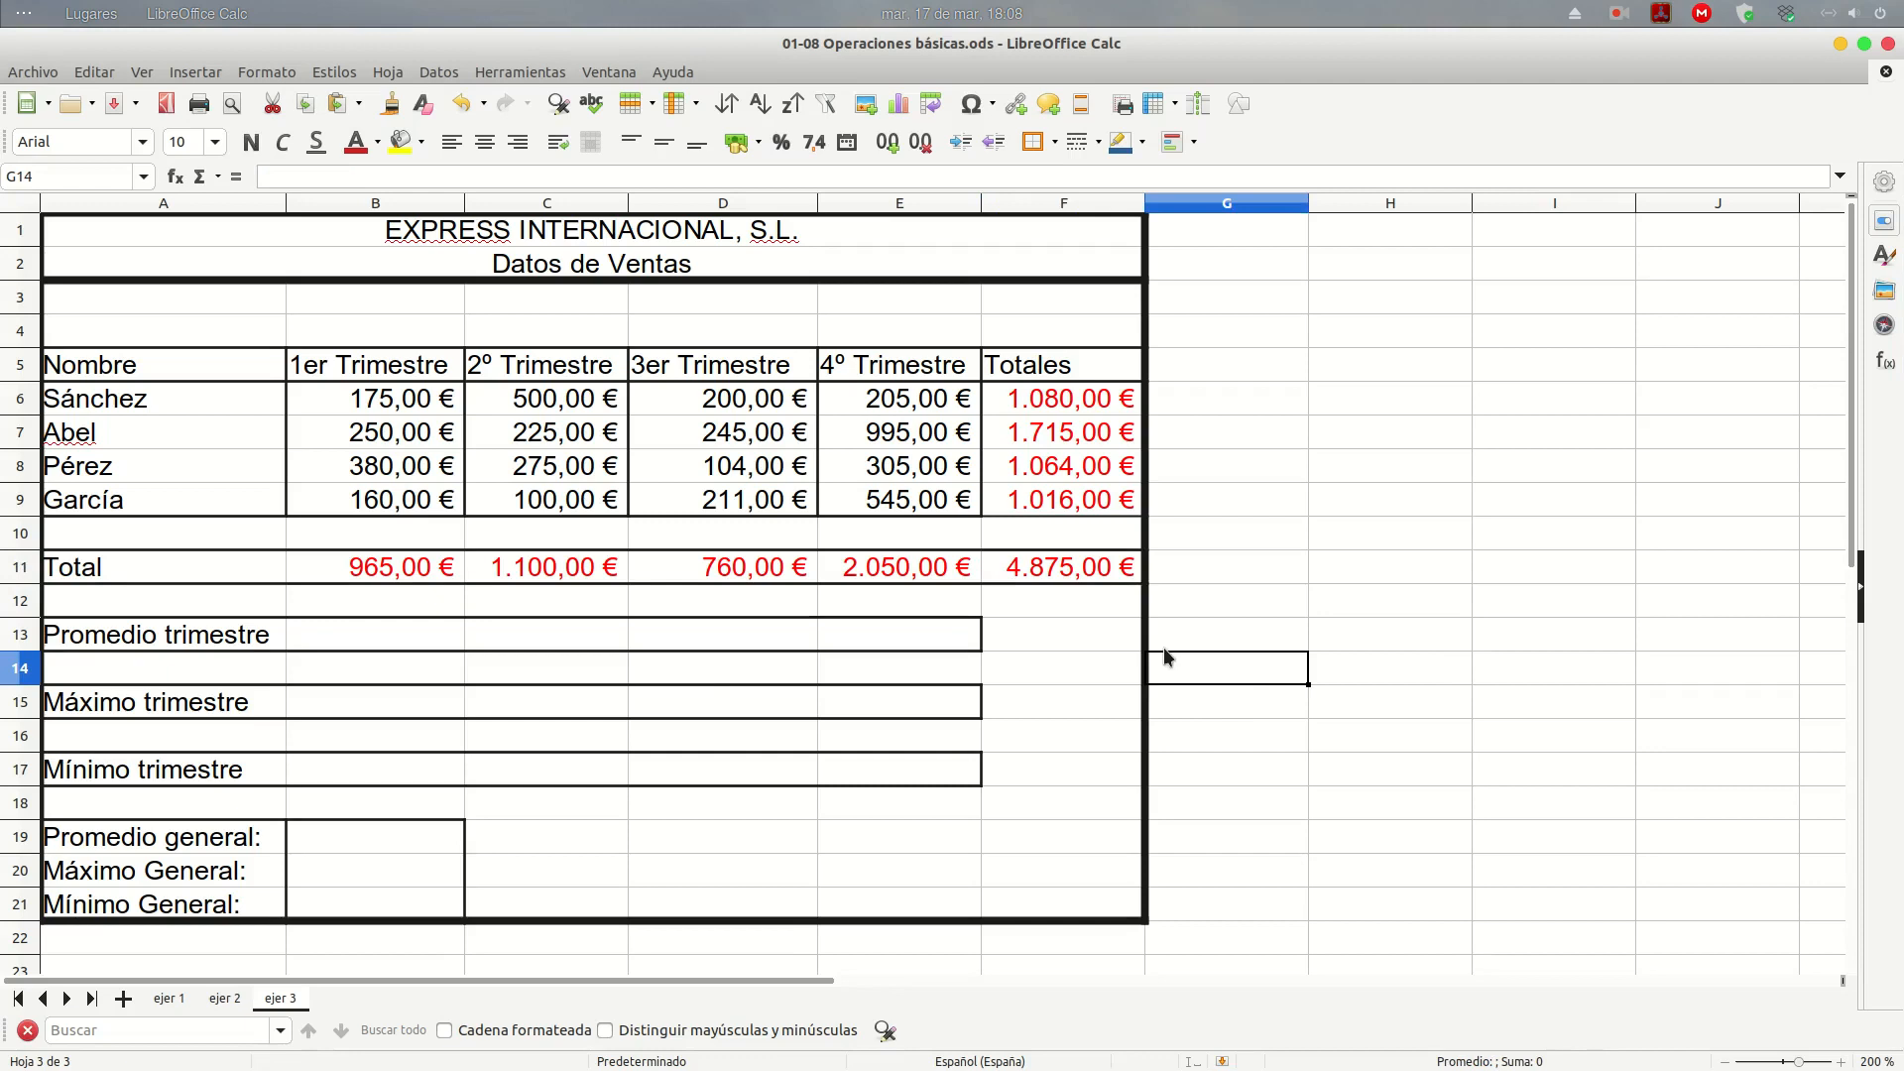
# Calculate the 1er Trimestre average in B13 with the formula =PROMEDIO(B6:B9)
pyautogui.click(327, 625)
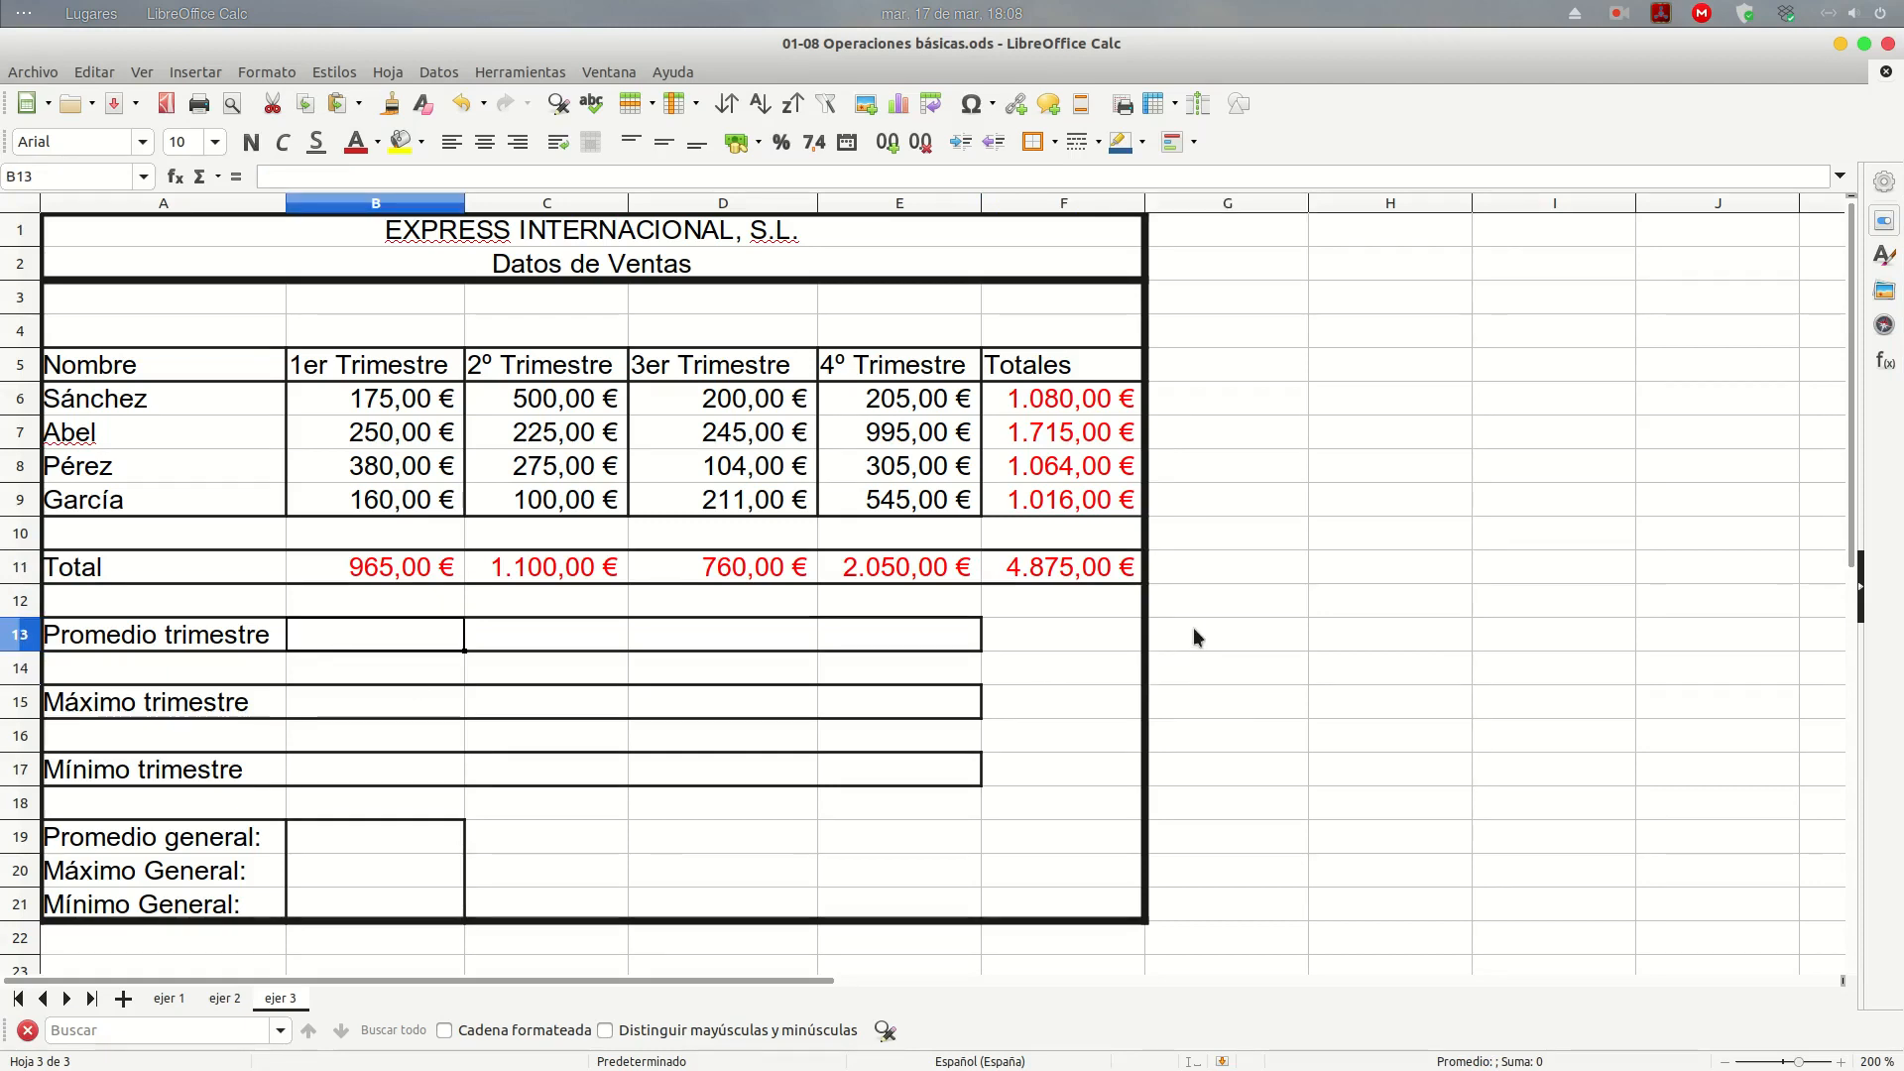
pyautogui.write('=p')
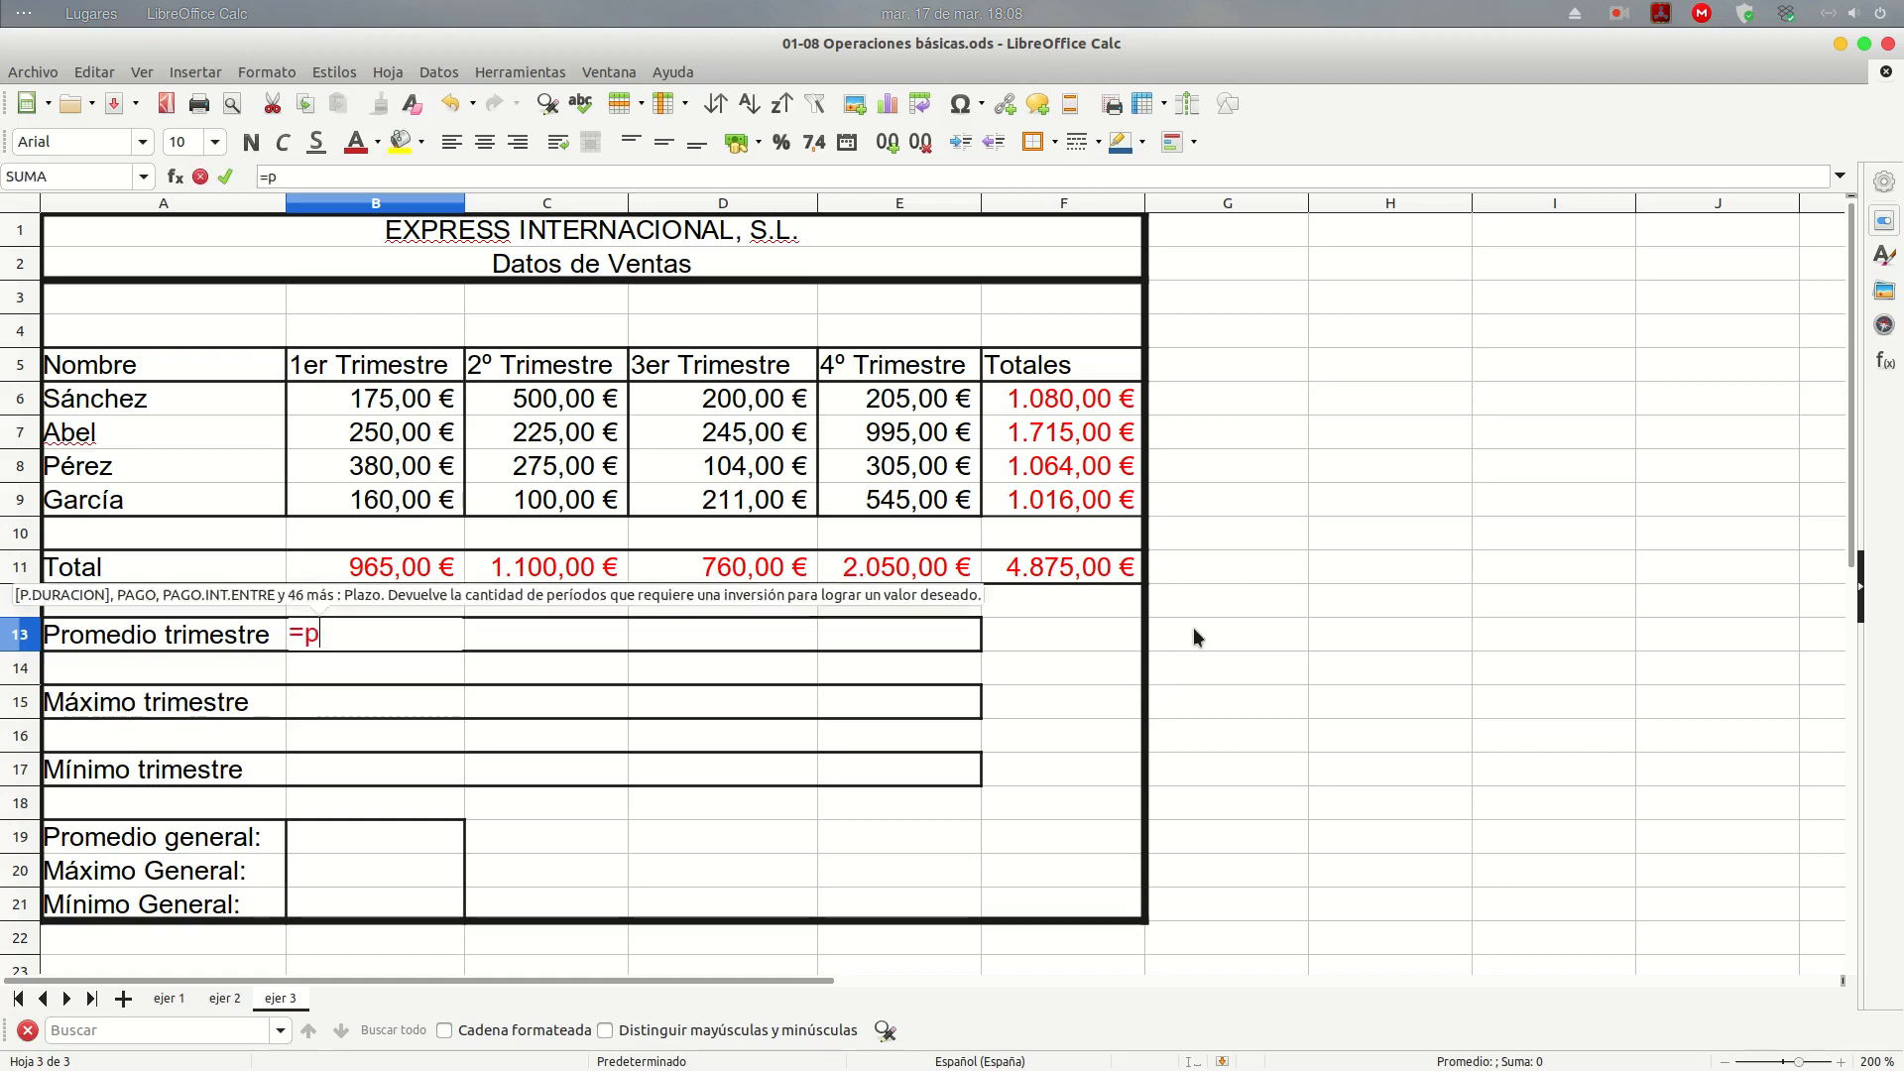
pyautogui.write('ro')
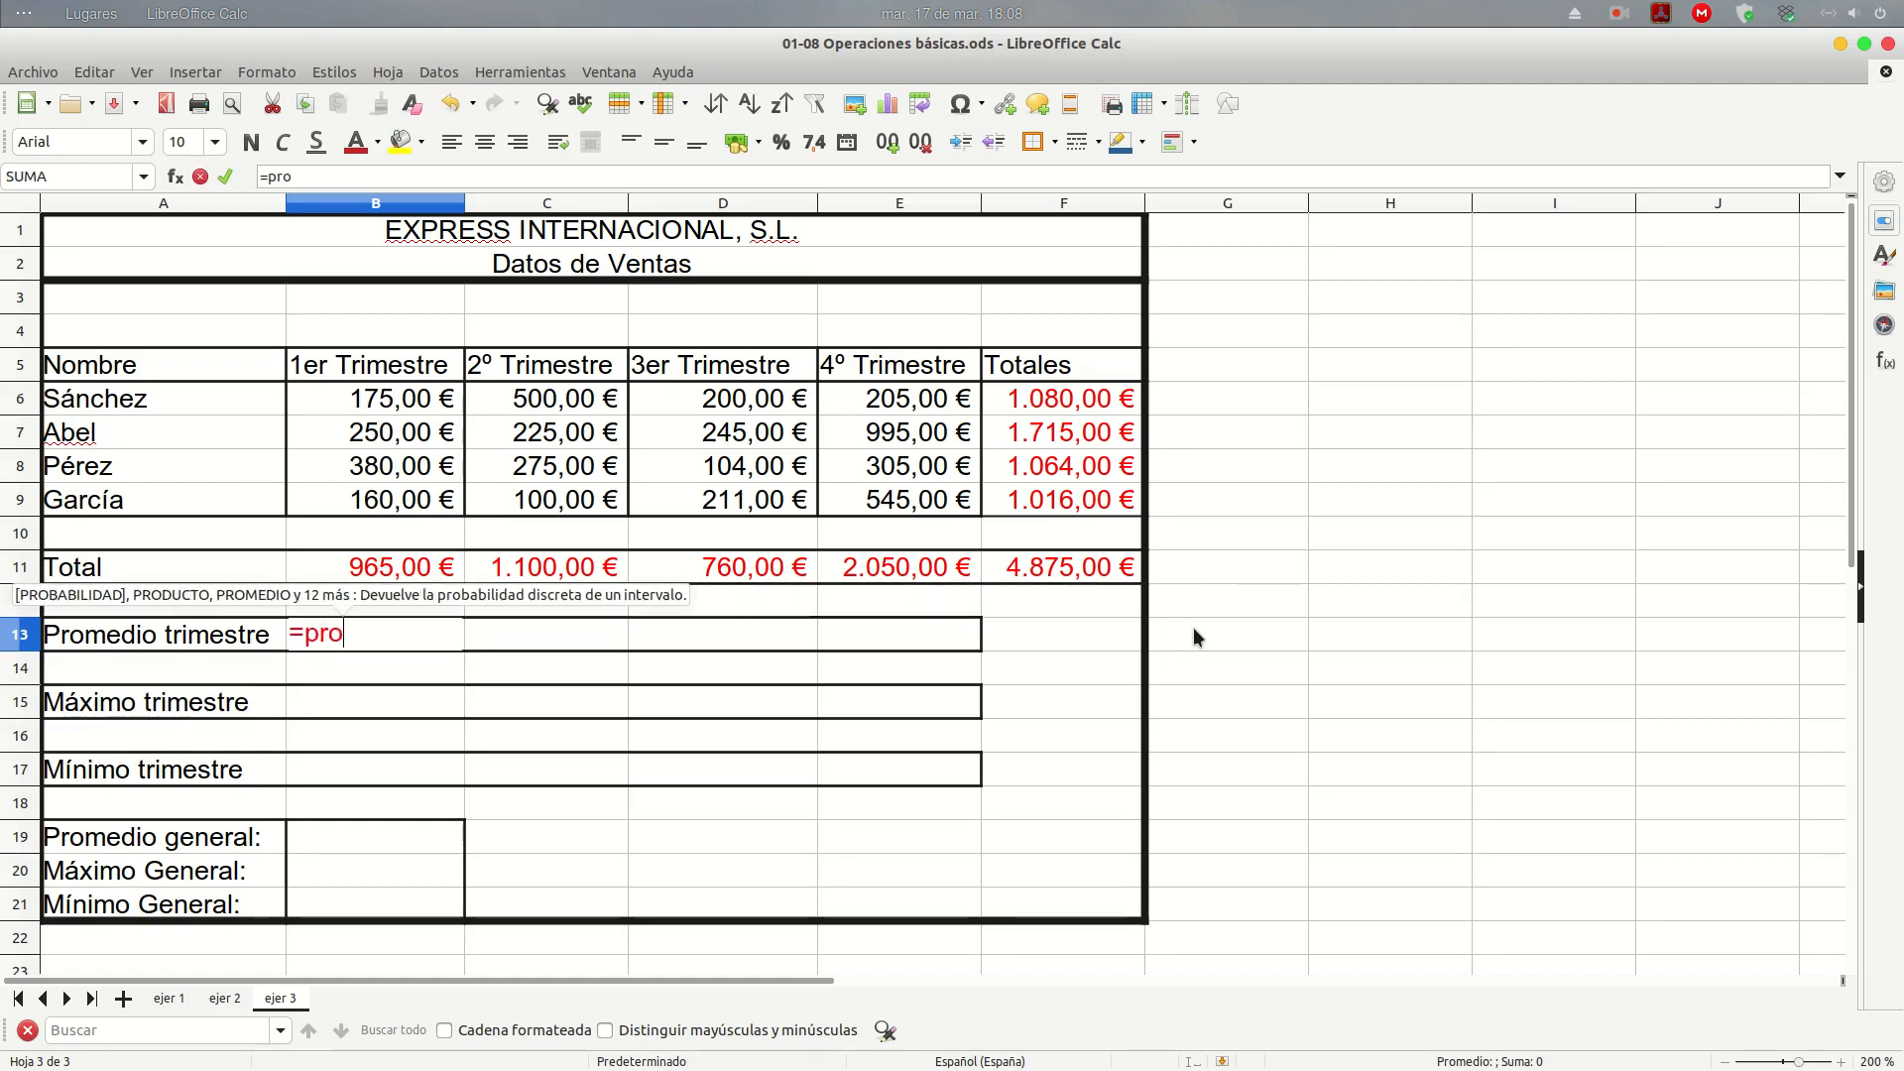
pyautogui.write('medio')
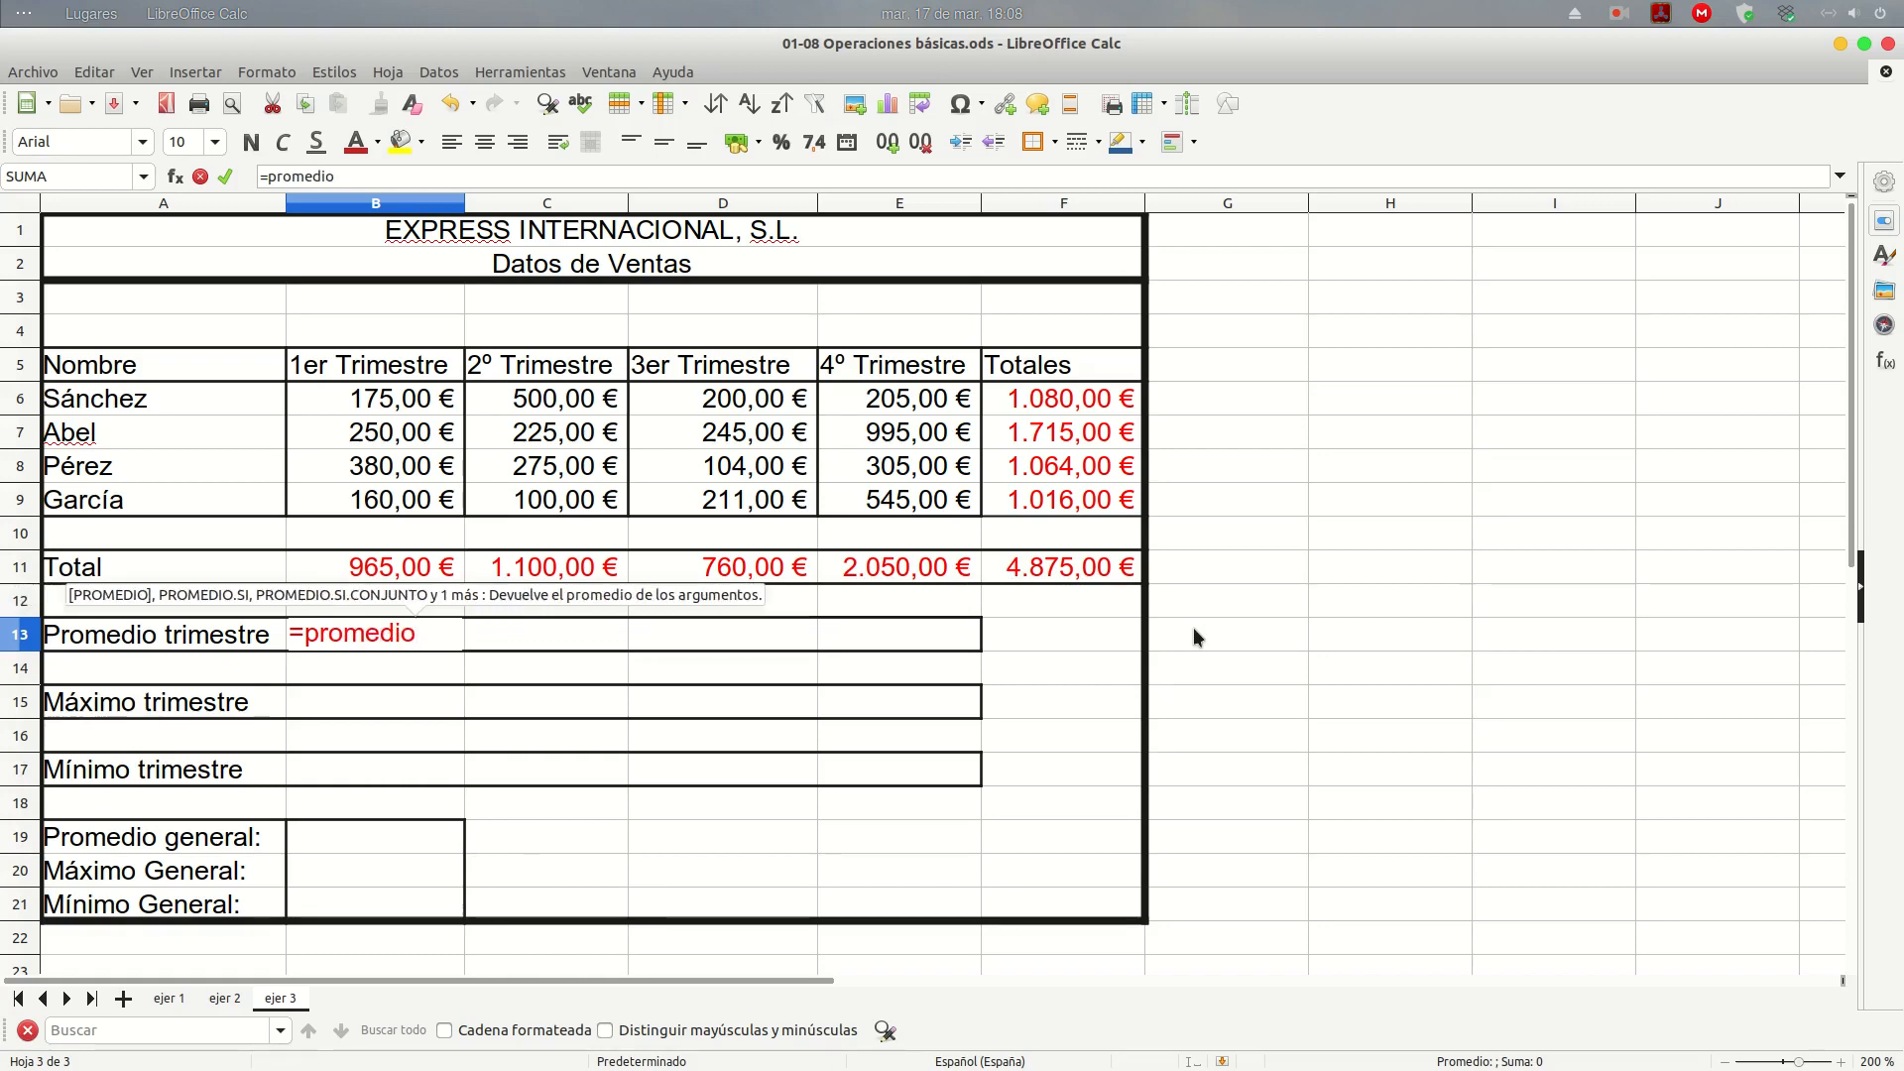
pyautogui.write('(')
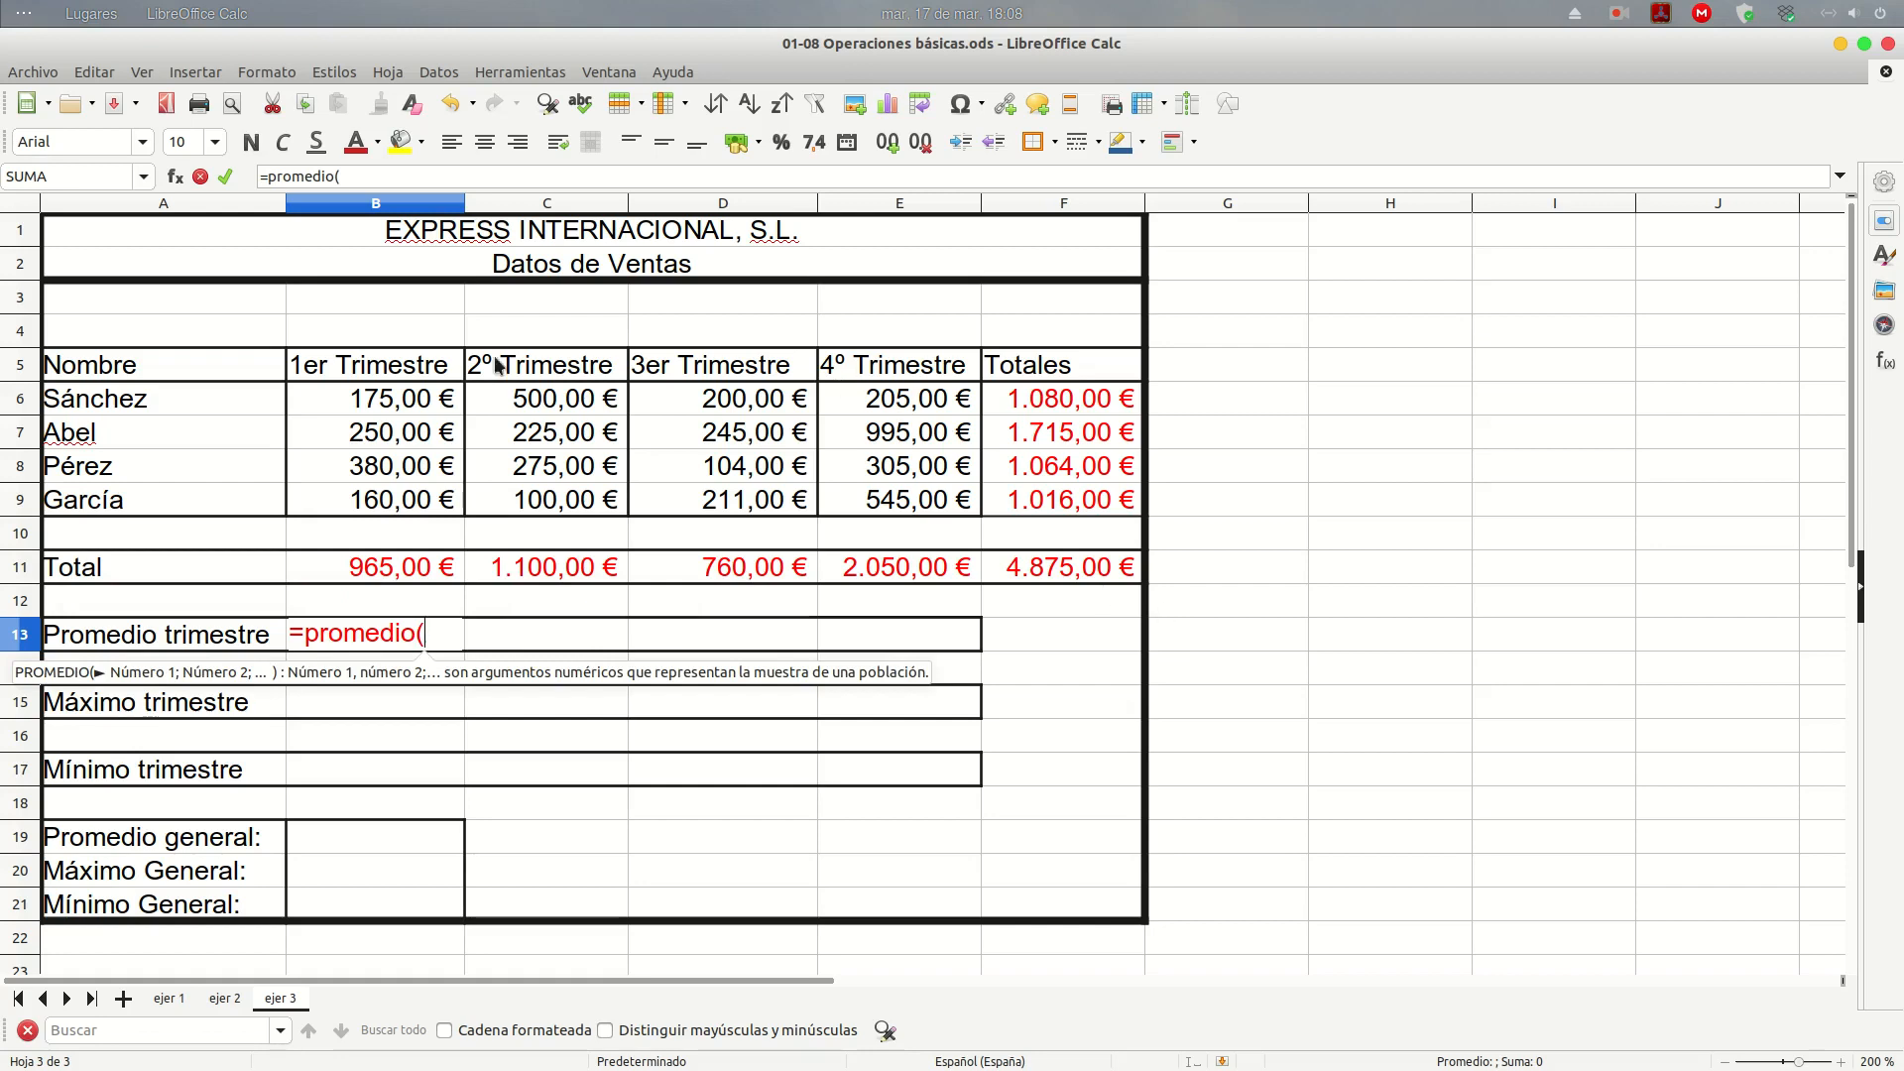
pyautogui.moveTo(444, 397); pyautogui.dragTo(416, 504)
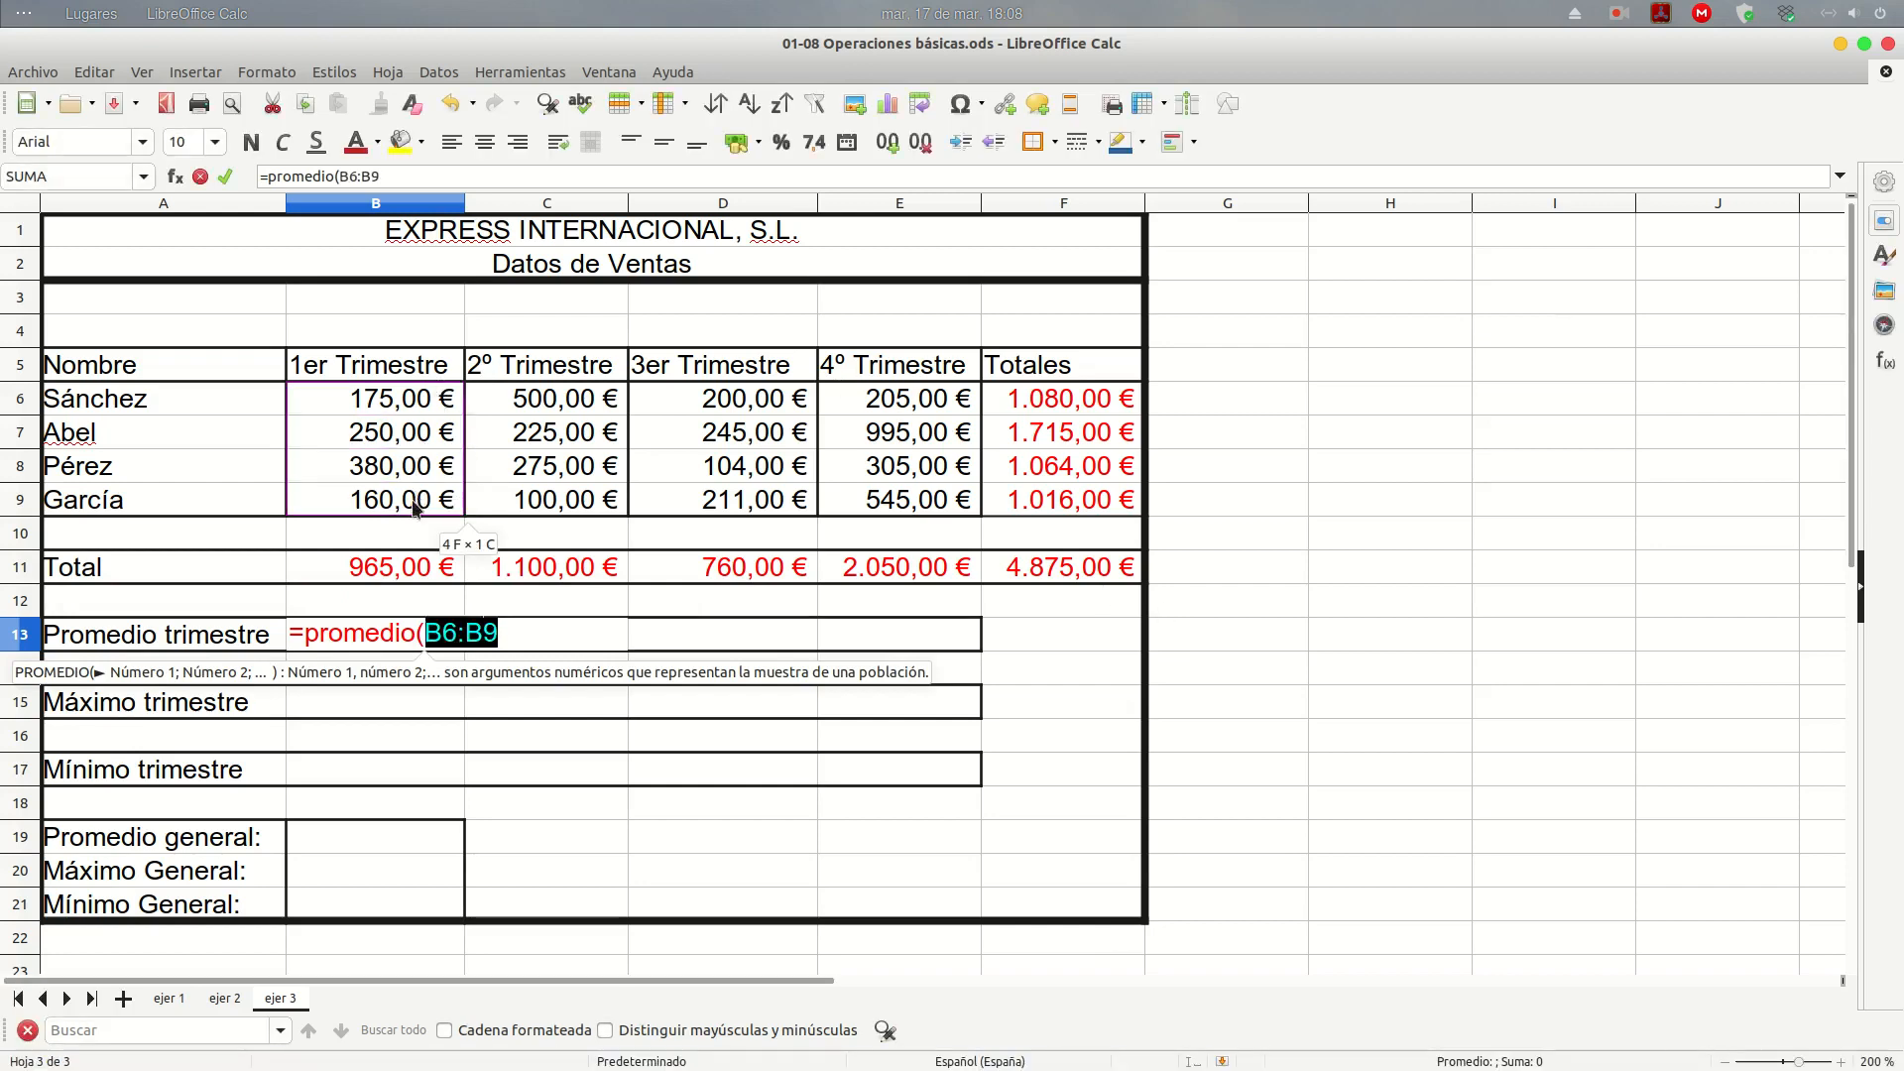
pyautogui.press('Return')
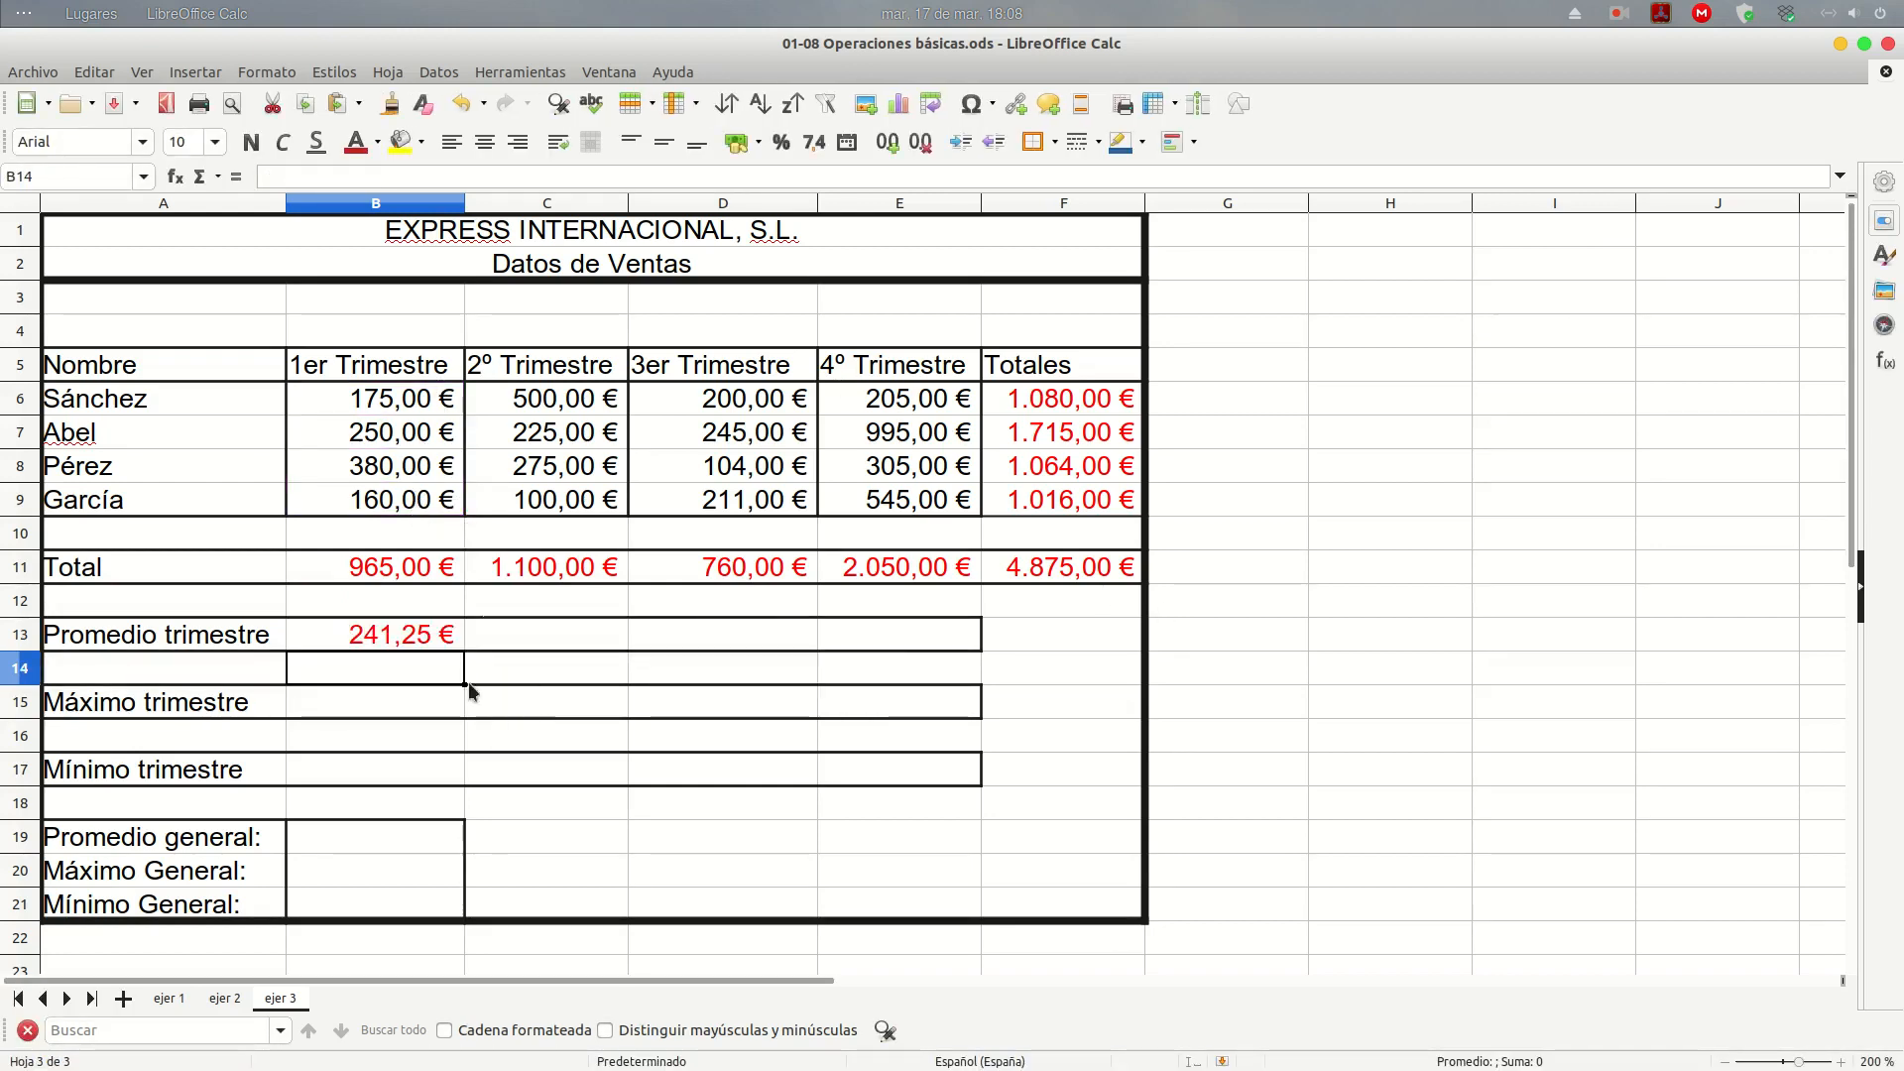
# Copy the average formula from B13 across to E13 in the Promedio trimestre row
pyautogui.click(438, 640)
pyautogui.moveTo(463, 651); pyautogui.dragTo(977, 656)
pyautogui.click(1013, 673)
# Add a 1,00 pt right border in colour #1A1A1A to cell E13
pyautogui.click(947, 636)
pyautogui.rightClick(945, 632)
pyautogui.click(1022, 996)
pyautogui.click(695, 534)
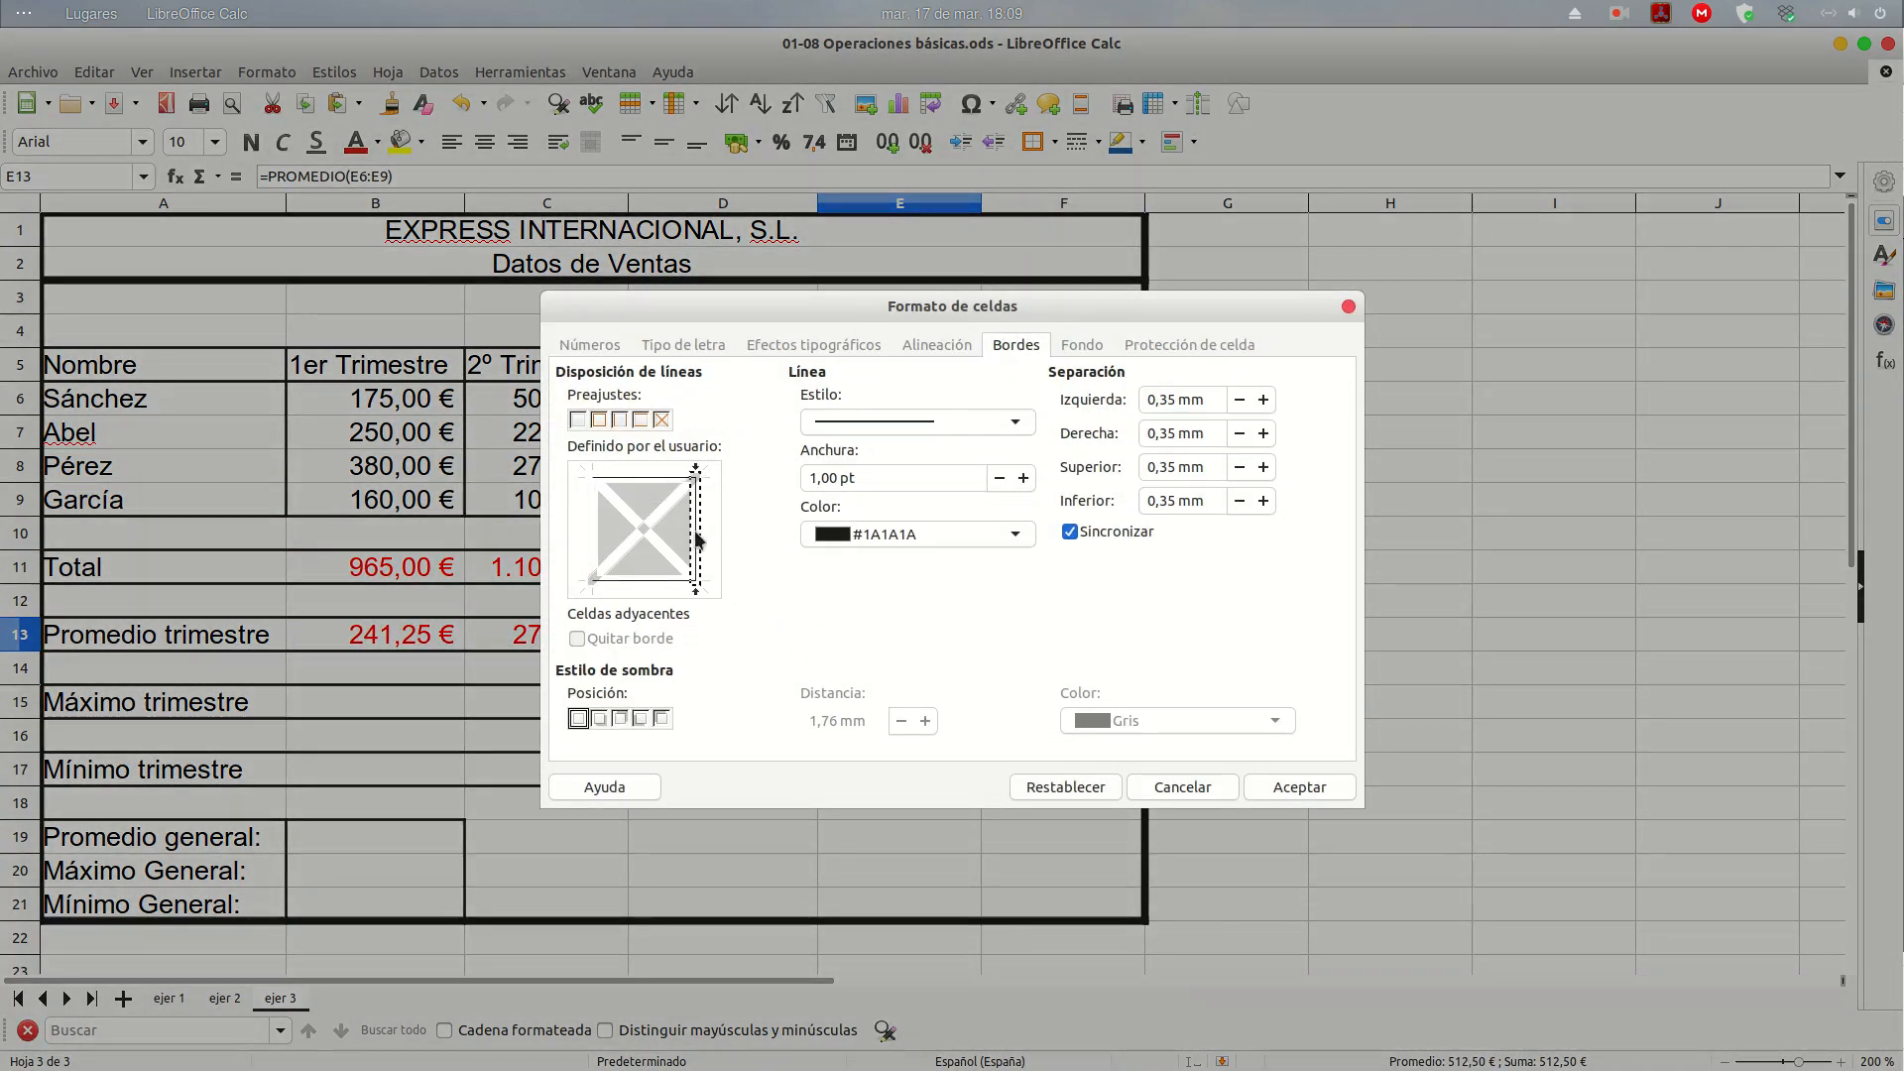
pyautogui.click(1289, 787)
pyautogui.click(1055, 665)
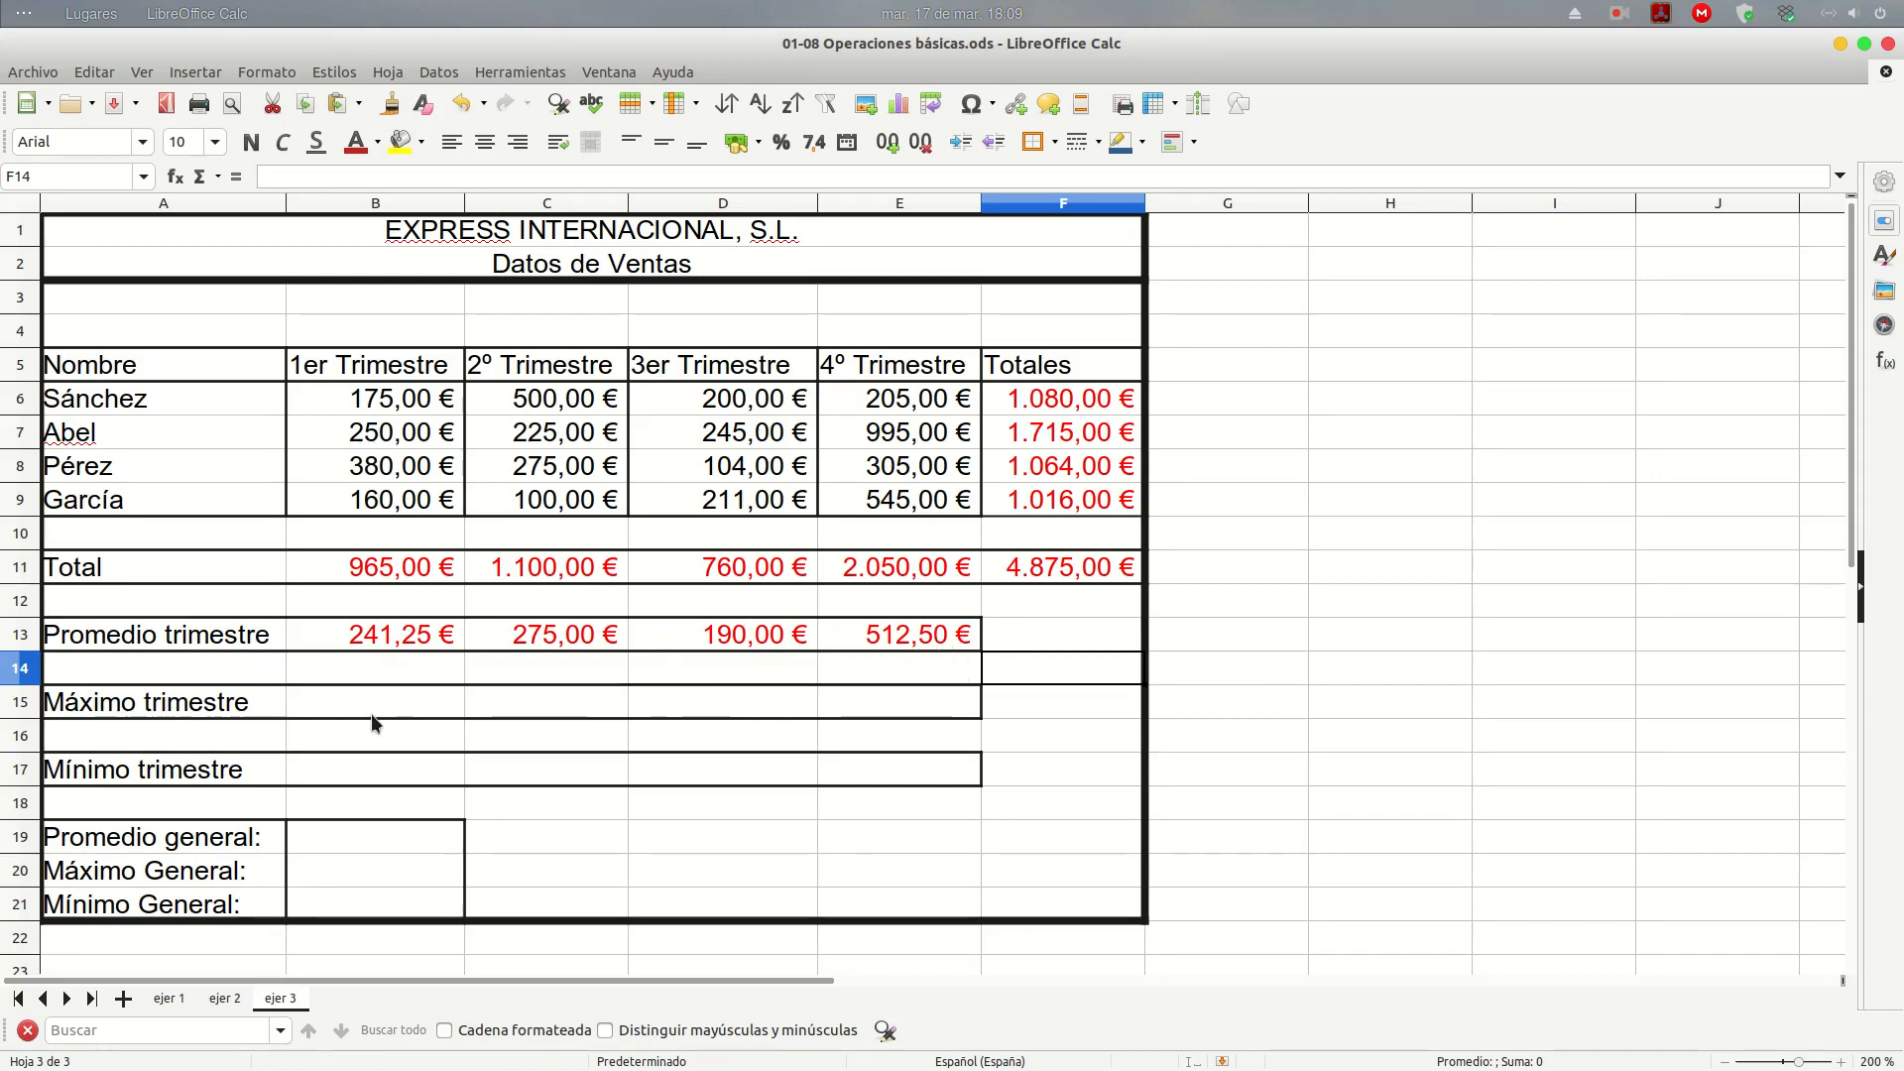
# Find the 1er Trimestre maximum in B15 with the formula =MAX(B6:B9)
pyautogui.click(425, 706)
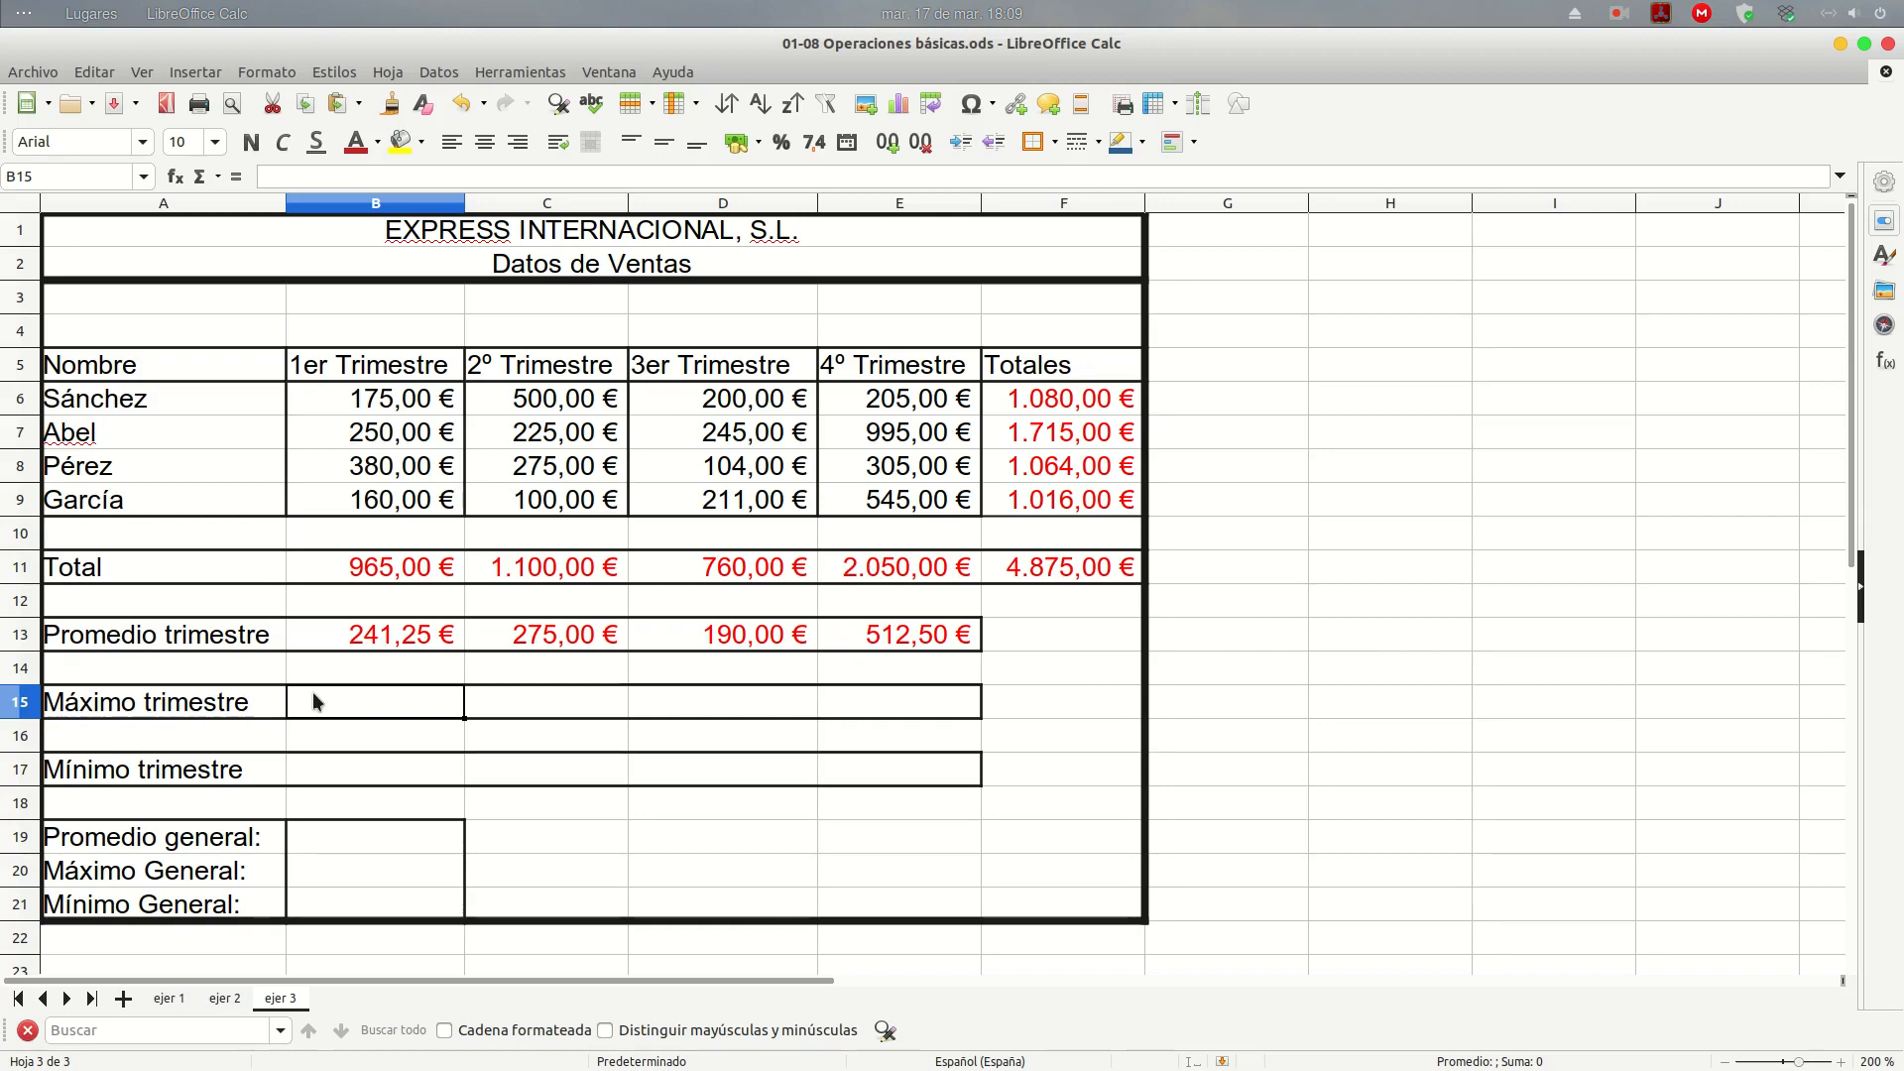
pyautogui.write('=')
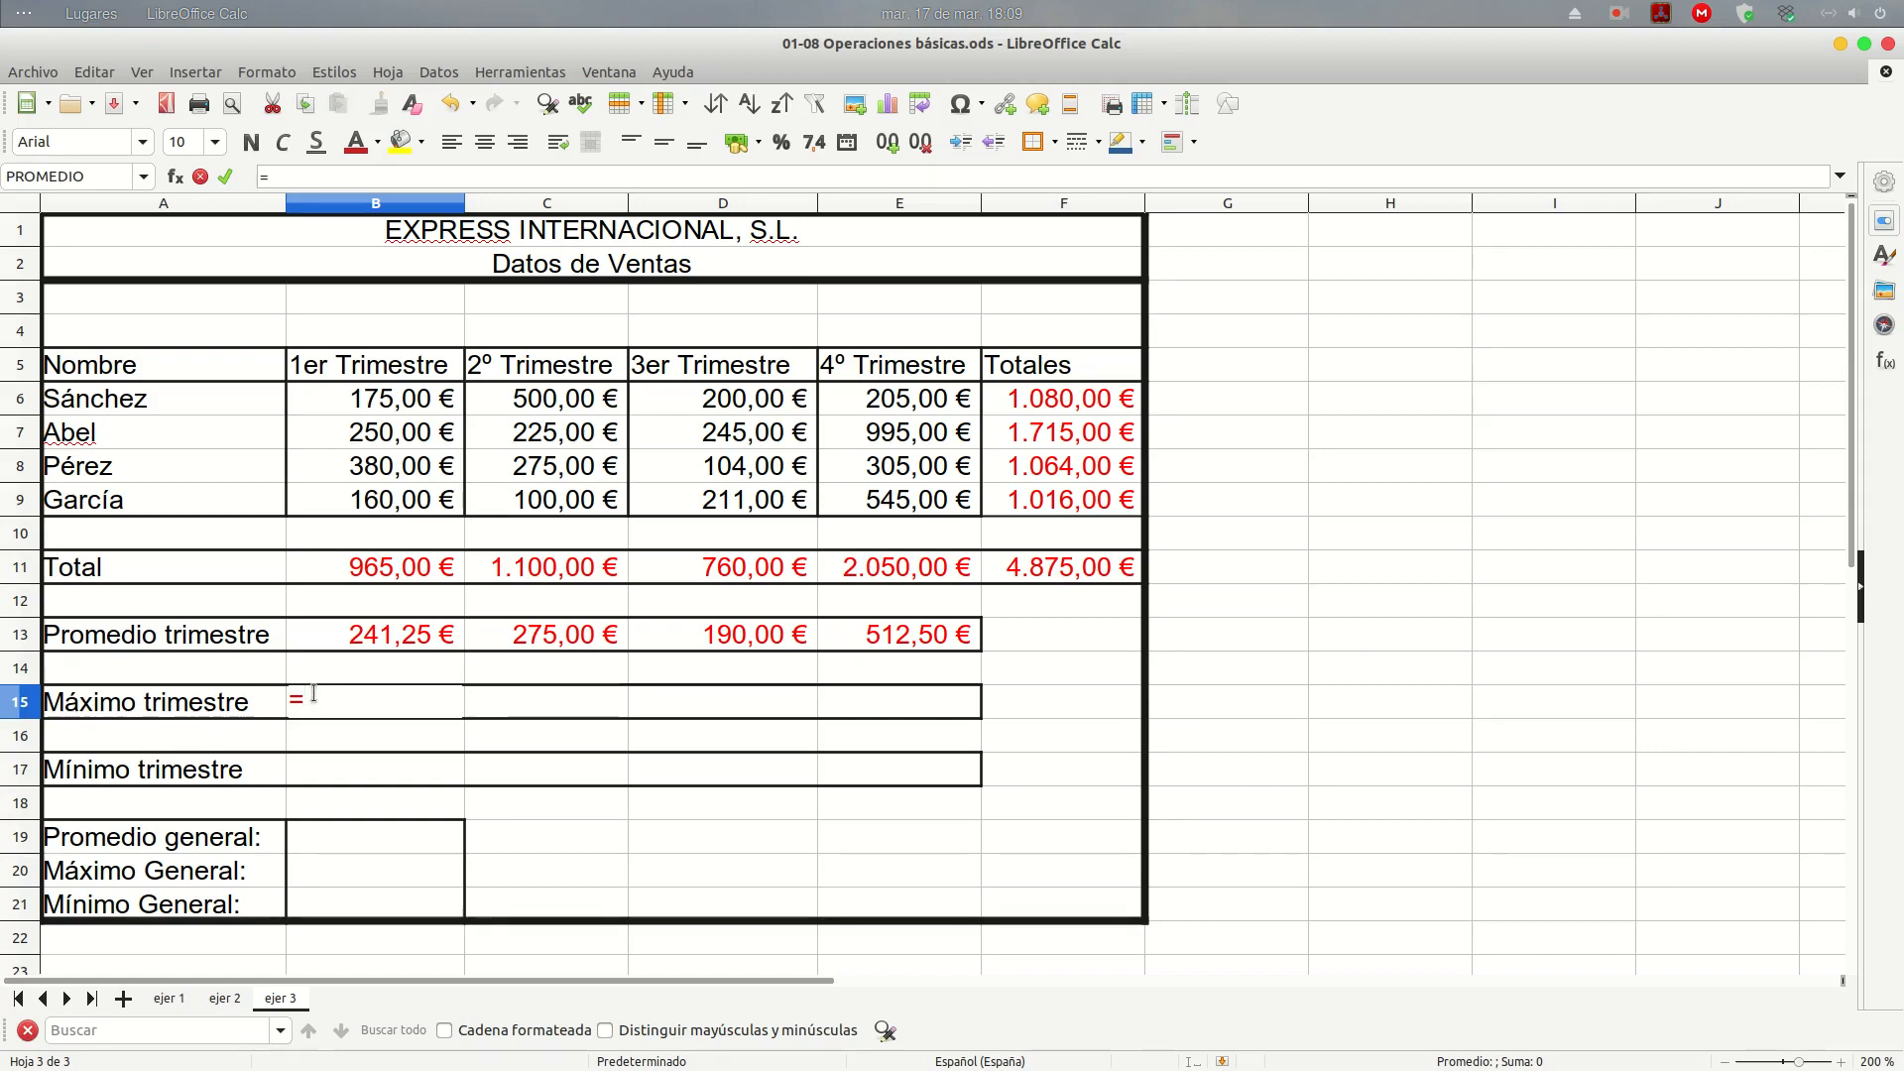
pyautogui.write('max')
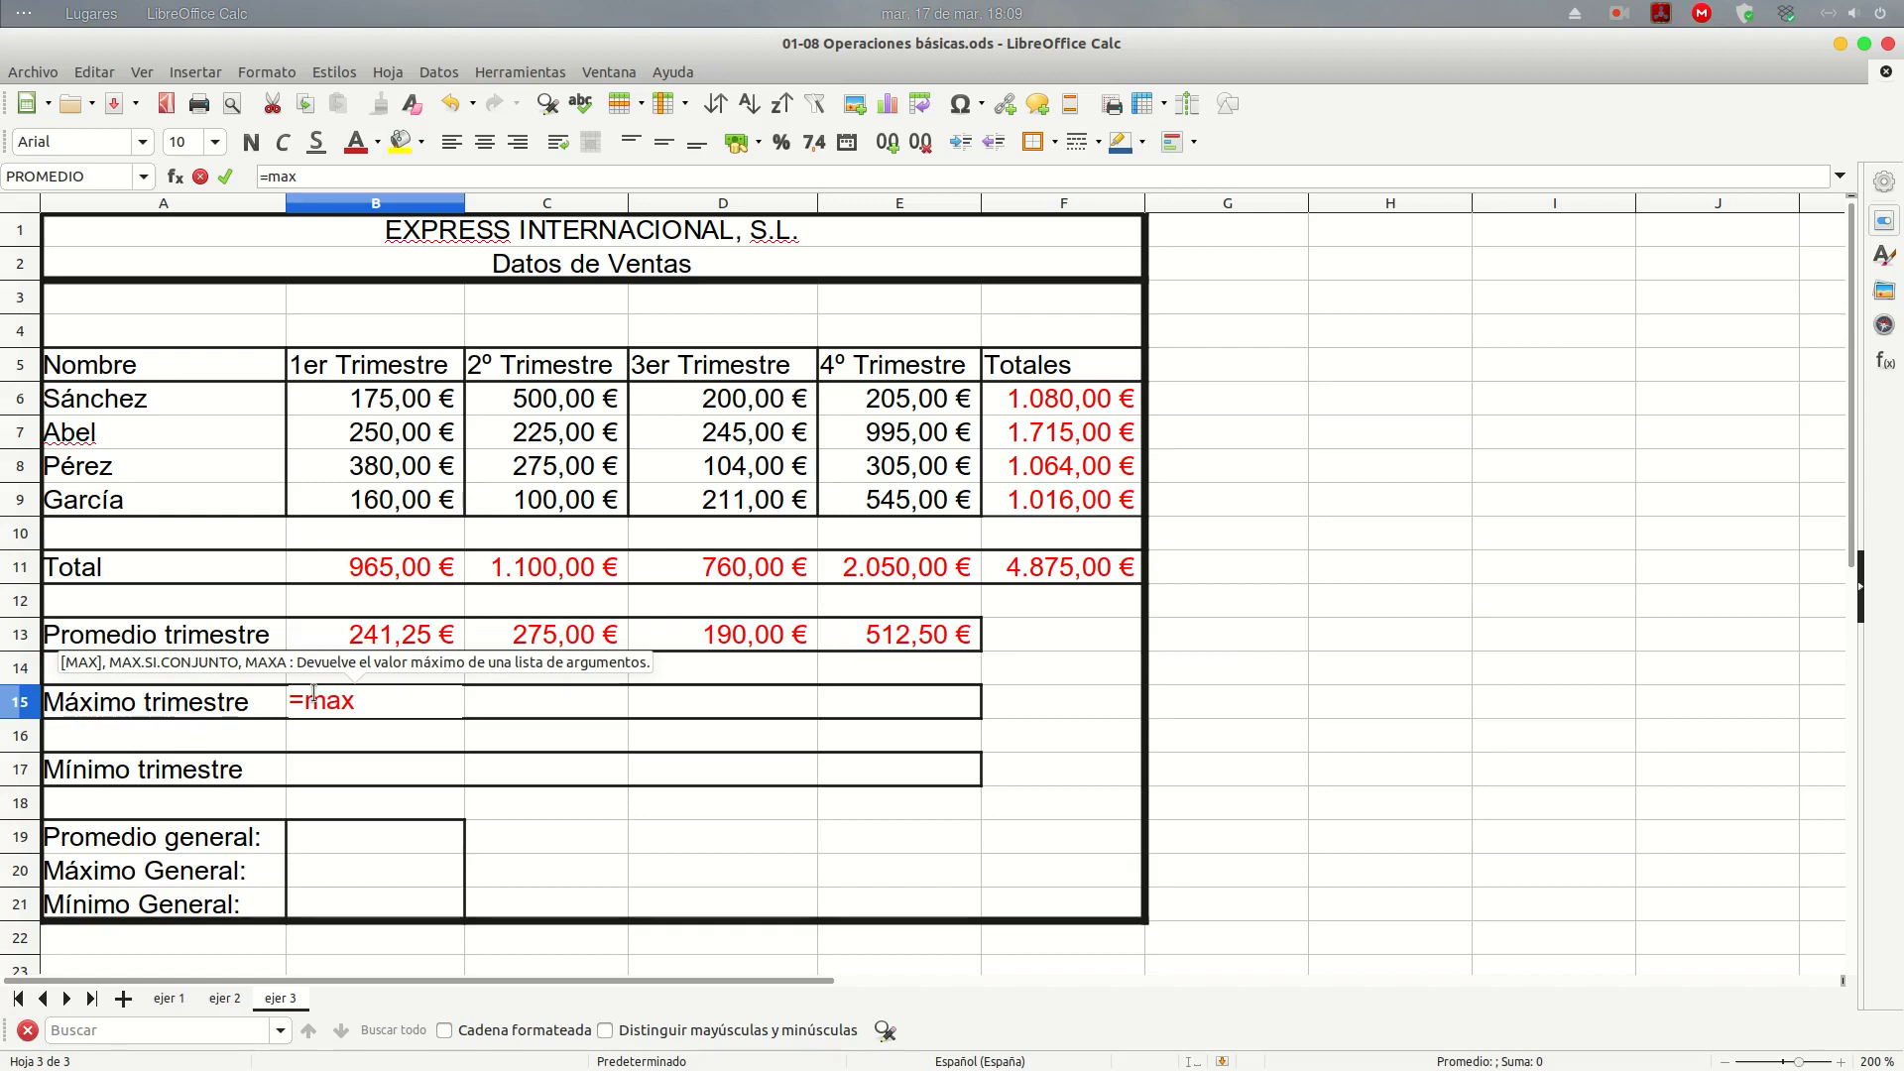
pyautogui.write('(')
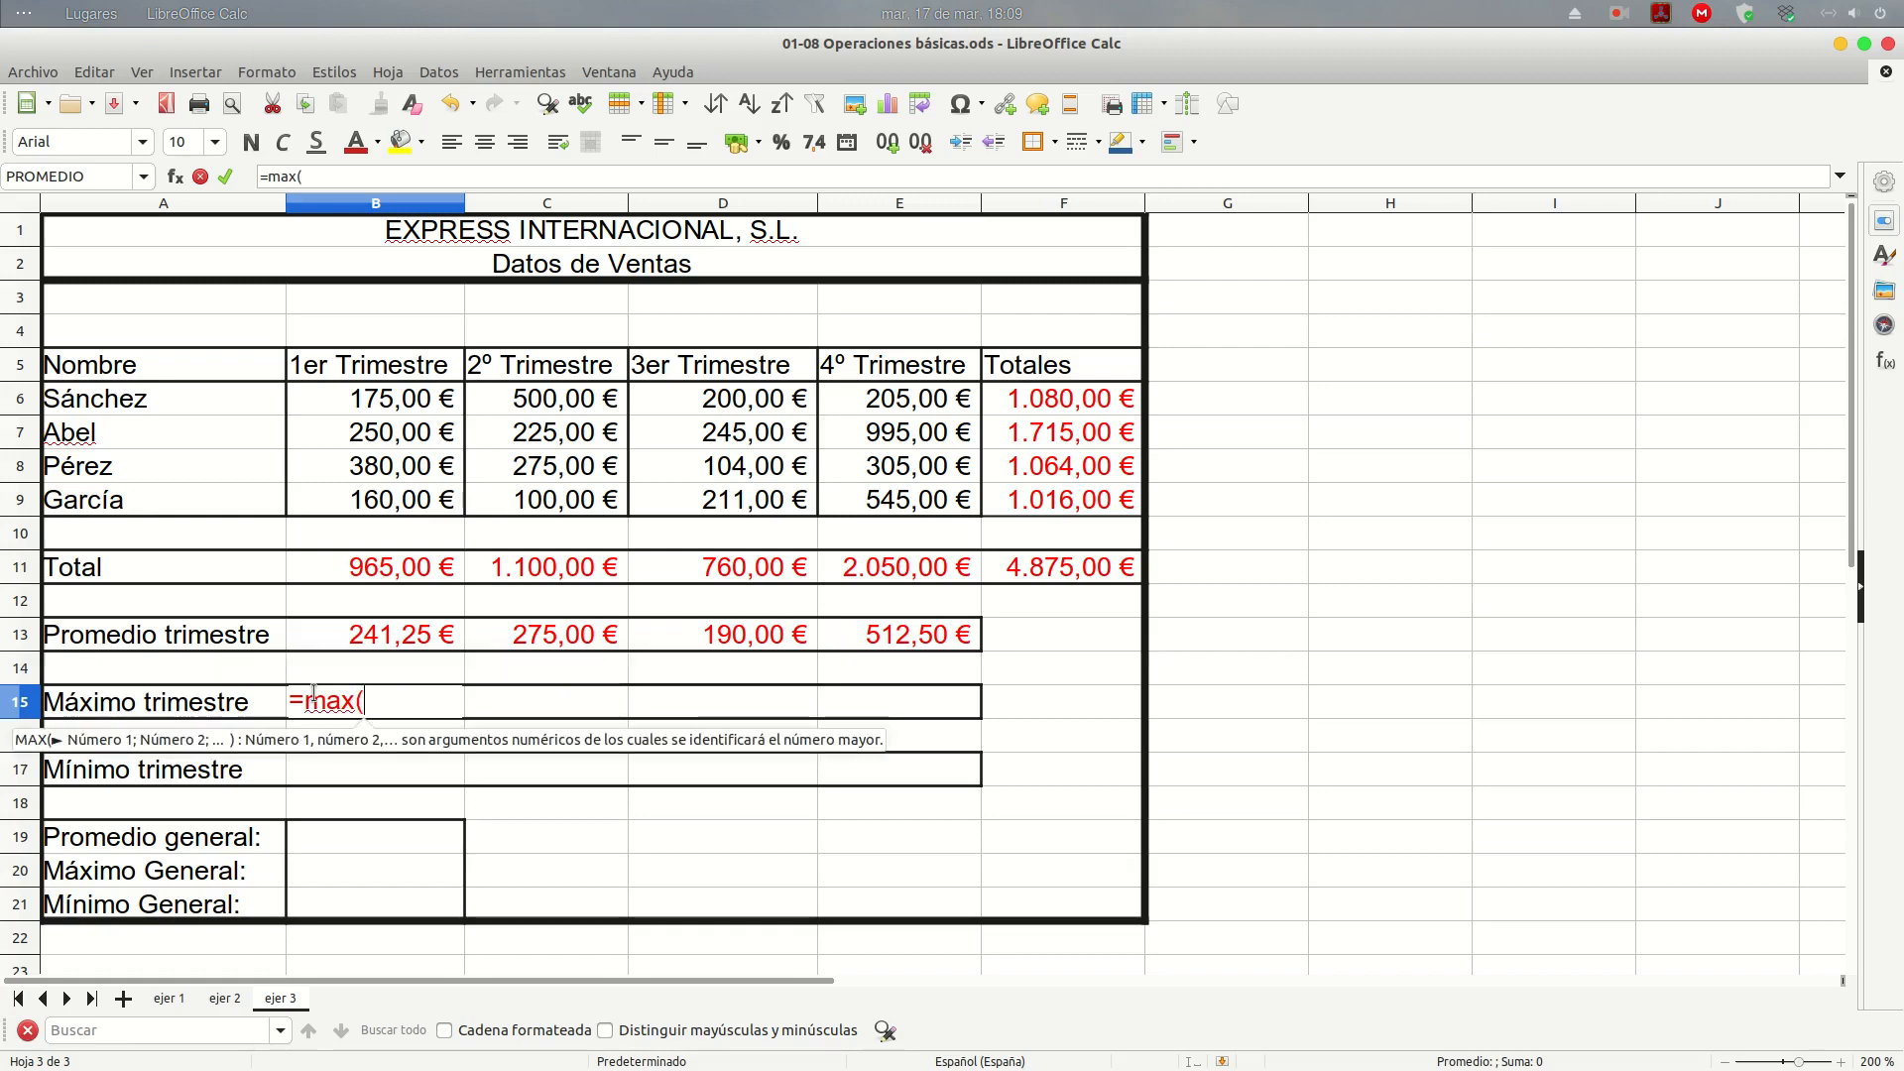
pyautogui.moveTo(353, 399); pyautogui.dragTo(359, 504)
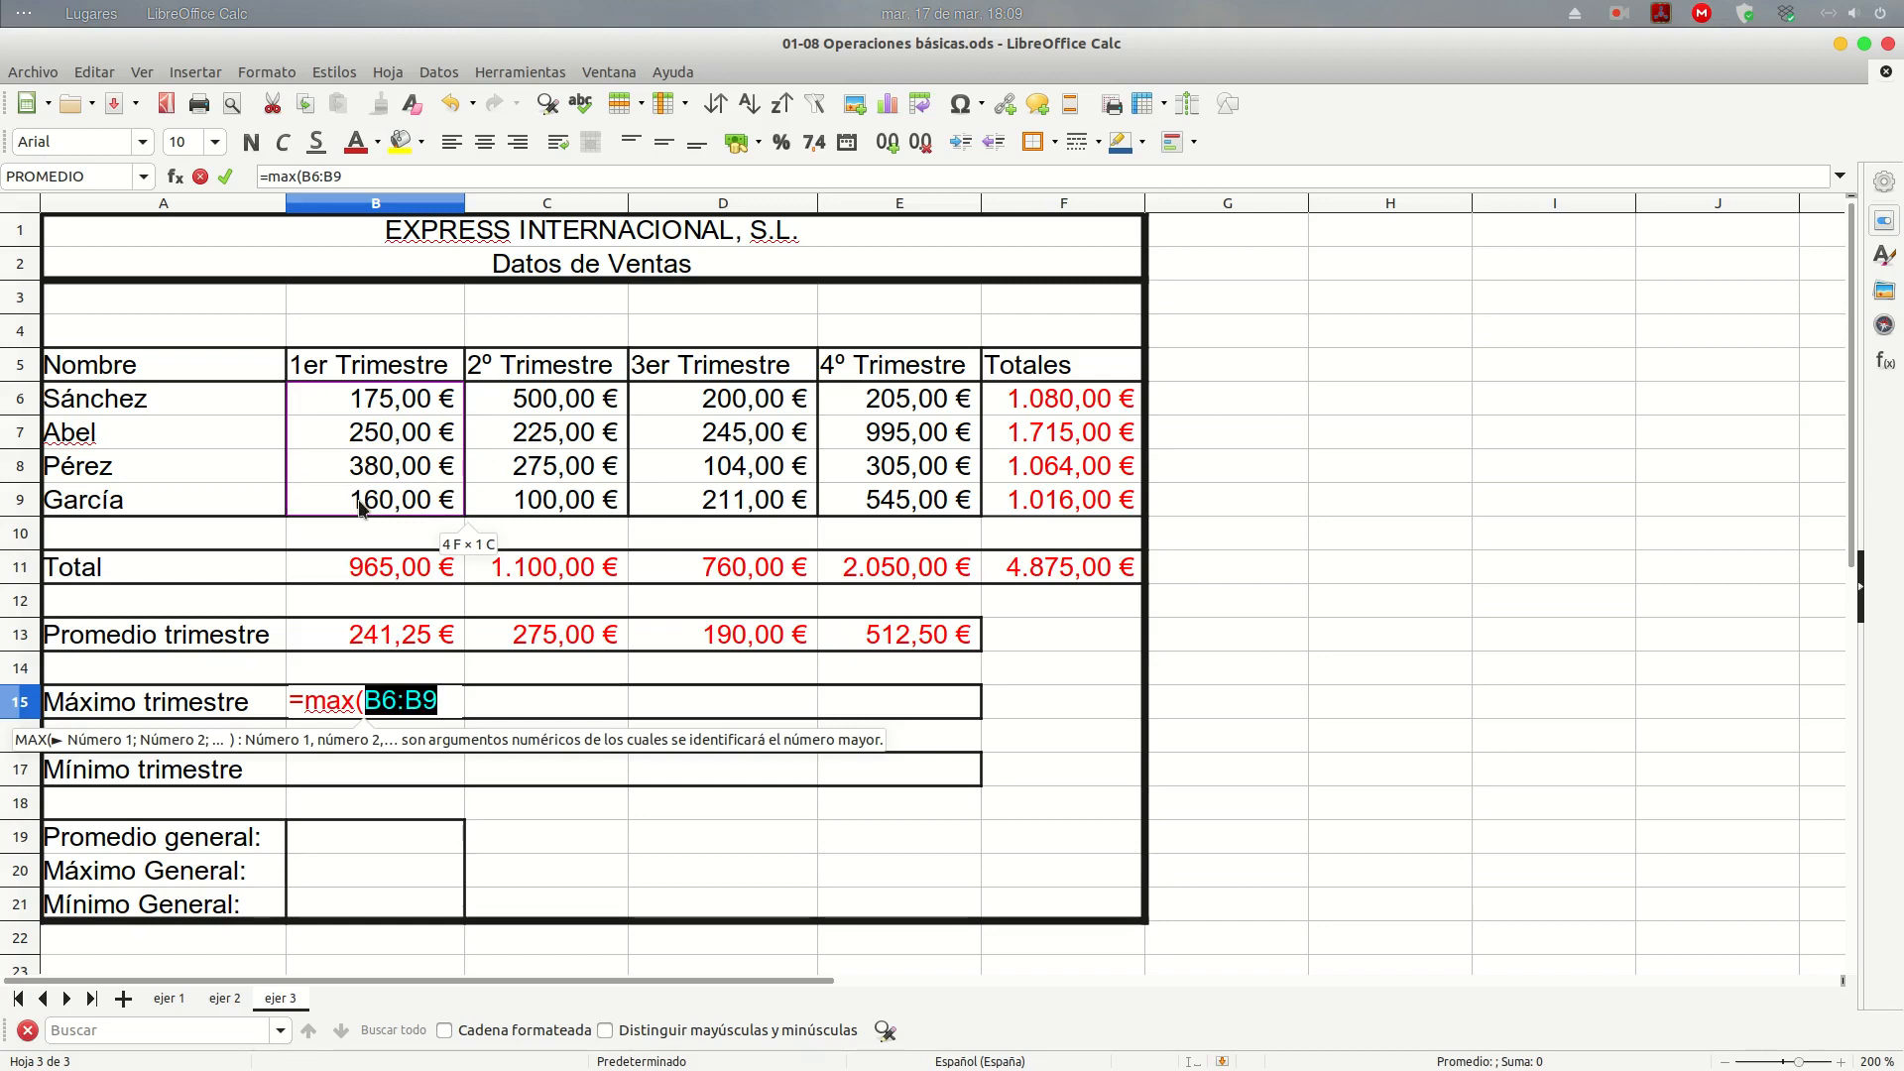
pyautogui.write(')')
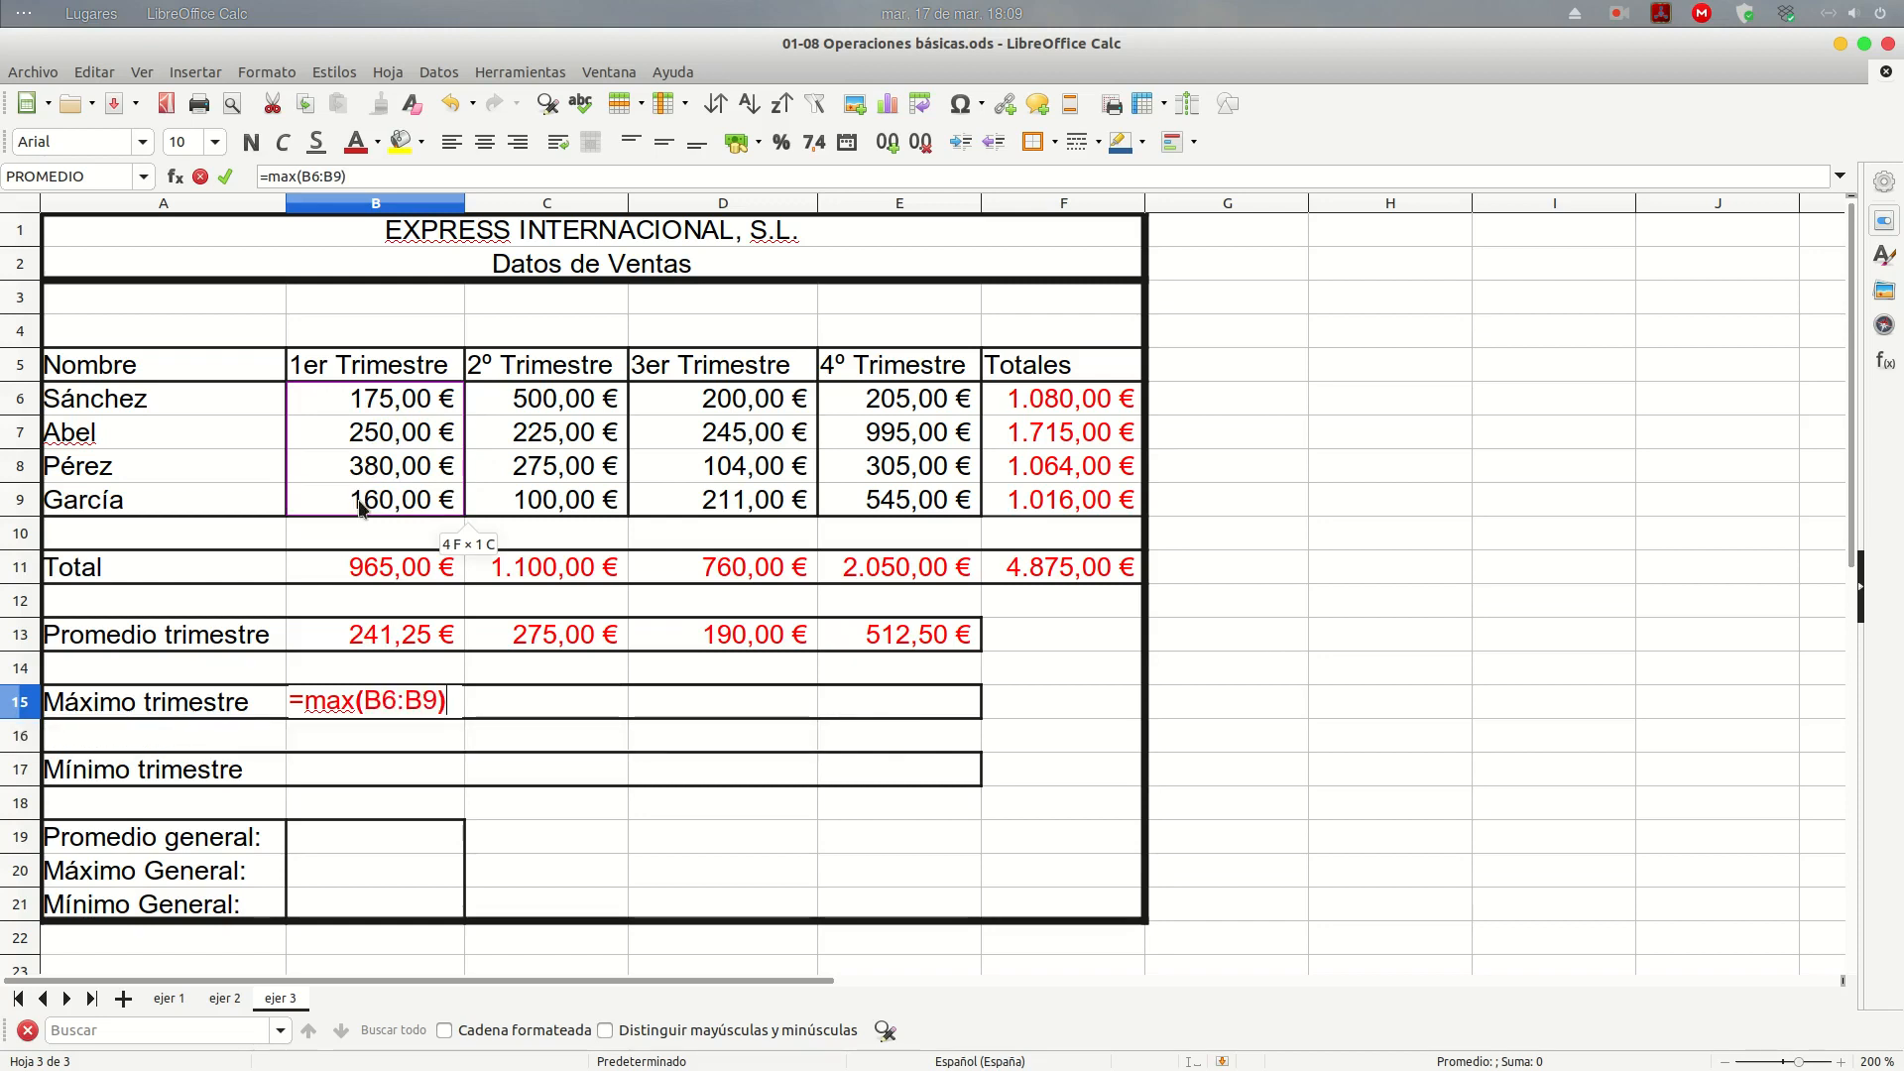
pyautogui.press('Return')
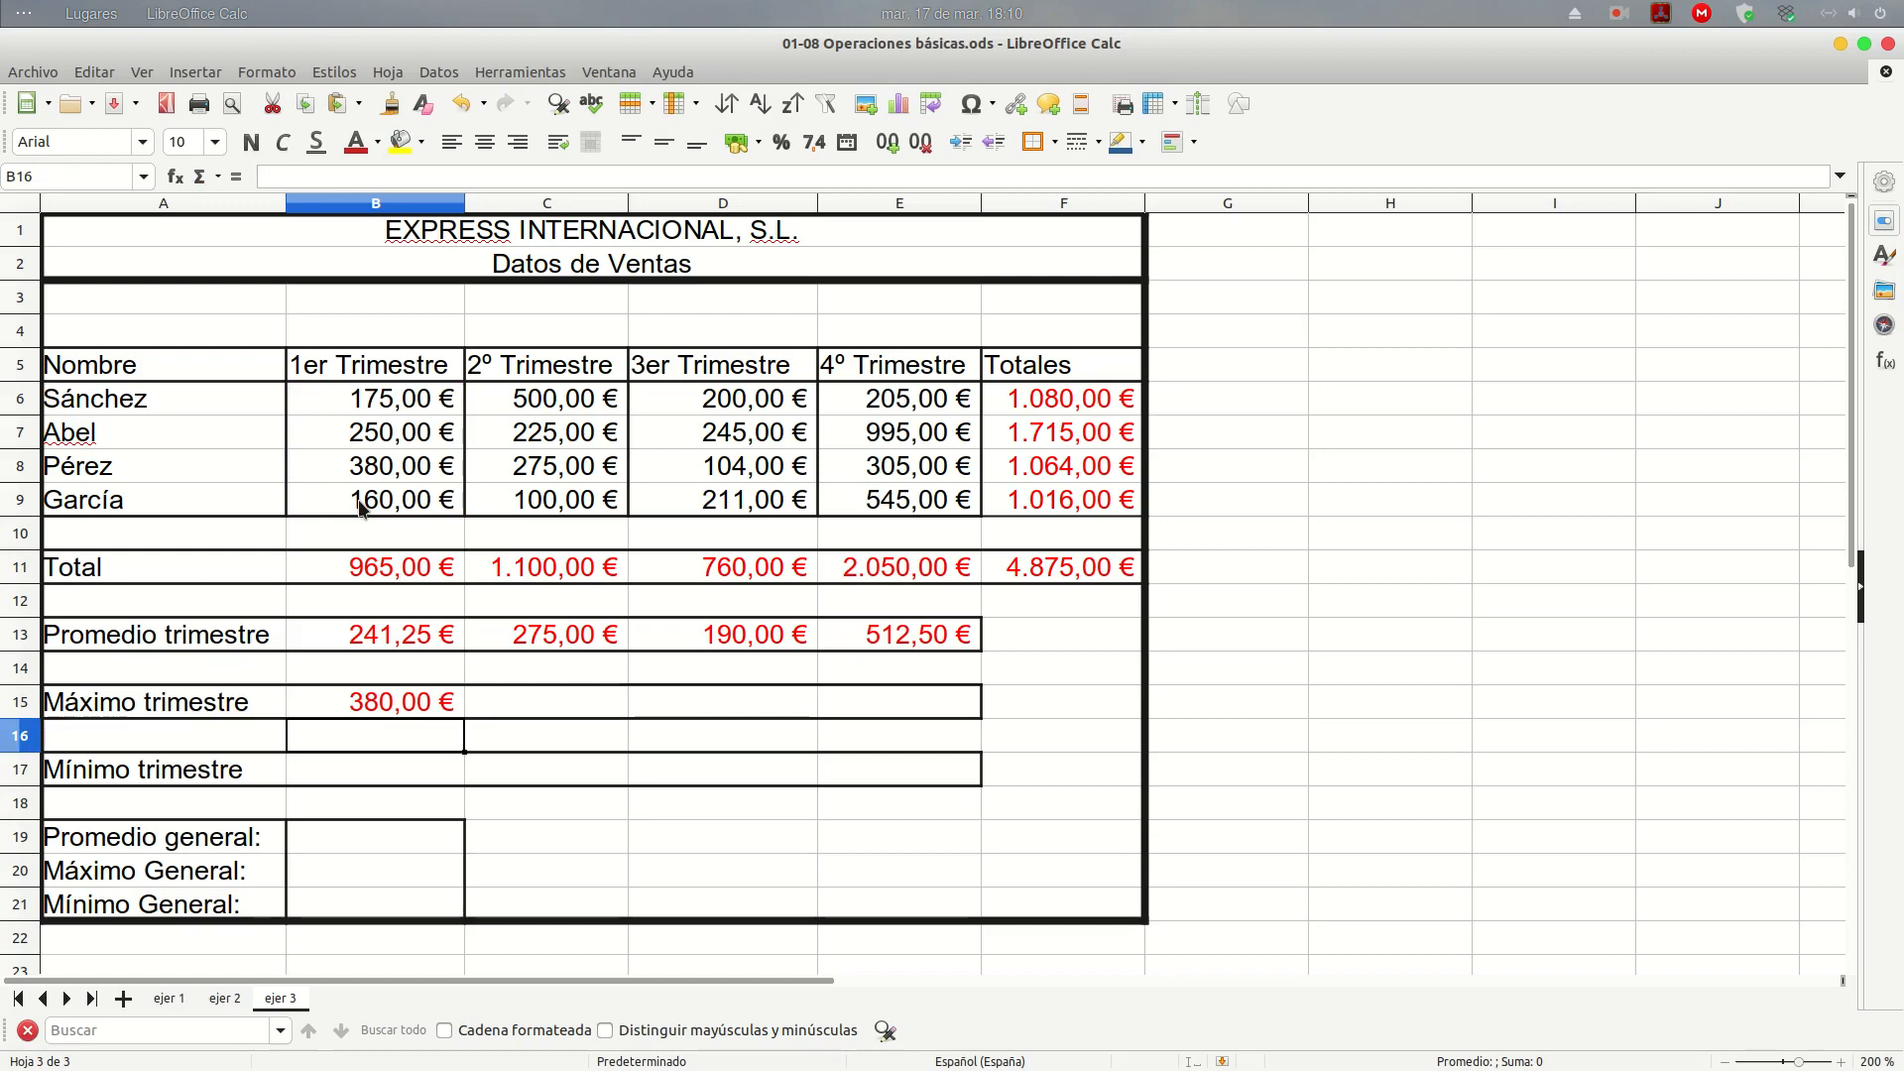
# Copy the maximum formula from B15 across to E15 in the Máximo trimestre row
pyautogui.click(372, 707)
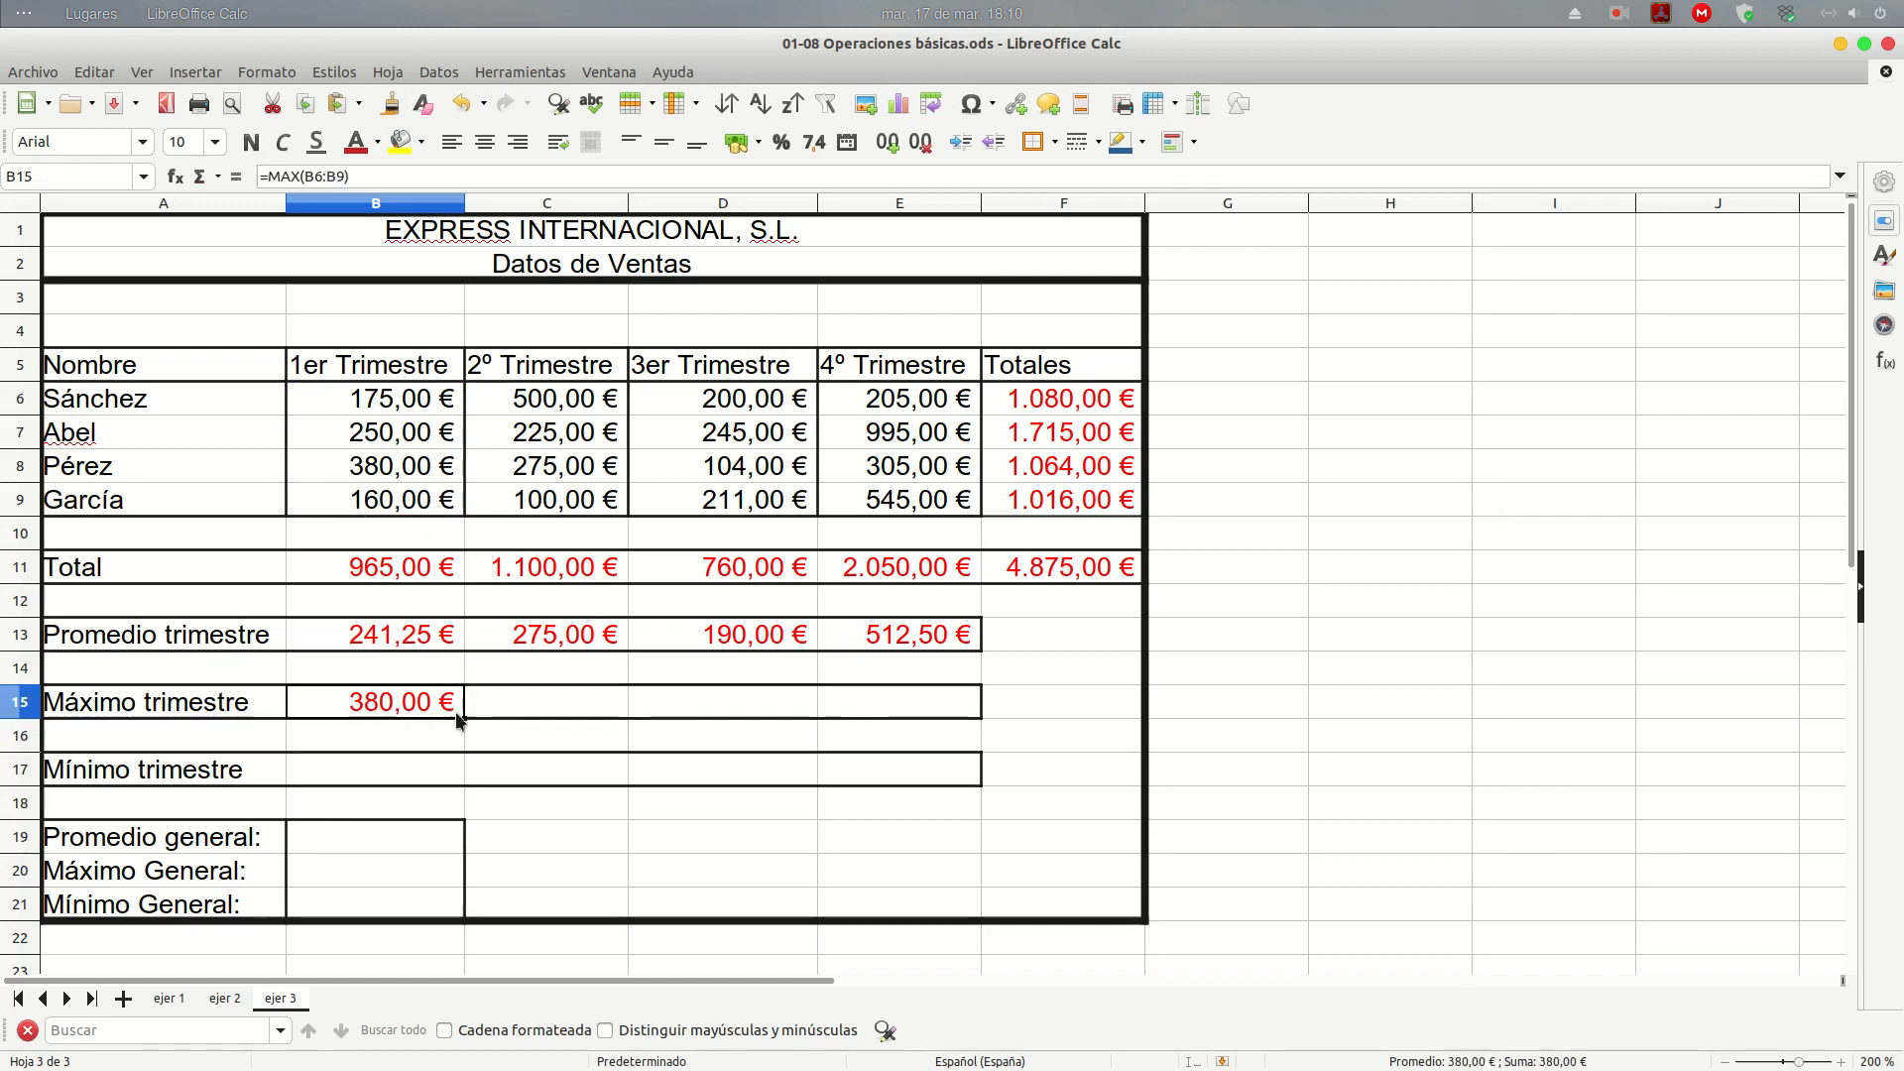
pyautogui.moveTo(541, 712); pyautogui.dragTo(919, 707)
pyautogui.click(1020, 693)
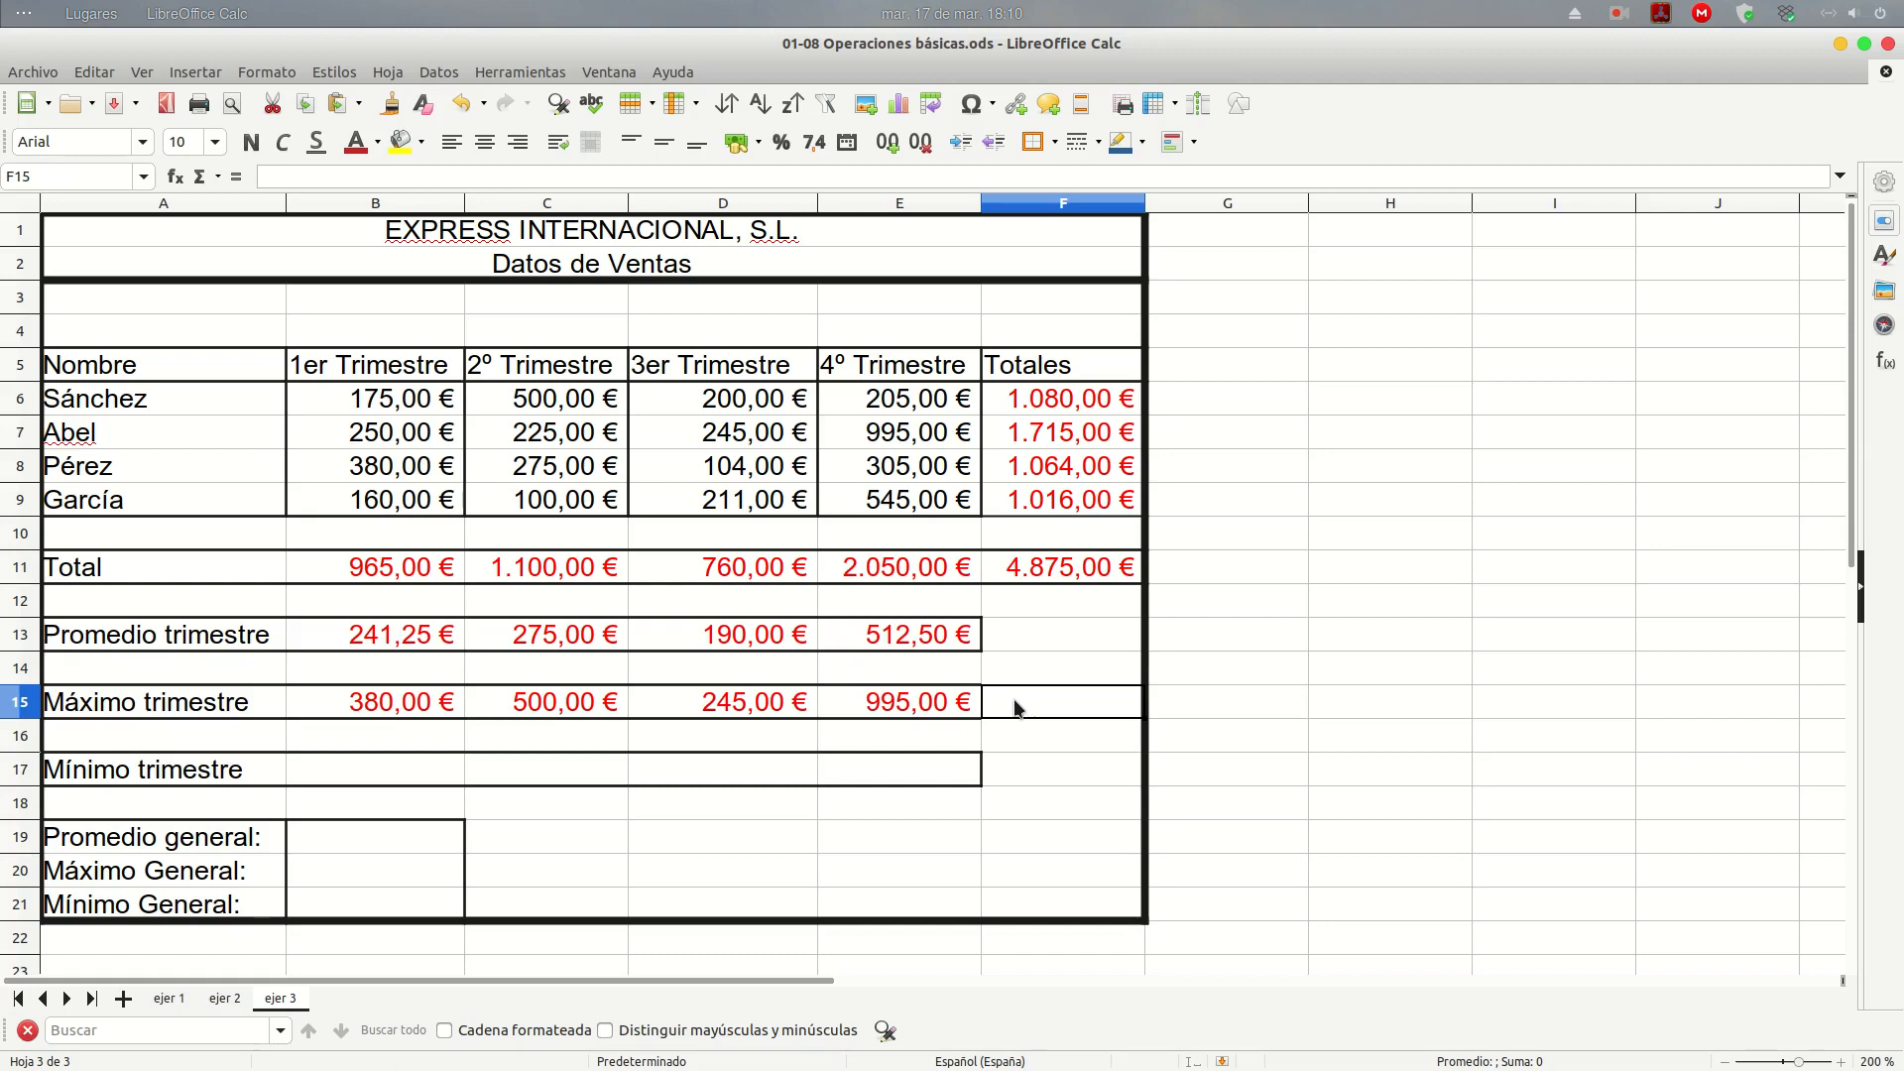
# Add a 1,00 pt right border in colour #1A1A1A to cell E15
pyautogui.rightClick(933, 706)
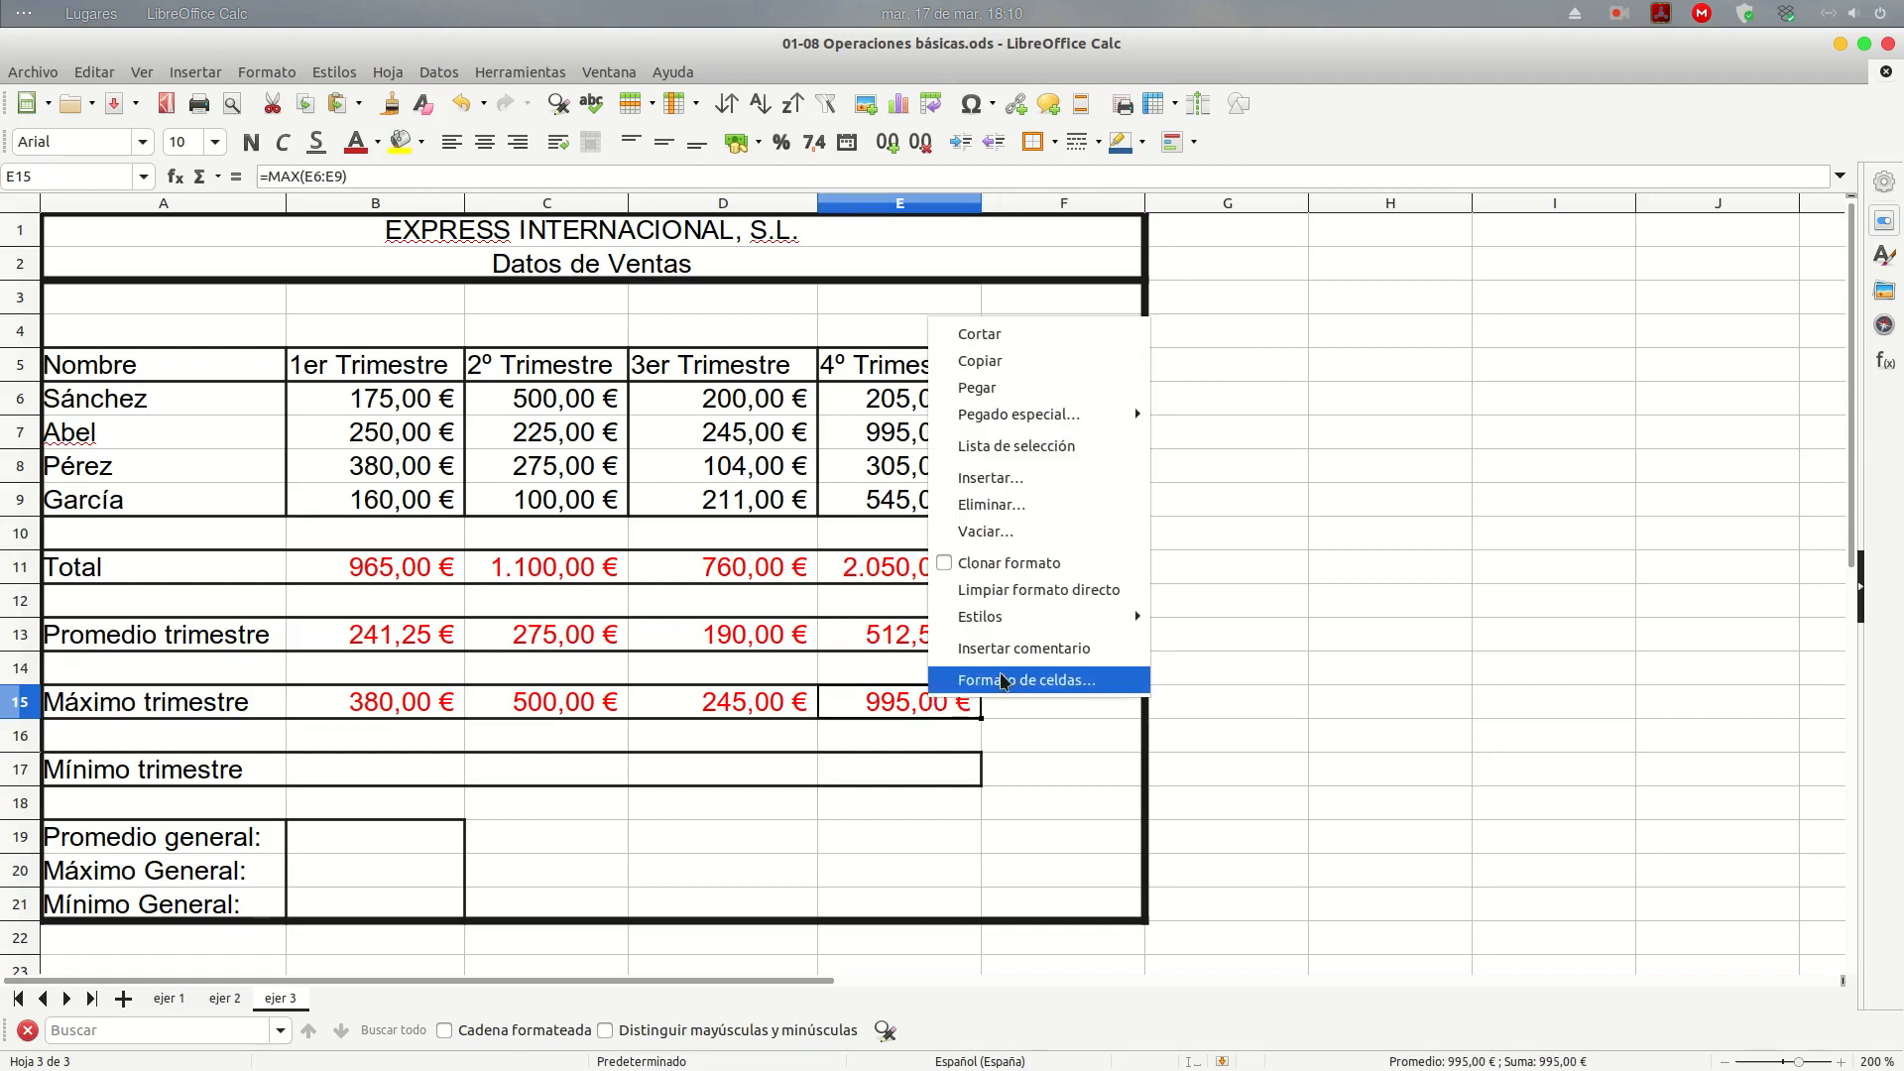
pyautogui.click(1004, 680)
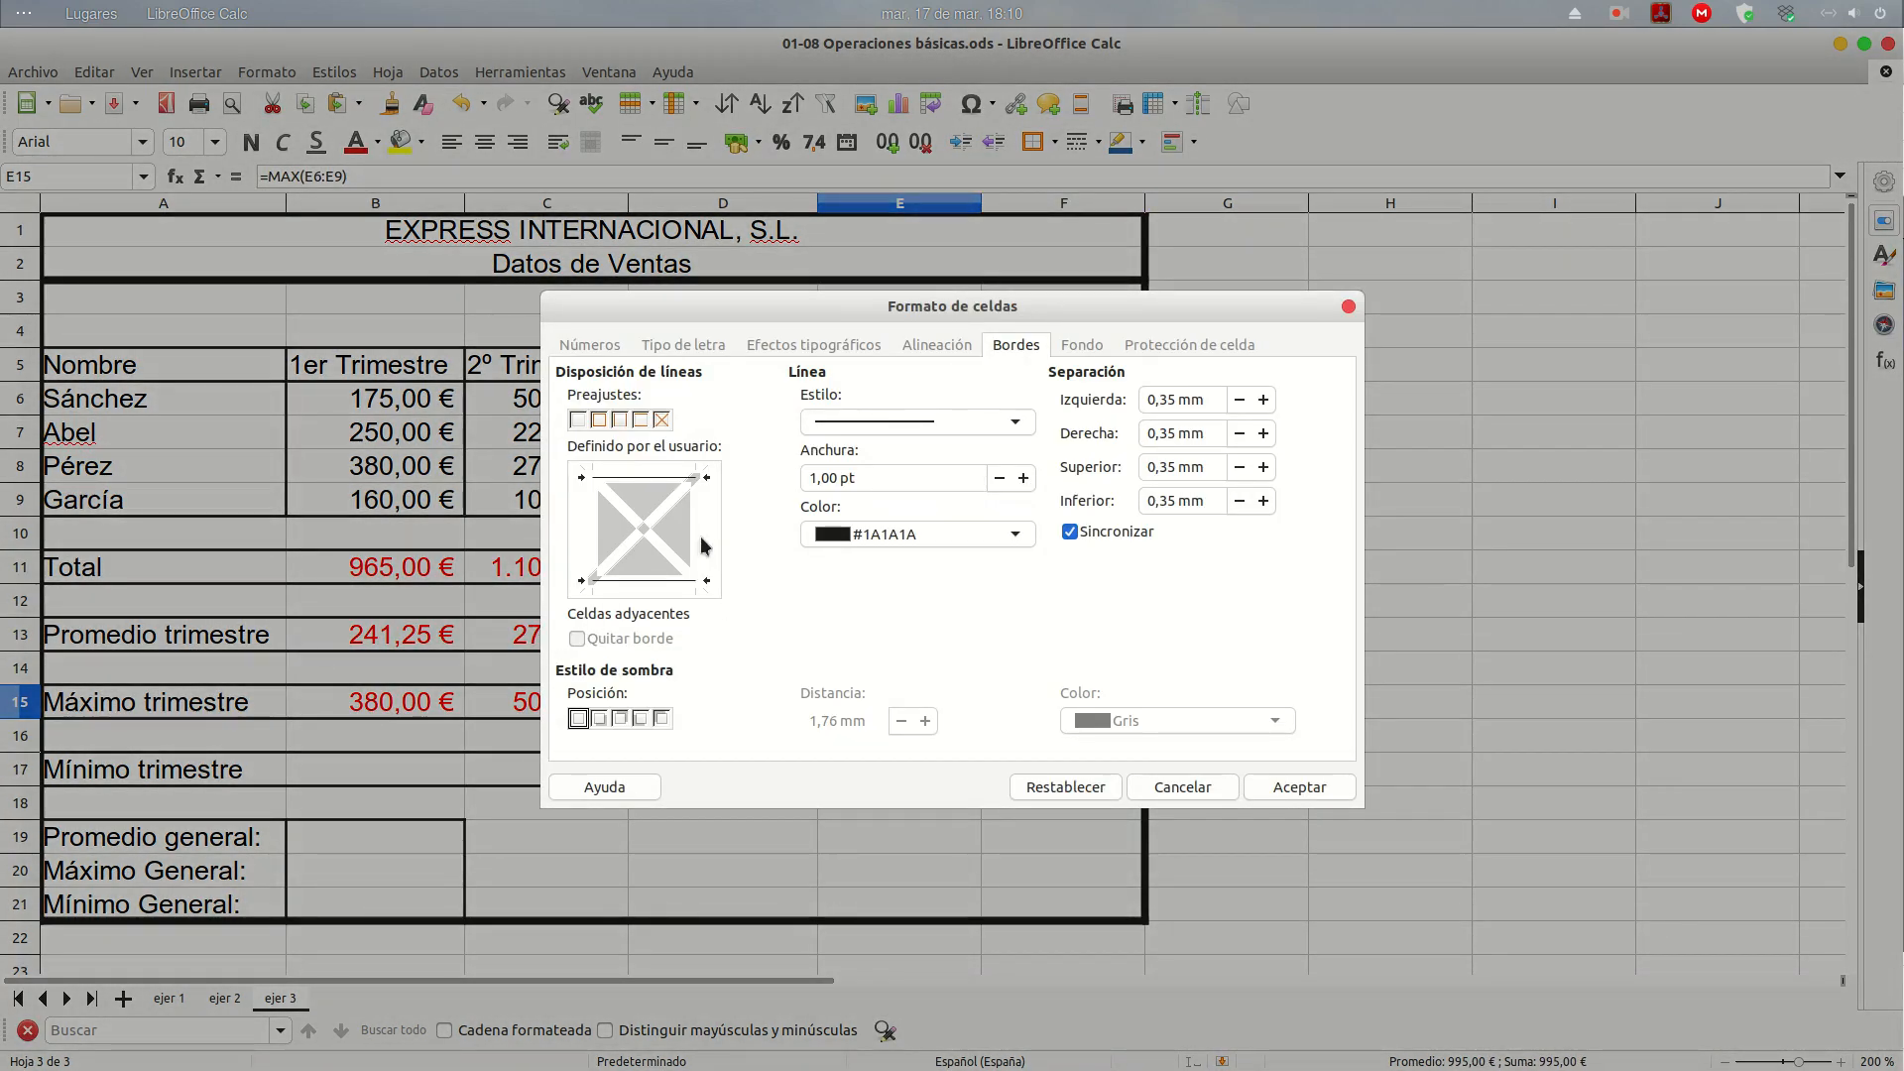
pyautogui.click(696, 541)
pyautogui.click(1292, 786)
# Find the 1er Trimestre minimum in B17 with the formula =MIN(B6:B9)
pyautogui.click(391, 770)
pyautogui.write('=min')
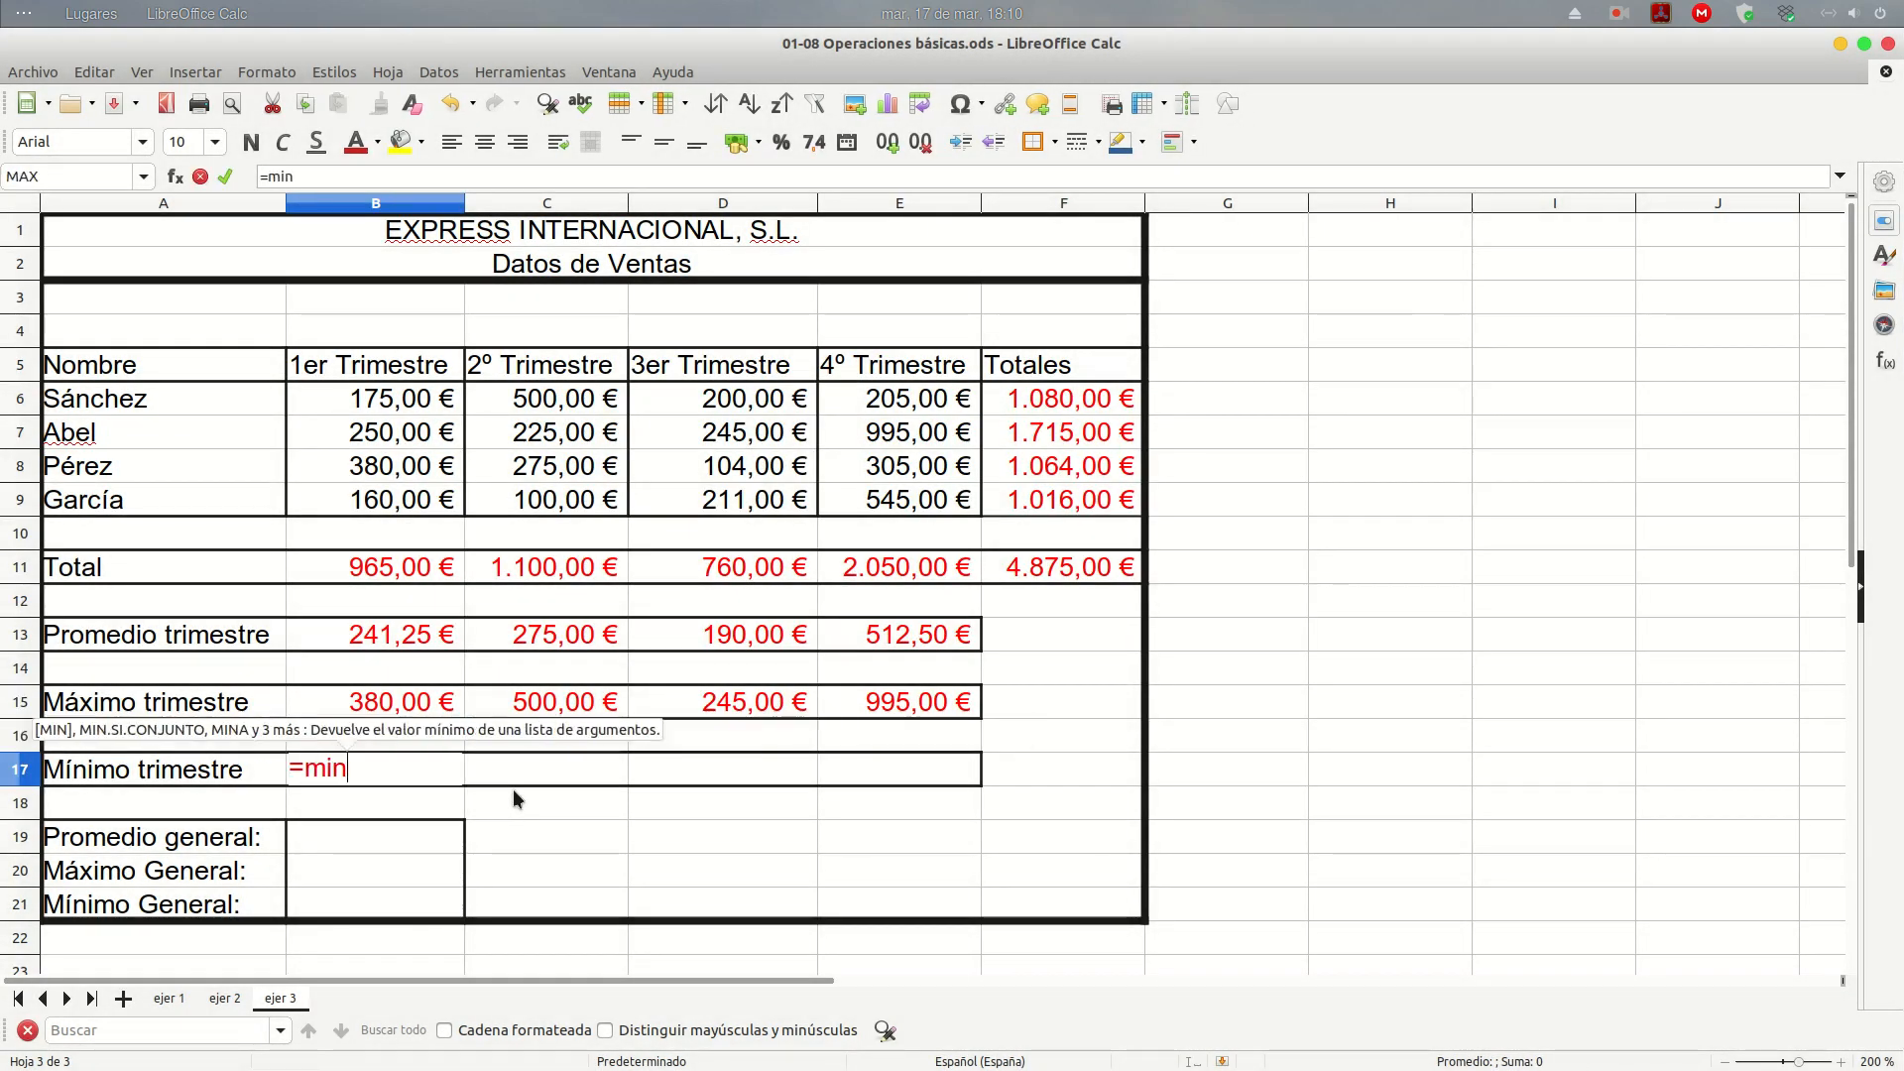
pyautogui.write('(')
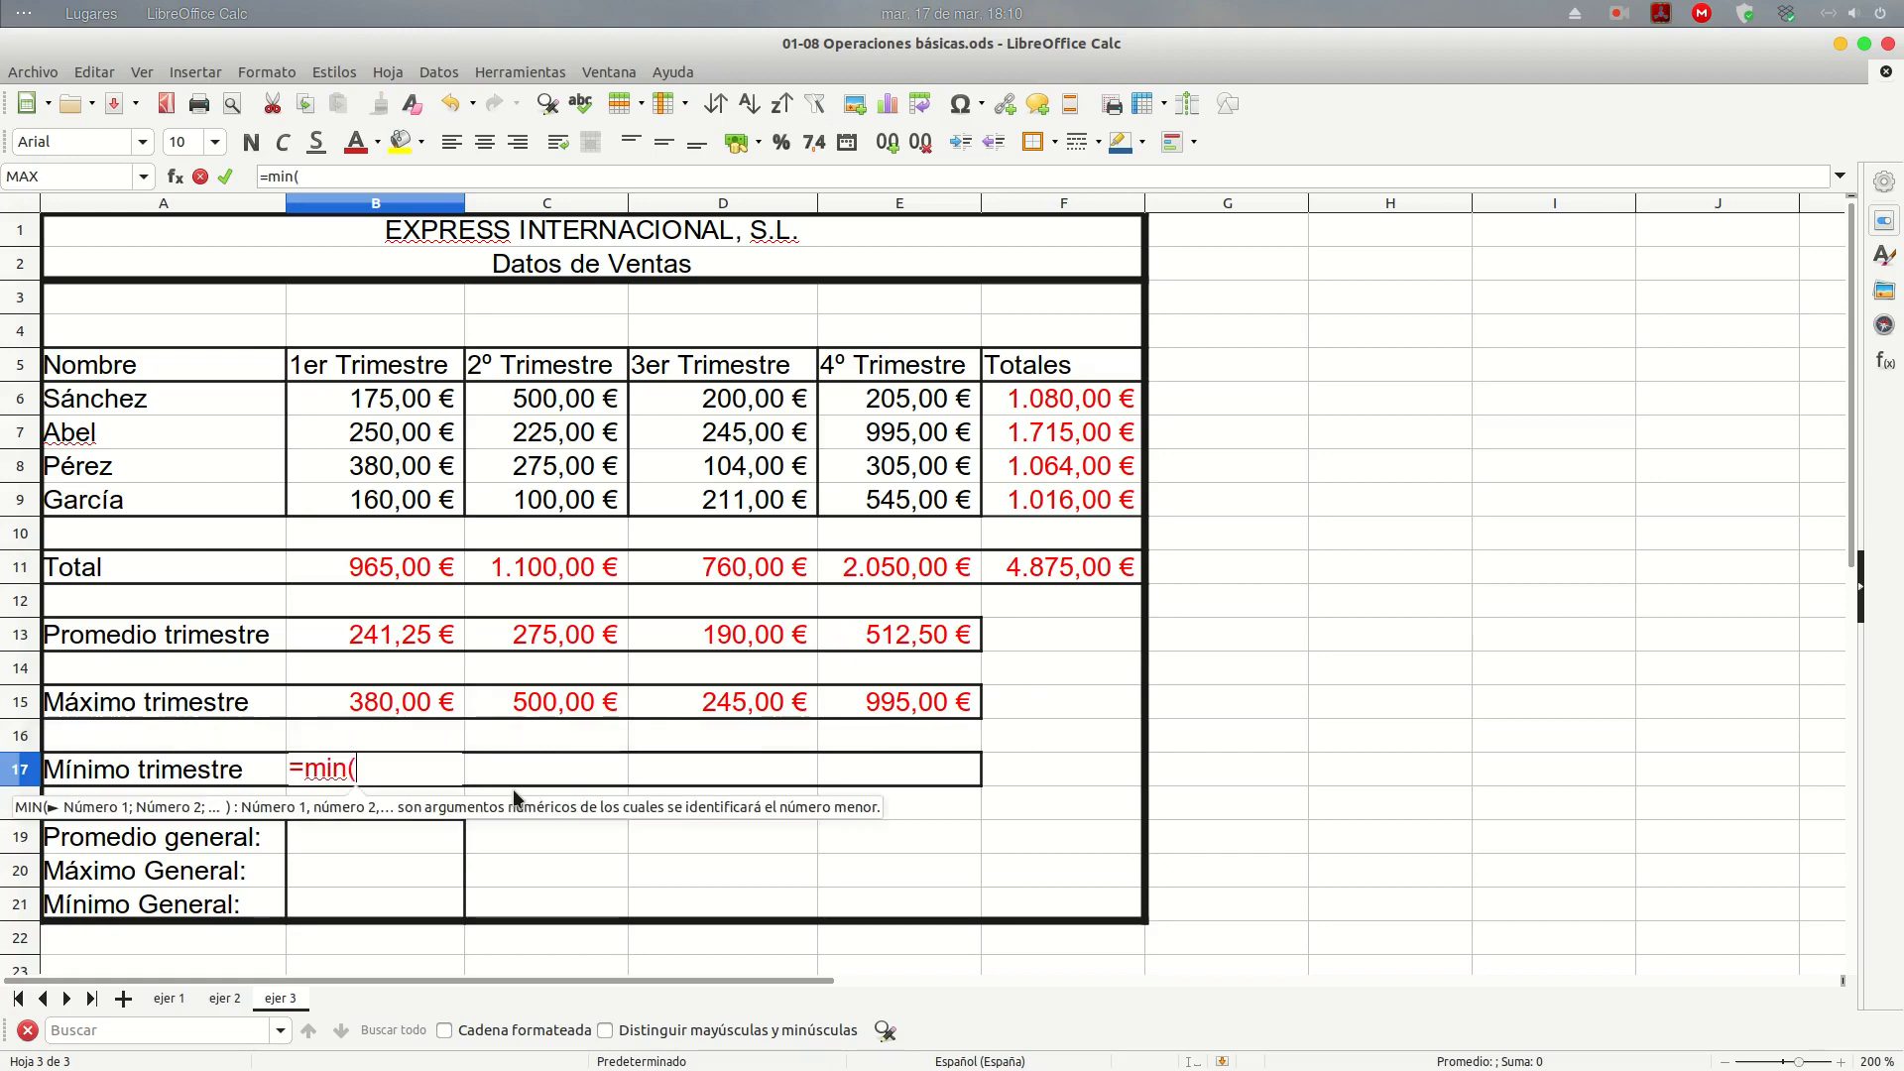
pyautogui.moveTo(428, 407); pyautogui.dragTo(419, 504)
pyautogui.press('Return')
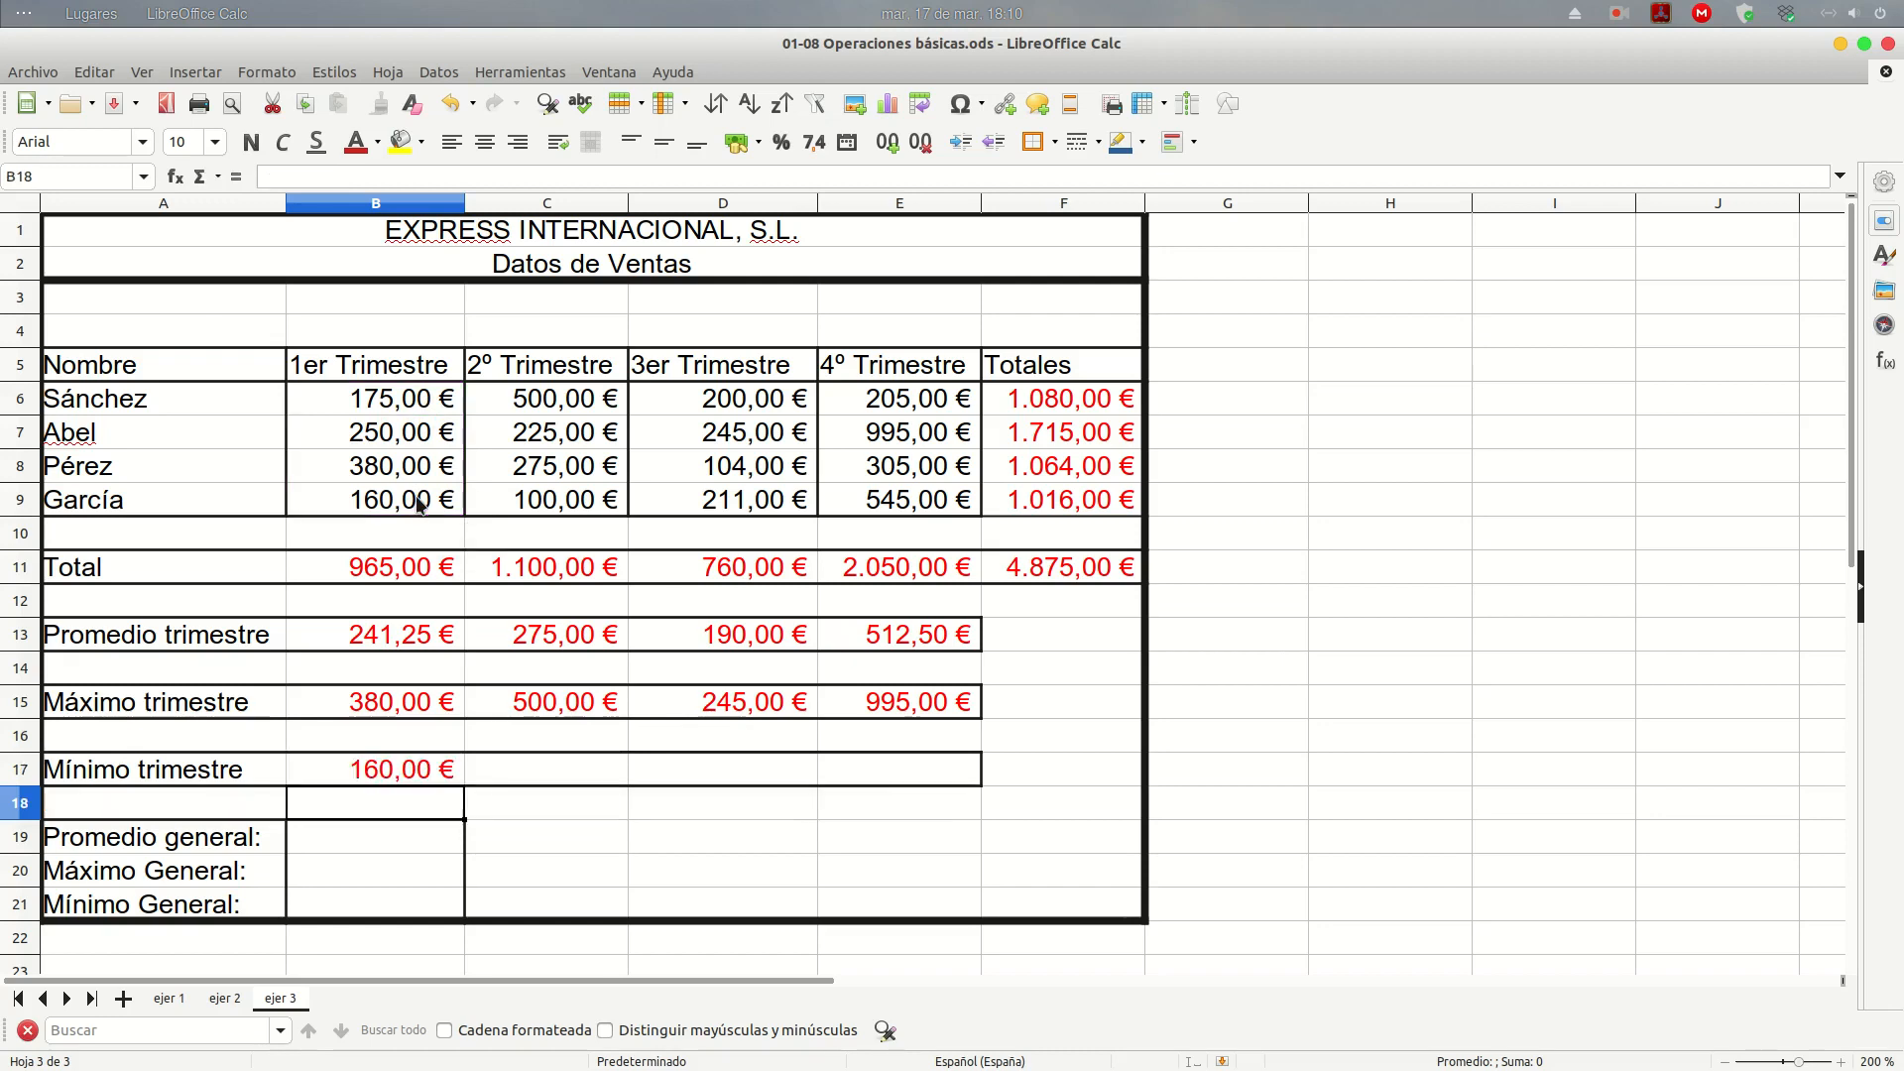
# Copy the minimum formula from B17 across to E17 in the Mínimo trimestre row
pyautogui.click(399, 771)
pyautogui.moveTo(465, 784); pyautogui.dragTo(933, 791)
pyautogui.rightClick(935, 779)
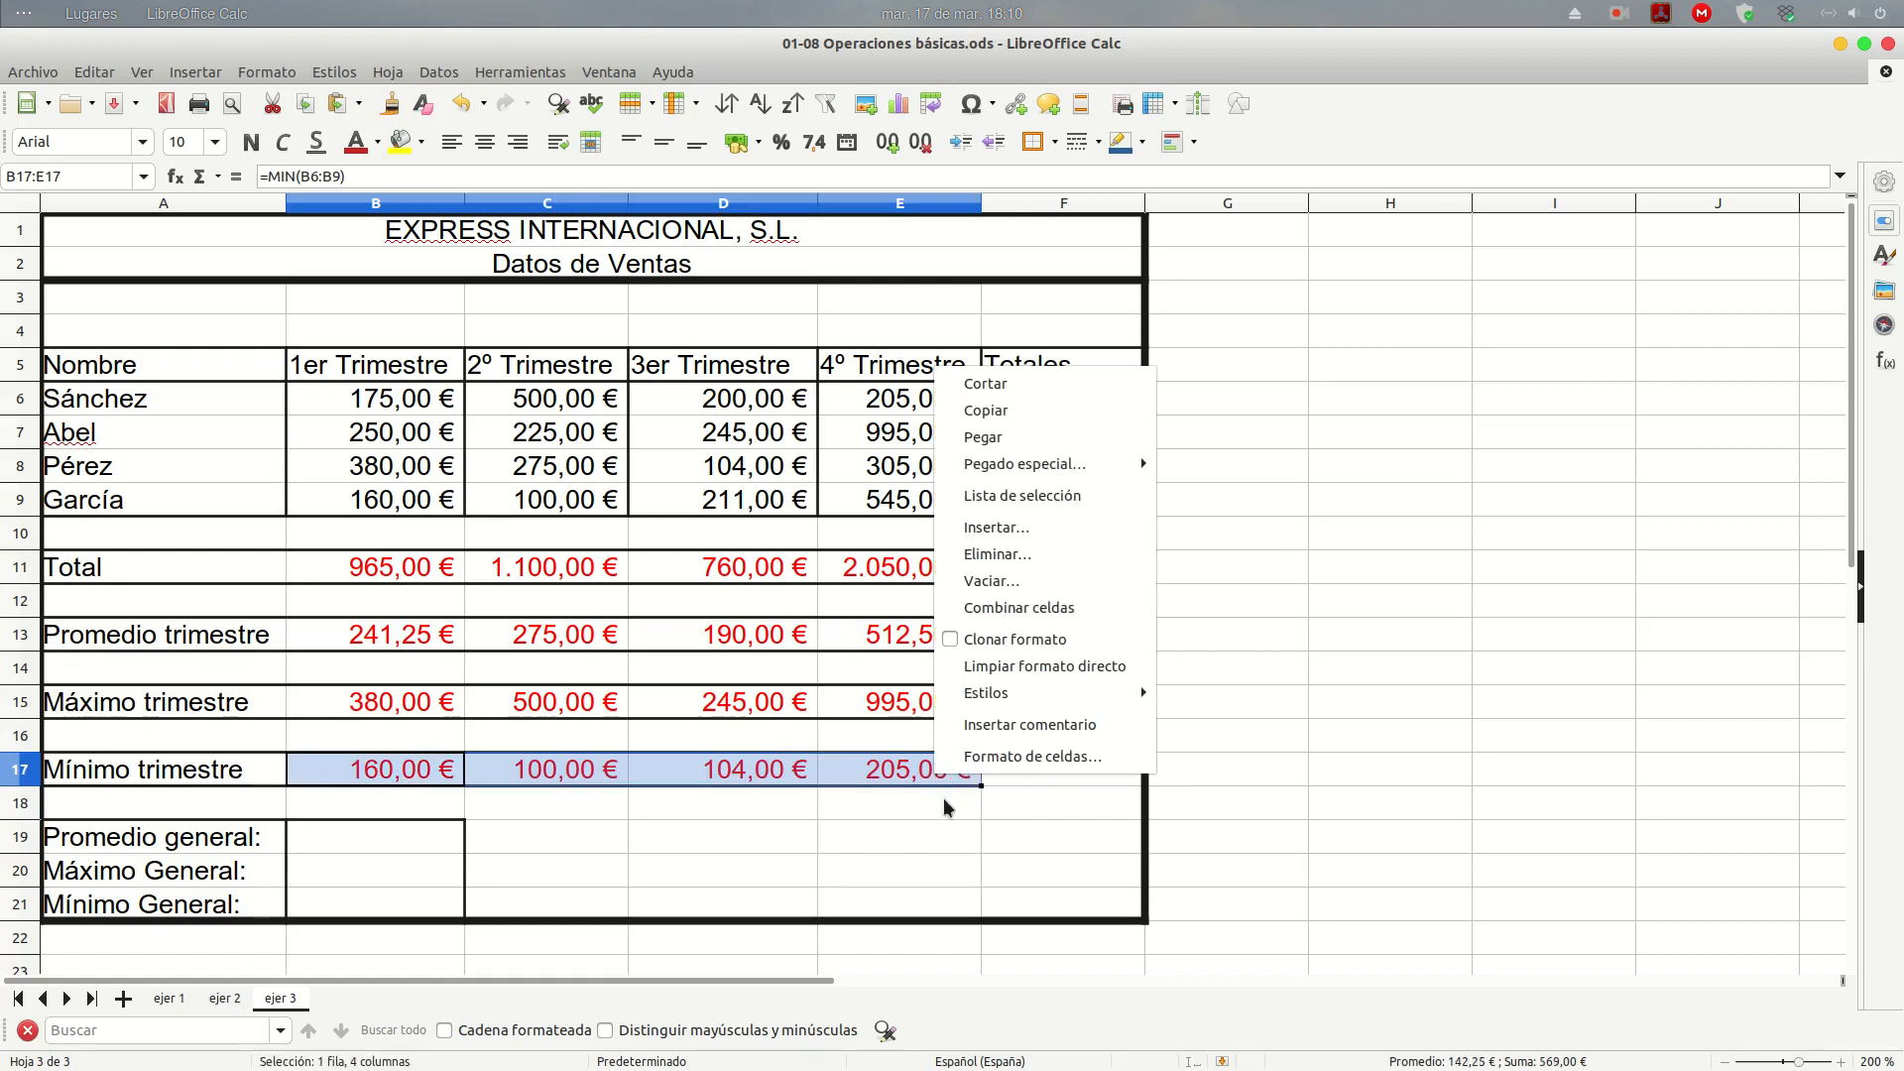
pyautogui.click(938, 799)
# Add a 1,00 pt right border in colour #1A1A1A to cell E17
pyautogui.click(937, 771)
pyautogui.rightClick(937, 772)
pyautogui.click(1015, 742)
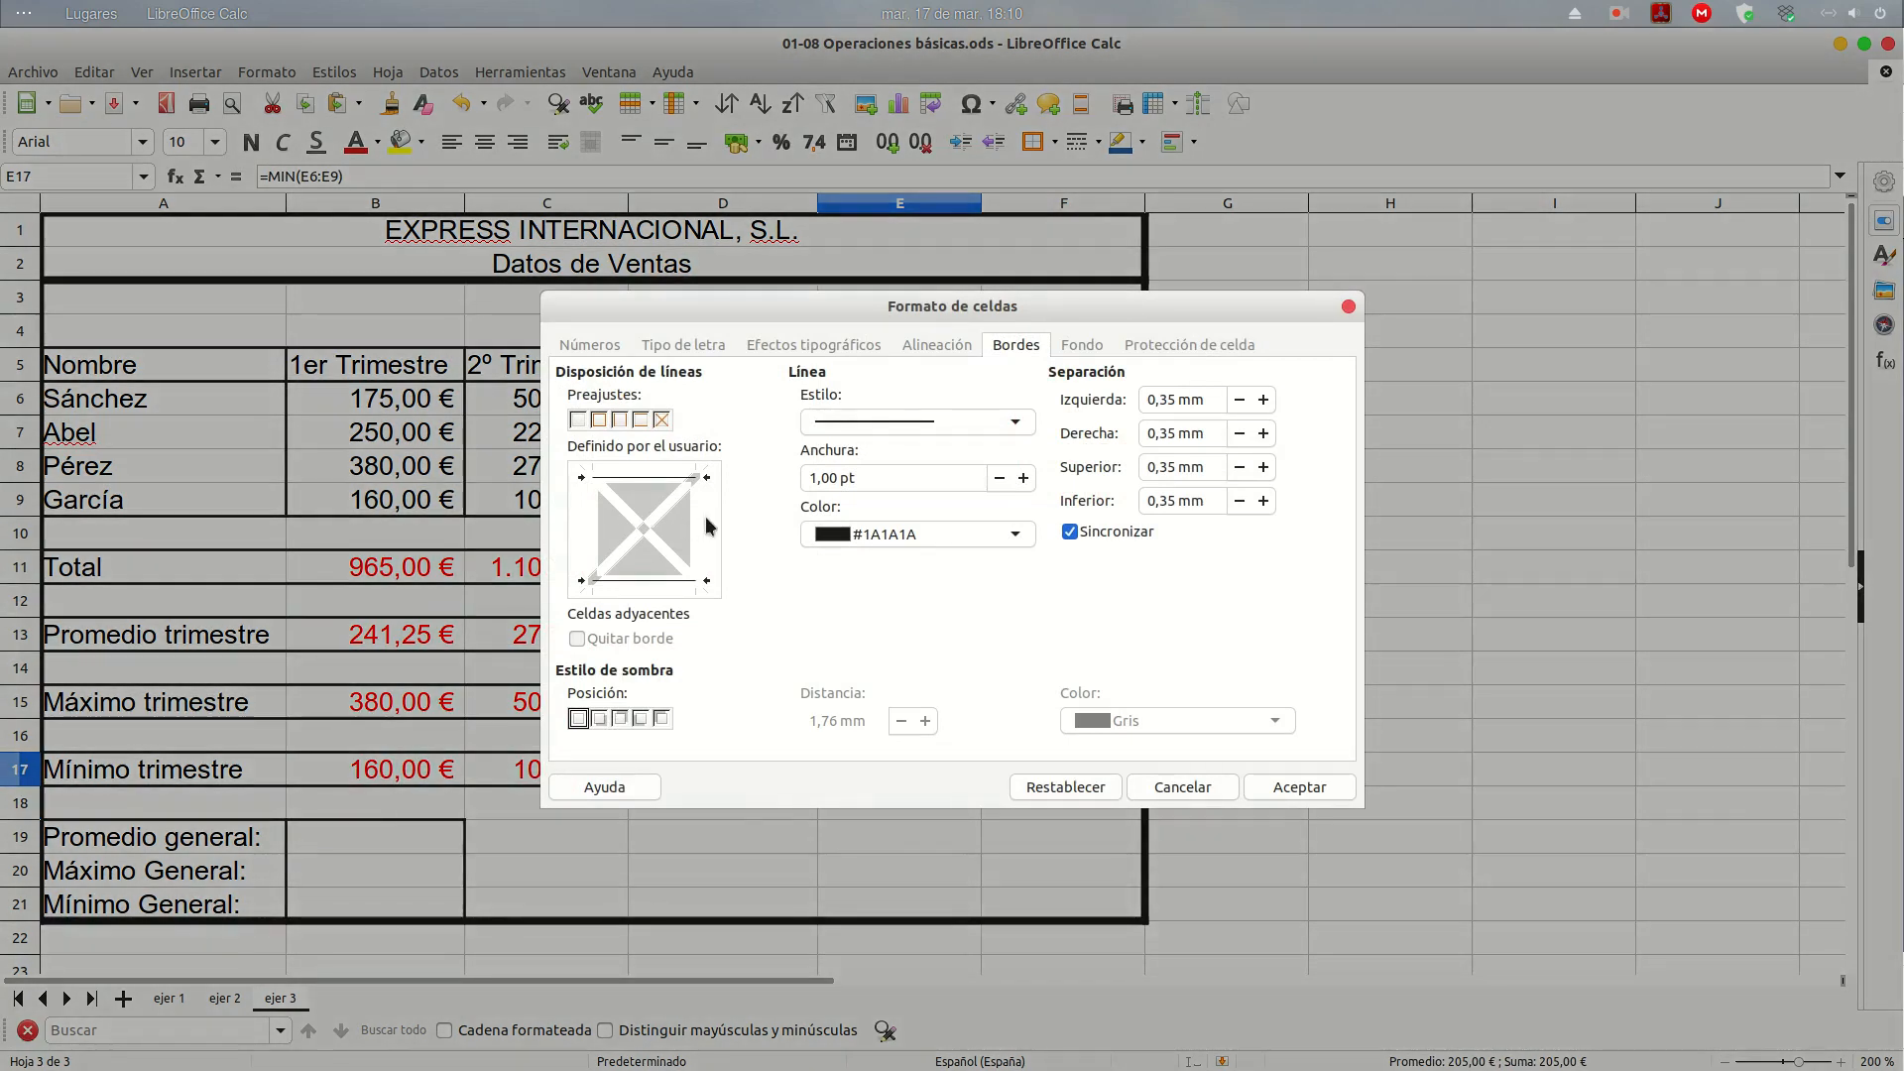
pyautogui.click(699, 529)
pyautogui.click(1296, 789)
pyautogui.click(839, 844)
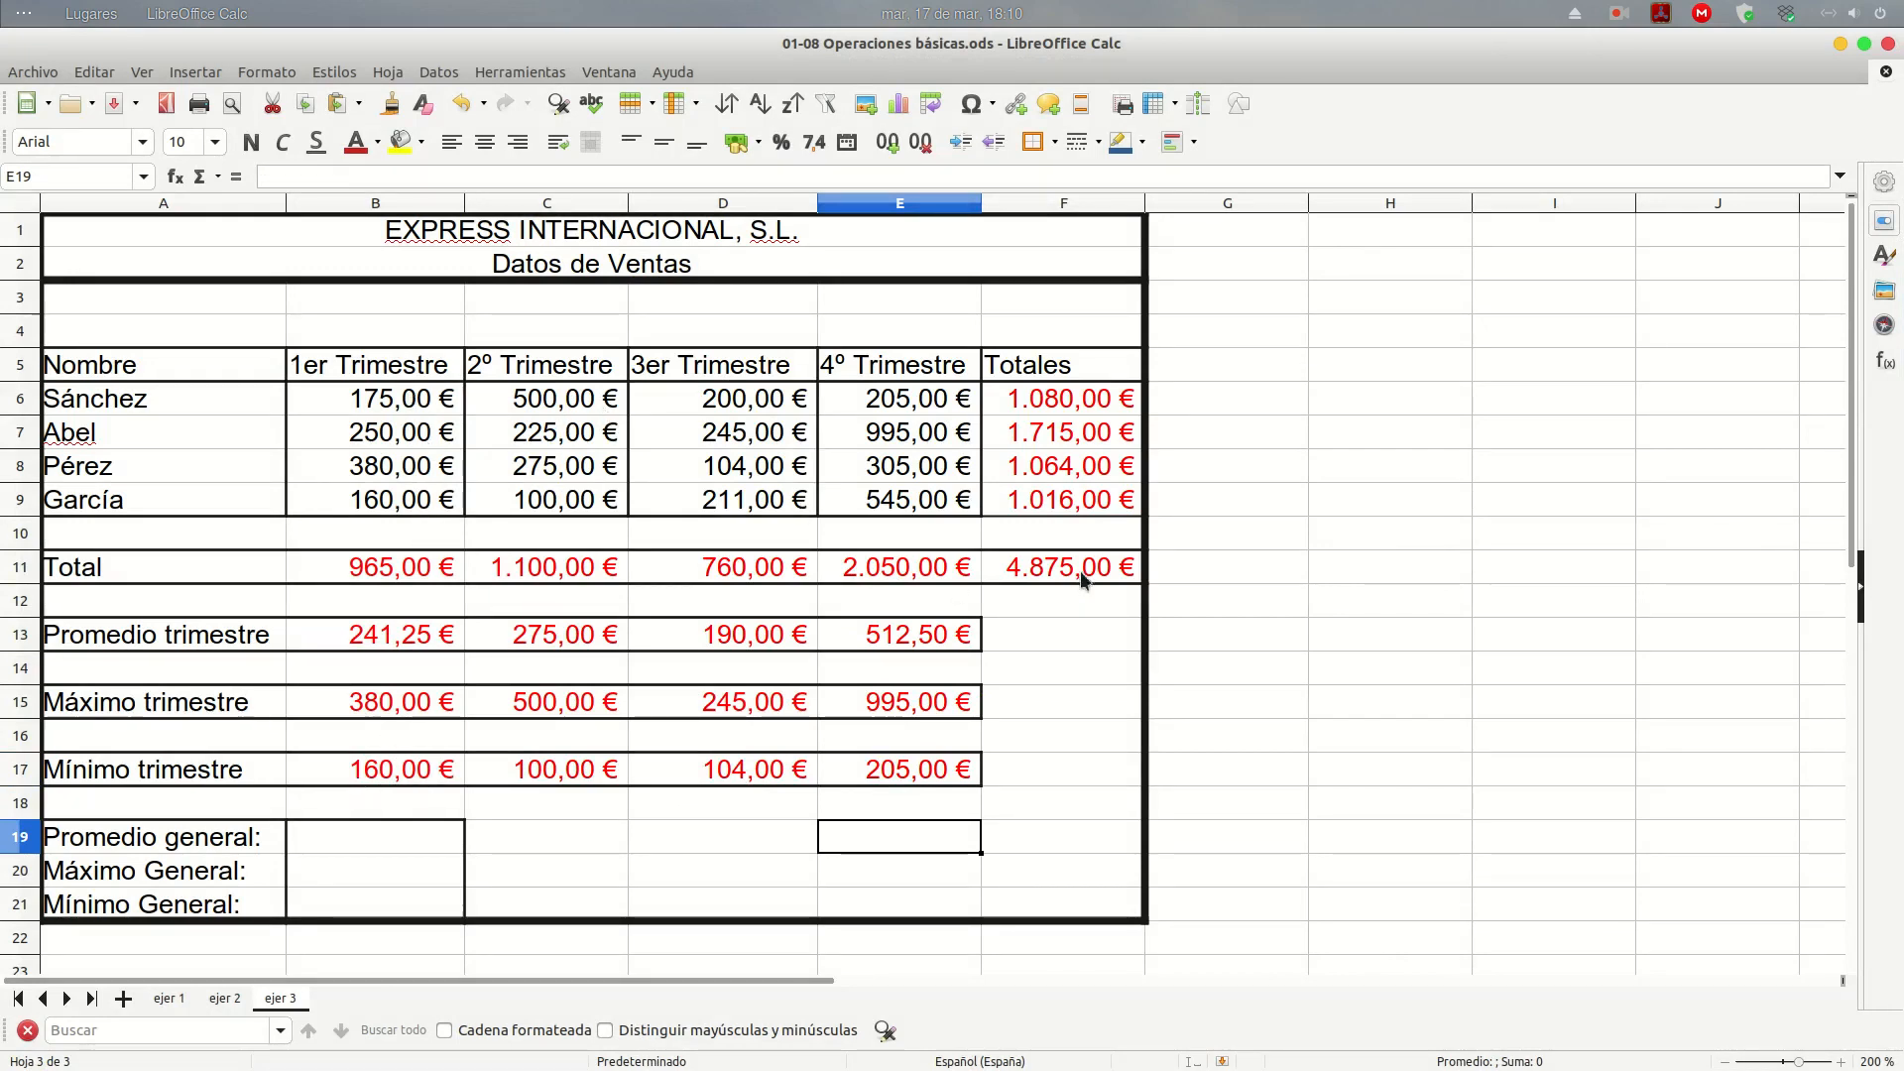
# Calculate the Promedio general in B19 with the formula =PROMEDIO(B6:E9), covering all four quarters' sales
pyautogui.click(324, 834)
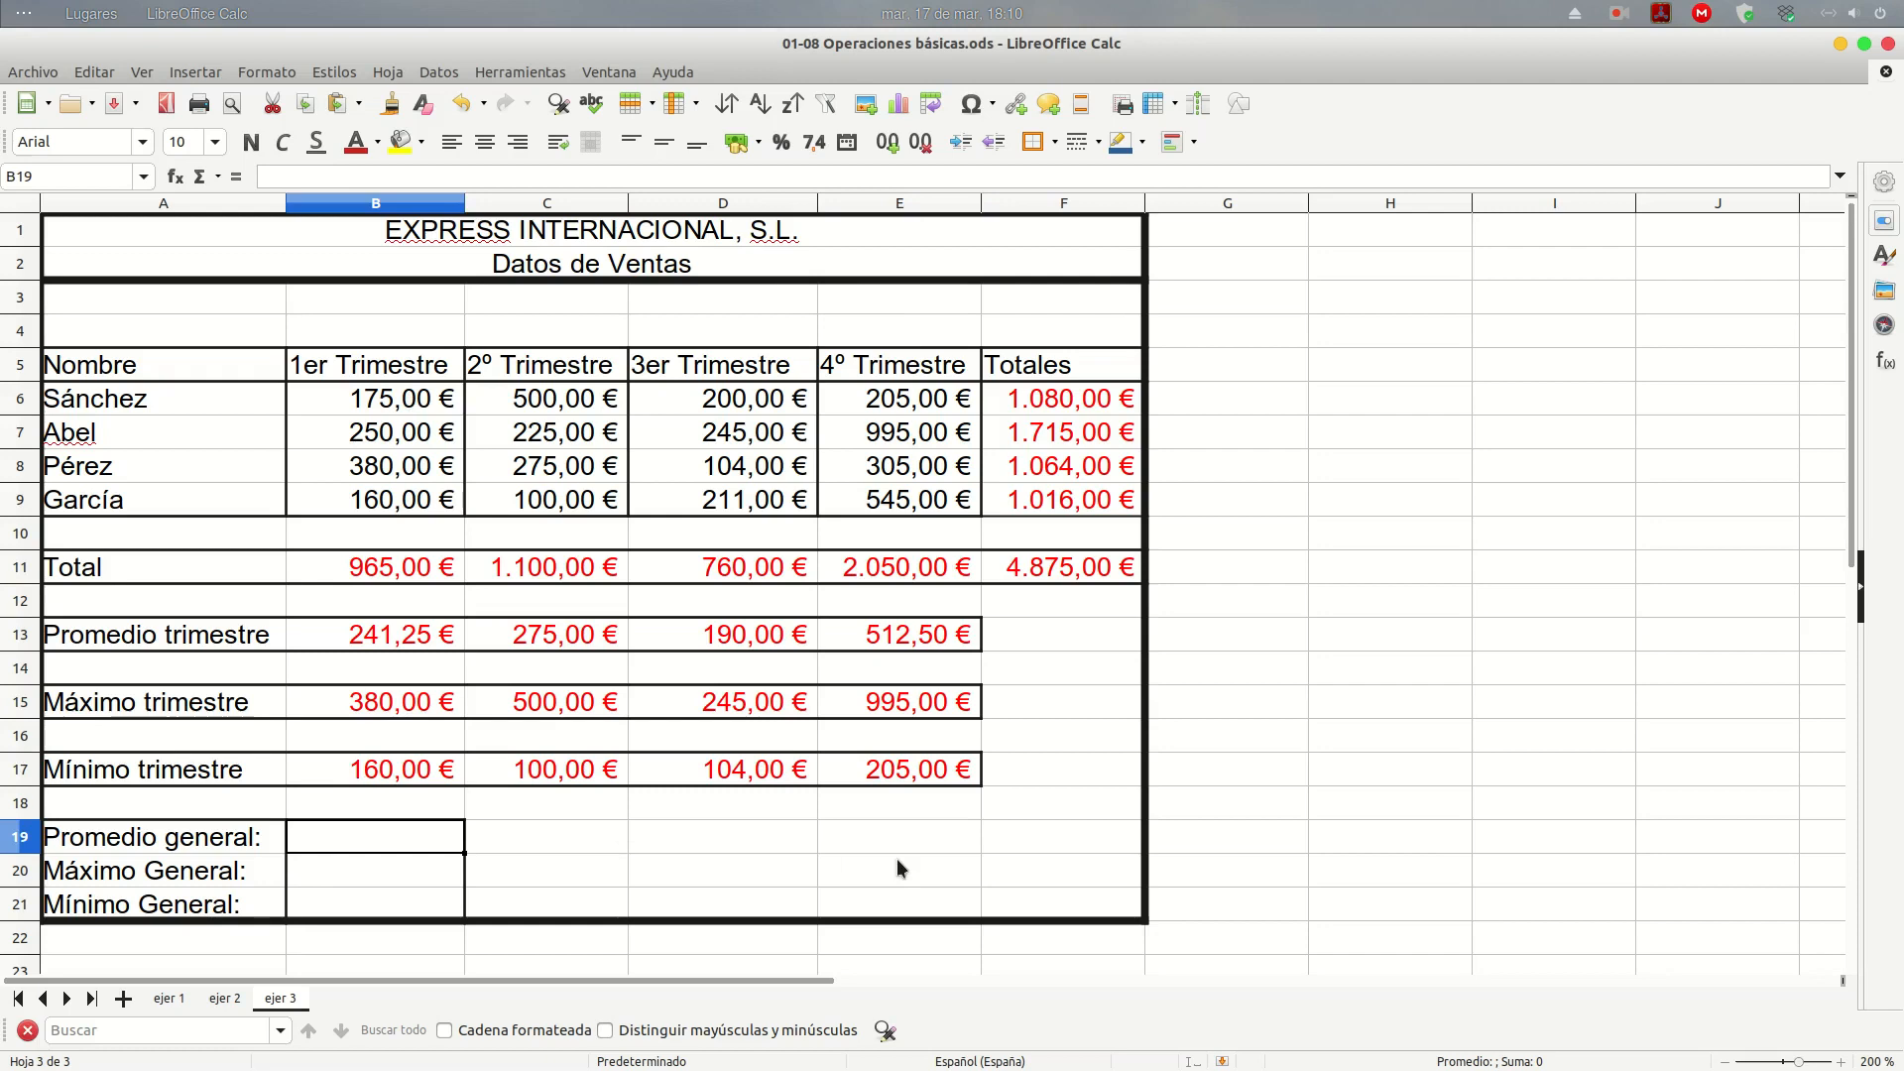
pyautogui.write('=')
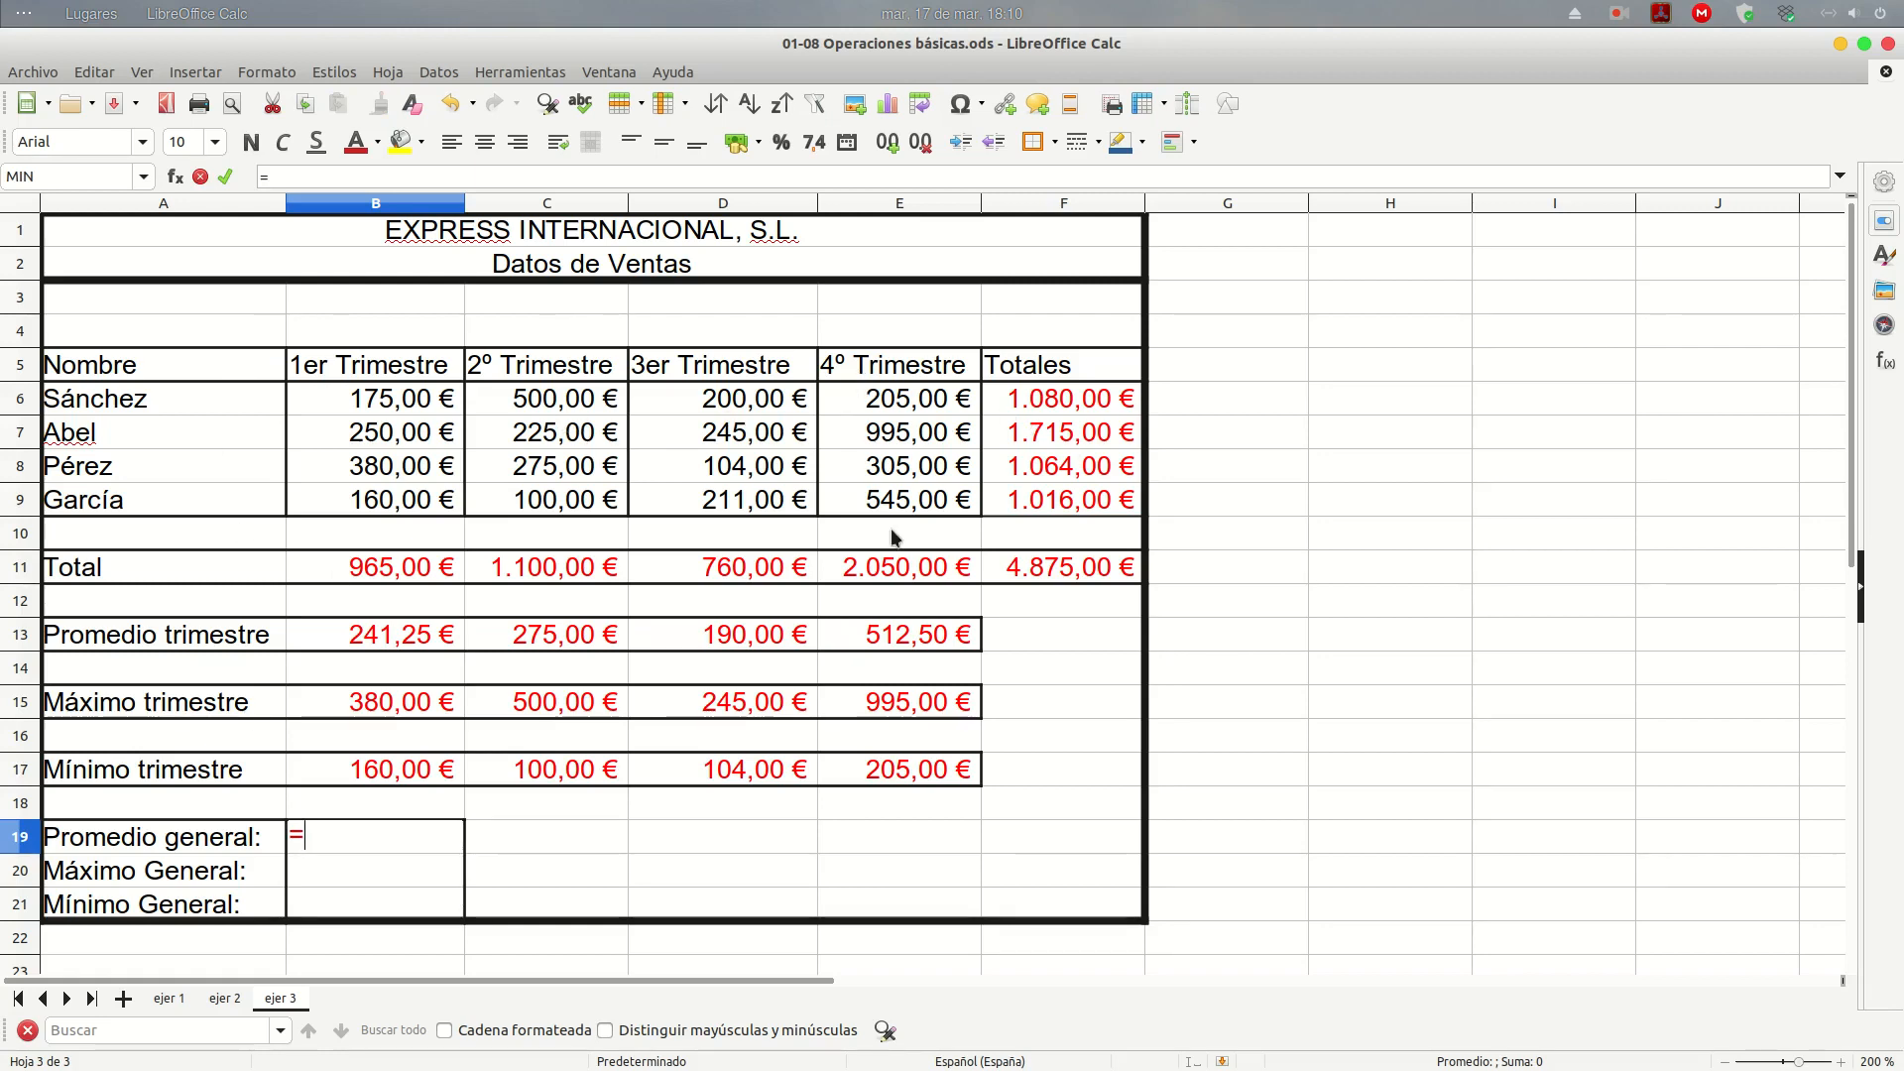
pyautogui.write('p')
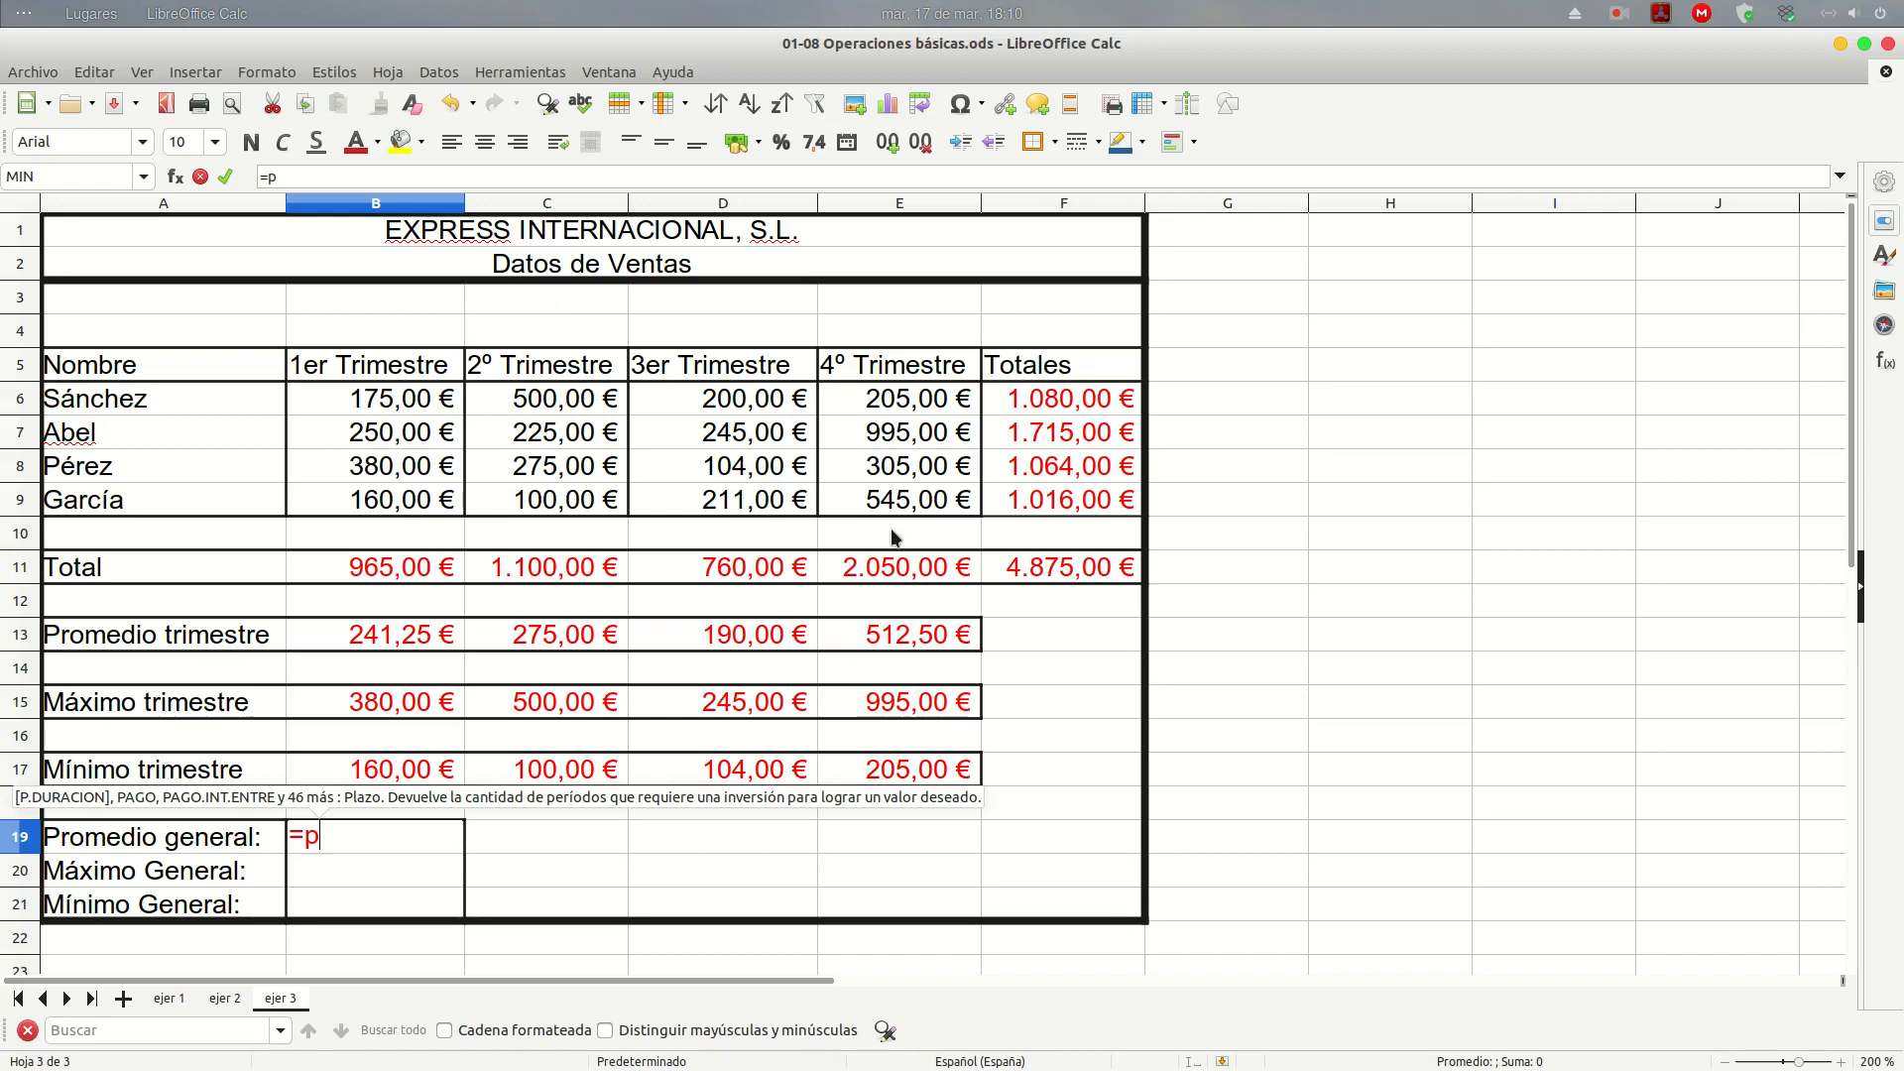
pyautogui.write('m')
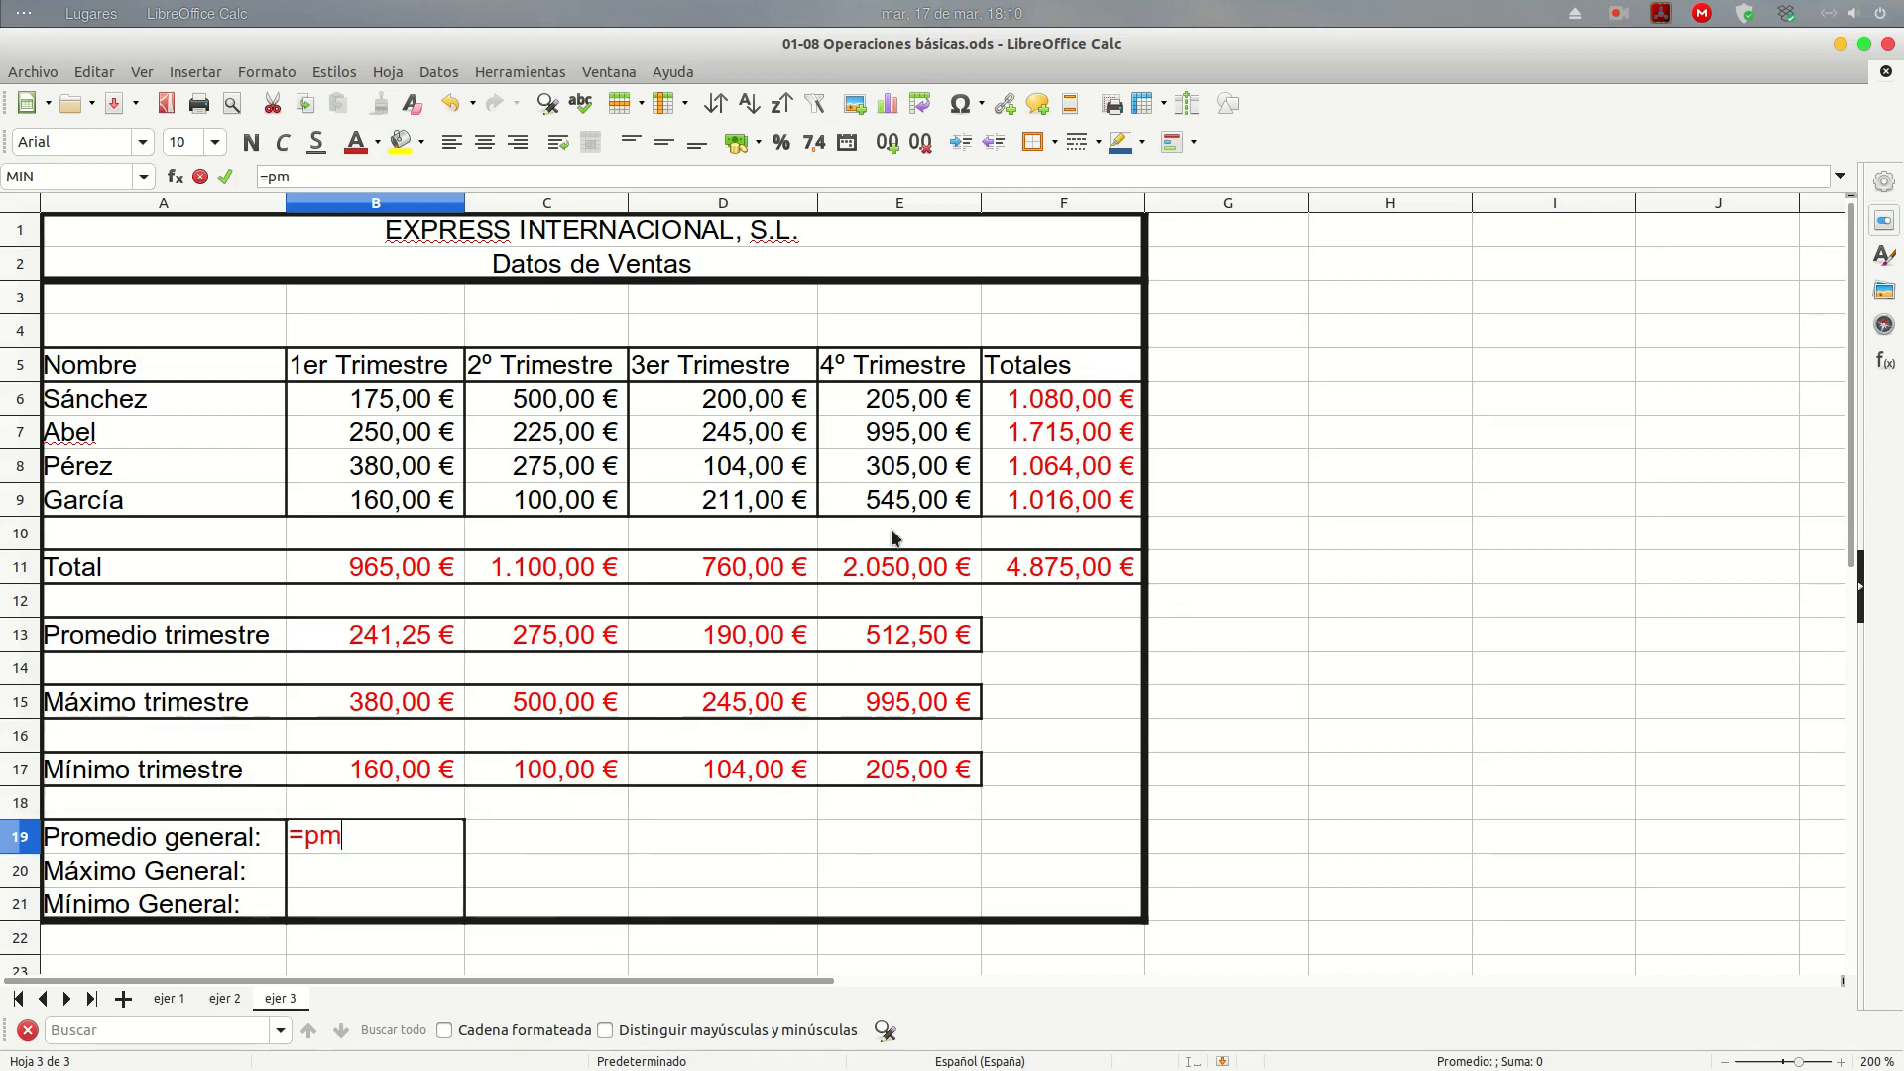
pyautogui.press('BackSpace')
pyautogui.write('tr')
pyautogui.press('BackSpace')
pyautogui.press('BackSpace')
pyautogui.write('romedio')
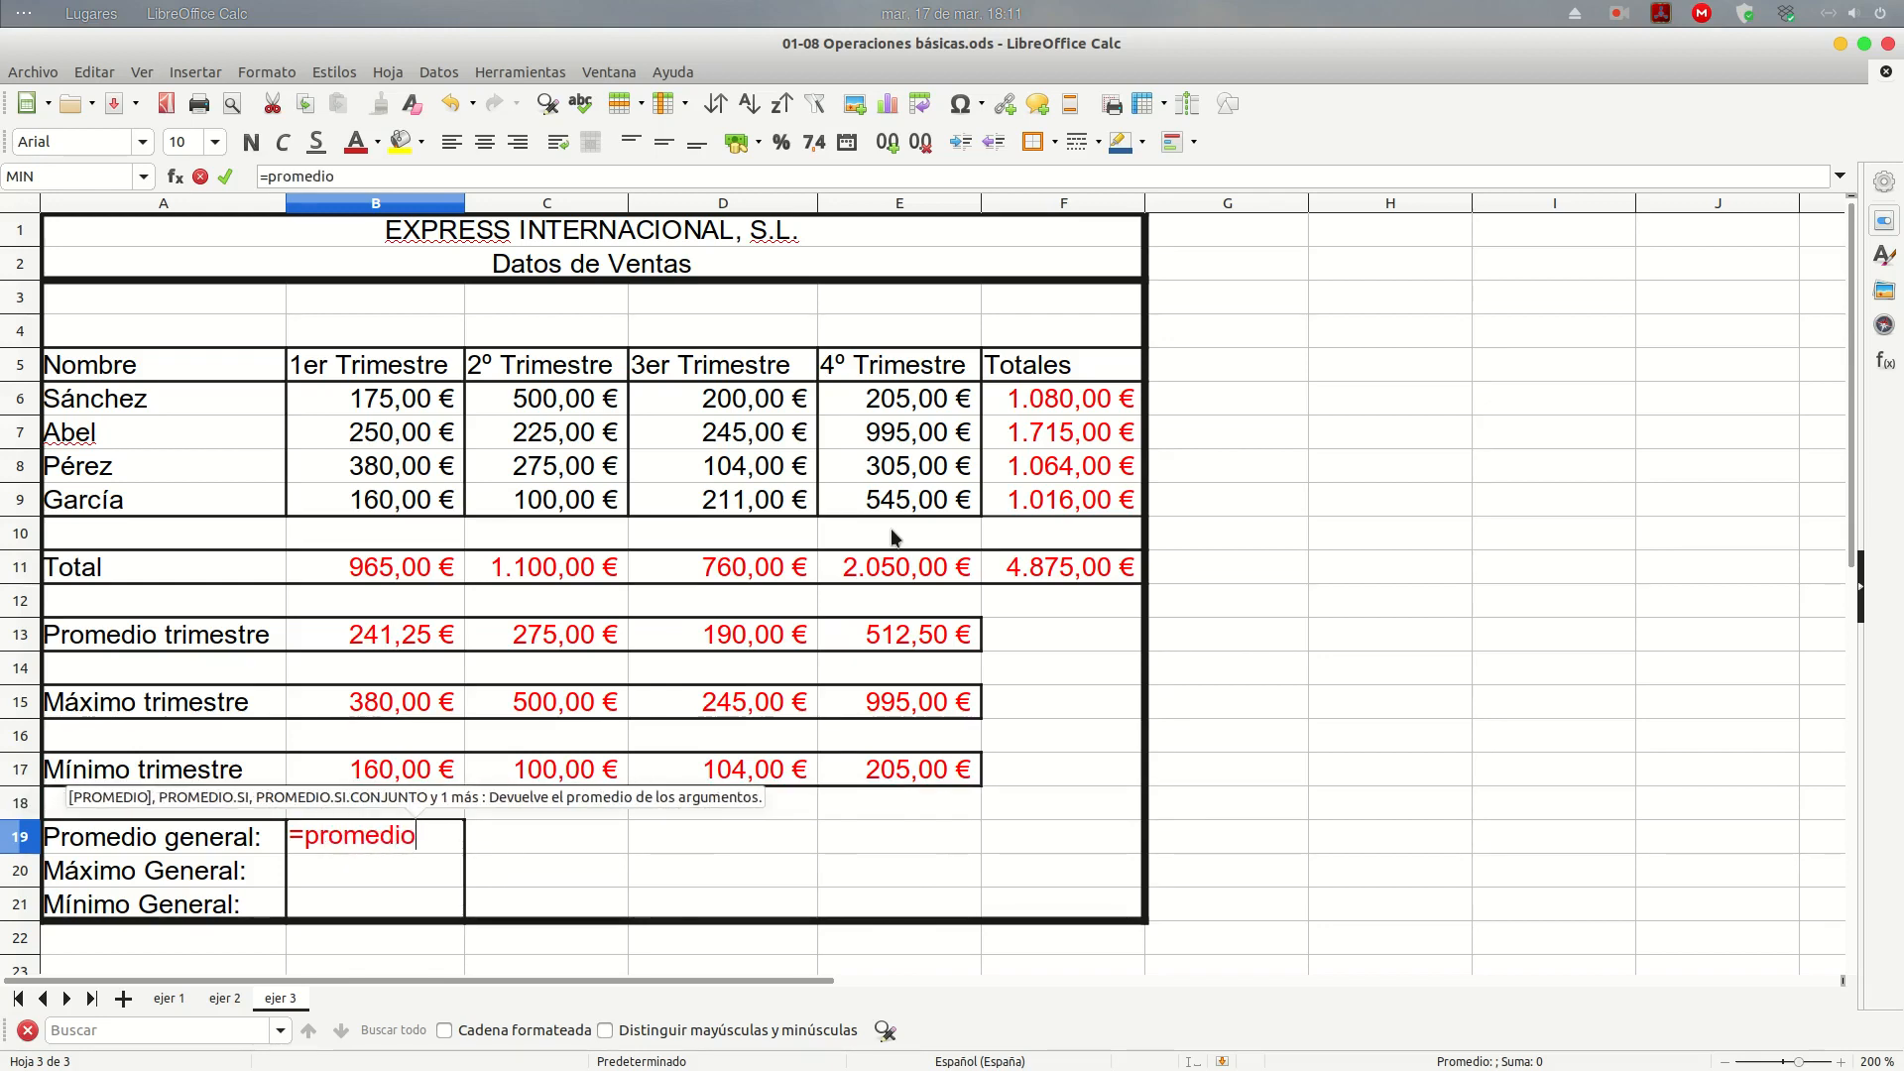
pyautogui.write('(')
pyautogui.moveTo(330, 398); pyautogui.dragTo(866, 503)
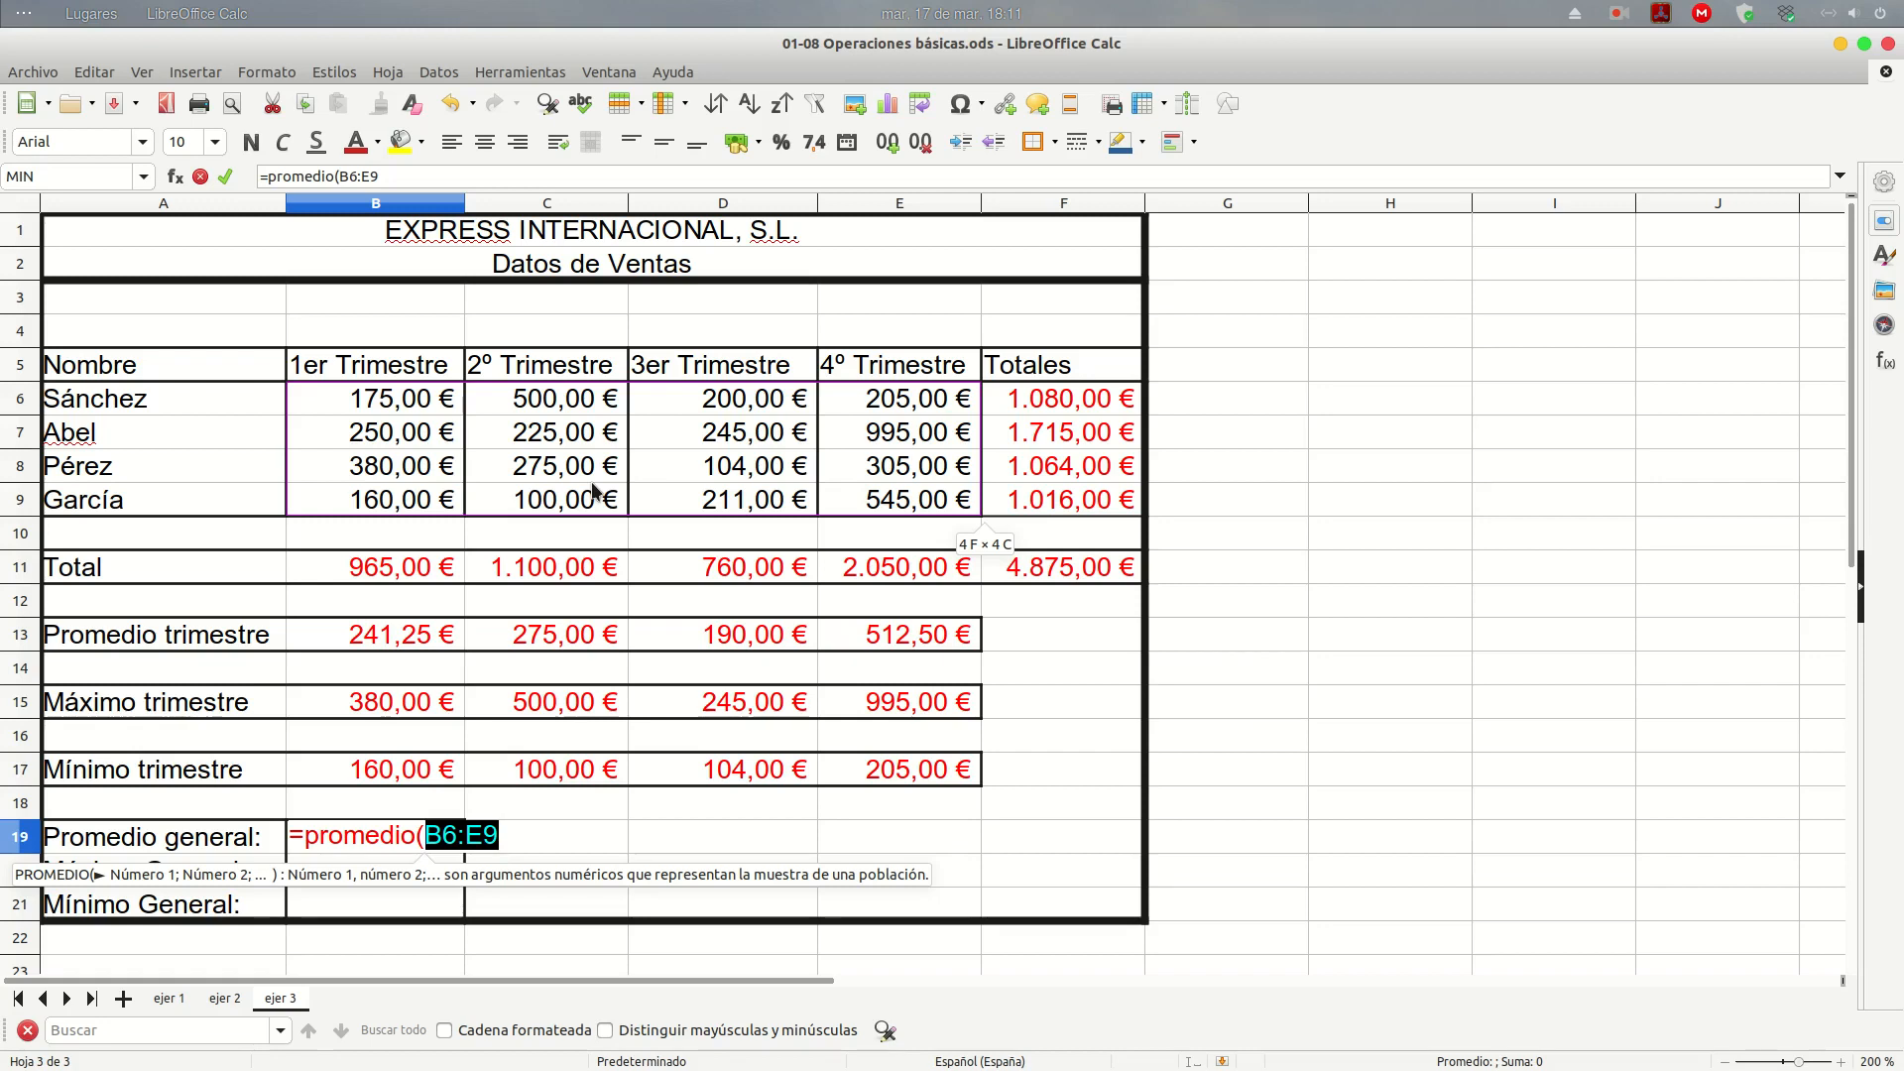
pyautogui.press('Return')
pyautogui.press('Up')
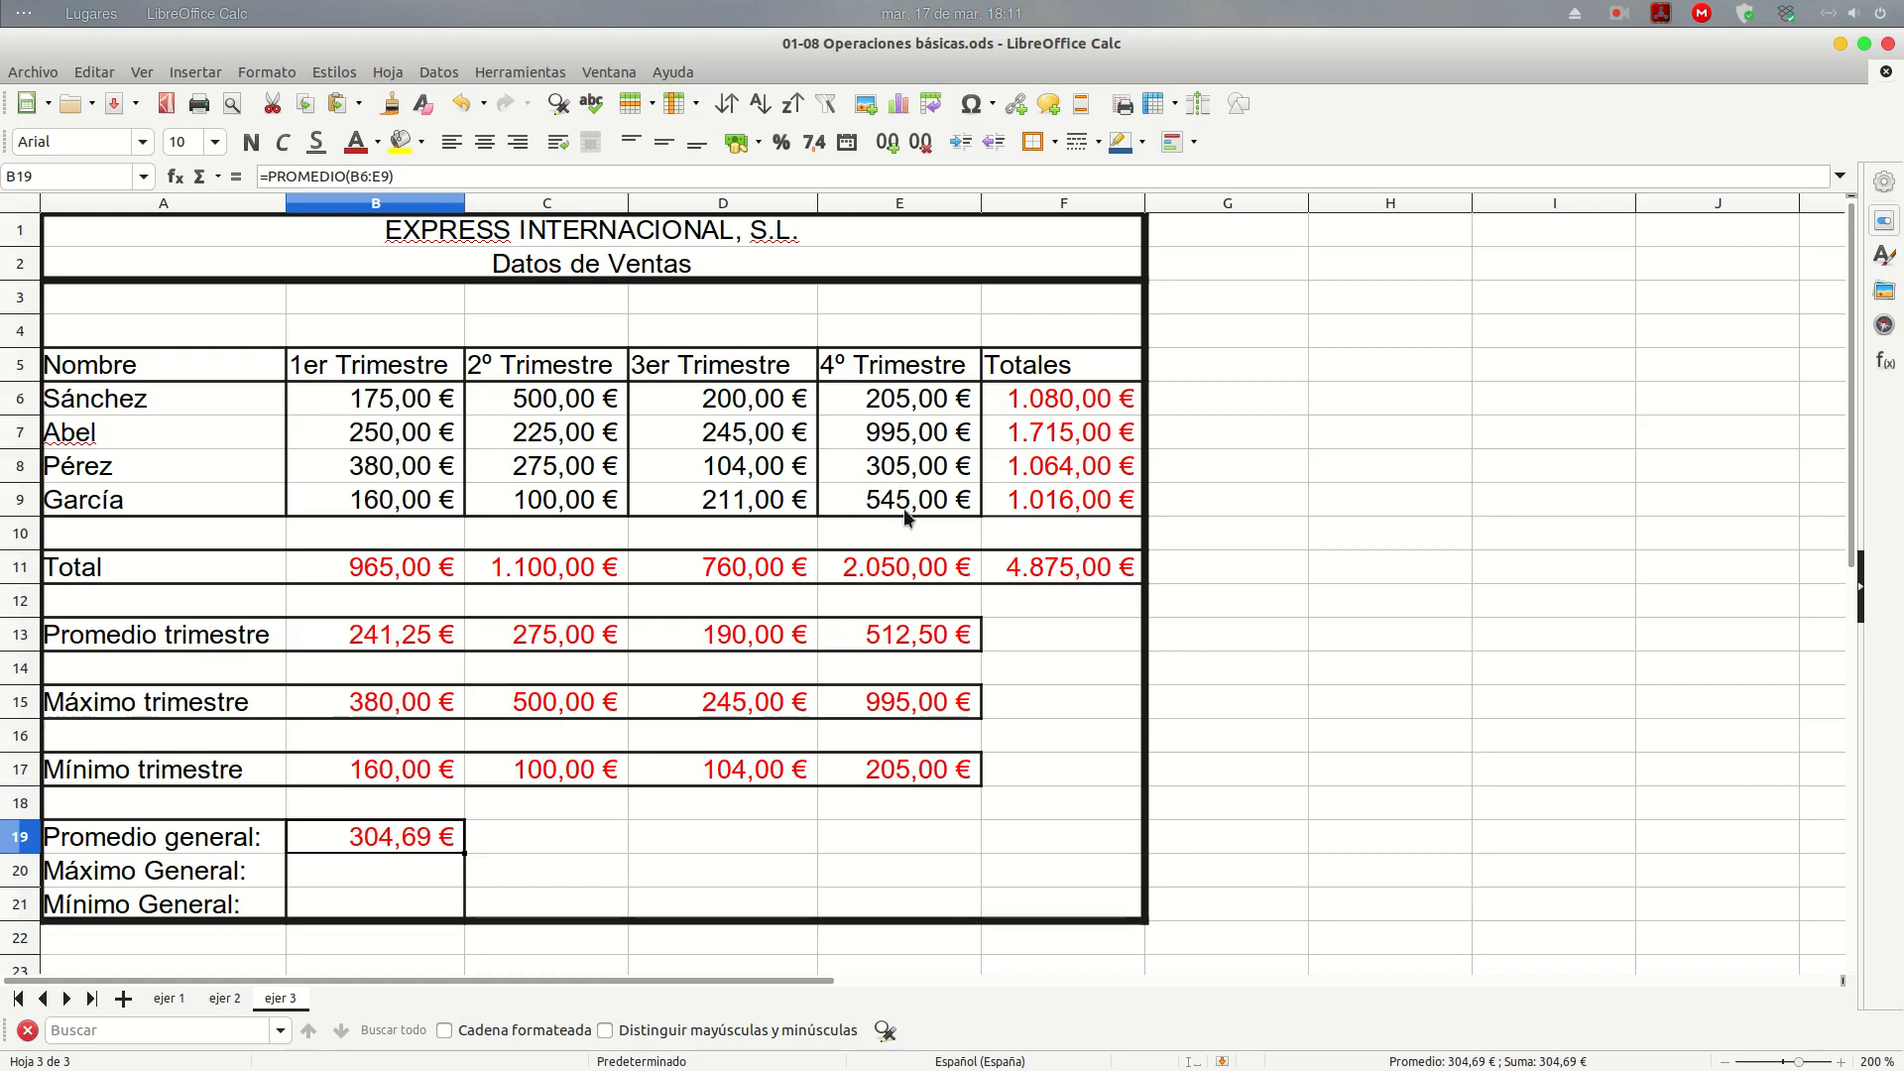
pyautogui.click(355, 398)
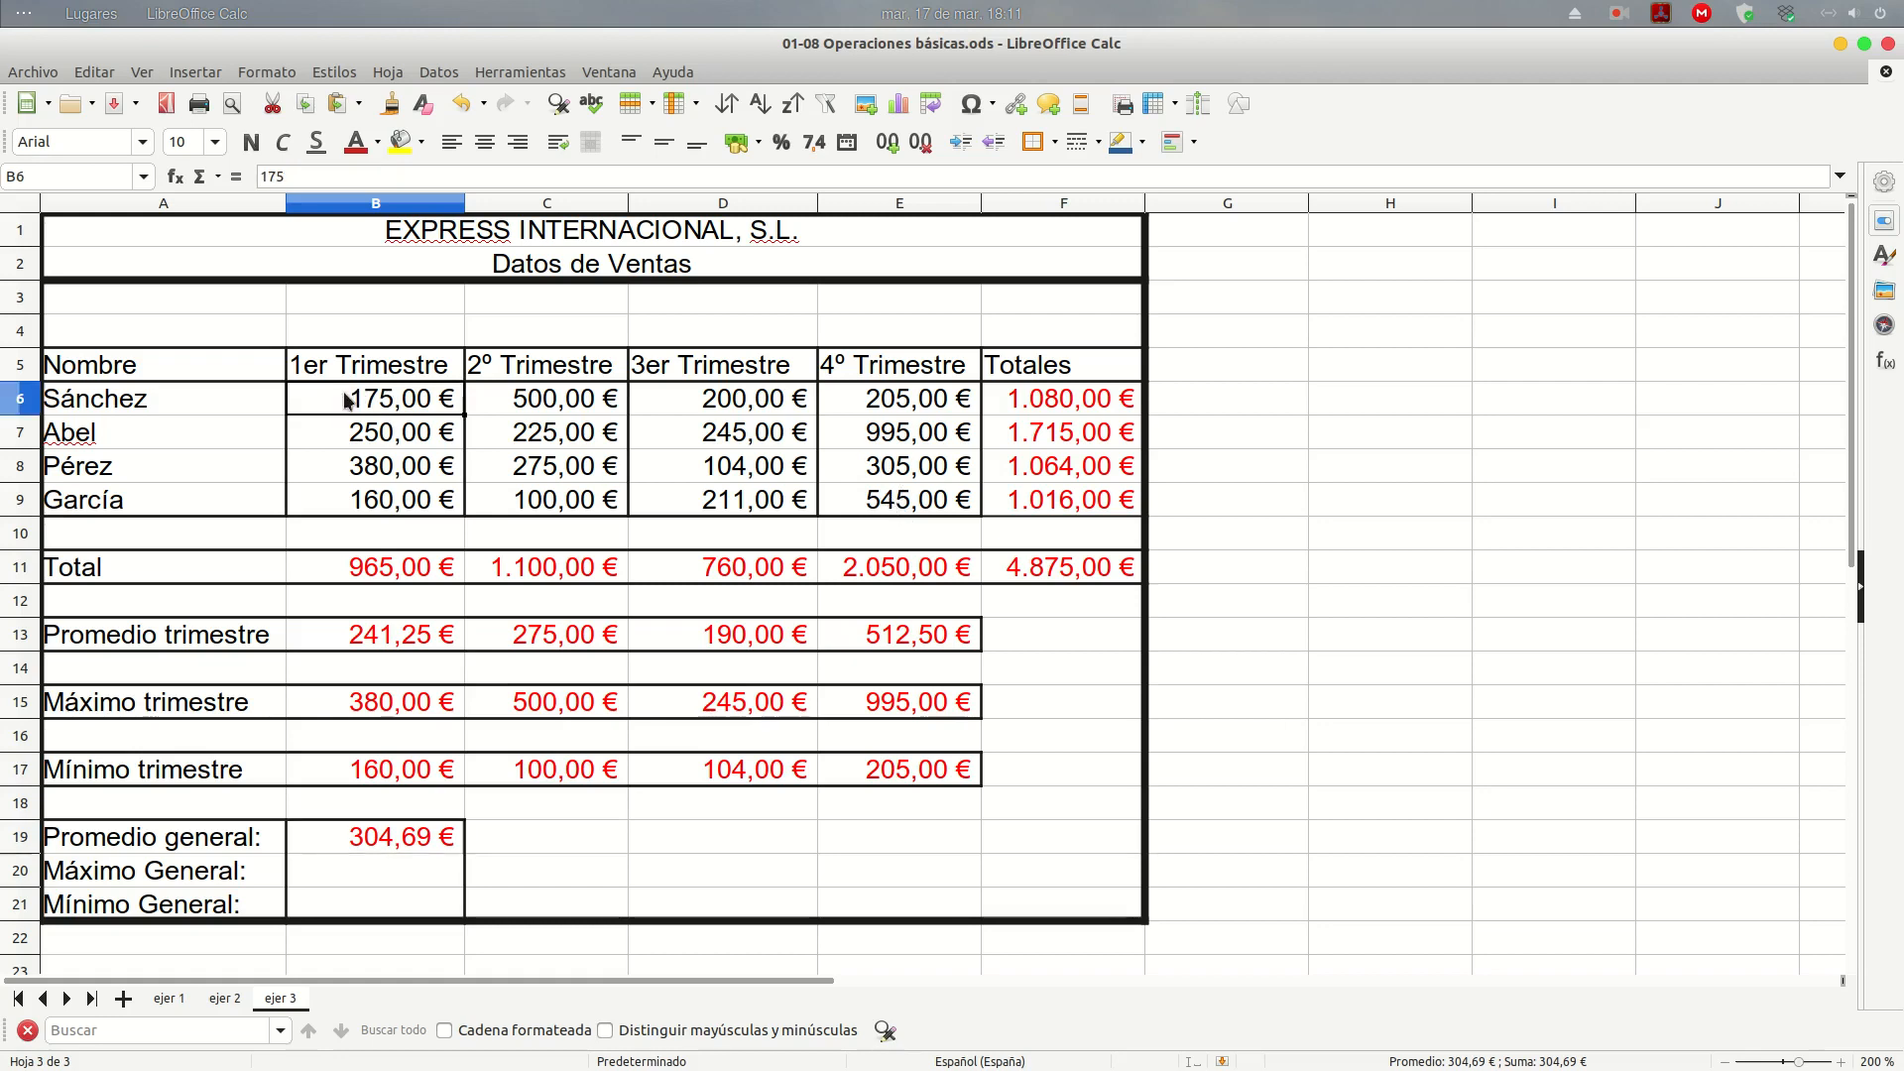
pyautogui.click(872, 498)
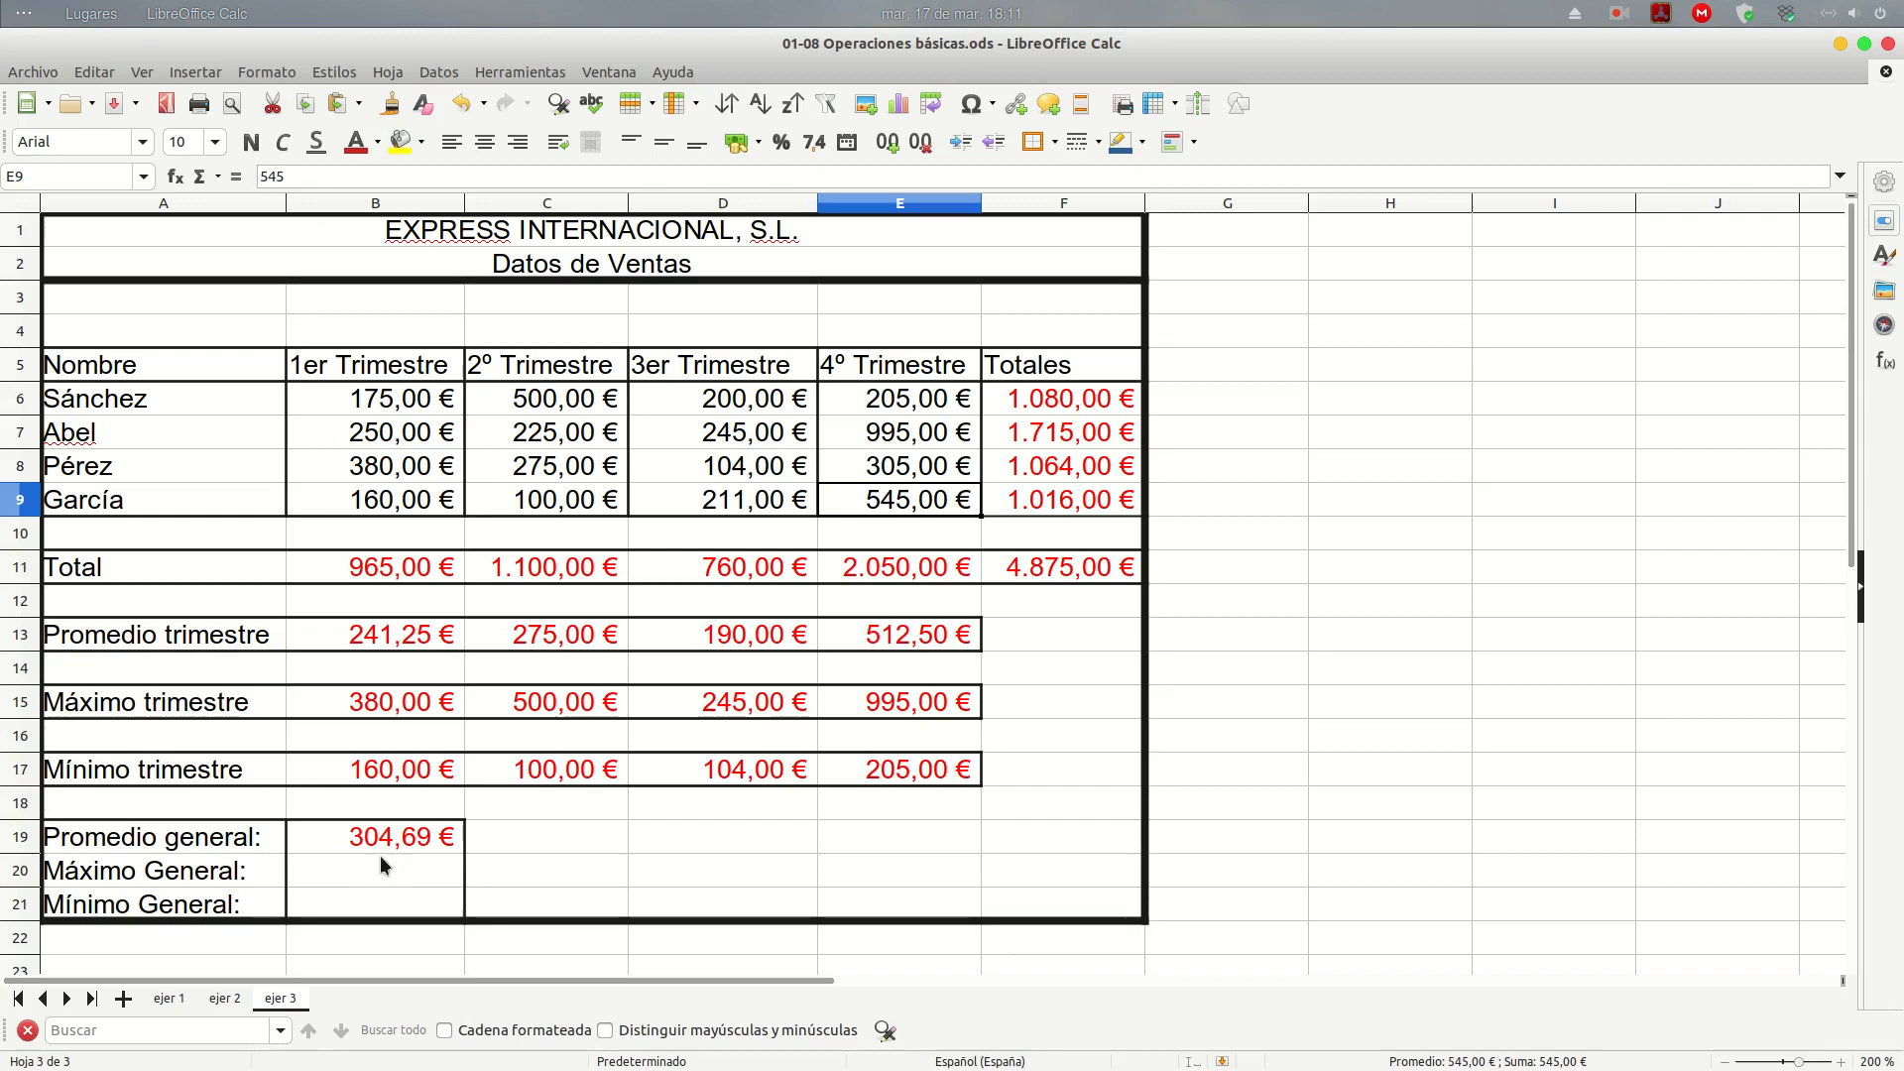
# Find the Máximo General in B20 with the formula =MAX(B6:E9)
pyautogui.click(367, 879)
pyautogui.write('=max')
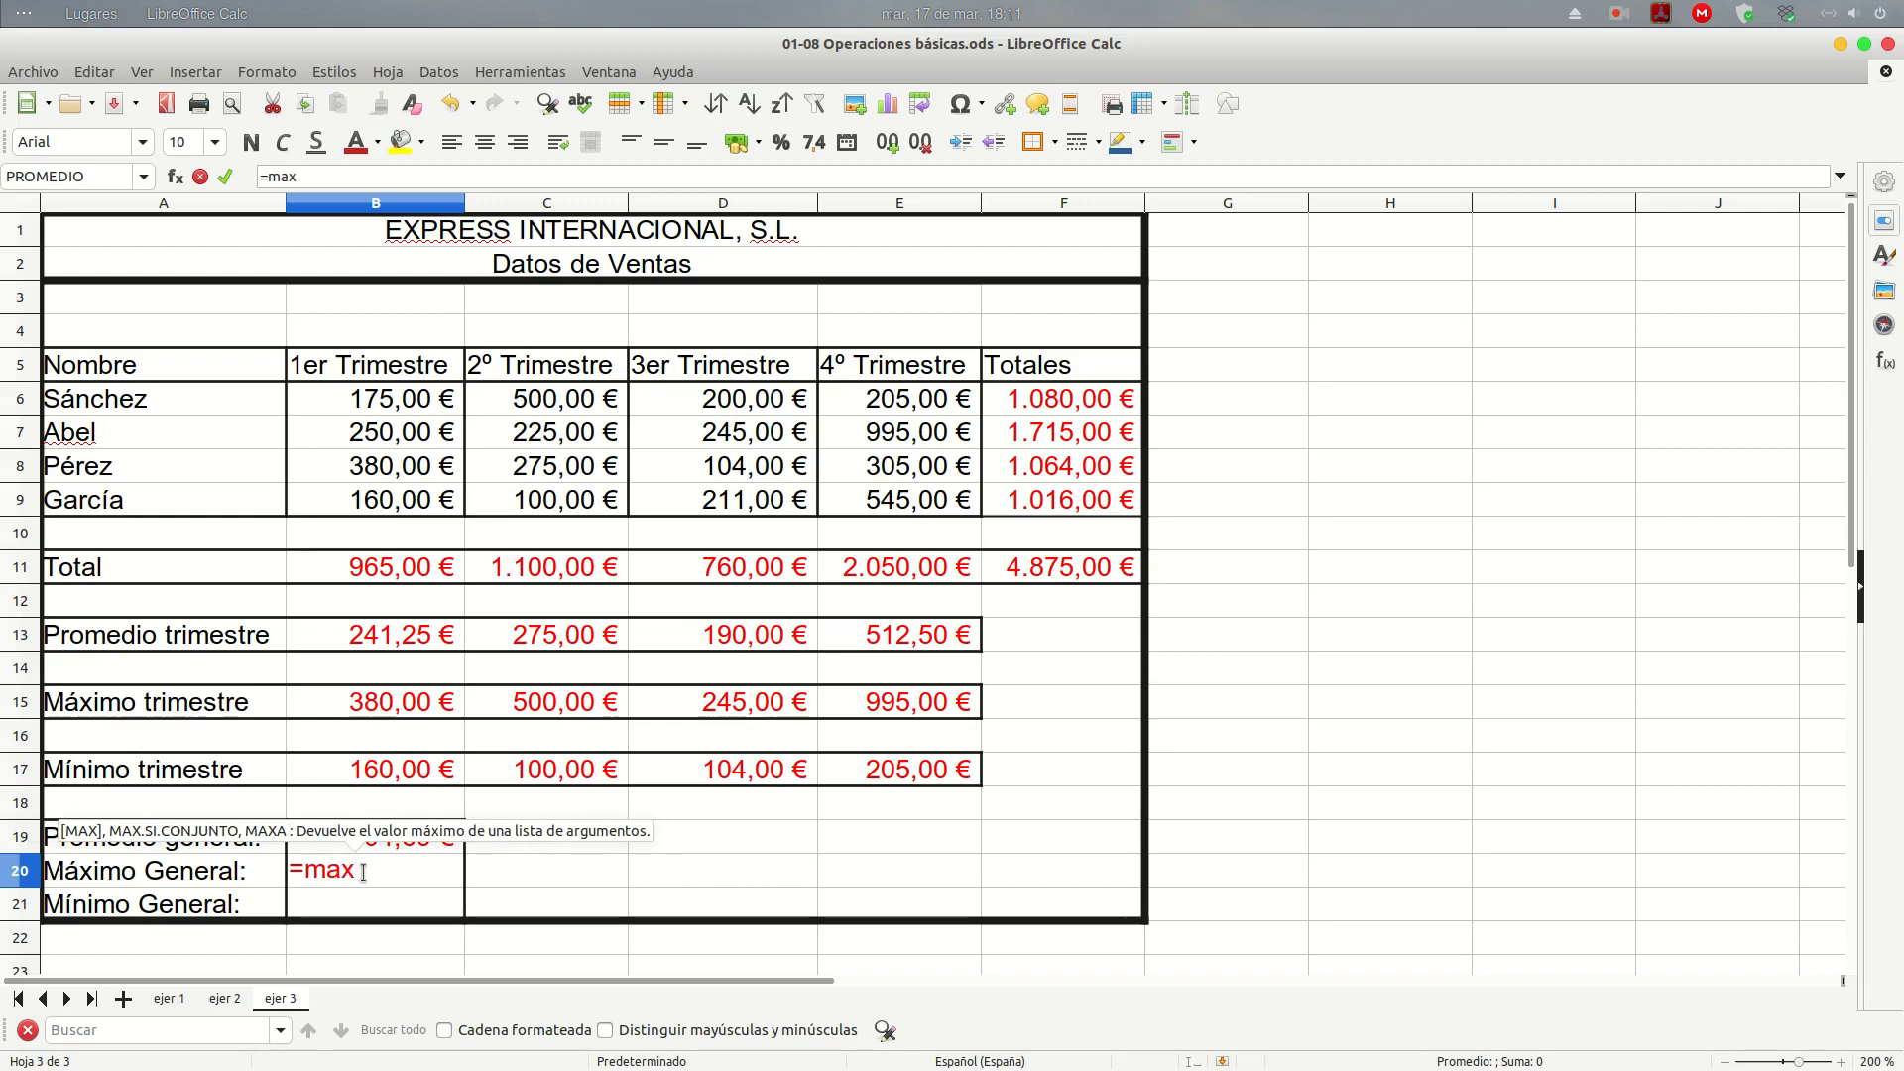
pyautogui.write('(')
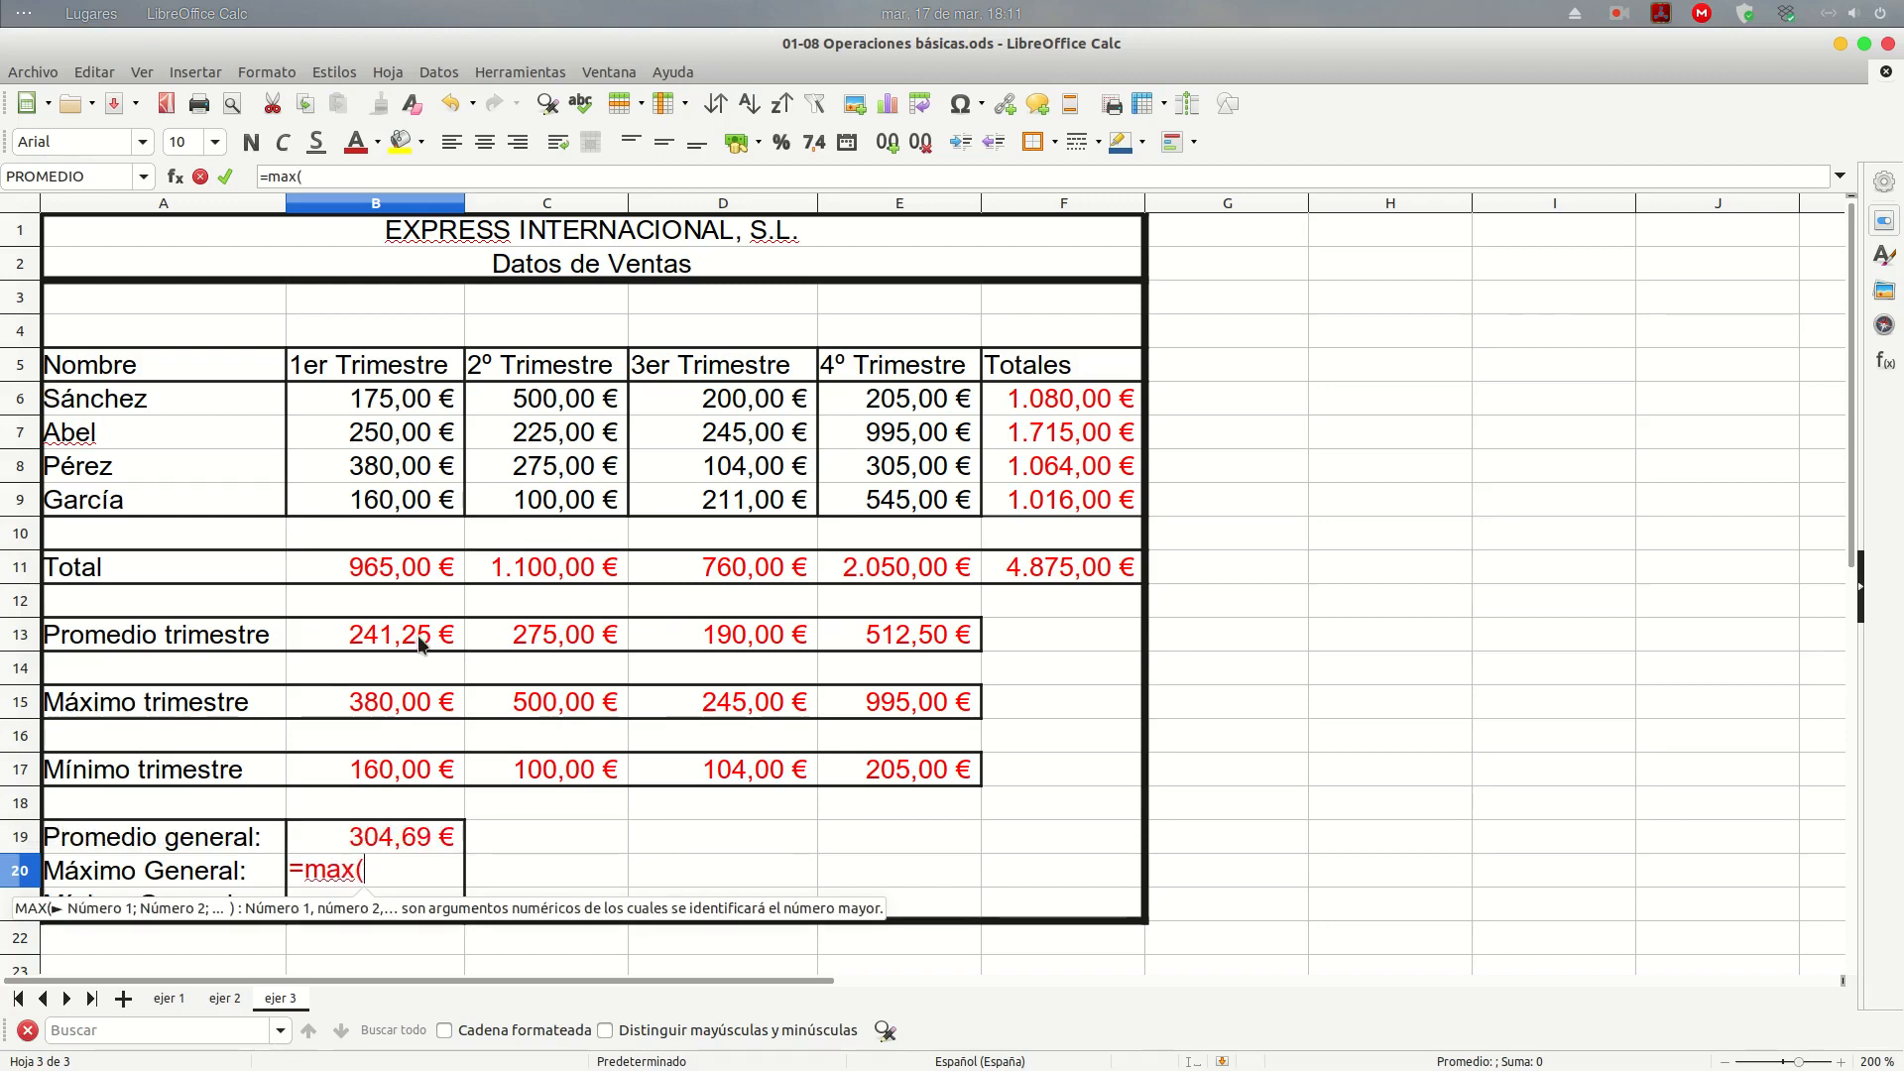
pyautogui.moveTo(400, 400); pyautogui.dragTo(881, 510)
pyautogui.press('Return')
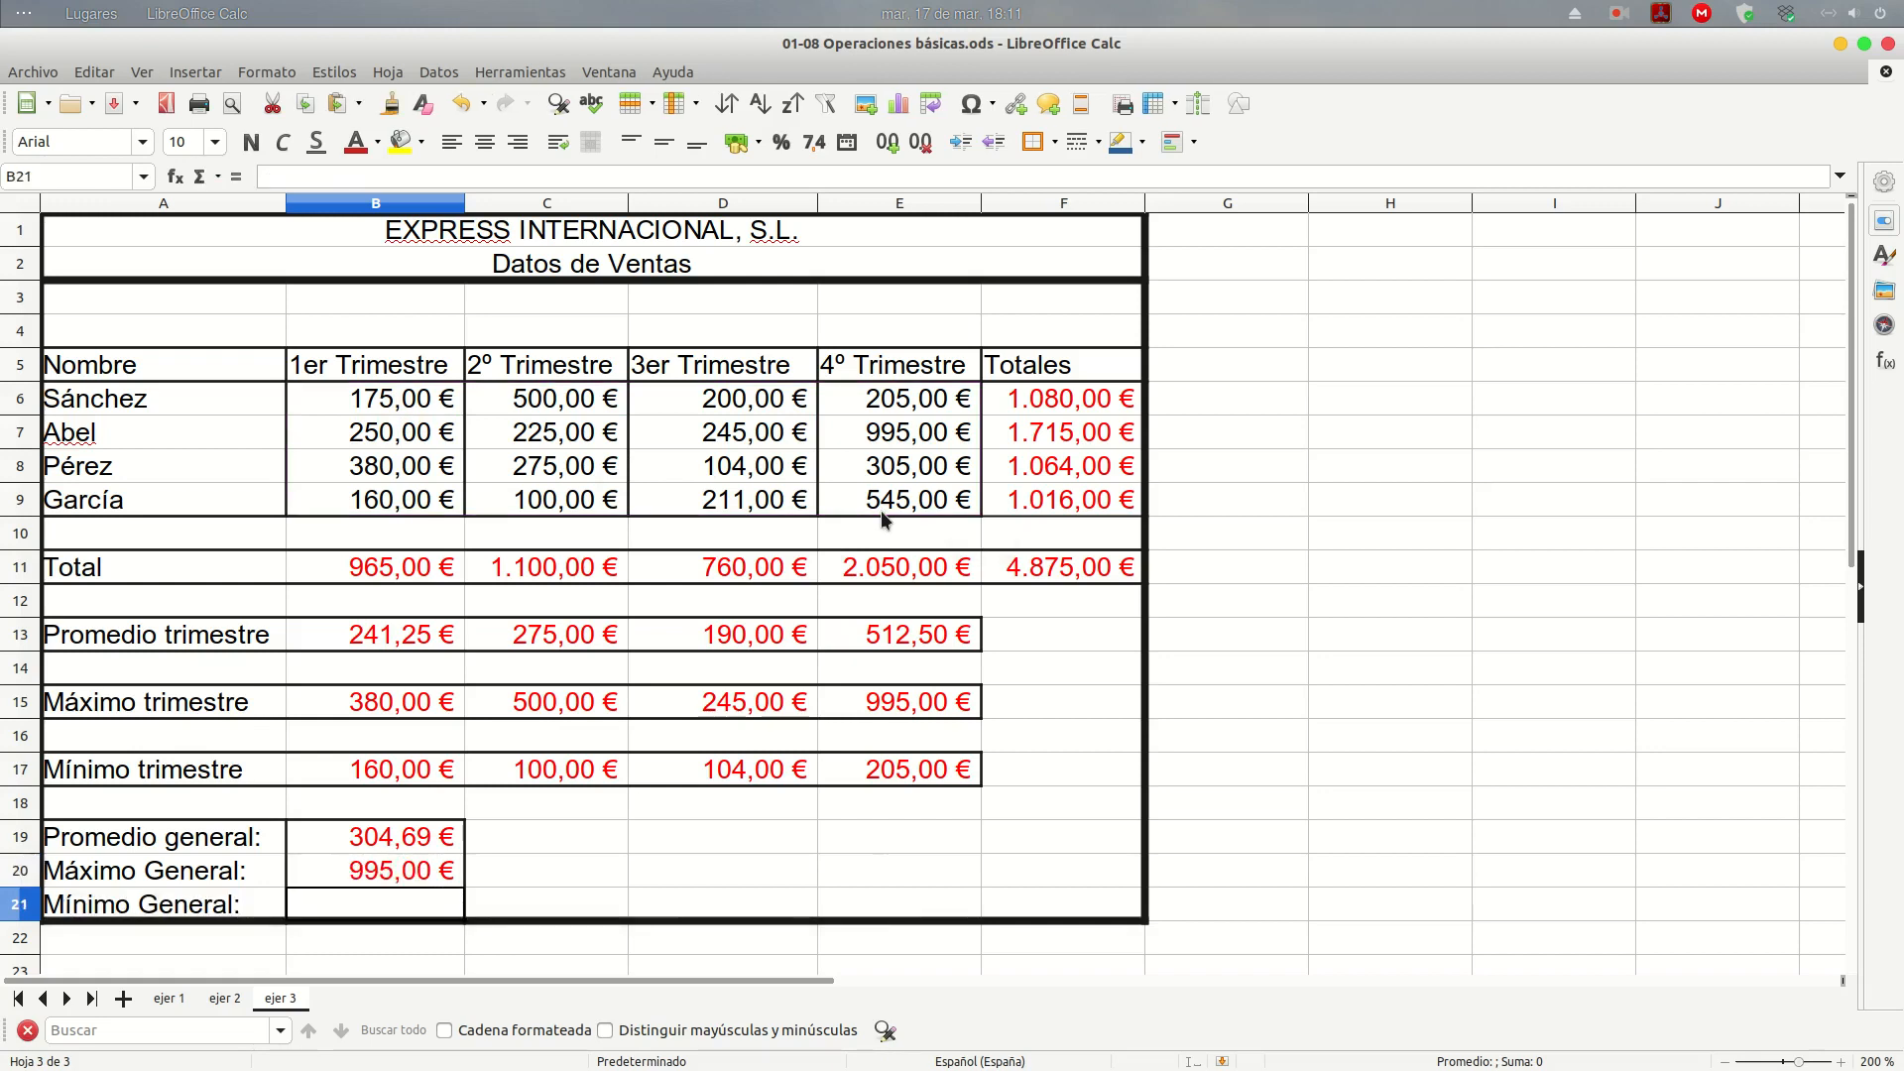
# Find the Mínimo General in B21 with the formula =MIN(B6:E9)
pyautogui.write('=')
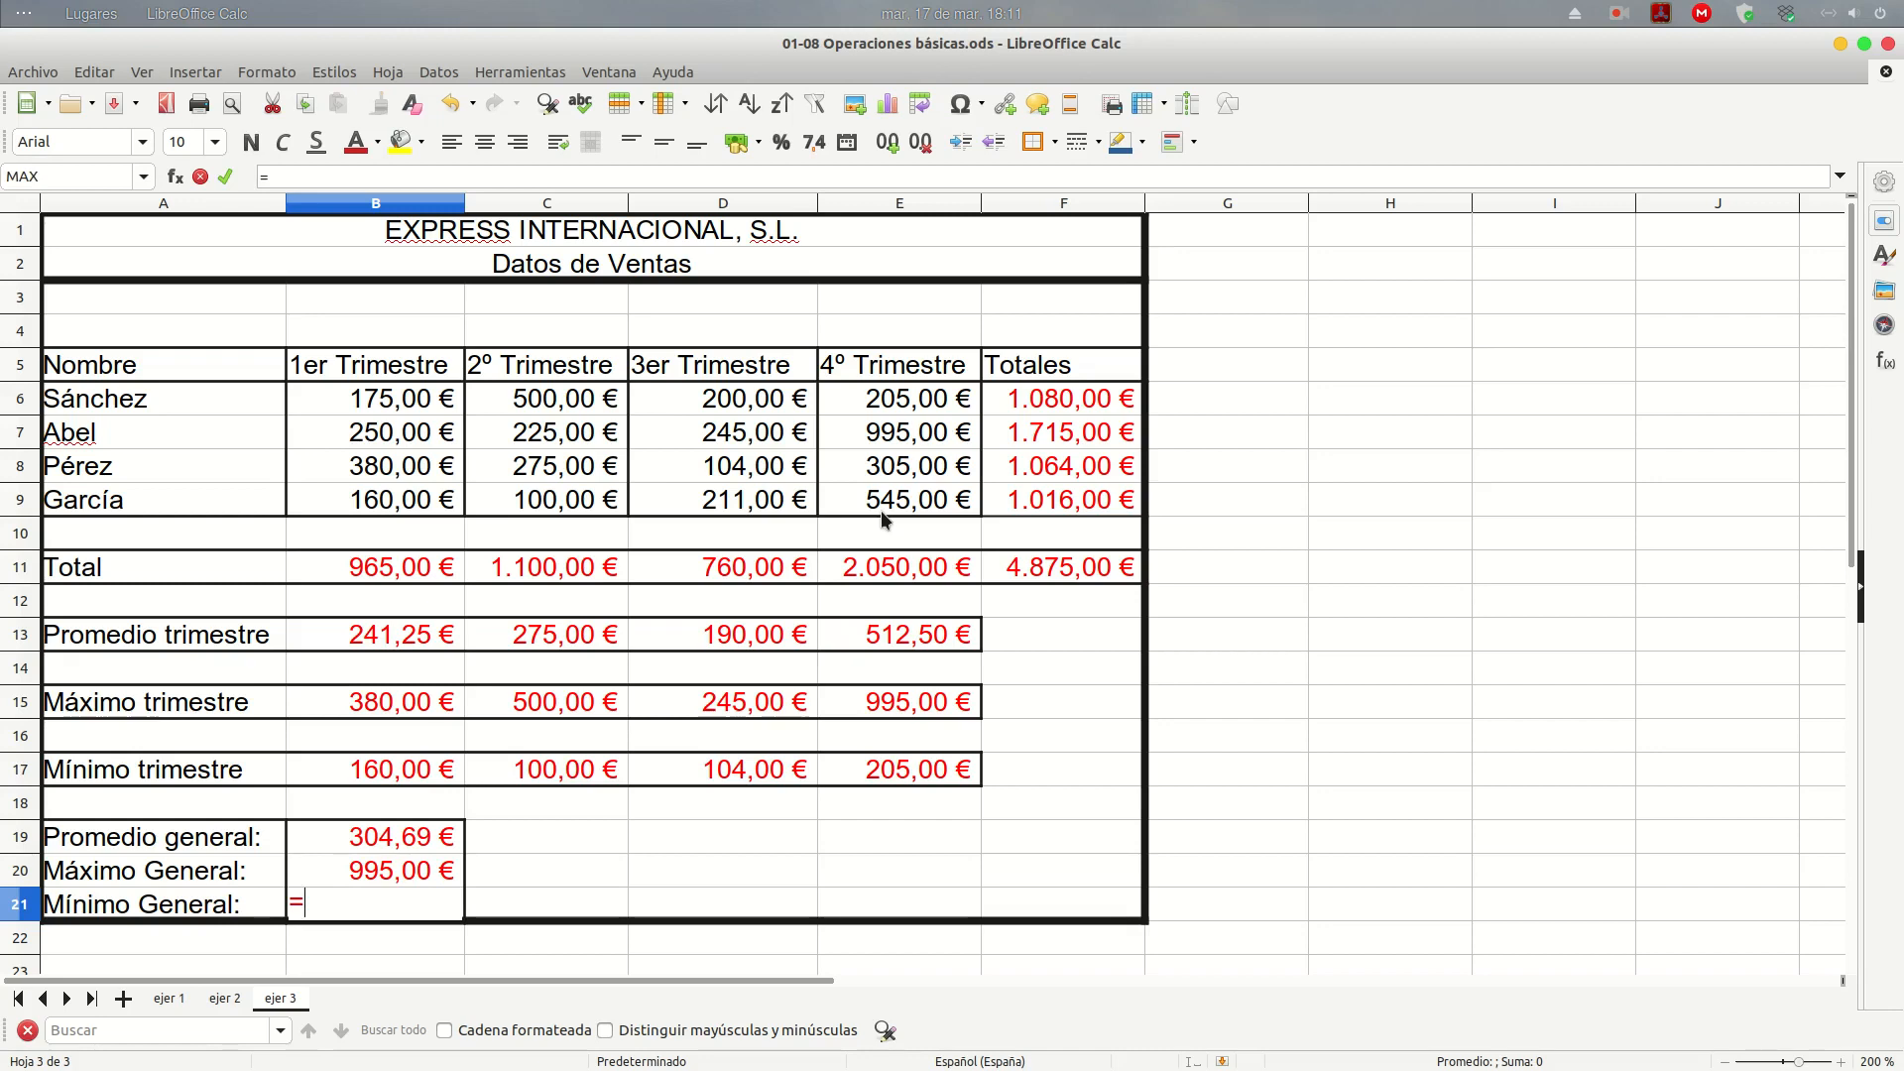
pyautogui.write('min')
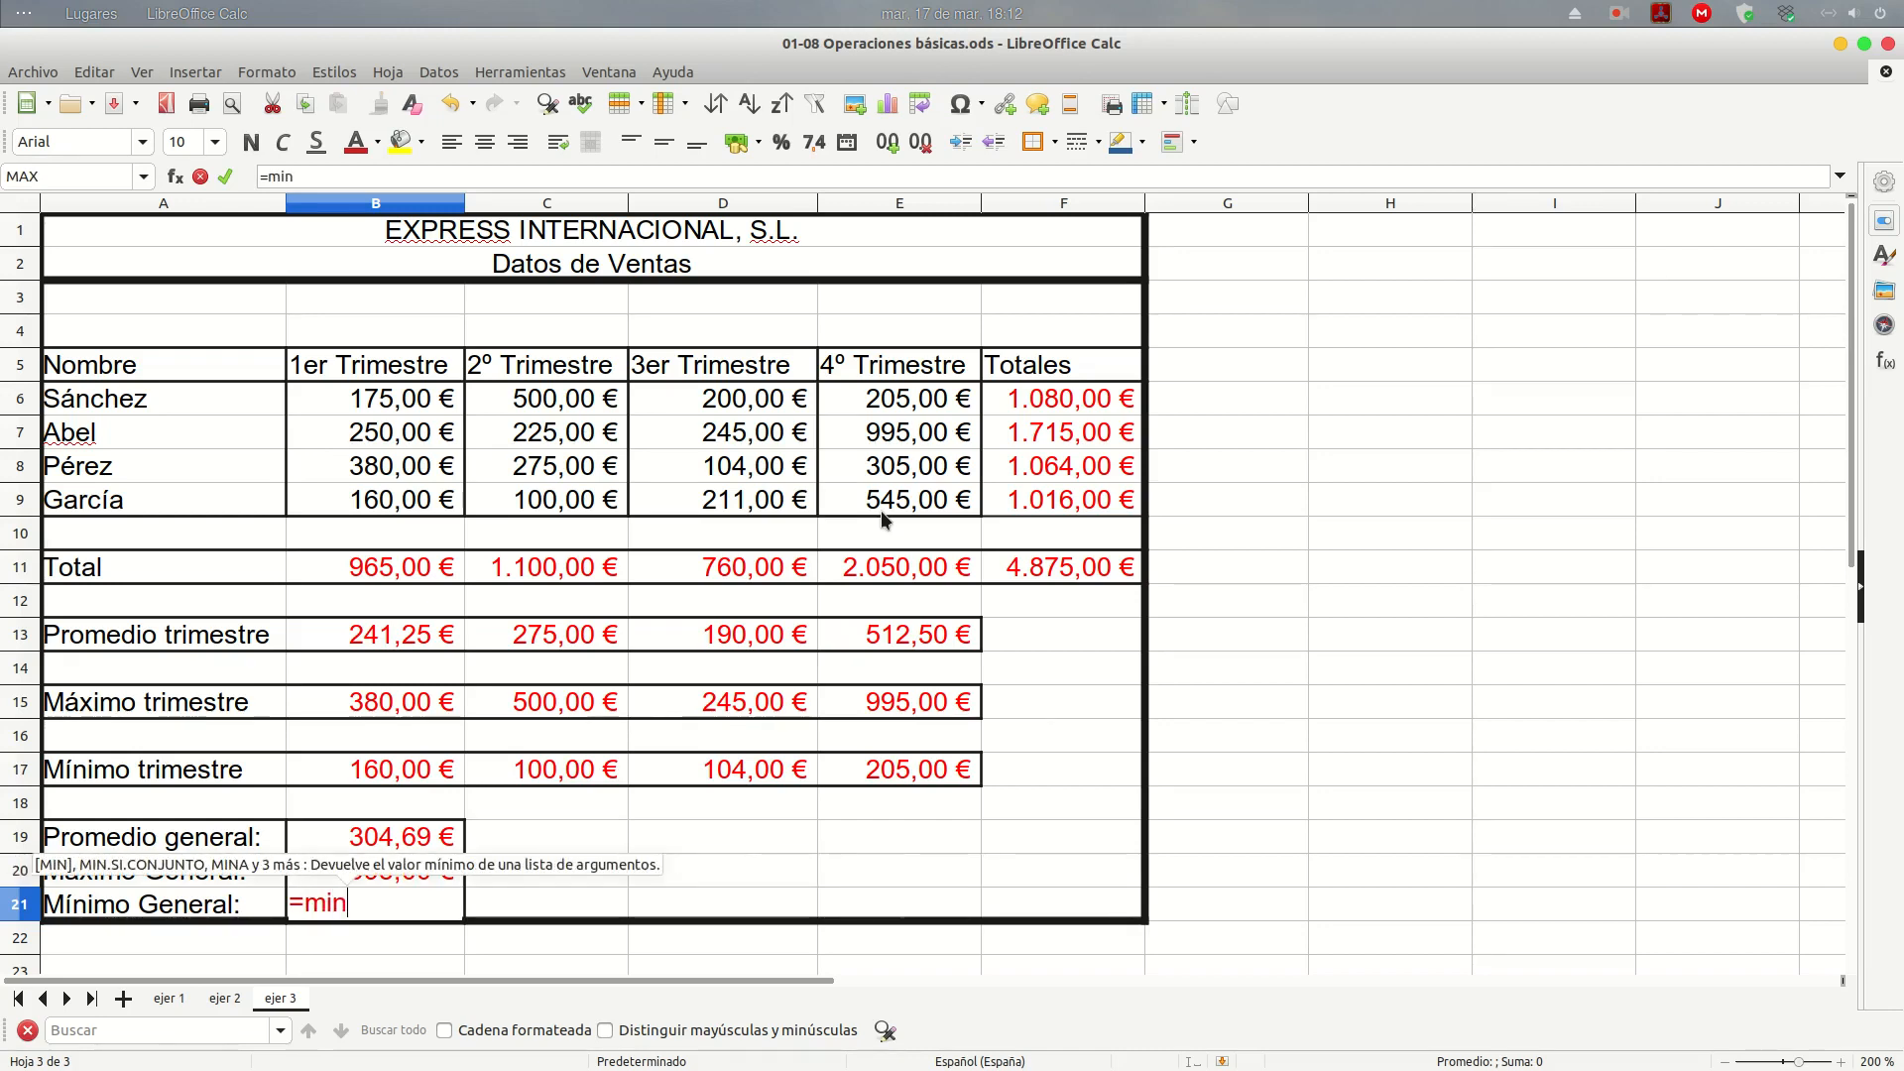
pyautogui.write('(')
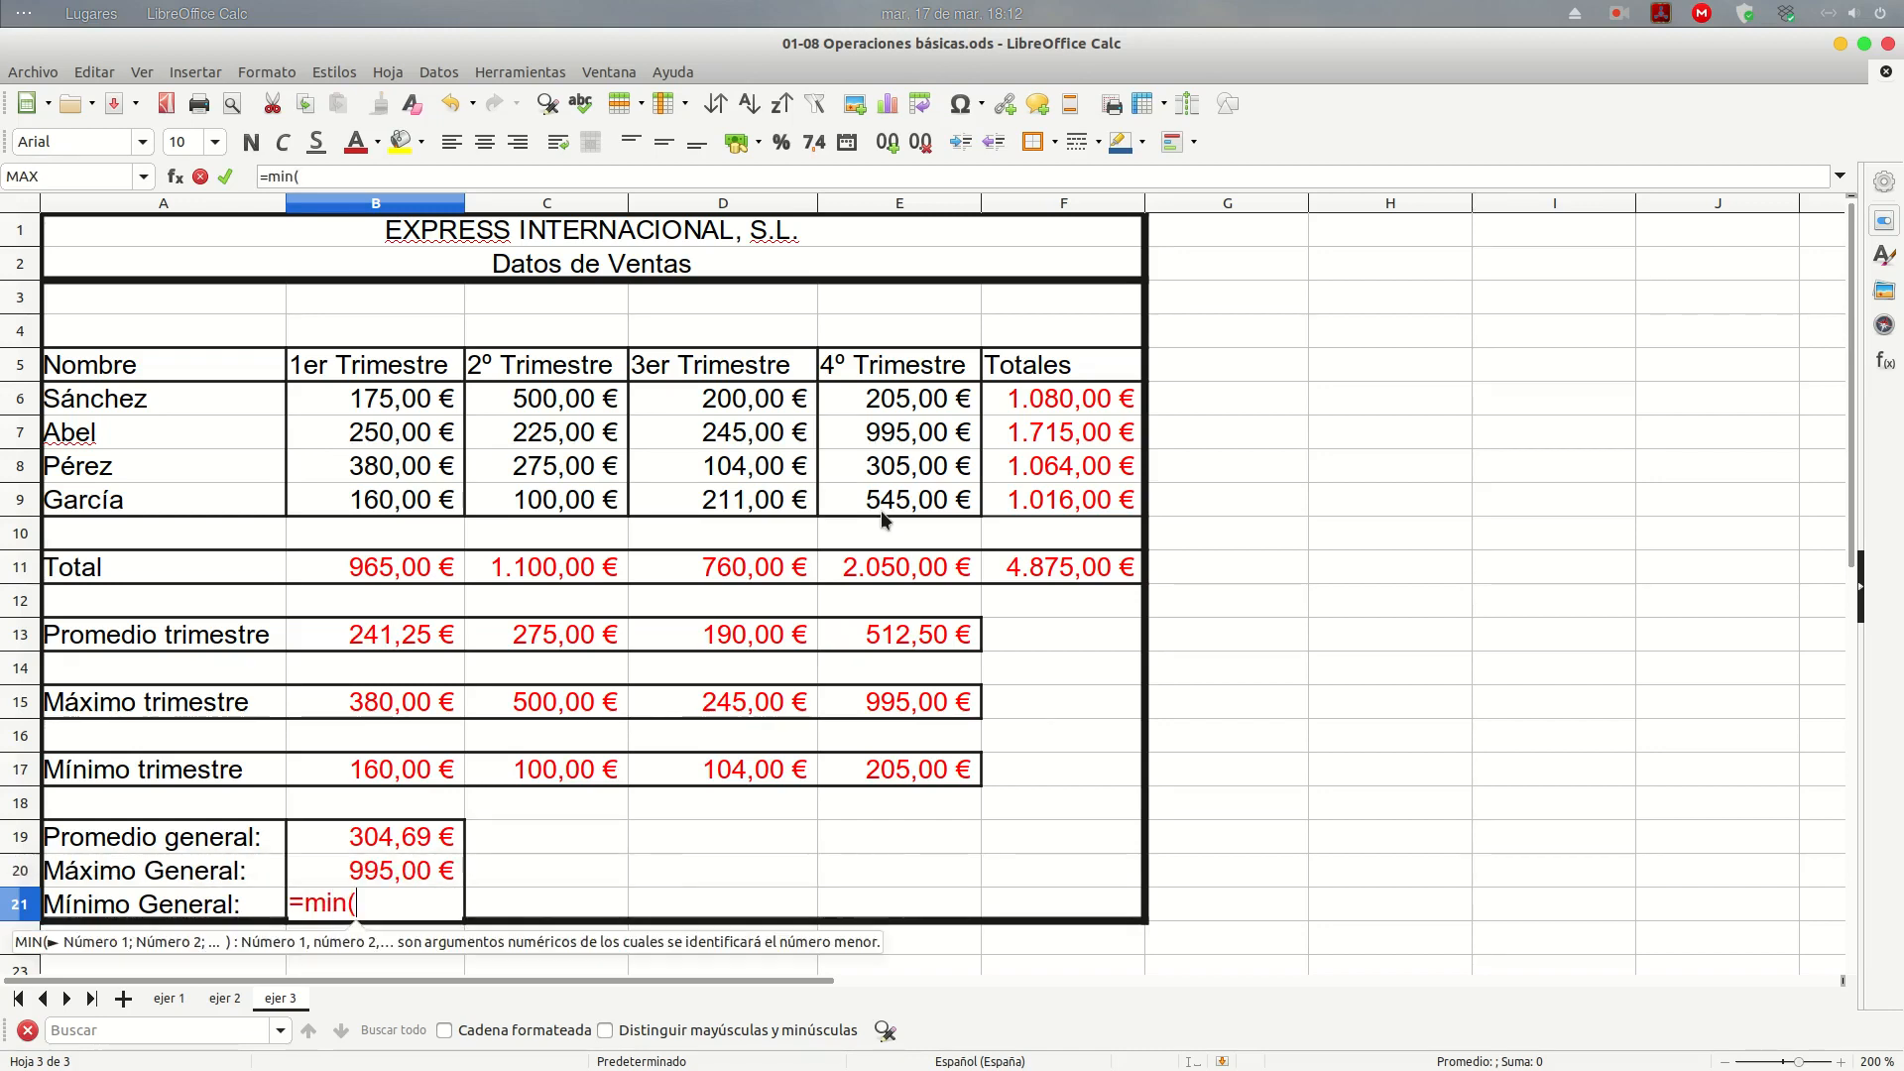
pyautogui.moveTo(342, 402); pyautogui.dragTo(867, 504)
pyautogui.press('Return')
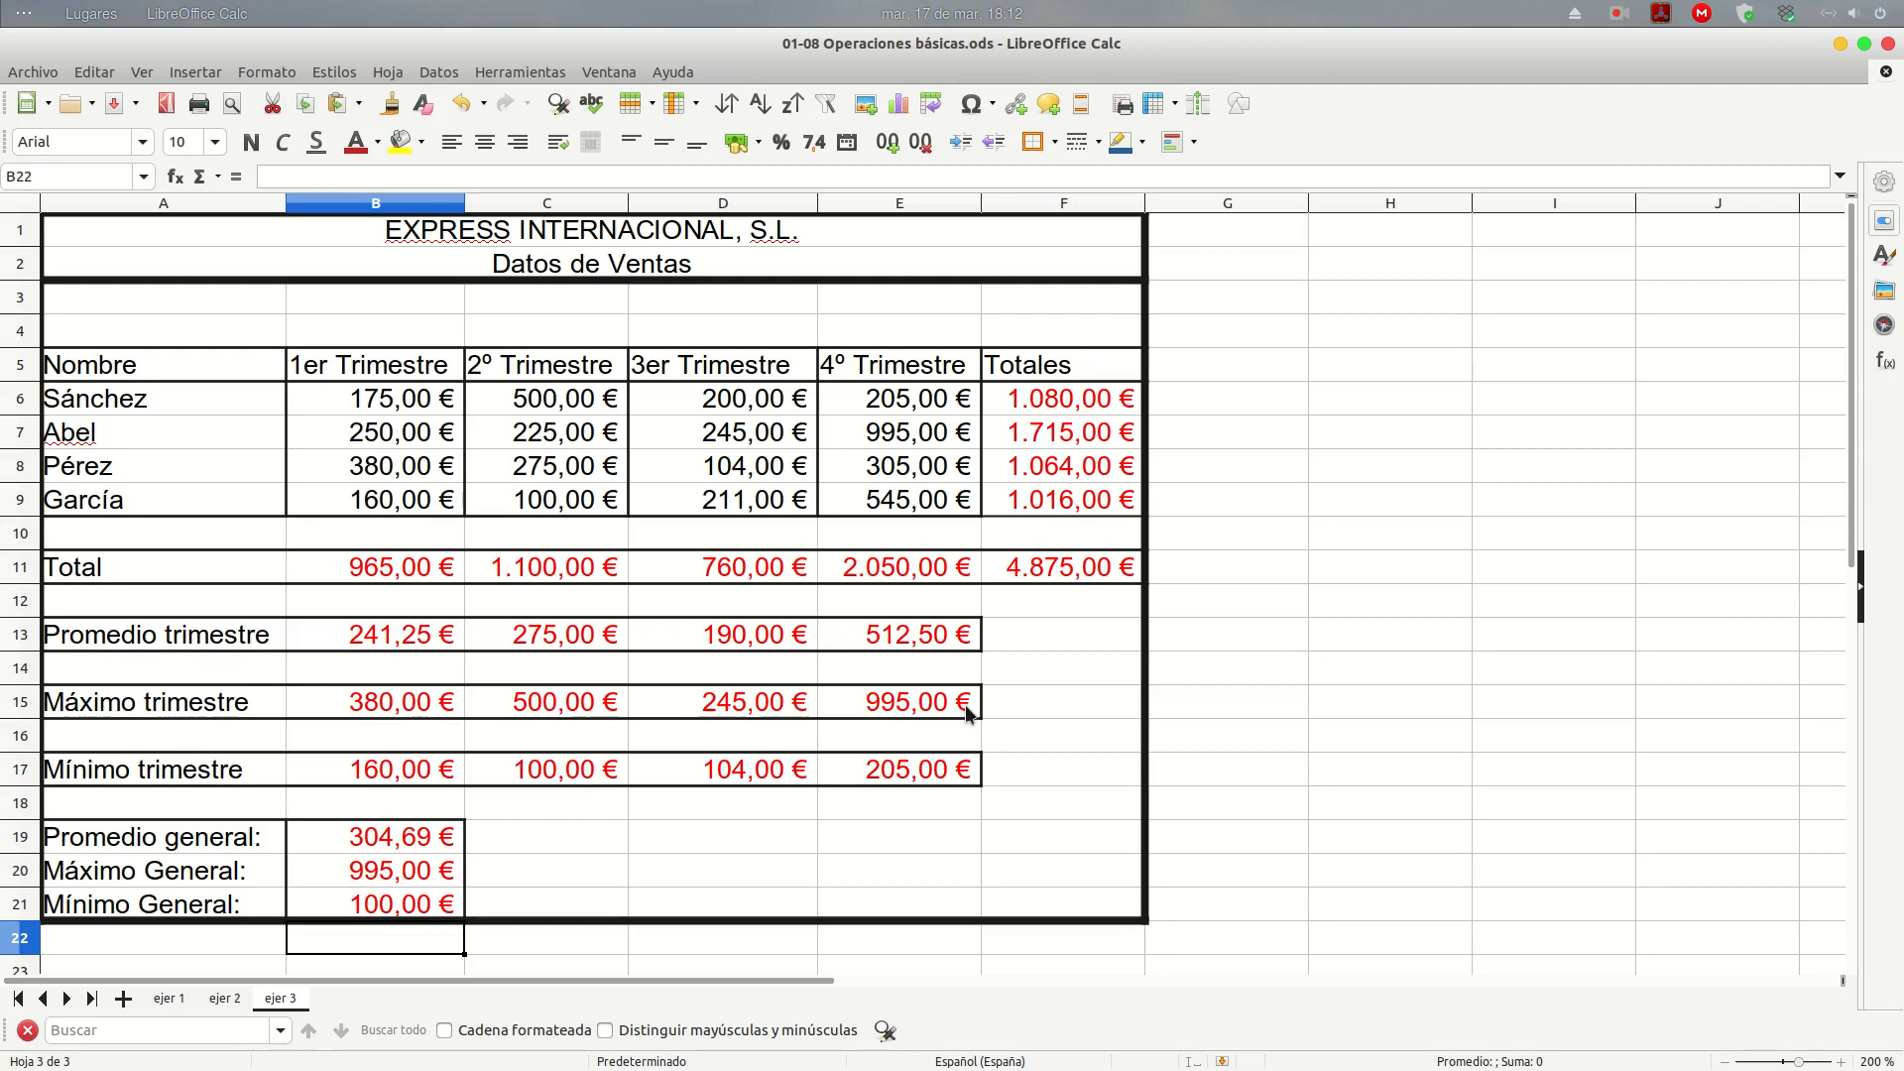
pyautogui.click(1270, 805)
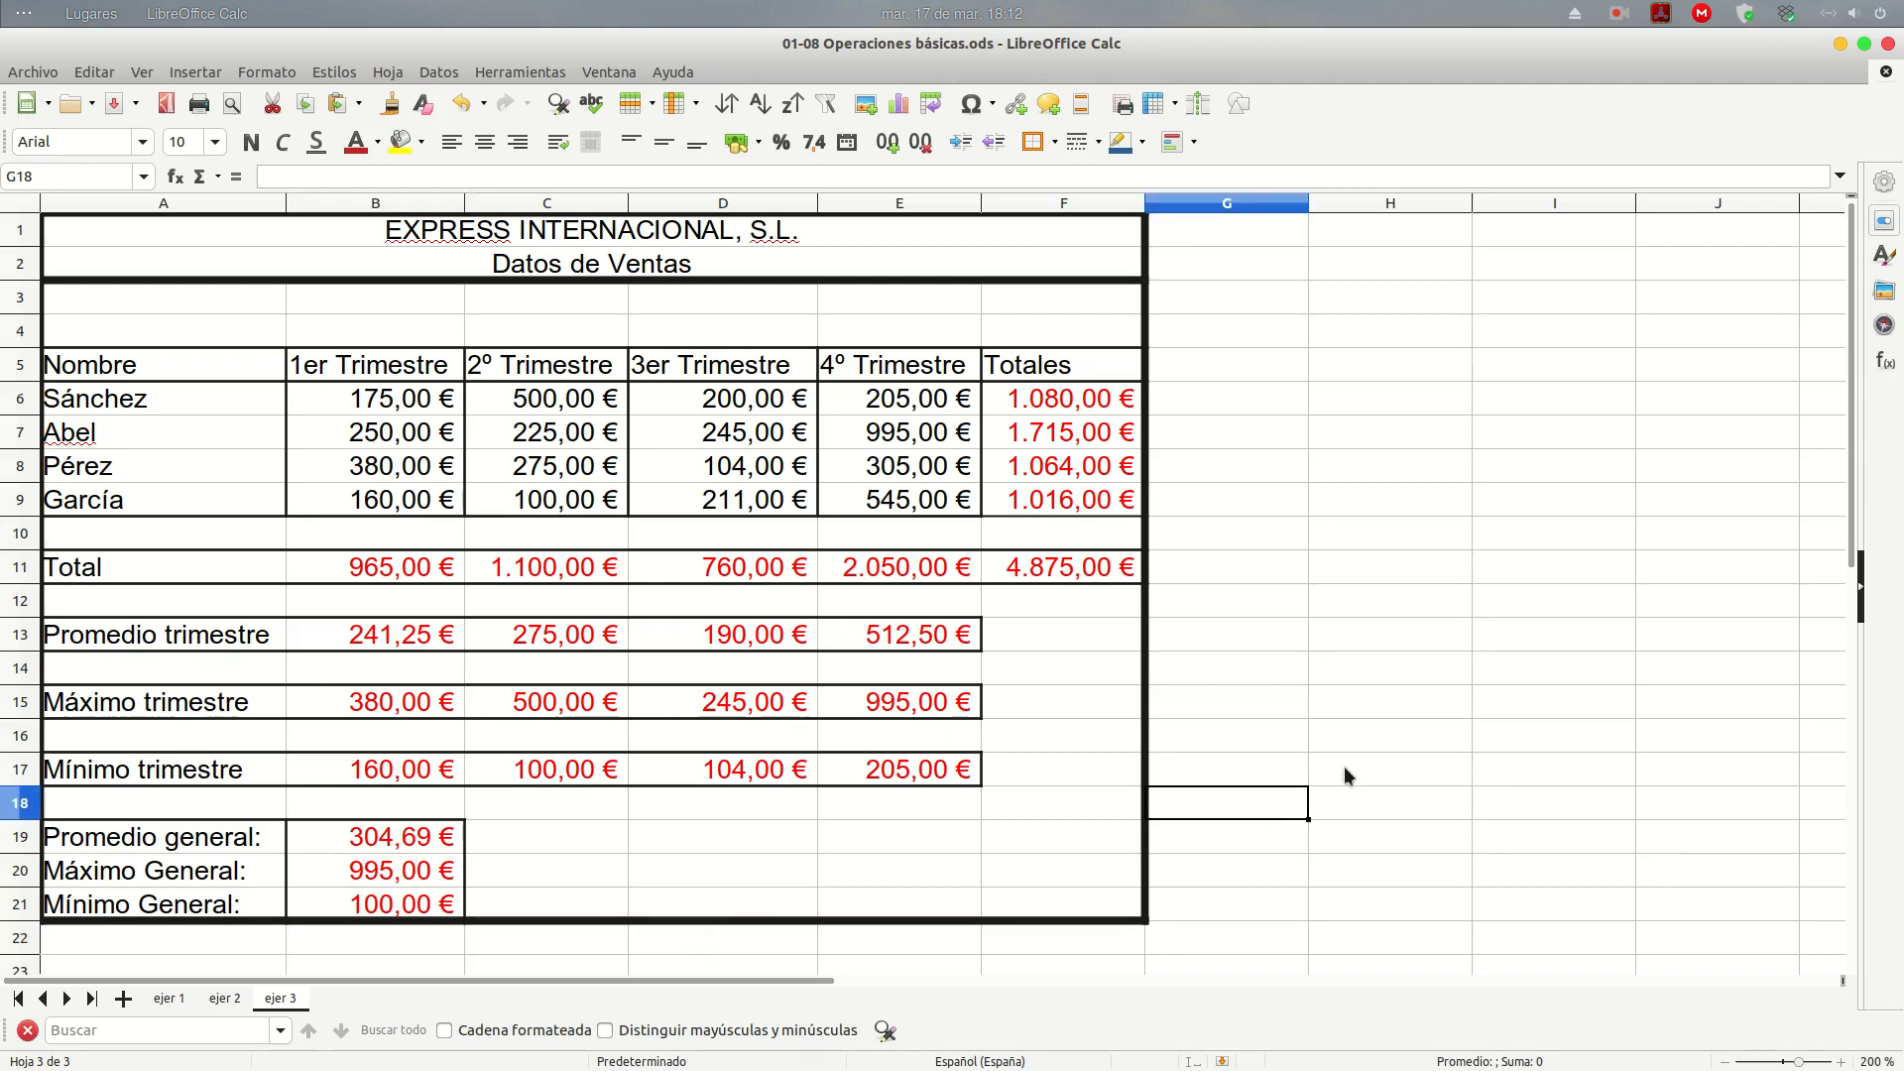
pyautogui.click(1359, 714)
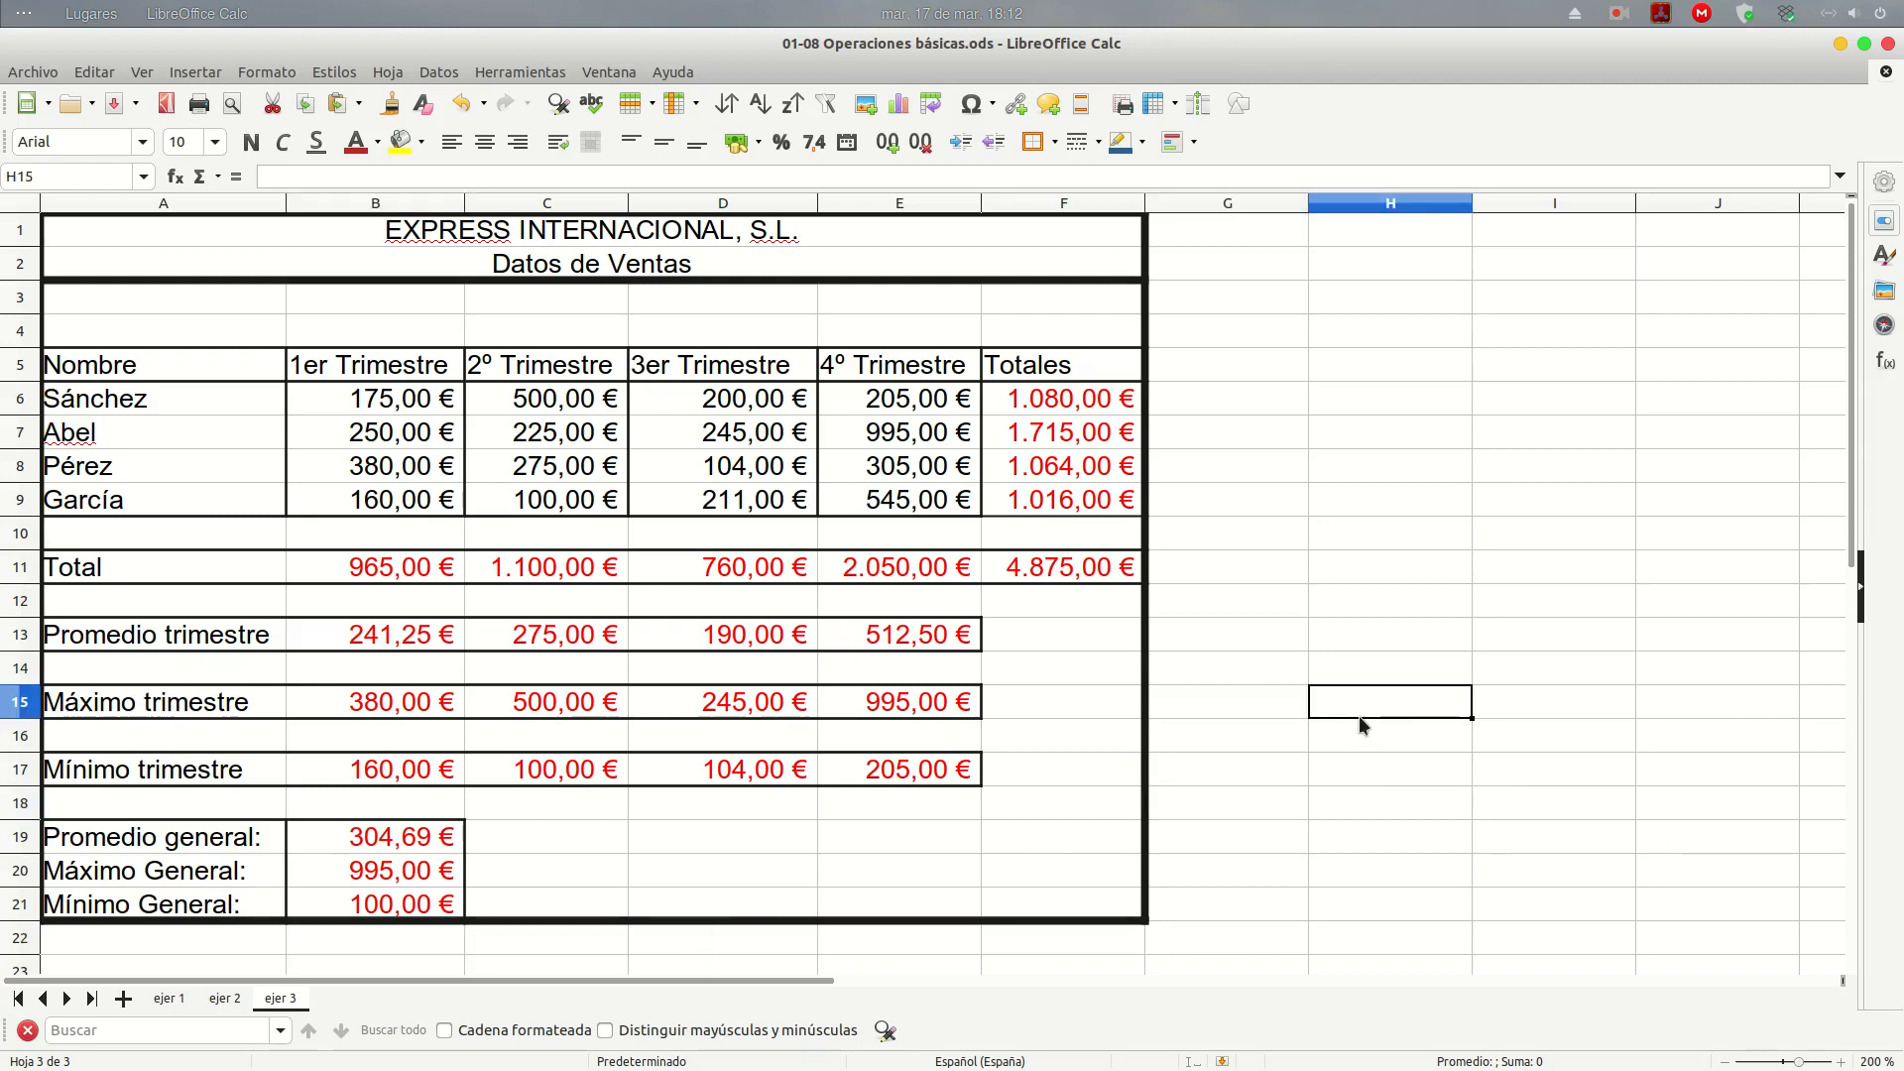